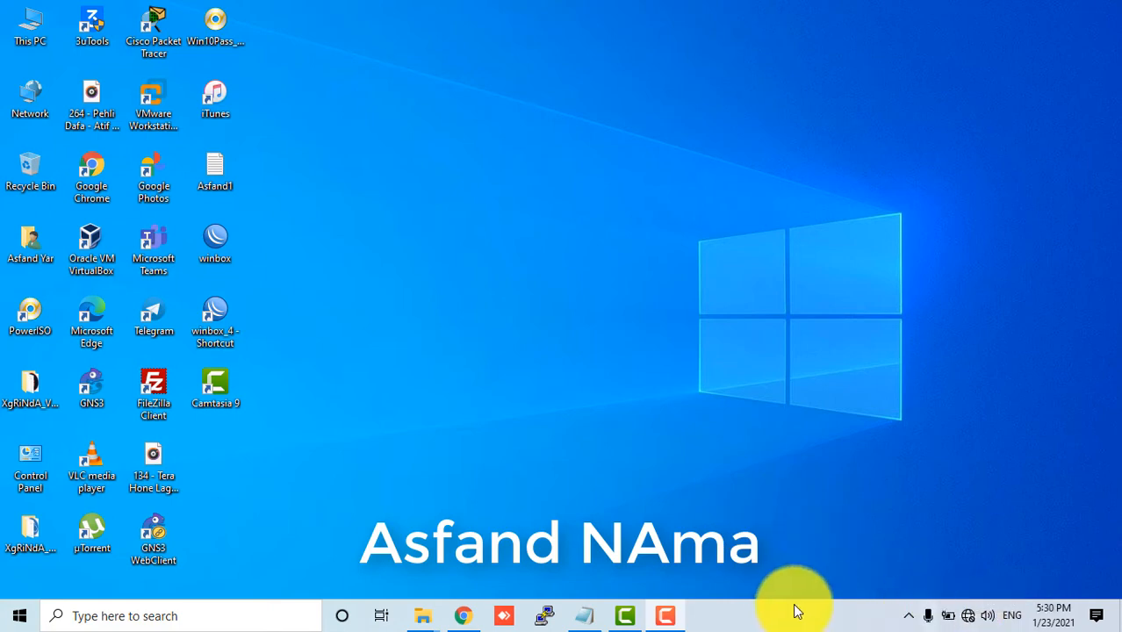
Step: Open the Network & Internet settings and bring up the list of network adapters
{"action": "right_click", "coordinate": [967, 616]}
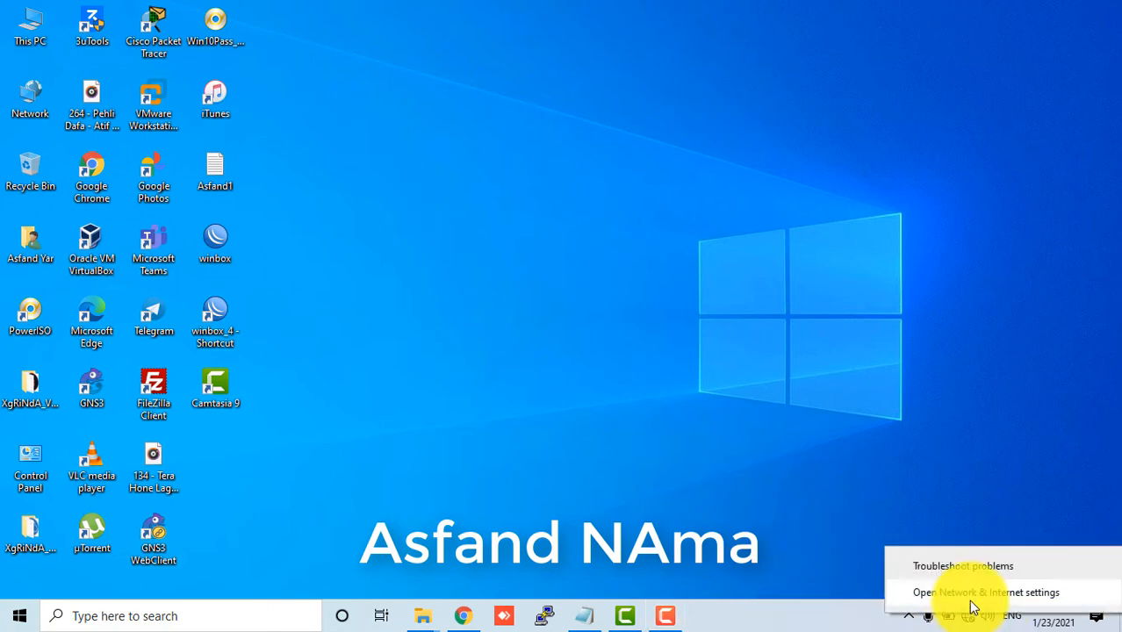
{"action": "left_click", "coordinate": [966, 594]}
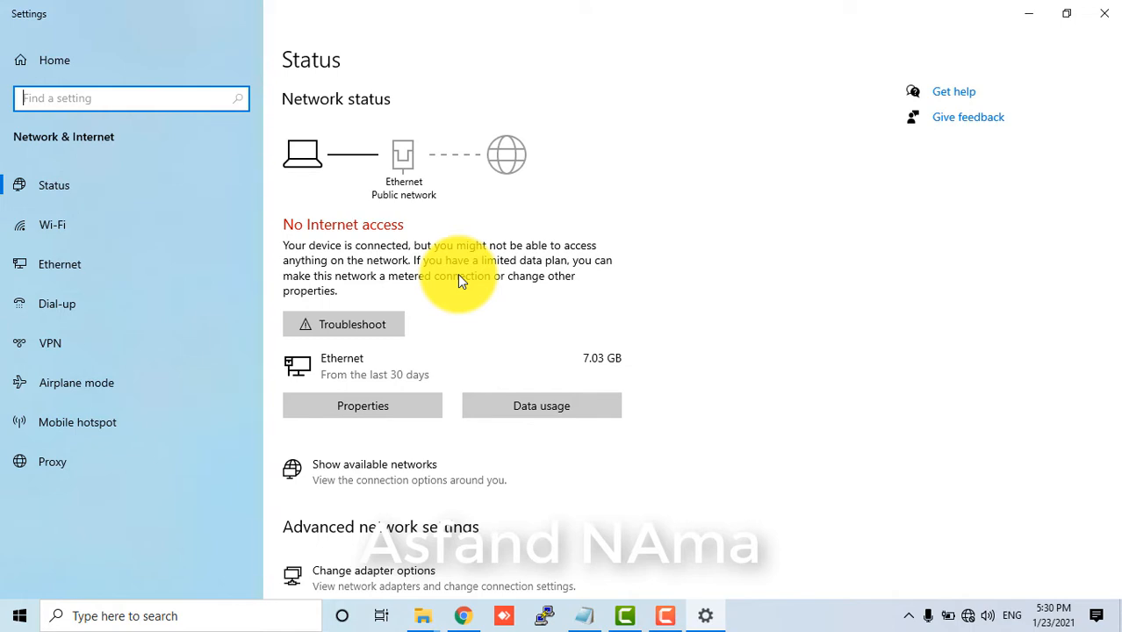
{"action": "left_click", "coordinate": [419, 575]}
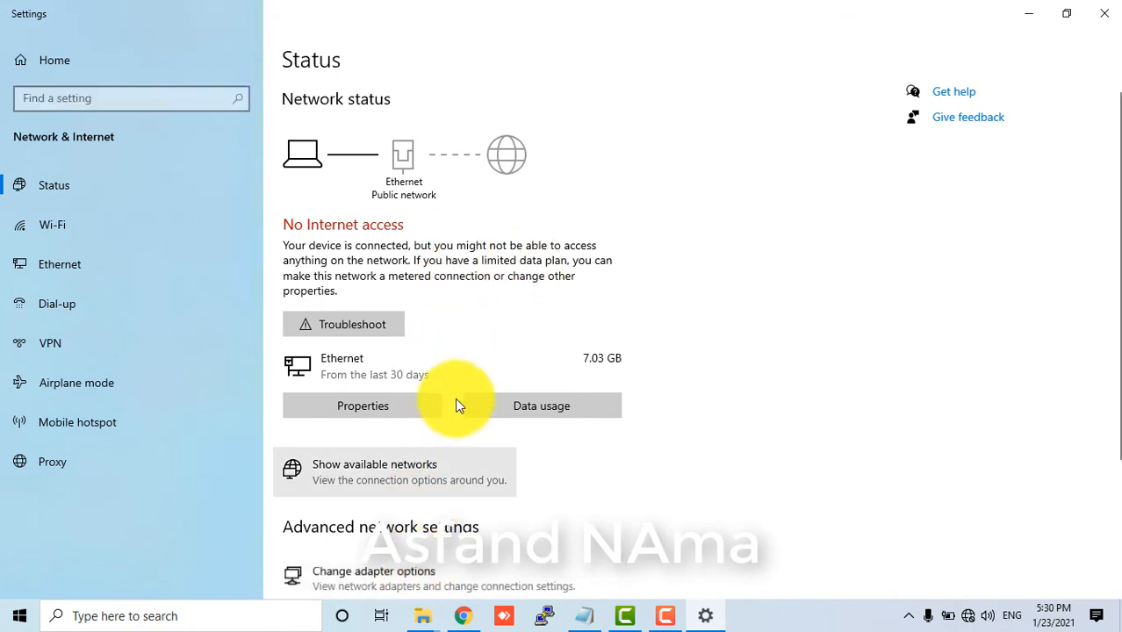
{"action": "right_click", "coordinate": [541, 186]}
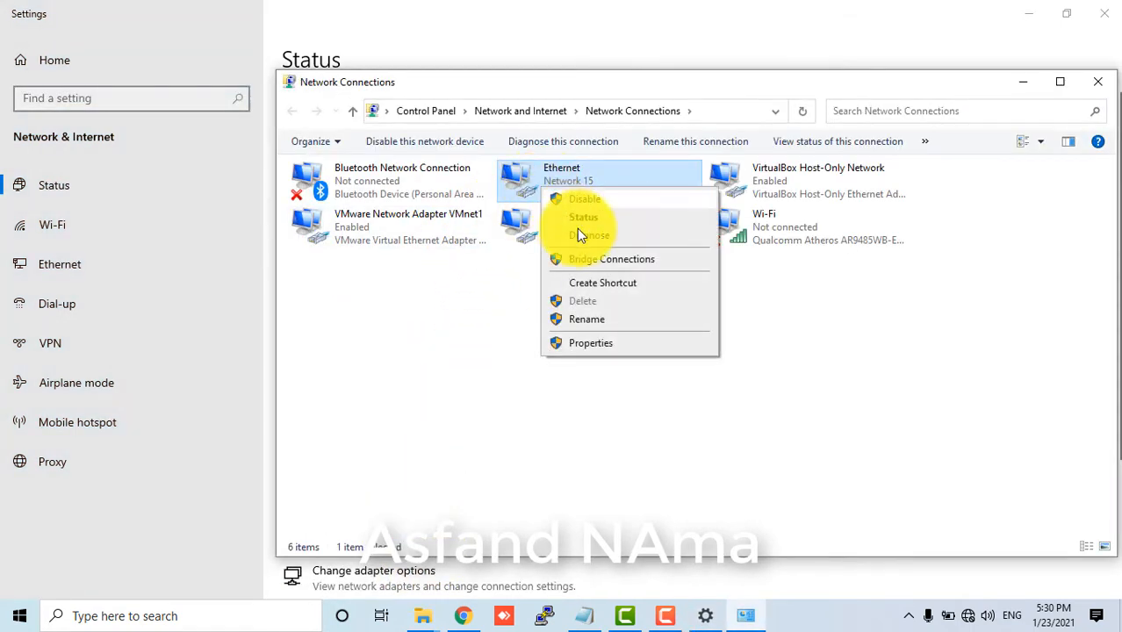
{"action": "left_click", "coordinate": [591, 342]}
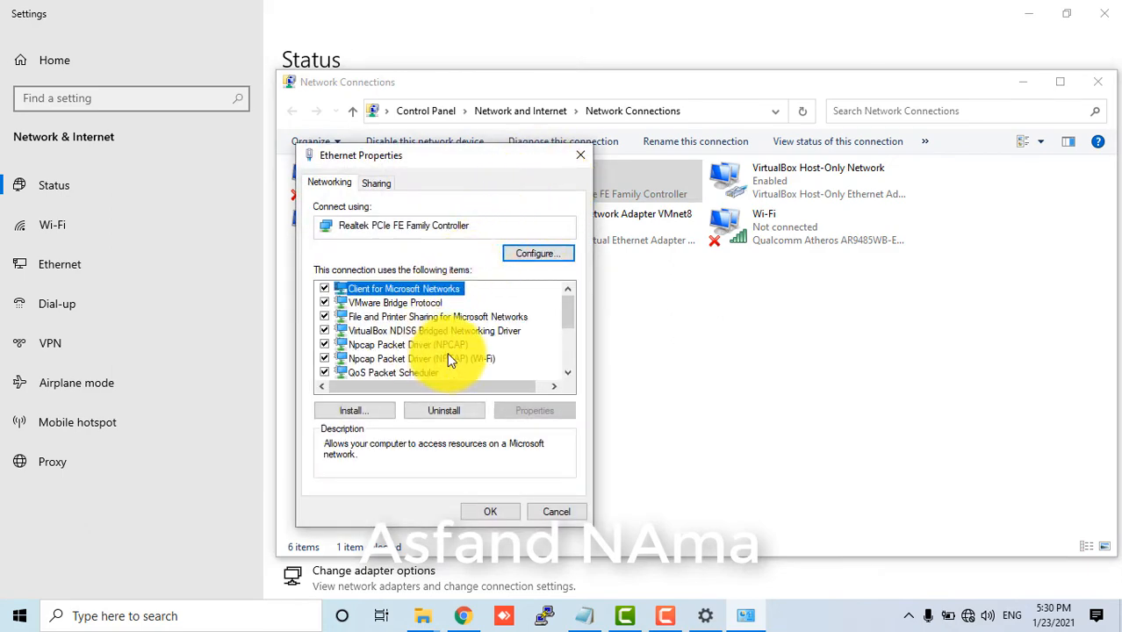
{"action": "scroll", "coordinate": [446, 360], "scroll_direction": "down", "scroll_amount": 3}
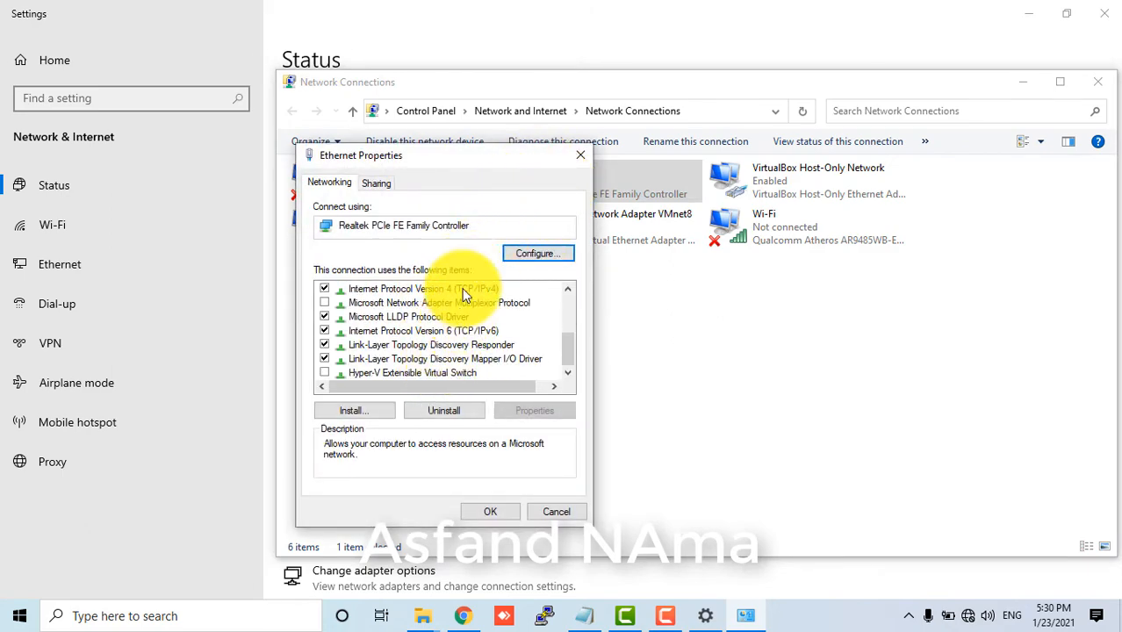
{"action": "double_click", "coordinate": [465, 295]}
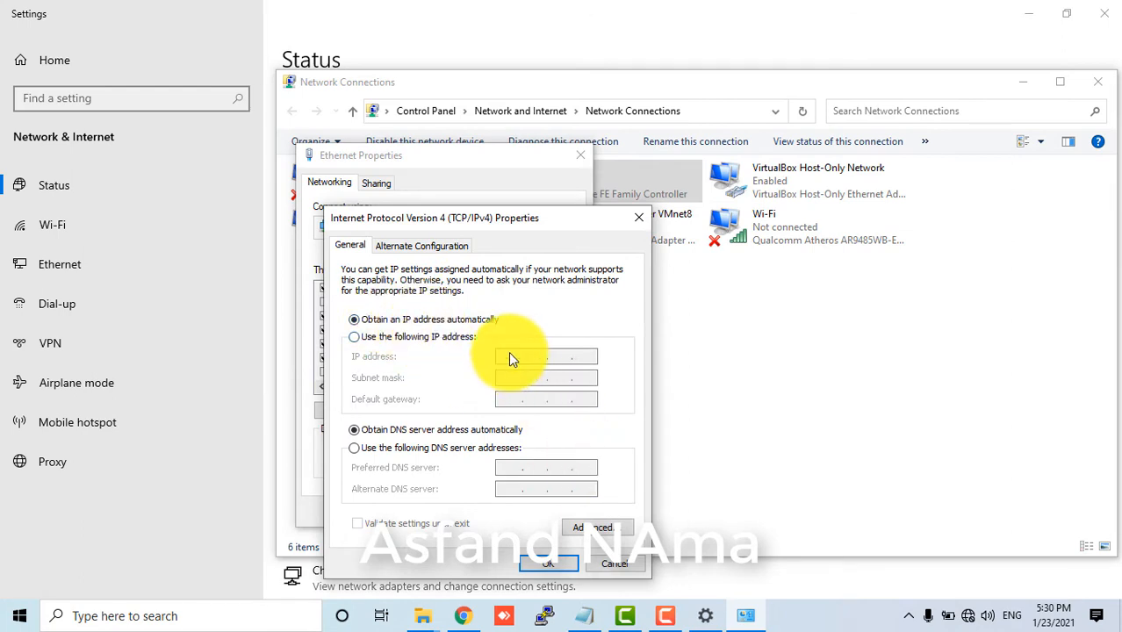
{"action": "left_click", "coordinate": [420, 336]}
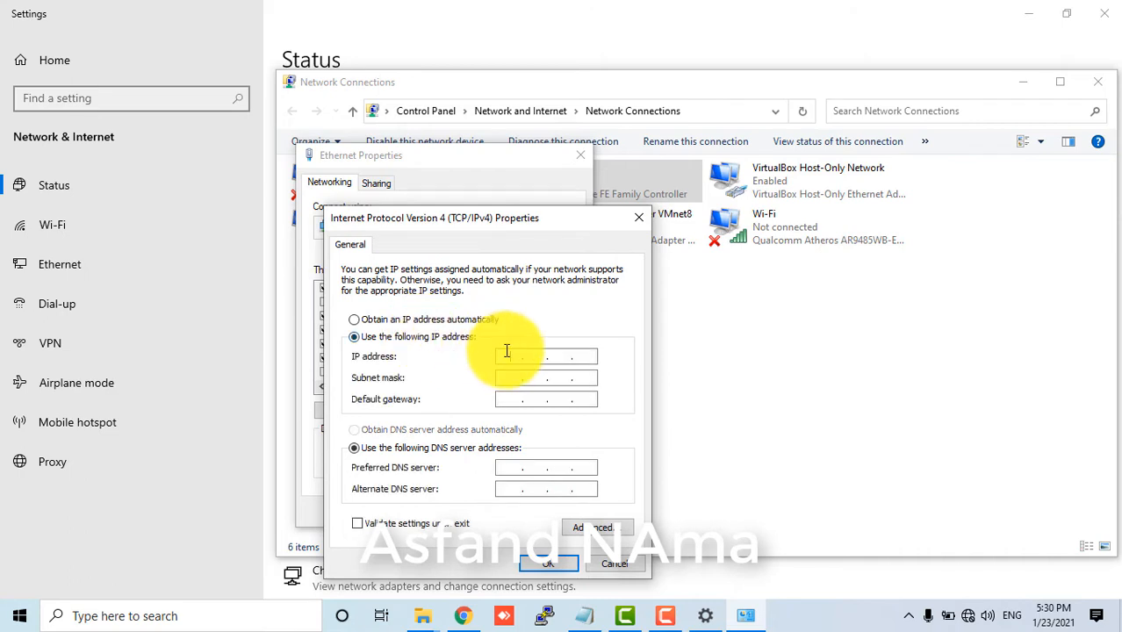
{"action": "left_click", "coordinate": [507, 351]}
{"action": "type", "text": "192.168.88 . 1"}
{"action": "key", "text": "Tab"}
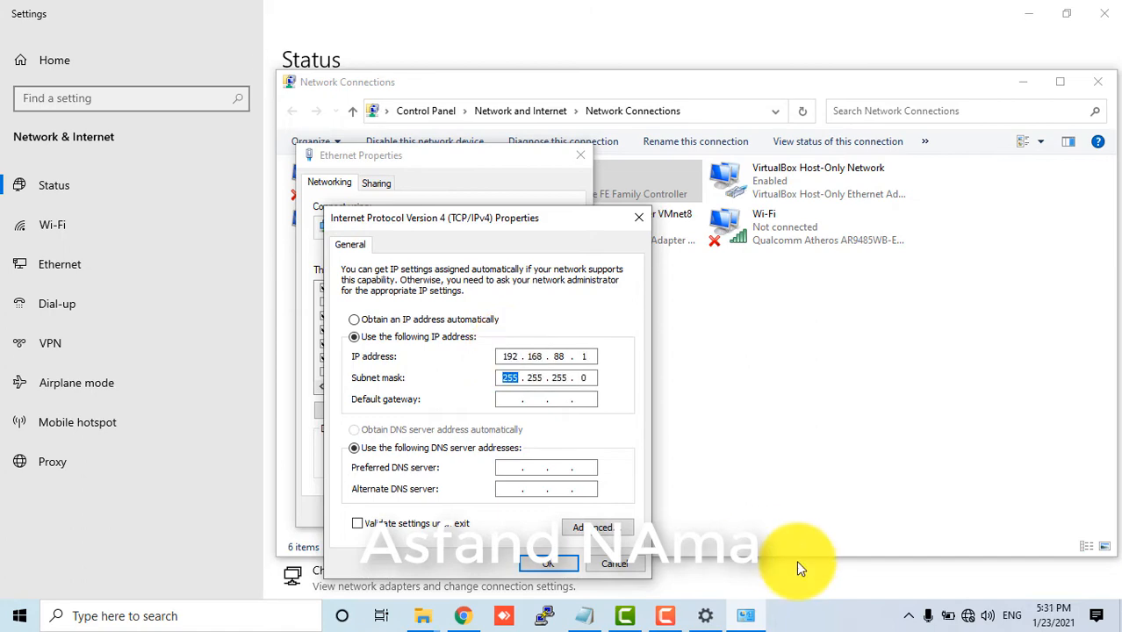
{"action": "left_click", "coordinate": [615, 564]}
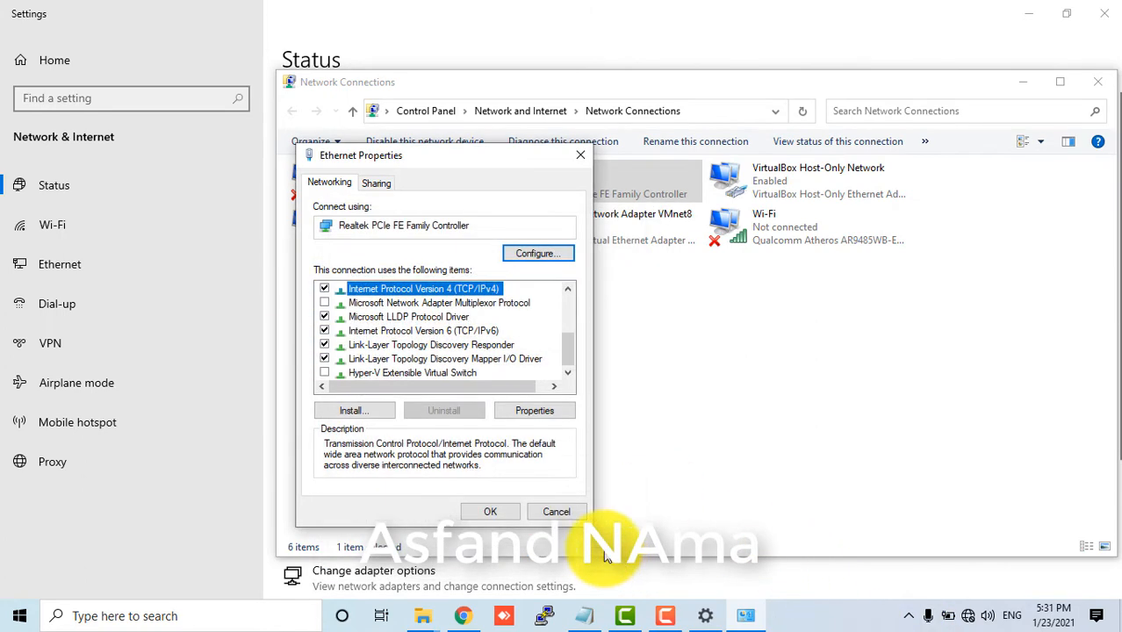
{"action": "left_click", "coordinate": [562, 511]}
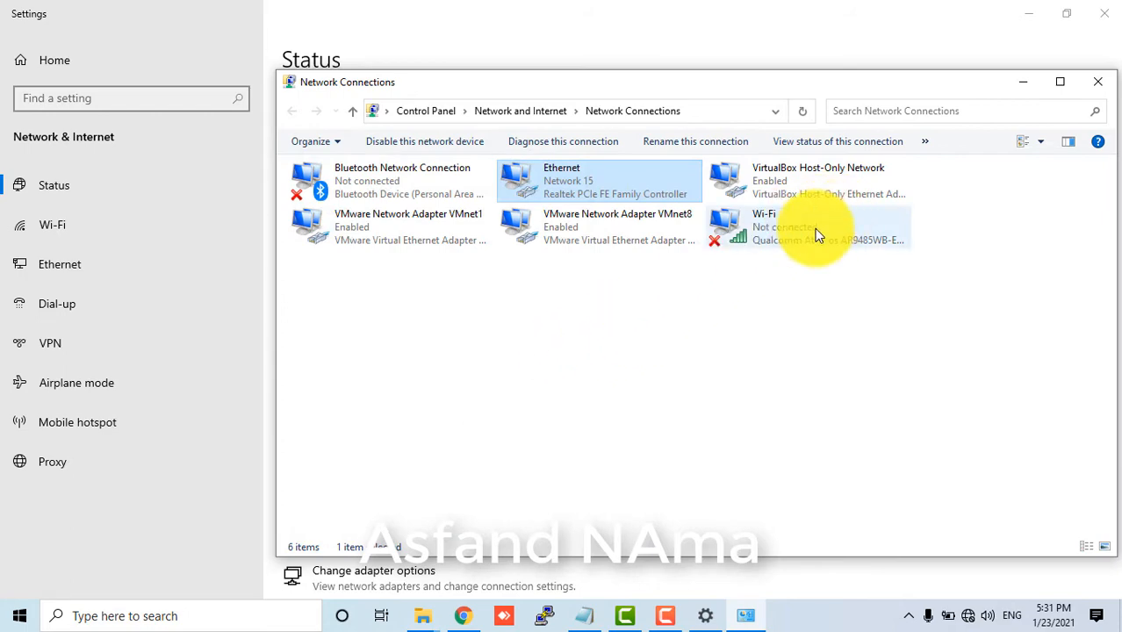
Step: Show the Ethernet adapter's connection details and check its IPv4 default gateway and DHCP server addresses
{"action": "right_click", "coordinate": [666, 173]}
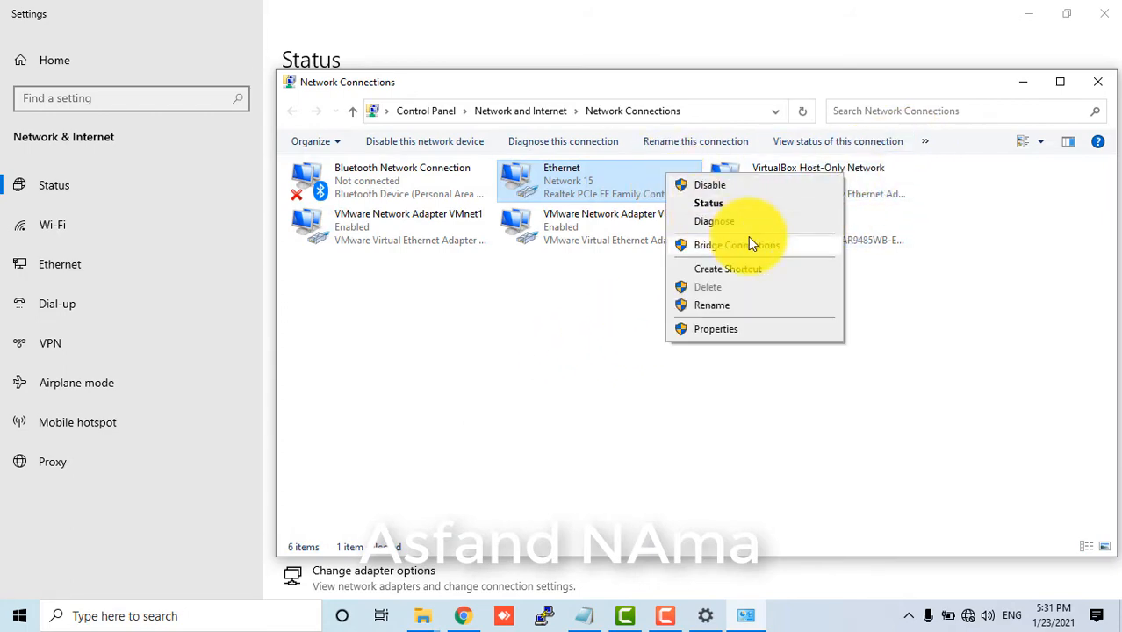
{"action": "left_click", "coordinate": [720, 207]}
{"action": "left_click", "coordinate": [469, 296]}
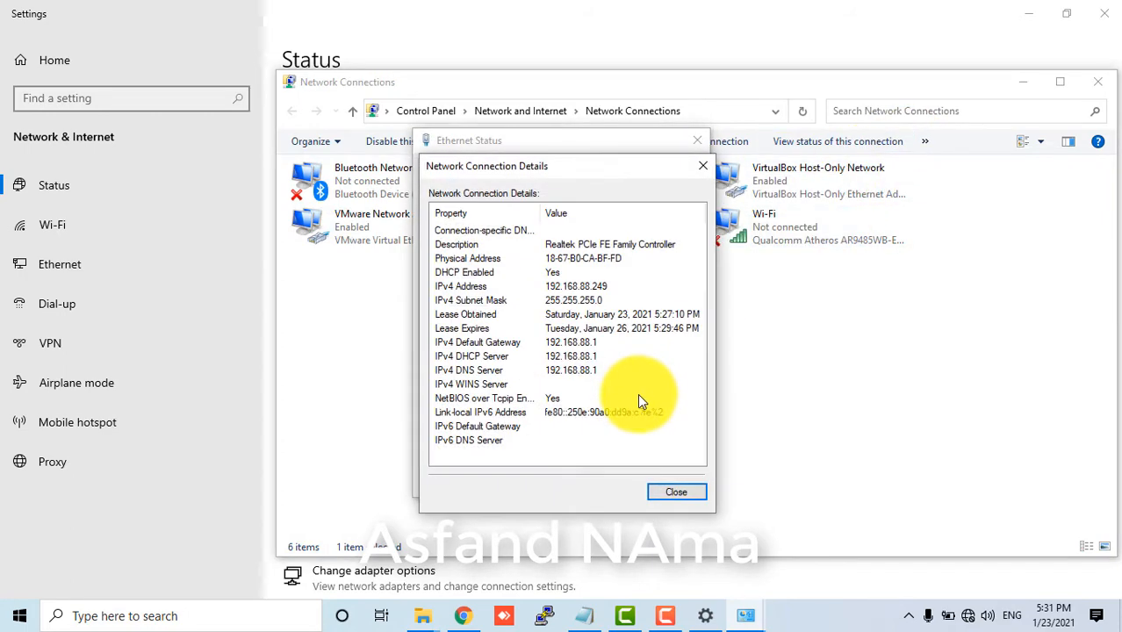
{"action": "left_click", "coordinate": [588, 345]}
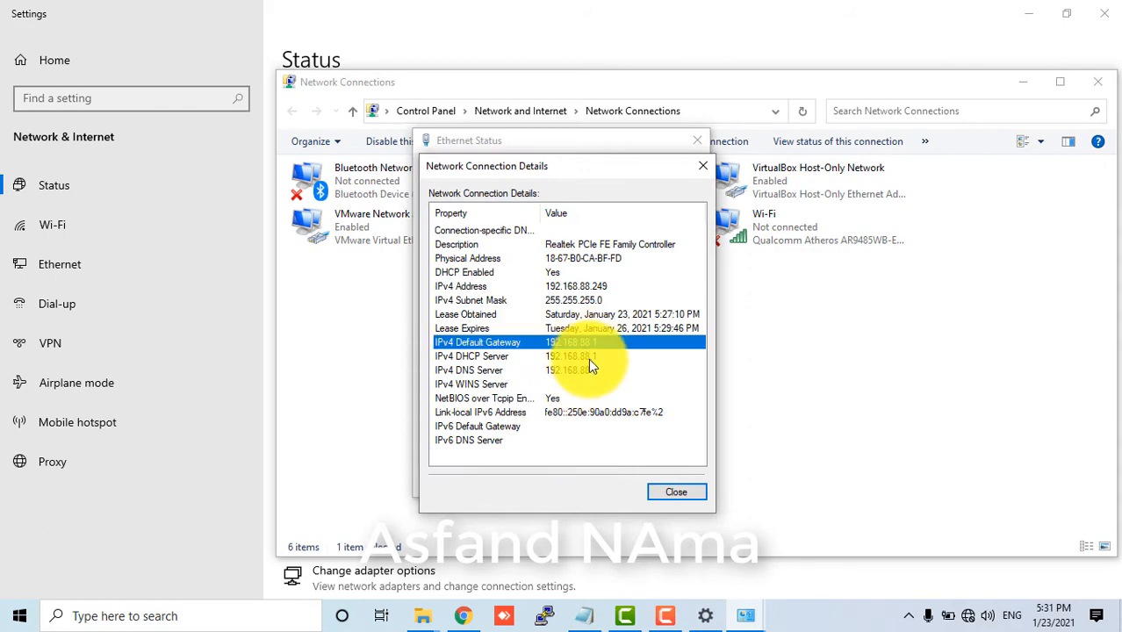
{"action": "left_click", "coordinate": [588, 358]}
{"action": "left_click", "coordinate": [591, 345]}
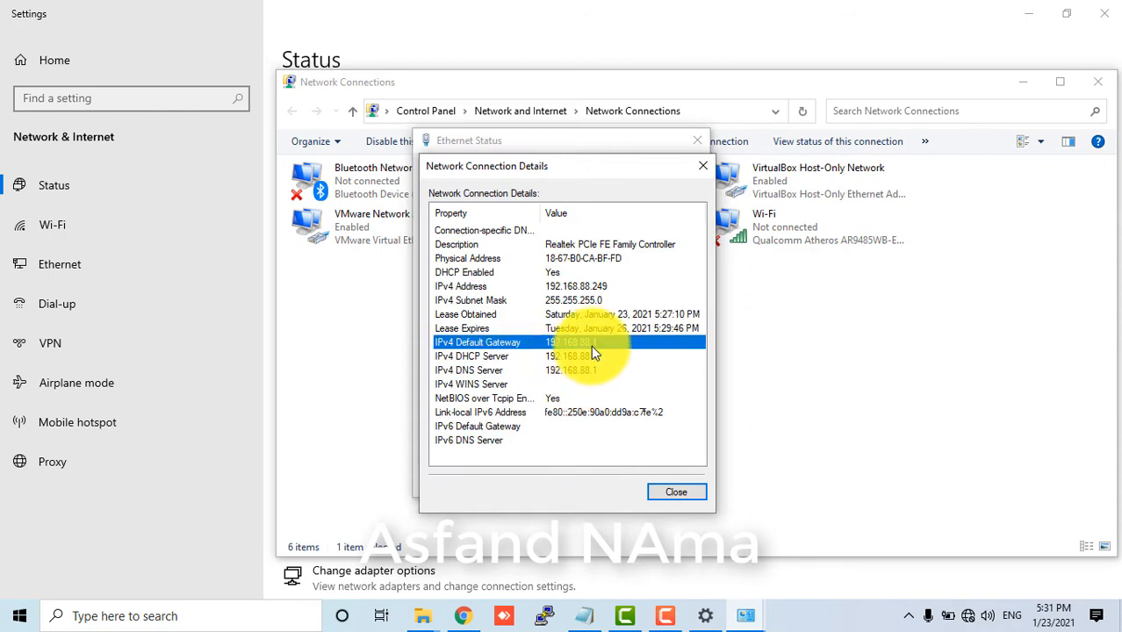
Step: Switch to Chrome, load the router page at 192.168.88.1, and close the Camtasia download page
{"action": "left_click", "coordinate": [463, 615]}
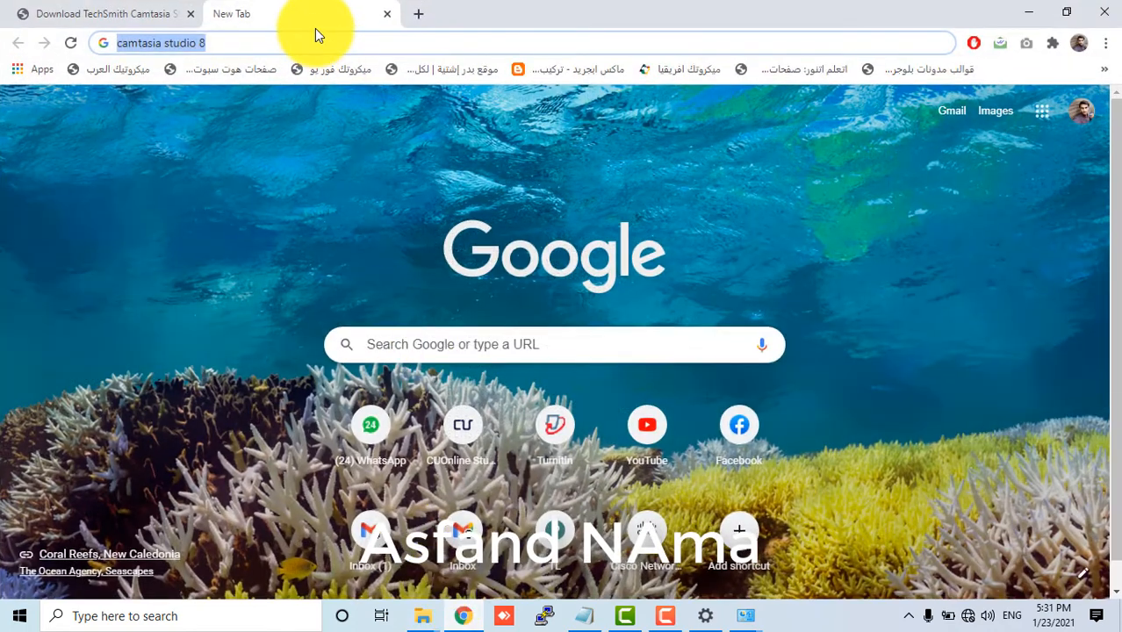
{"action": "type", "text": "192.168."}
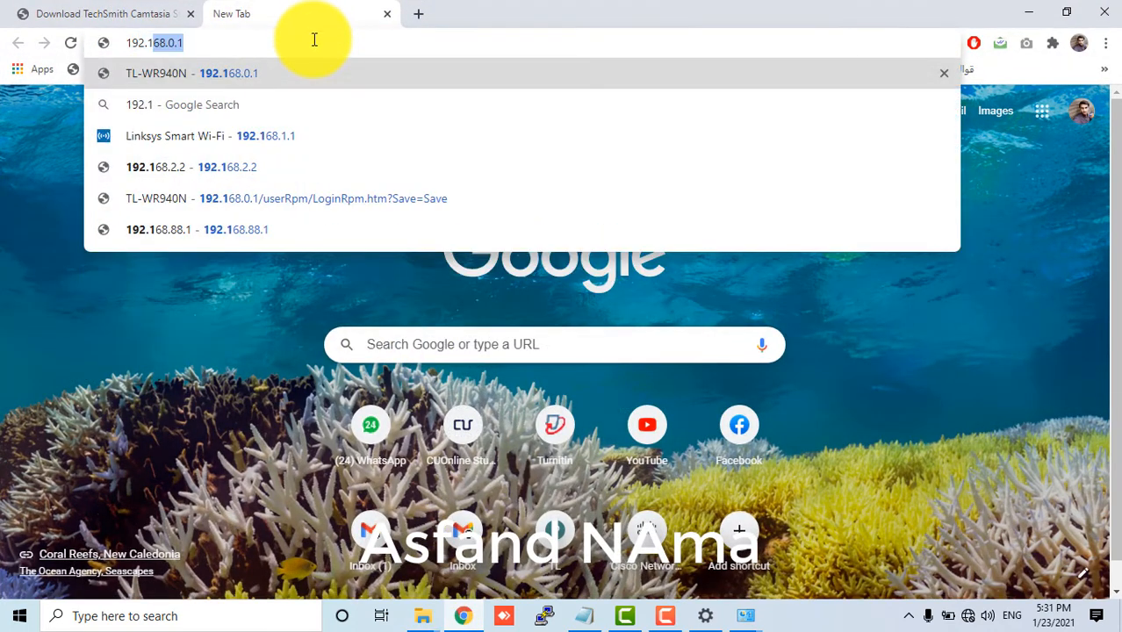
{"action": "type", "text": "88.1"}
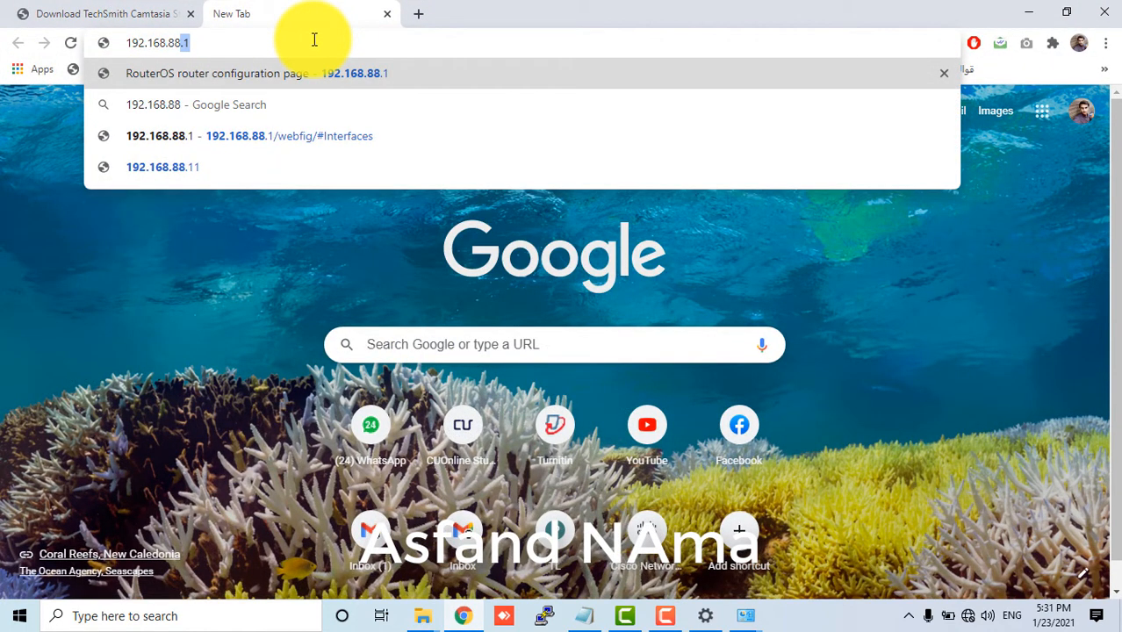
{"action": "key", "text": "Return"}
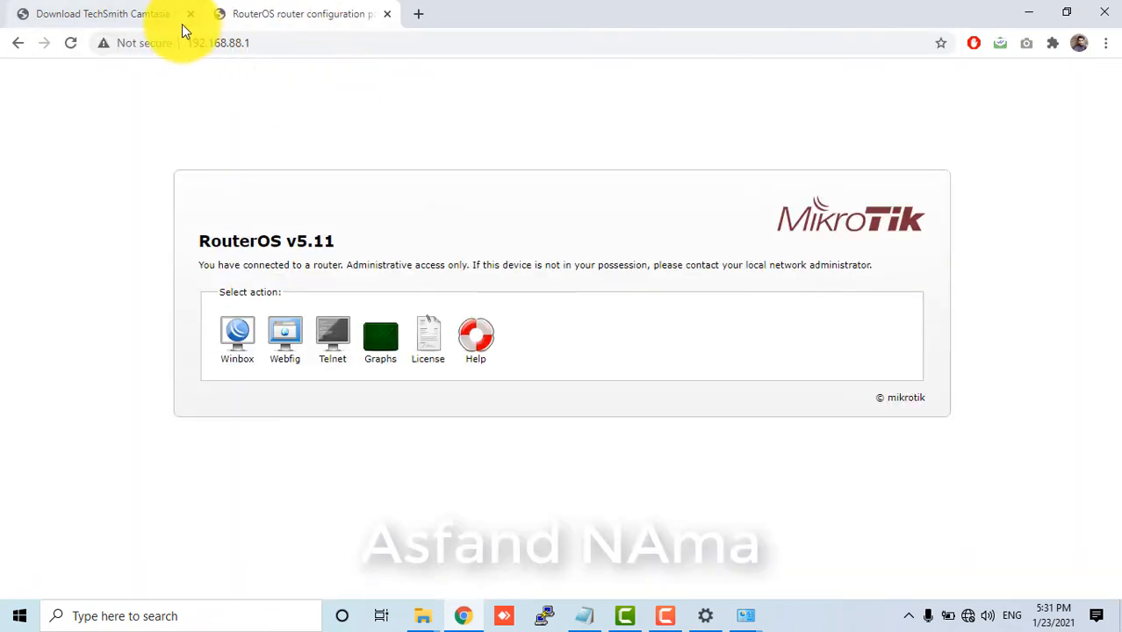
{"action": "left_click", "coordinate": [191, 14]}
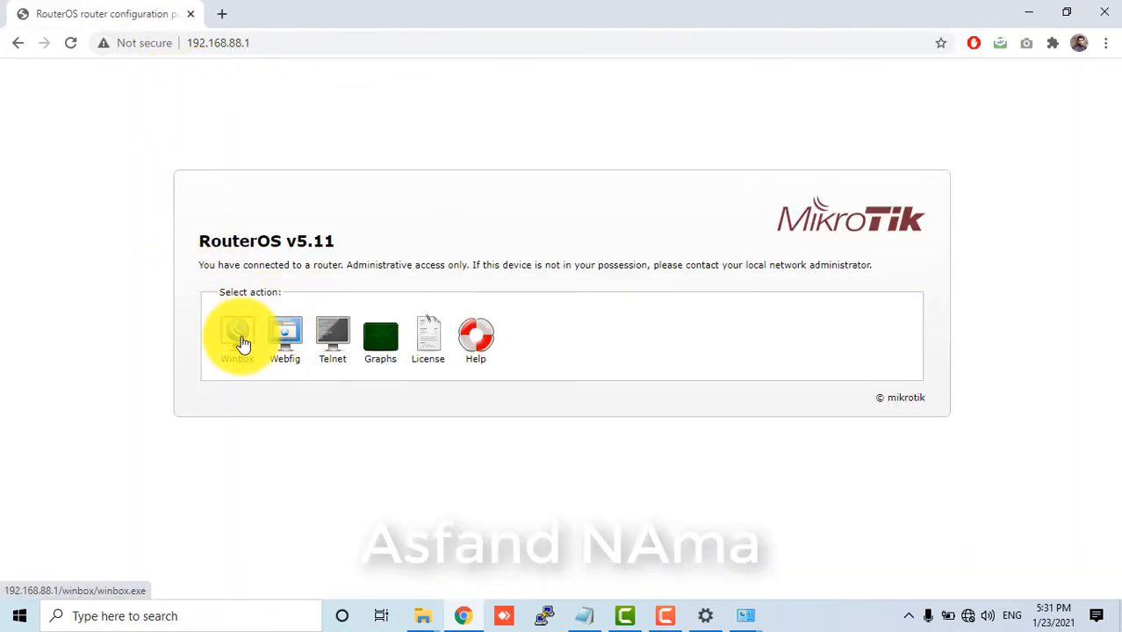
Step: Look at the router's Graphs and License pages, then return to its start page and highlight the RouterOS version number
{"action": "left_click", "coordinate": [386, 348]}
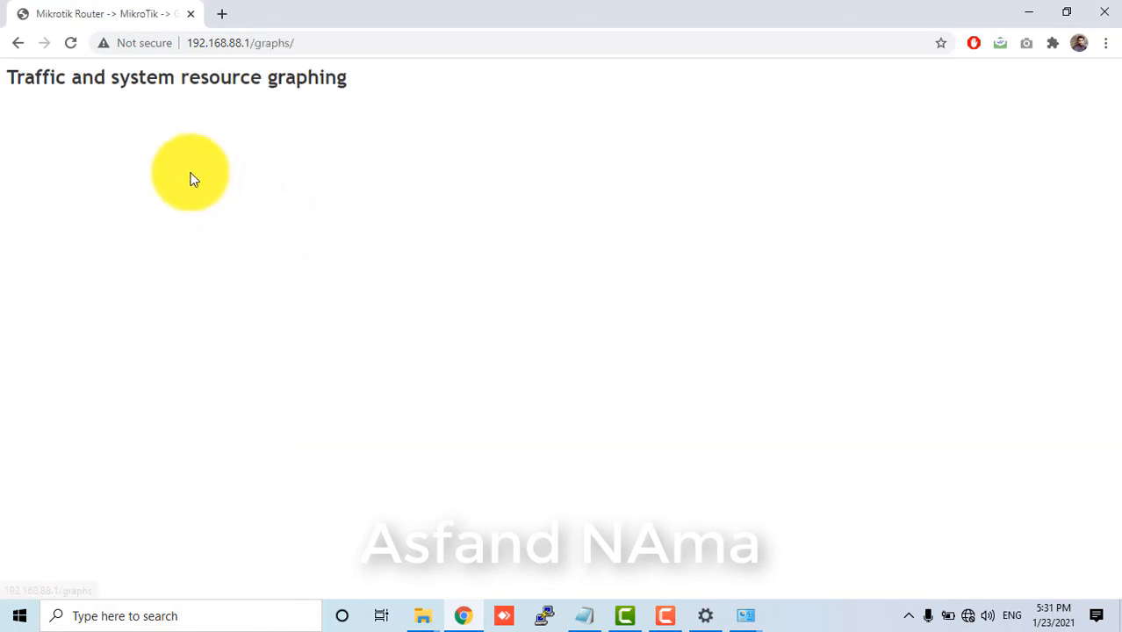
{"action": "left_click", "coordinate": [18, 44]}
{"action": "left_click", "coordinate": [428, 342]}
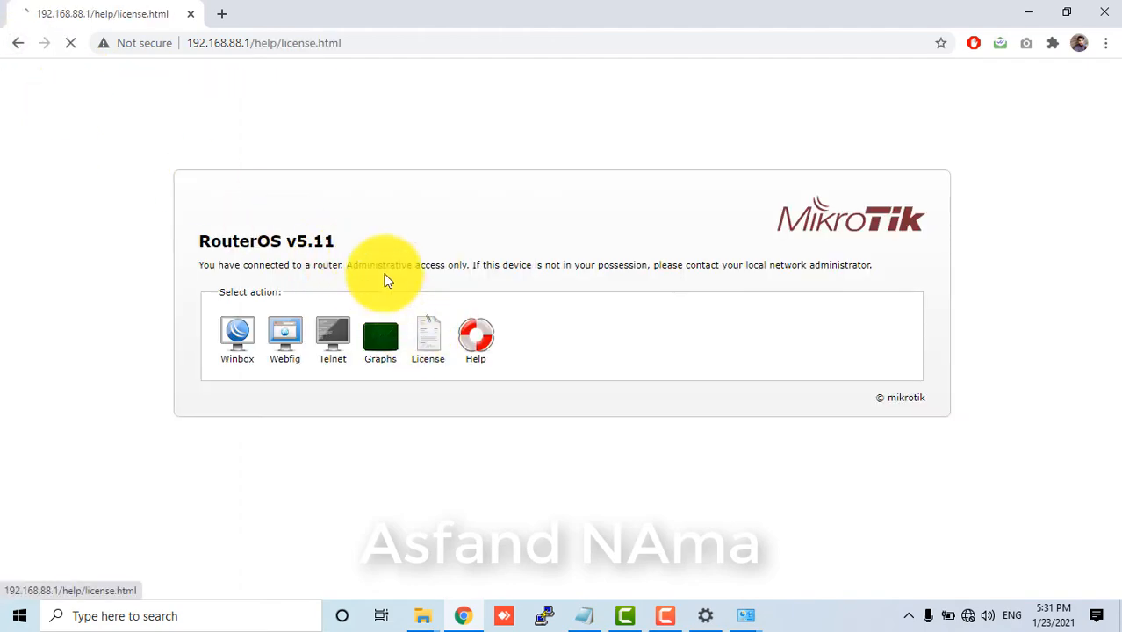
{"action": "left_click", "coordinate": [17, 42]}
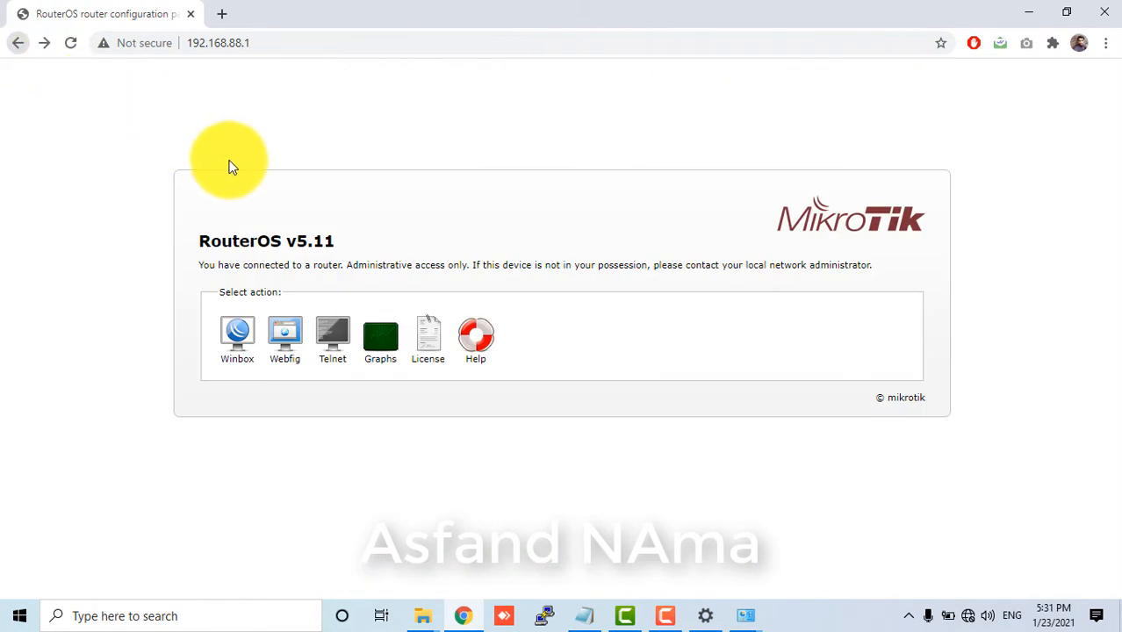
{"action": "left_click_drag", "start_coordinate": [300, 244], "coordinate": [338, 251]}
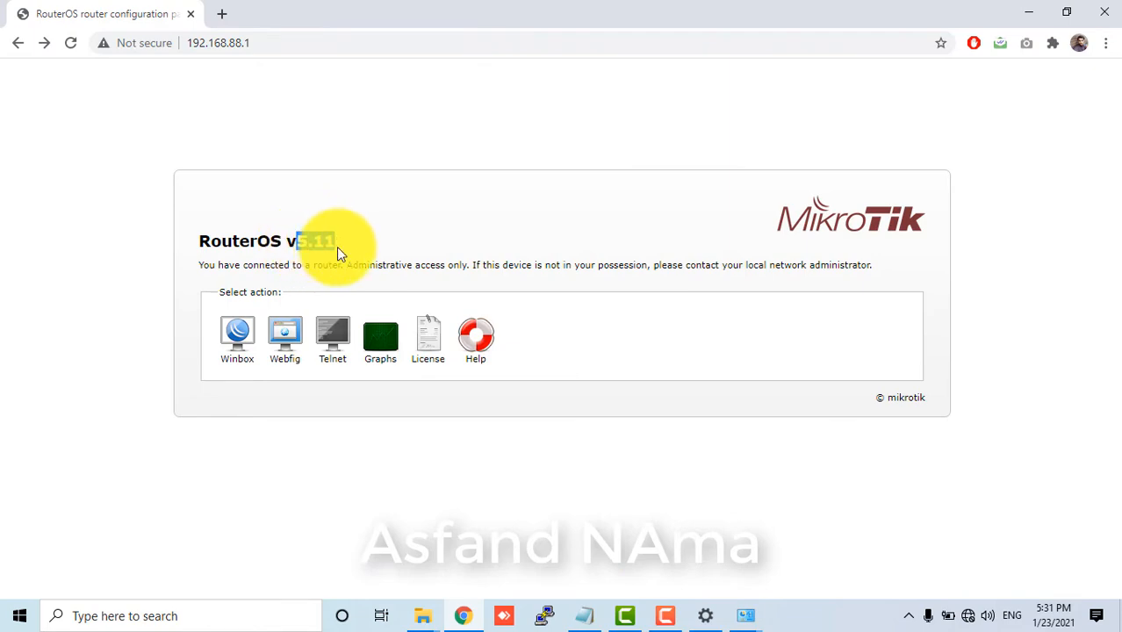
Step: Search Google for "mikrotik lisence info" in a new browser tab
{"action": "left_click", "coordinate": [222, 17]}
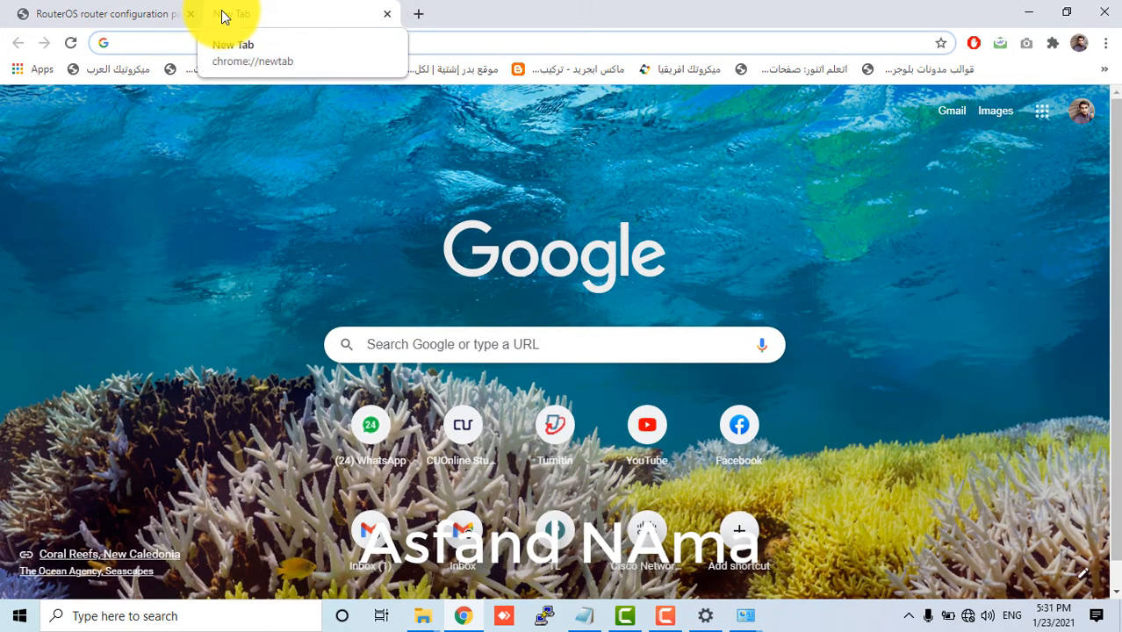
{"action": "left_click", "coordinate": [133, 13]}
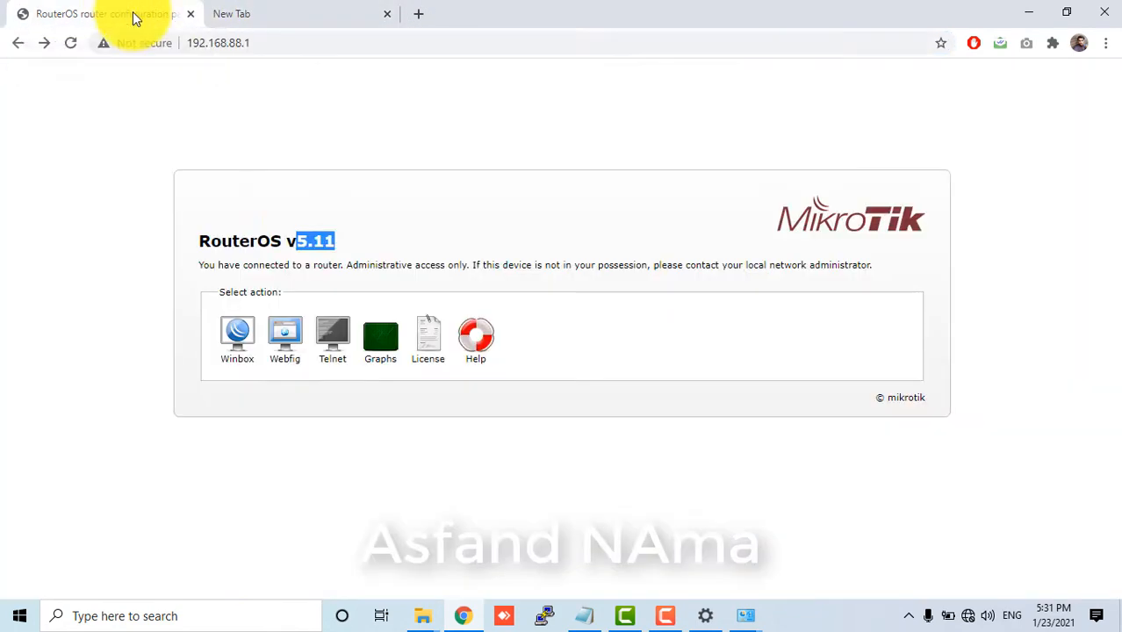
{"action": "left_click", "coordinate": [326, 9]}
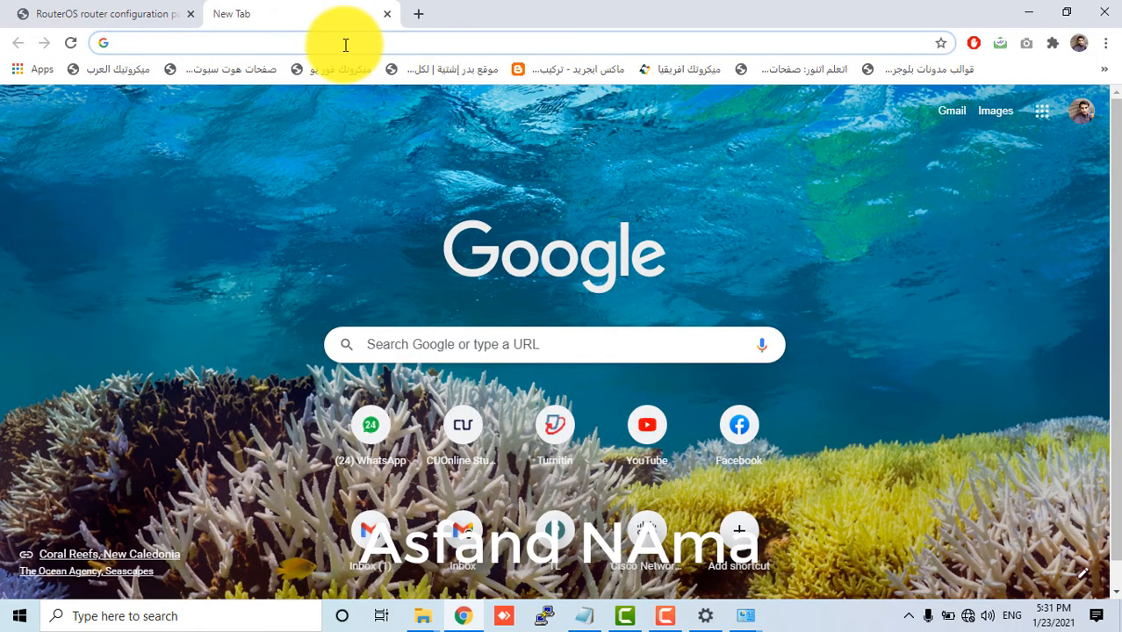
{"action": "type", "text": "mikrotik li"}
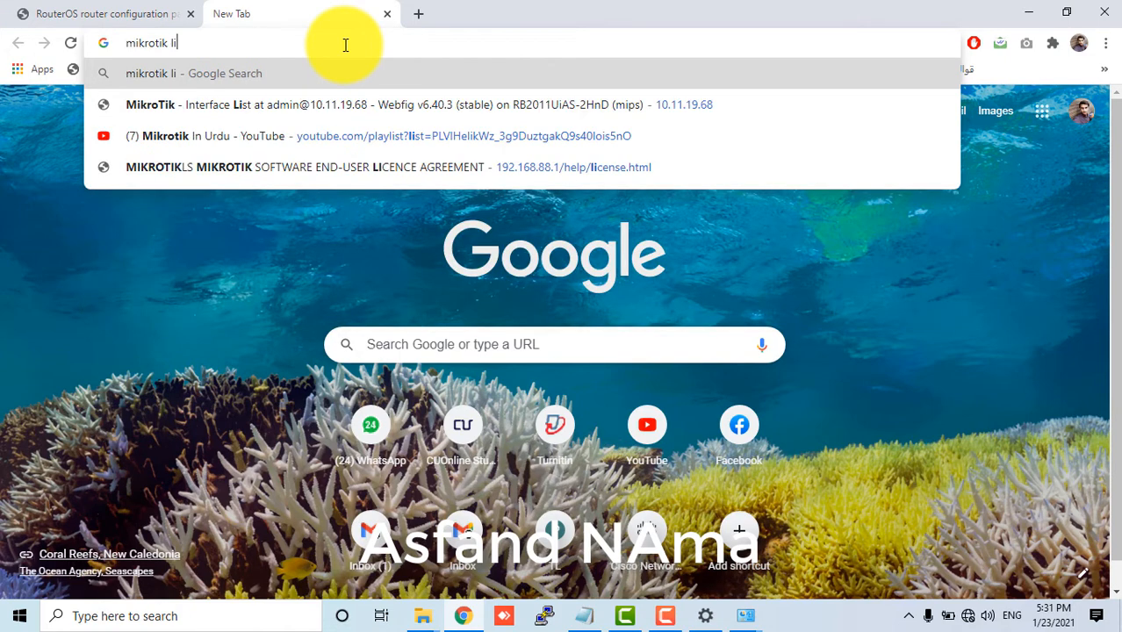
{"action": "type", "text": "se"}
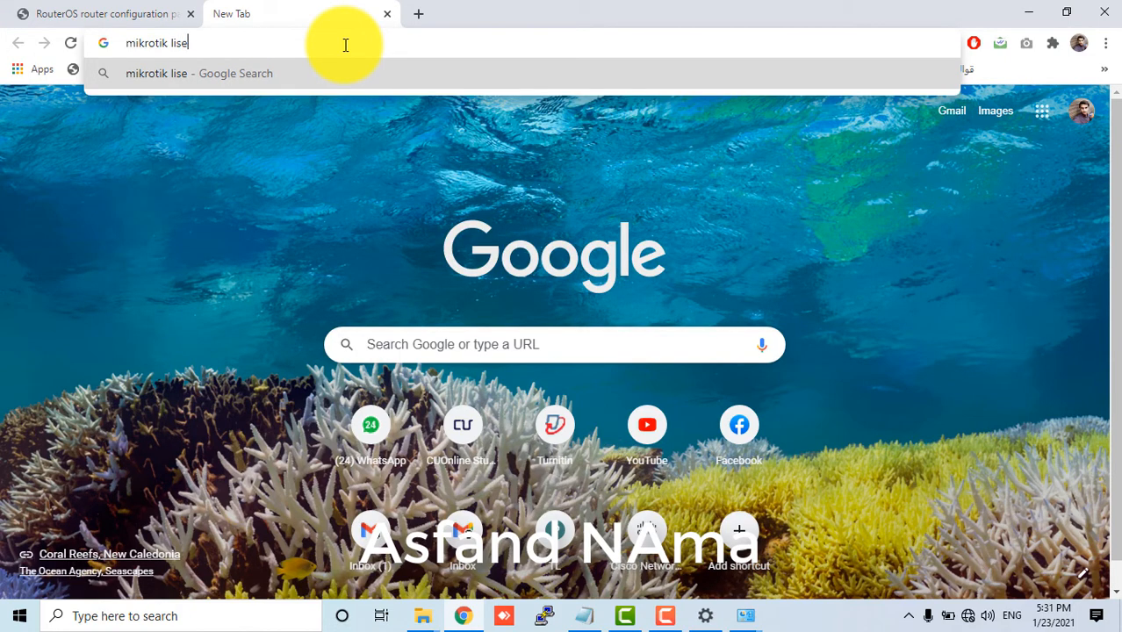
{"action": "type", "text": "nce info"}
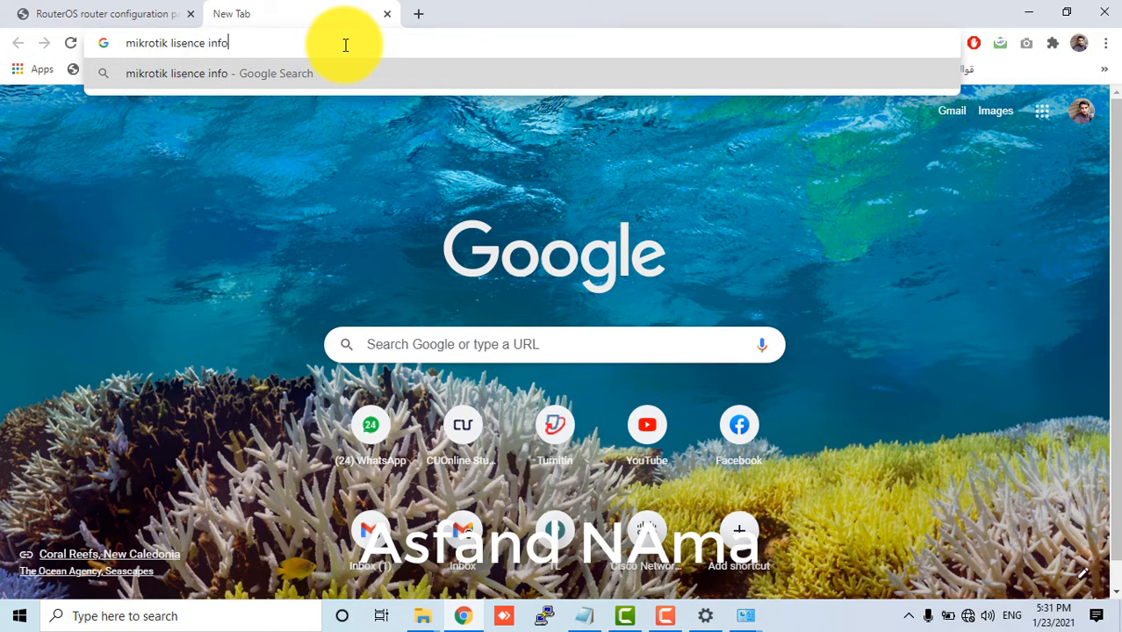
{"action": "key", "text": "Return"}
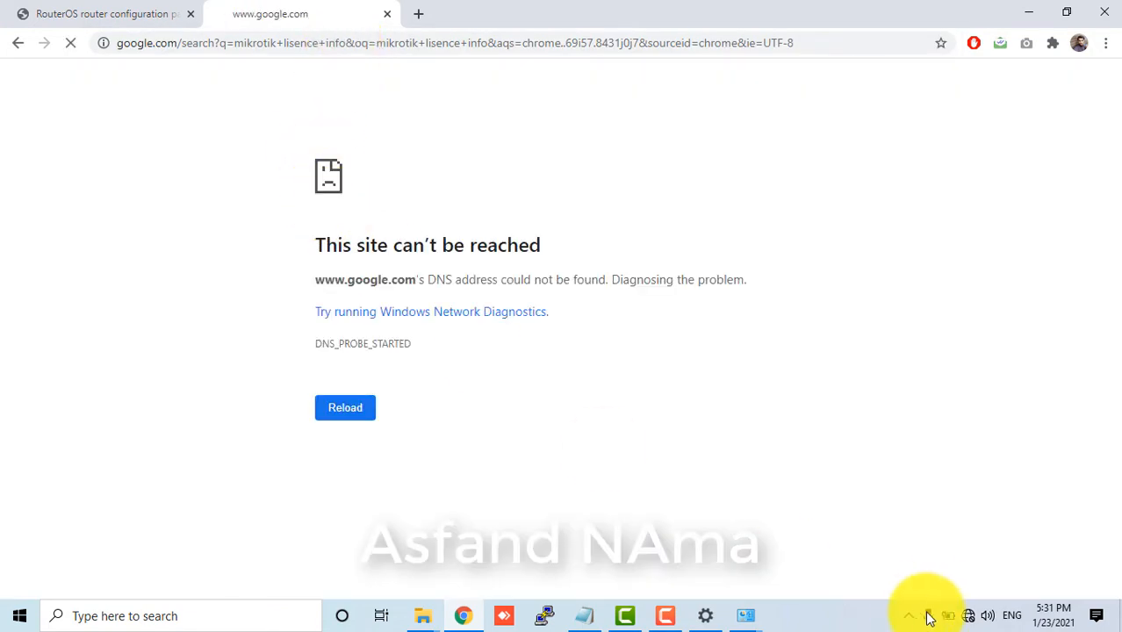
Step: Turn on Wi-Fi and reload the Google search page
{"action": "left_click", "coordinate": [967, 614]}
{"action": "left_click", "coordinate": [875, 571]}
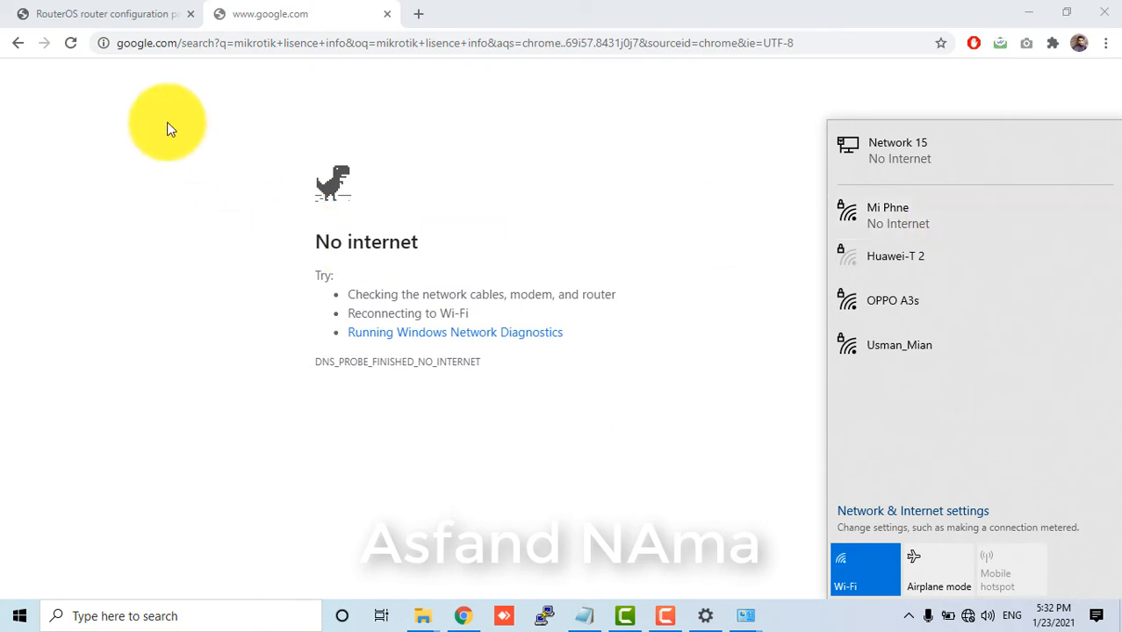
{"action": "left_click", "coordinate": [70, 44]}
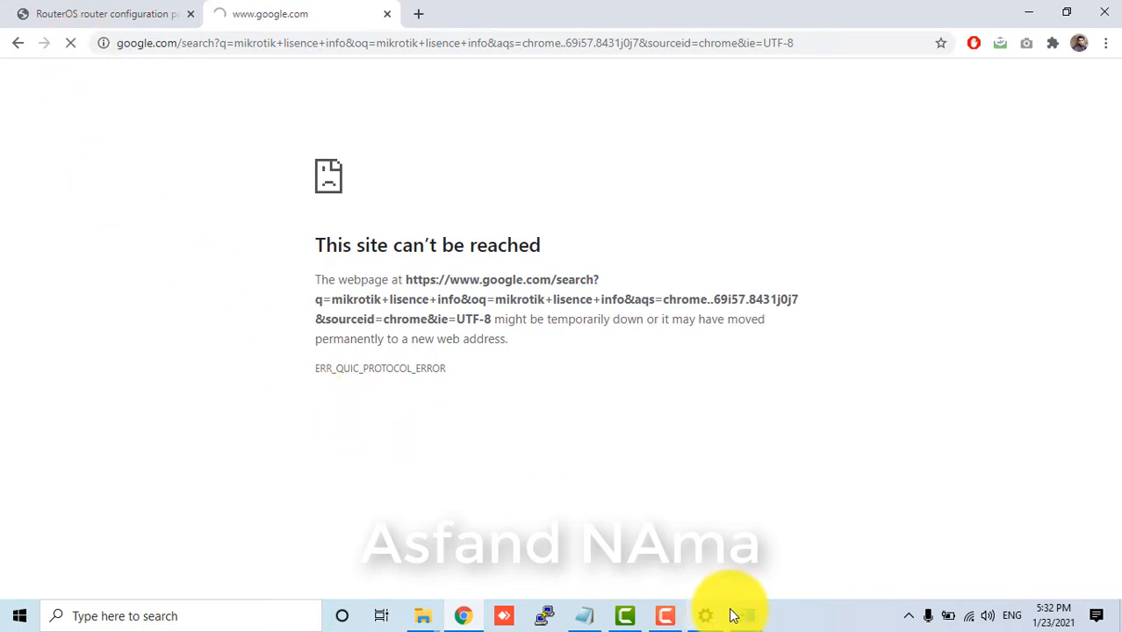
Step: Disable the Ethernet adapter in Network Connections and reload the Google search page
{"action": "mouse_move", "coordinate": [744, 615]}
{"action": "left_click", "coordinate": [727, 564]}
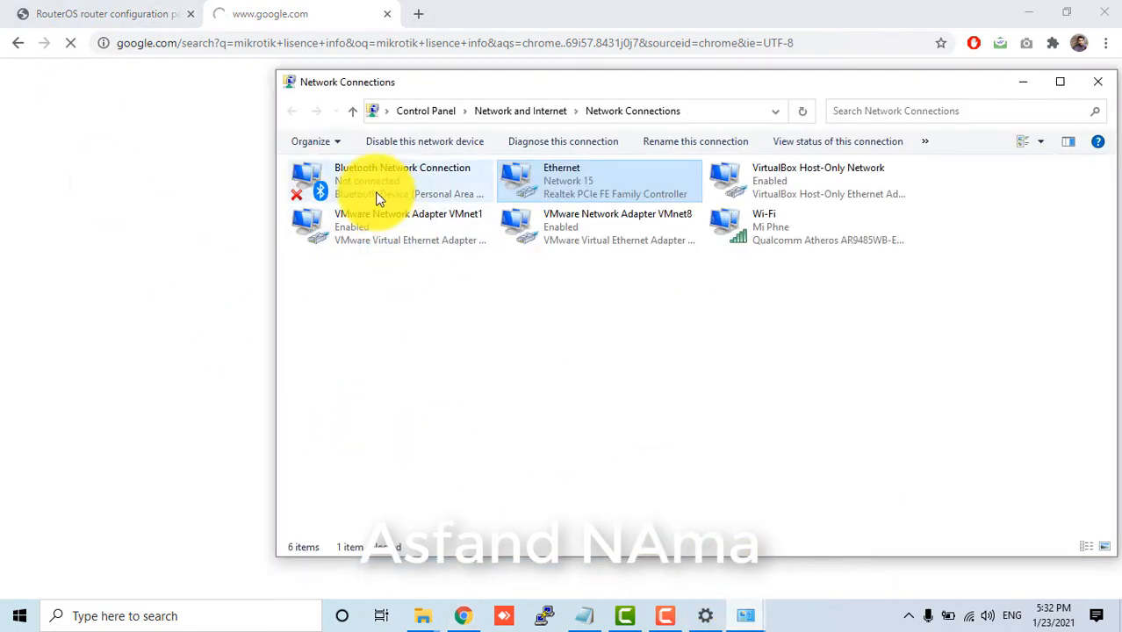
{"action": "right_click", "coordinate": [513, 184]}
{"action": "key", "text": "Escape"}
{"action": "left_click", "coordinate": [72, 43]}
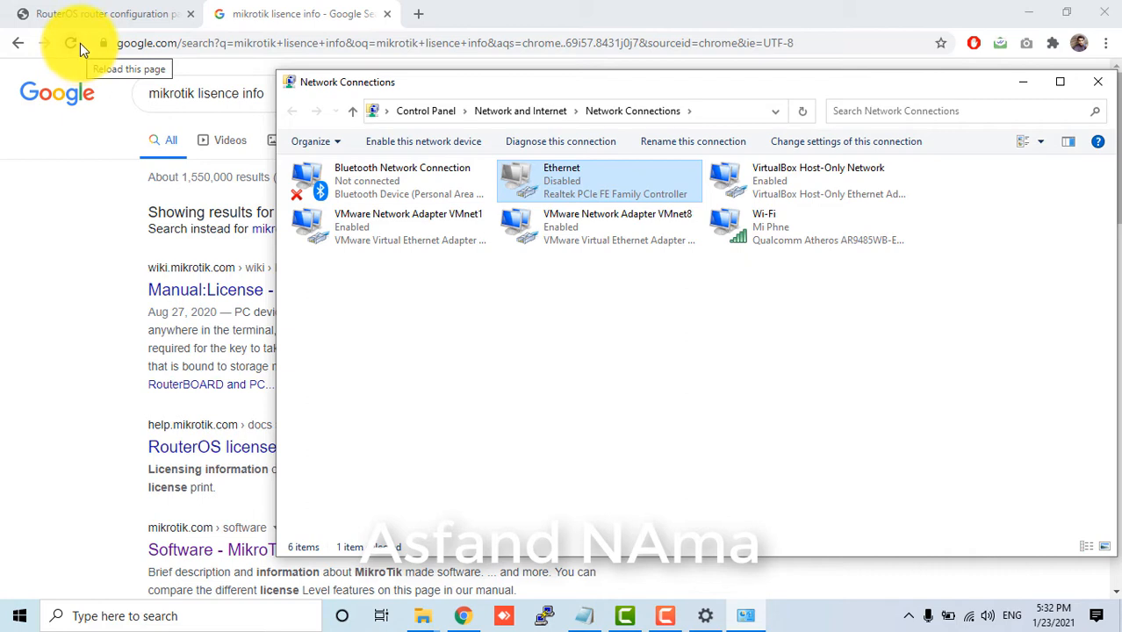
Step: Open the MikroTik Wiki's Manual:License page from the Google results and go to its License Levels table
{"action": "left_click", "coordinate": [26, 244]}
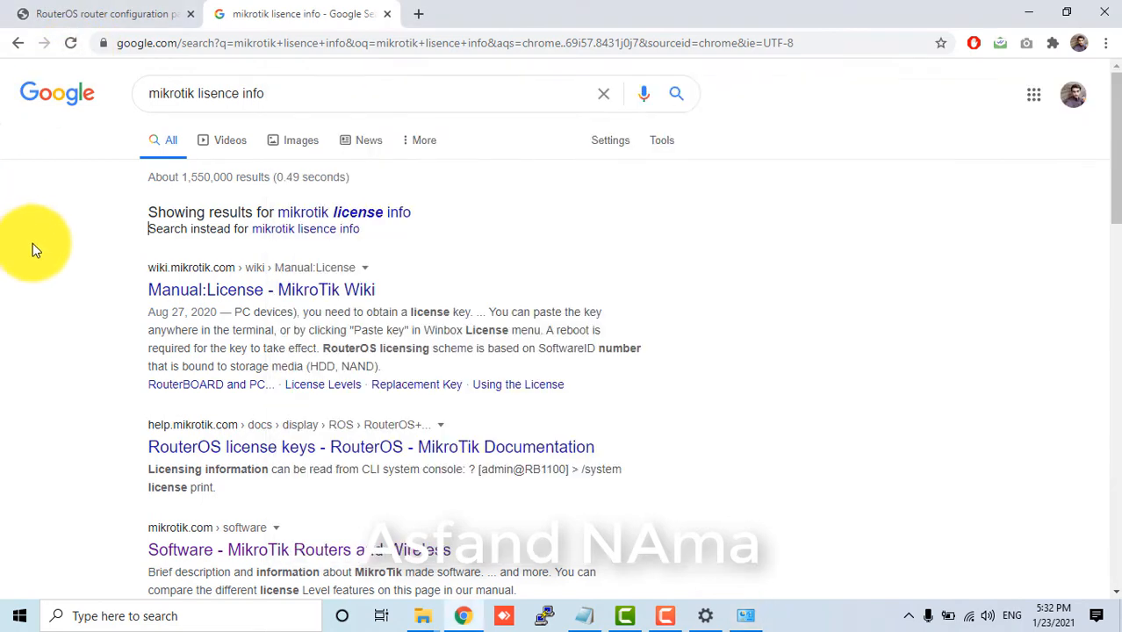
{"action": "left_click", "coordinate": [201, 292]}
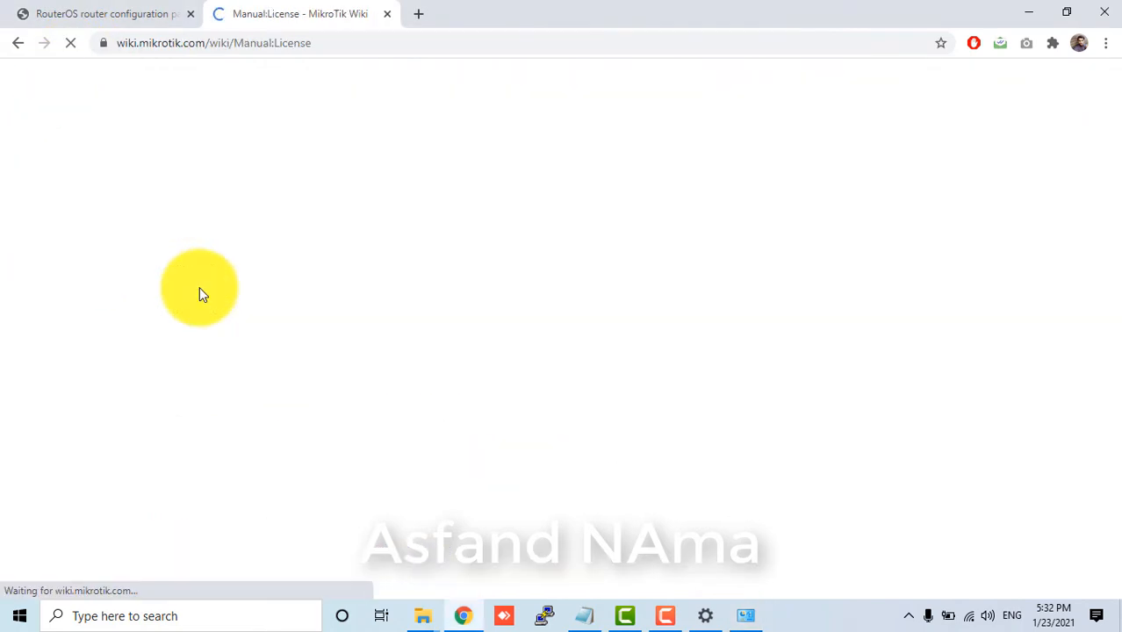
{"action": "scroll", "coordinate": [443, 373], "scroll_direction": "down", "scroll_amount": 10}
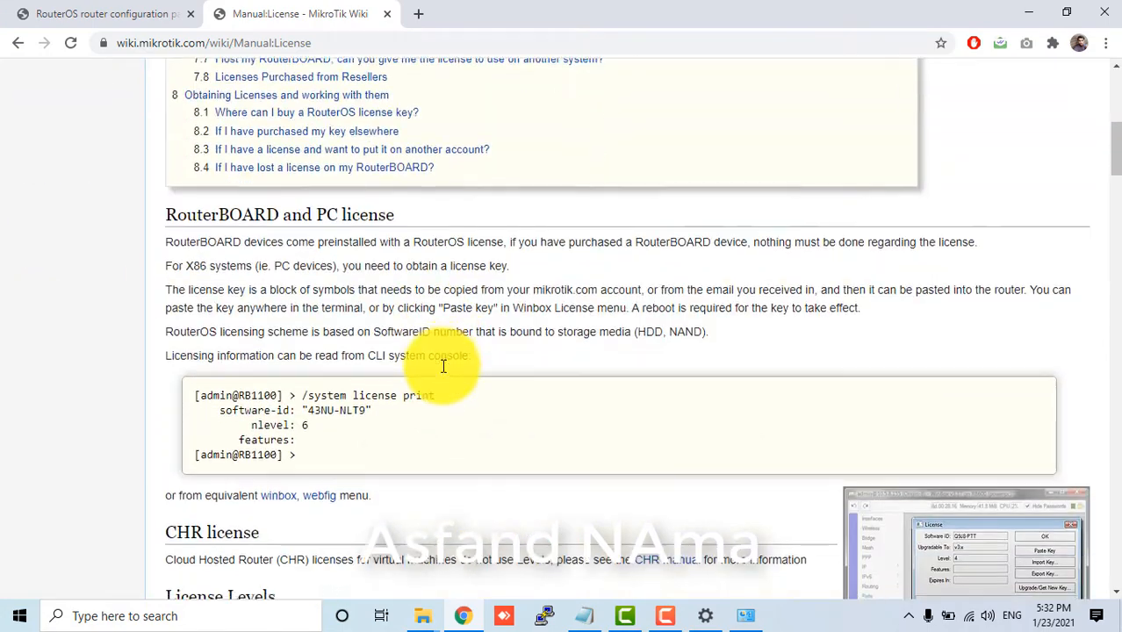
{"action": "scroll", "coordinate": [453, 352], "scroll_direction": "down", "scroll_amount": 1}
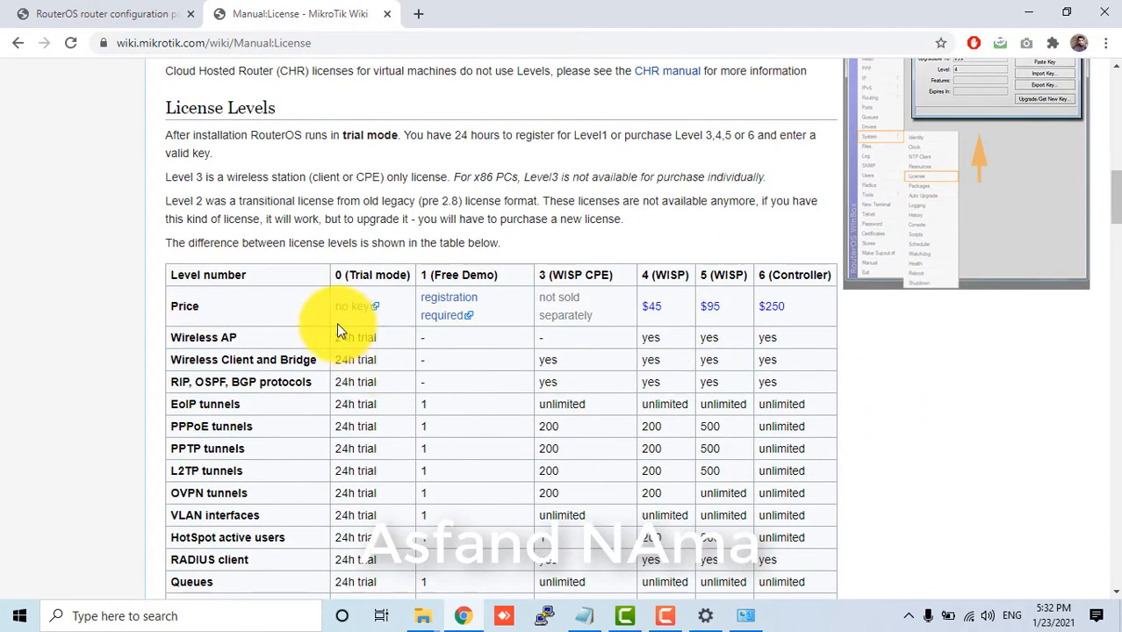
Step: Examine the license level table, highlighting entries for the level 0 trial mode and the level 4 PPPoE tunnels and VLAN interfaces
{"action": "double_click", "coordinate": [371, 279]}
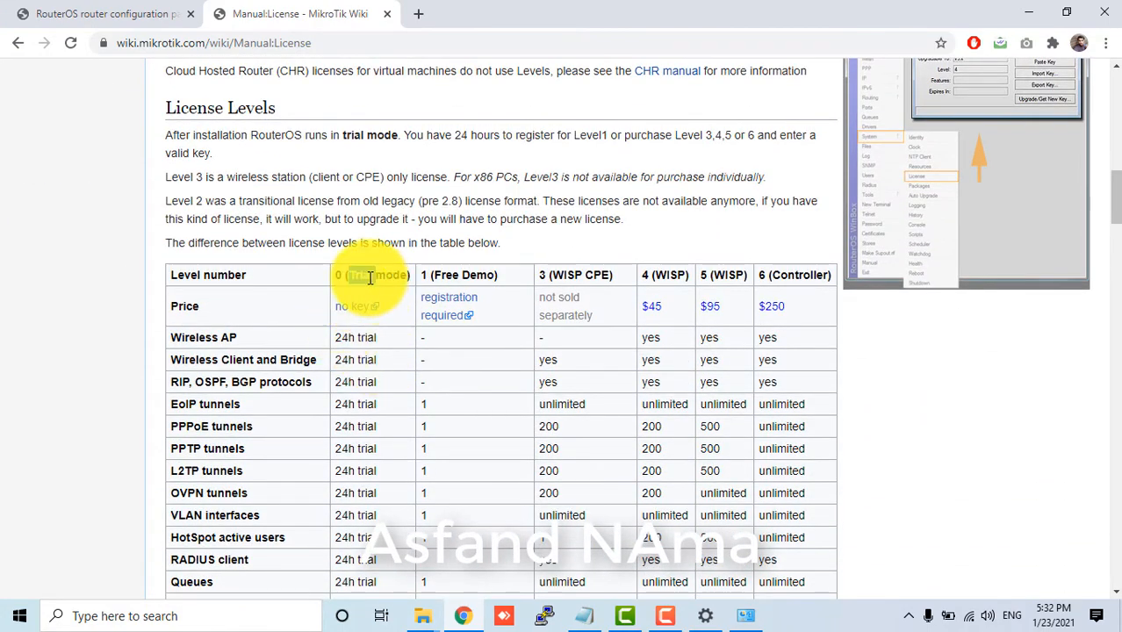
{"action": "triple_click", "coordinate": [372, 342]}
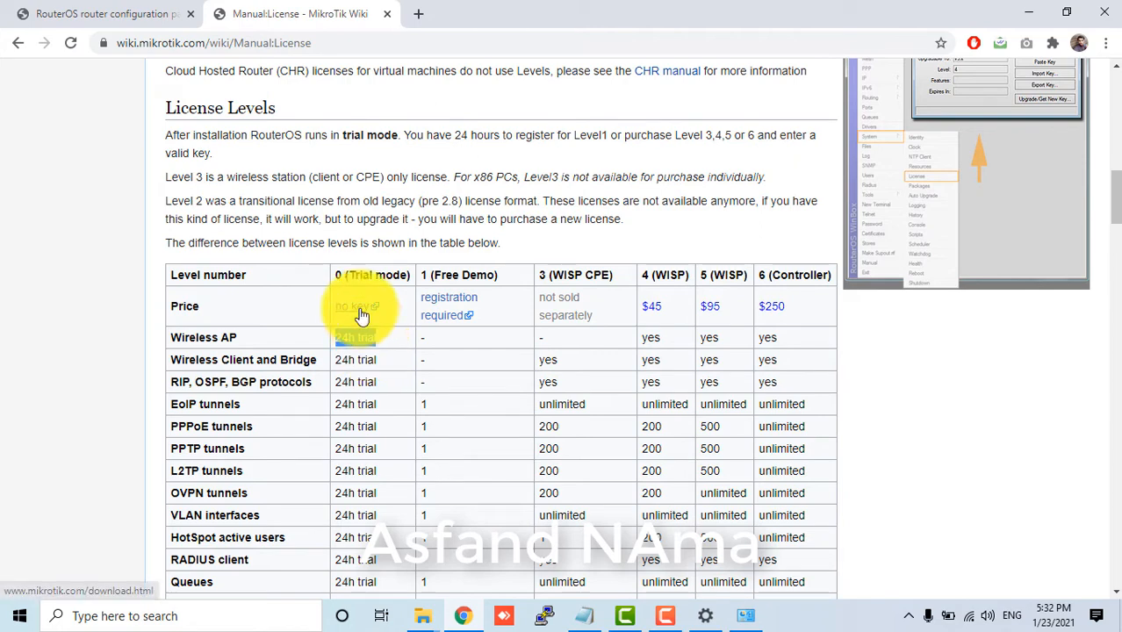
{"action": "scroll", "coordinate": [290, 378], "scroll_direction": "down", "scroll_amount": 1}
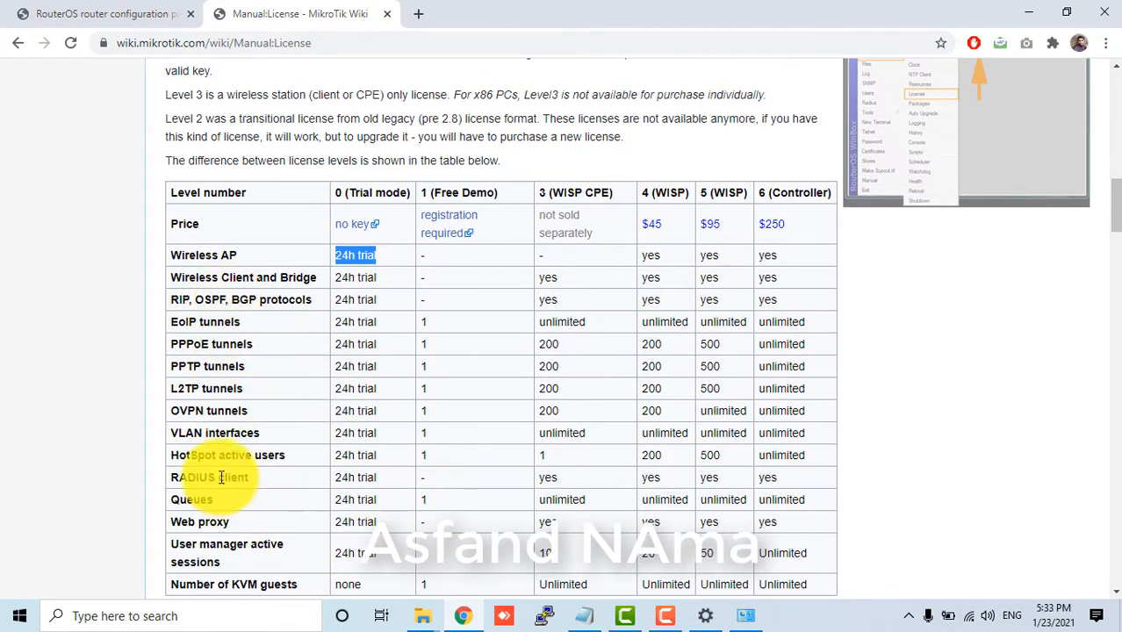
{"action": "scroll", "coordinate": [347, 555], "scroll_direction": "down", "scroll_amount": 1}
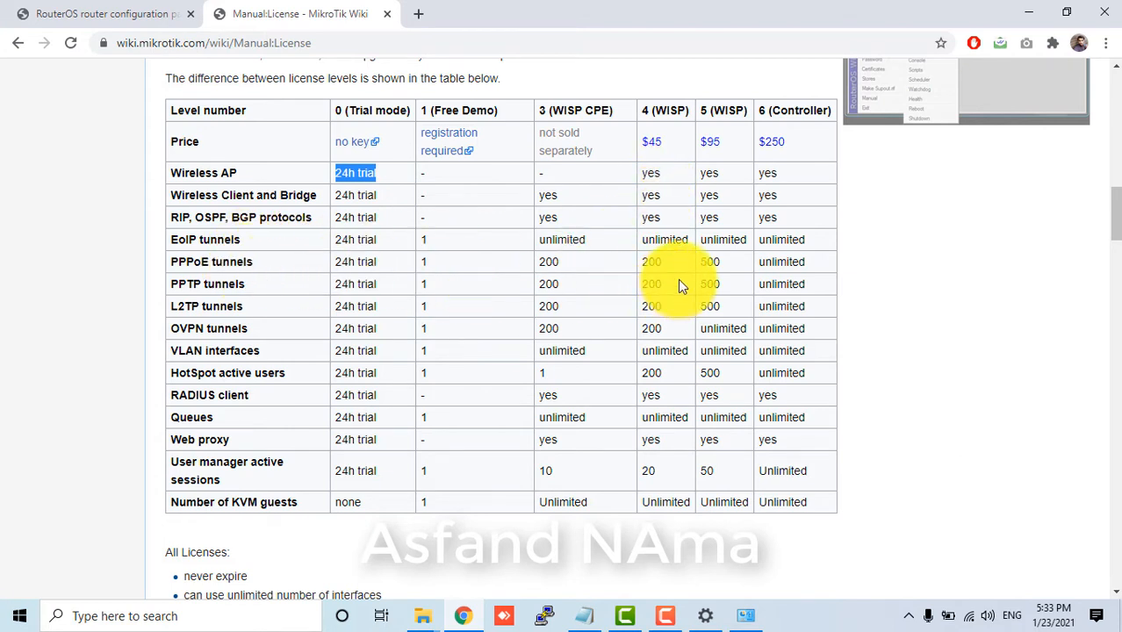
{"action": "left_click", "coordinate": [663, 263]}
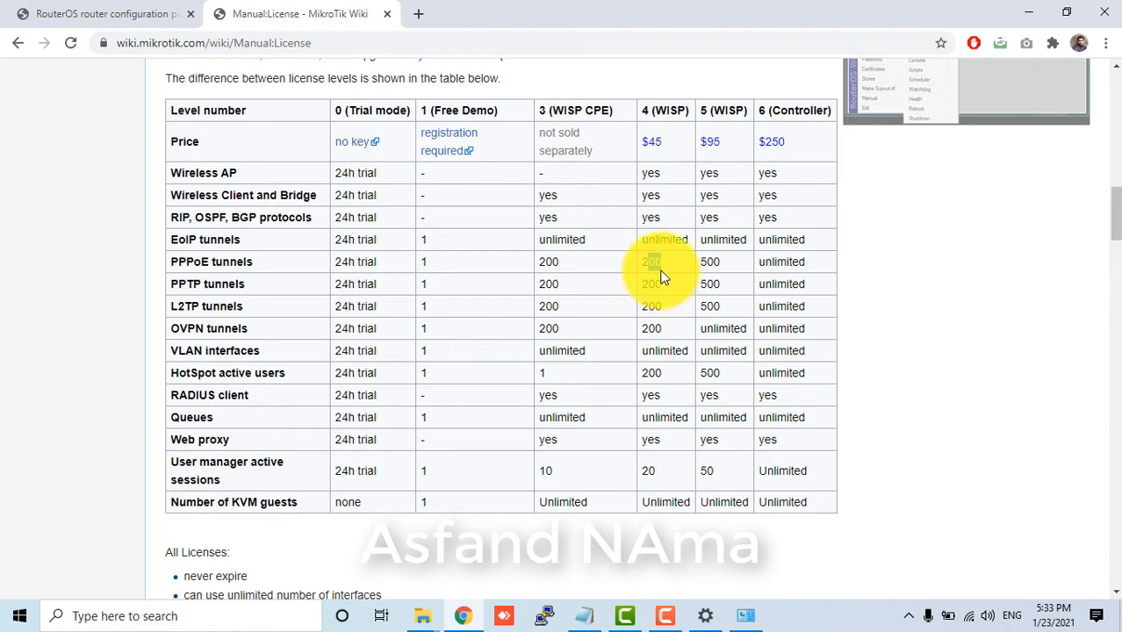
{"action": "double_click", "coordinate": [664, 350]}
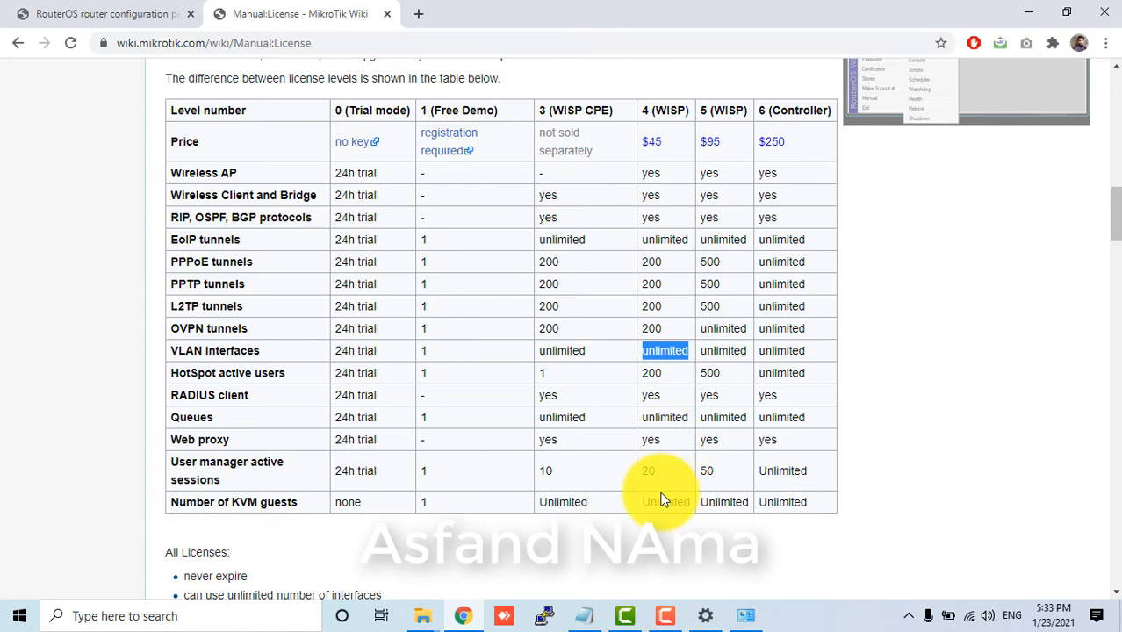
{"action": "scroll", "coordinate": [715, 393], "scroll_direction": "up", "scroll_amount": 1}
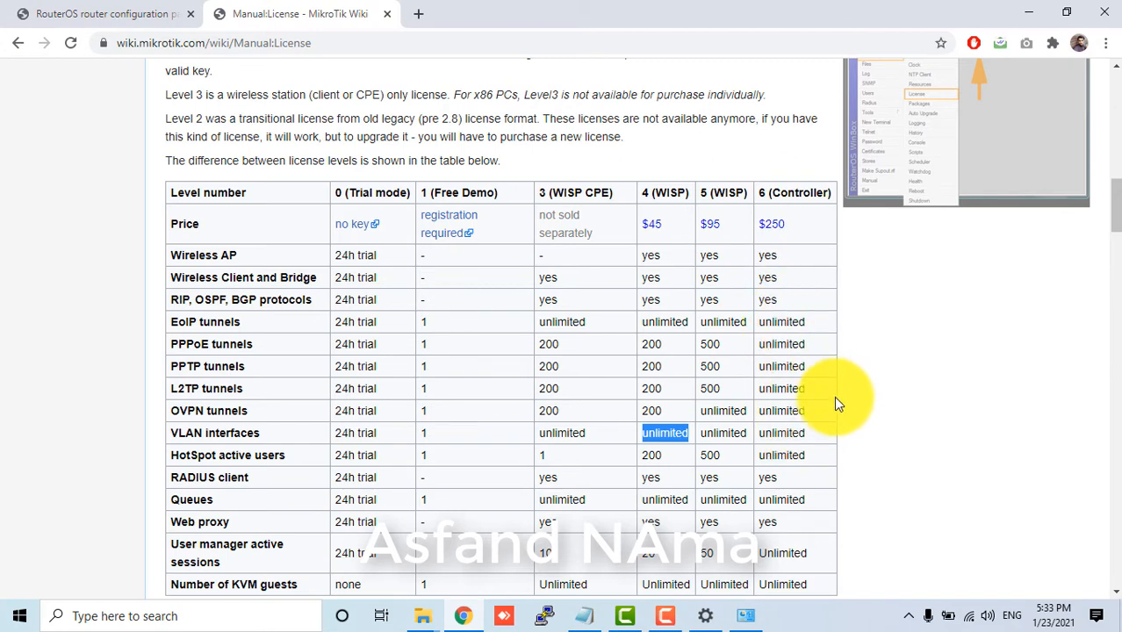
Step: Look at the Network Connections window and the router's start page, then return to the license wiki page
{"action": "left_click", "coordinate": [745, 616]}
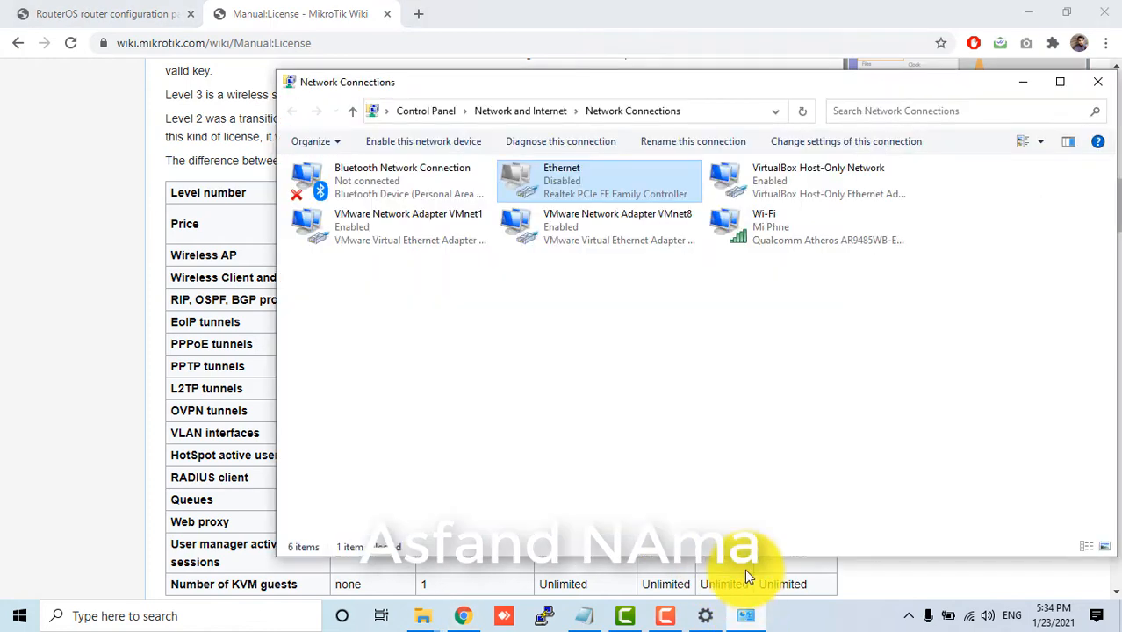
{"action": "left_click", "coordinate": [100, 13]}
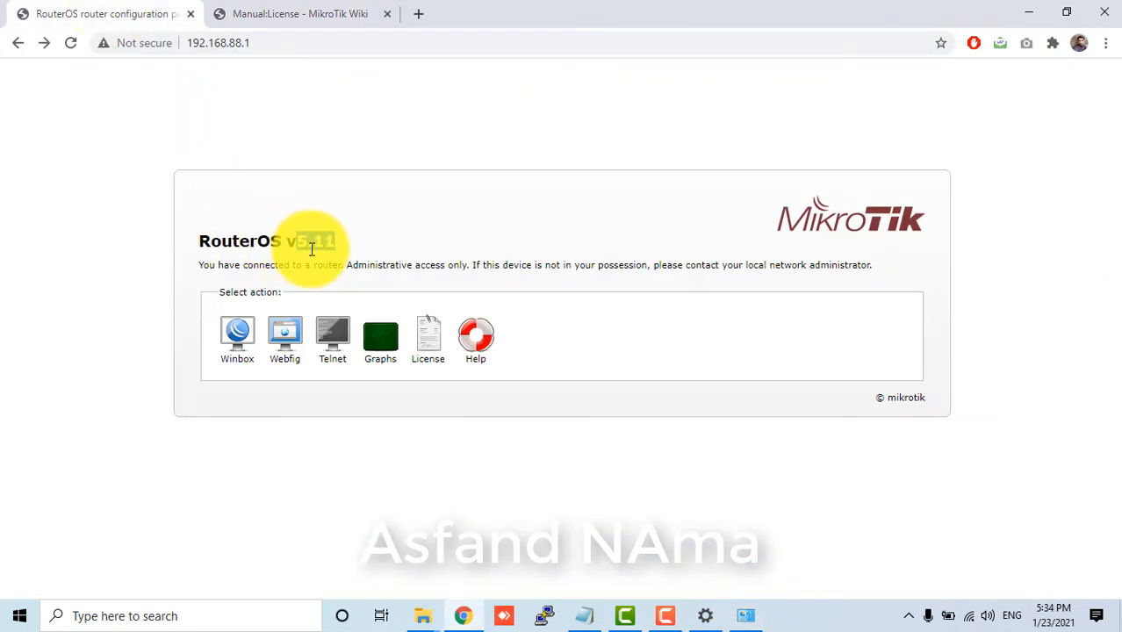
{"action": "left_click", "coordinate": [349, 11]}
Step: Open mikrotik.com in a new browser tab and go to its Software downloads page
{"action": "left_click", "coordinate": [421, 29]}
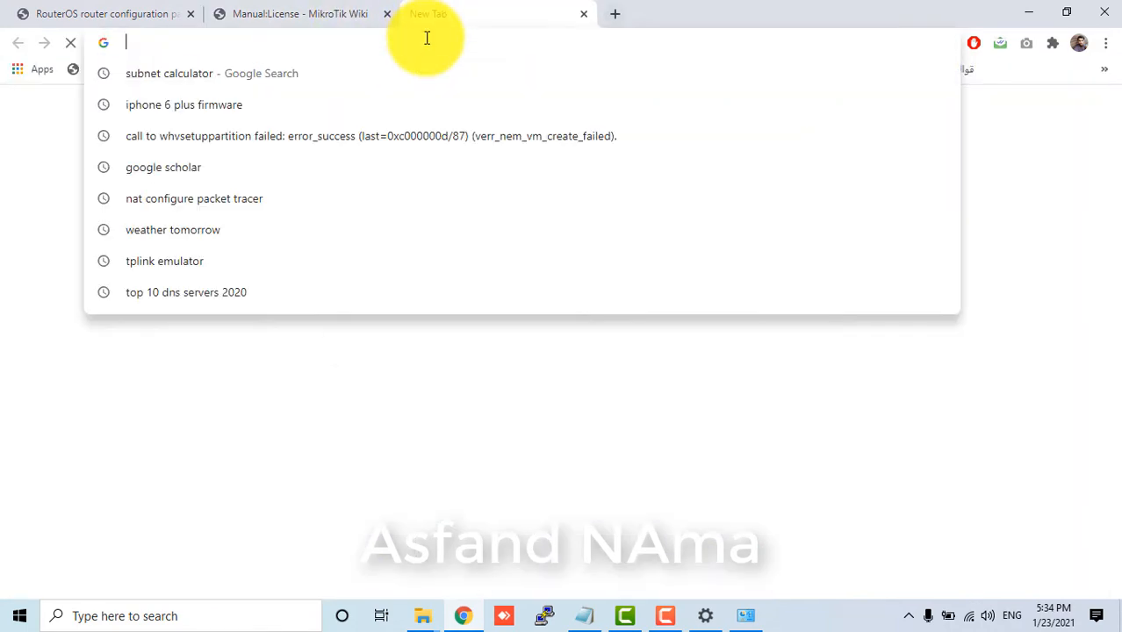
{"action": "type", "text": "mikrot"}
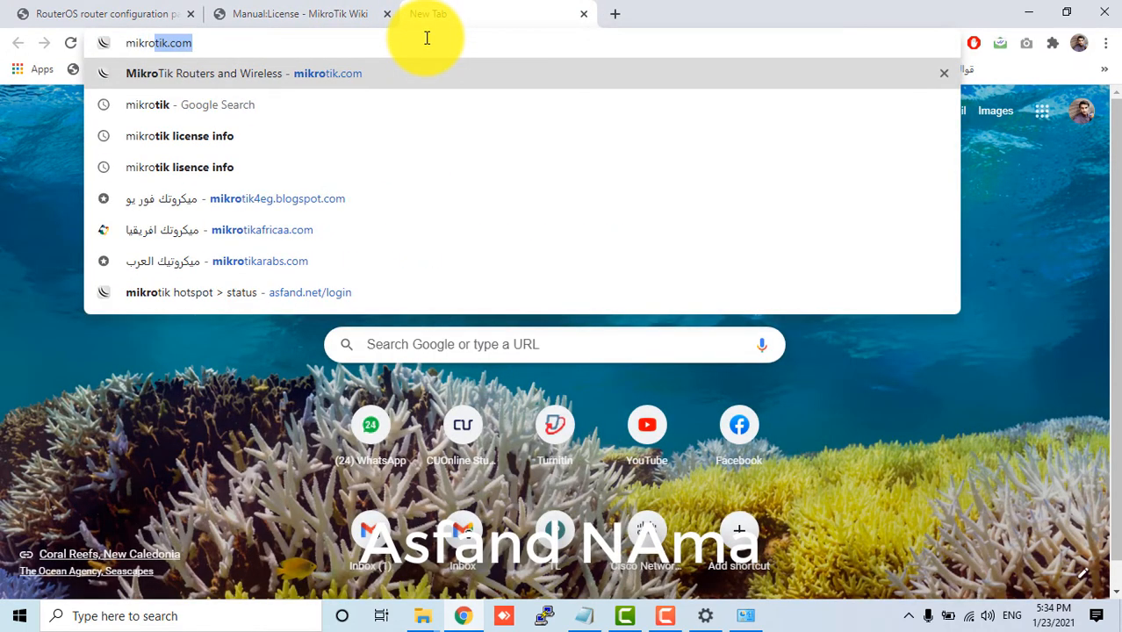
{"action": "key", "text": "Return"}
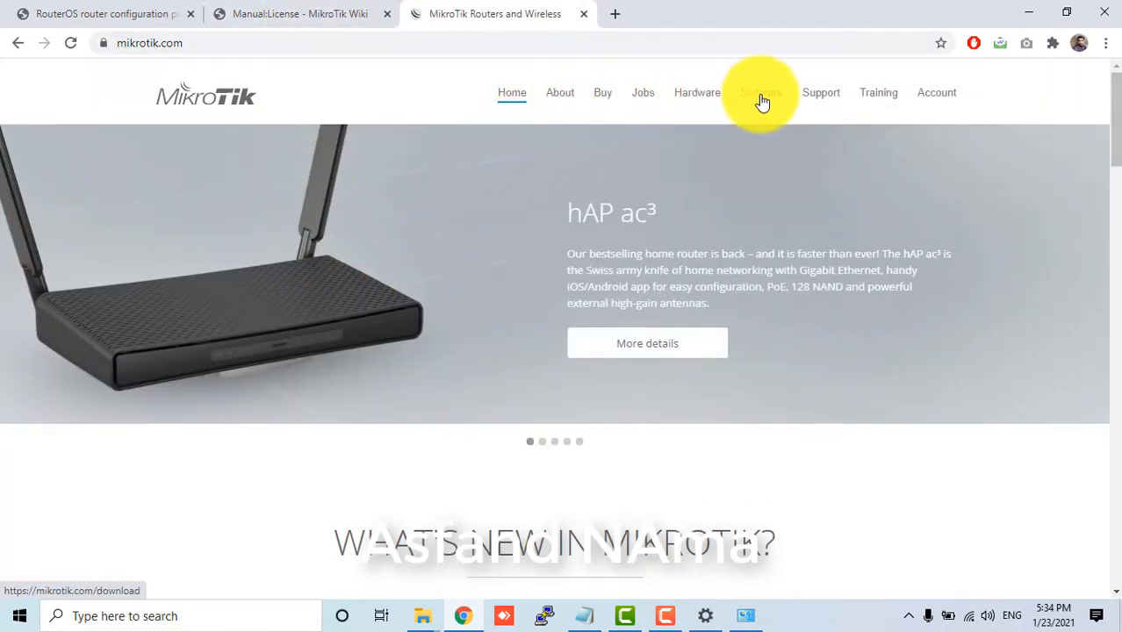
{"action": "left_click", "coordinate": [758, 102]}
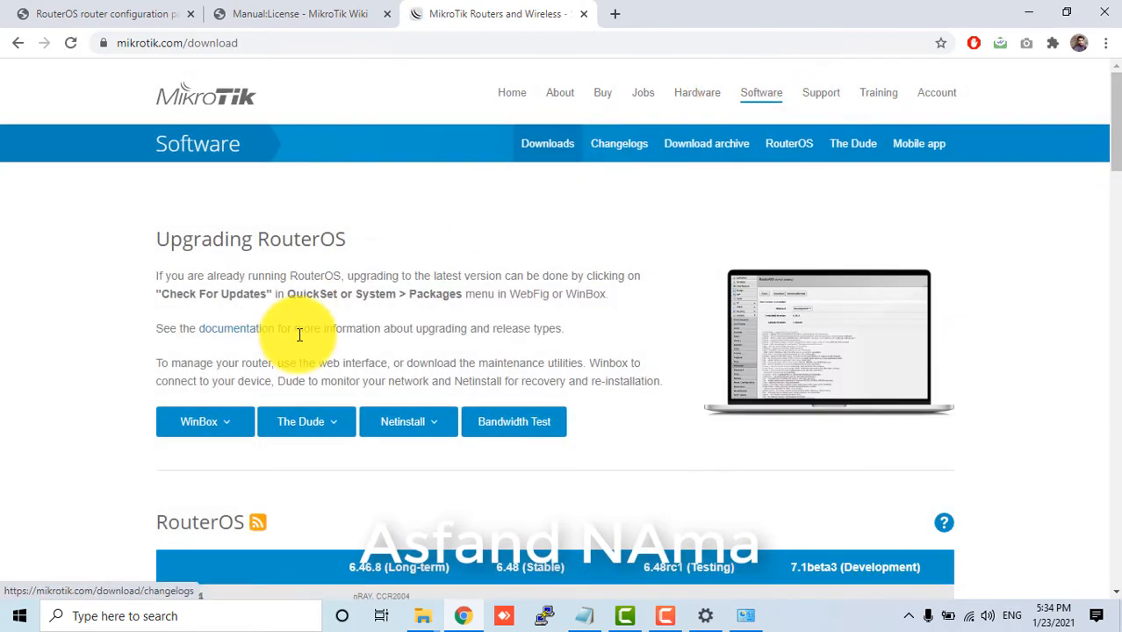
Step: Look through the RouterOS release channels and the download packages listed for each architecture
{"action": "scroll", "coordinate": [334, 369], "scroll_direction": "down", "scroll_amount": 3}
{"action": "left_click_drag", "start_coordinate": [350, 324], "coordinate": [455, 324]}
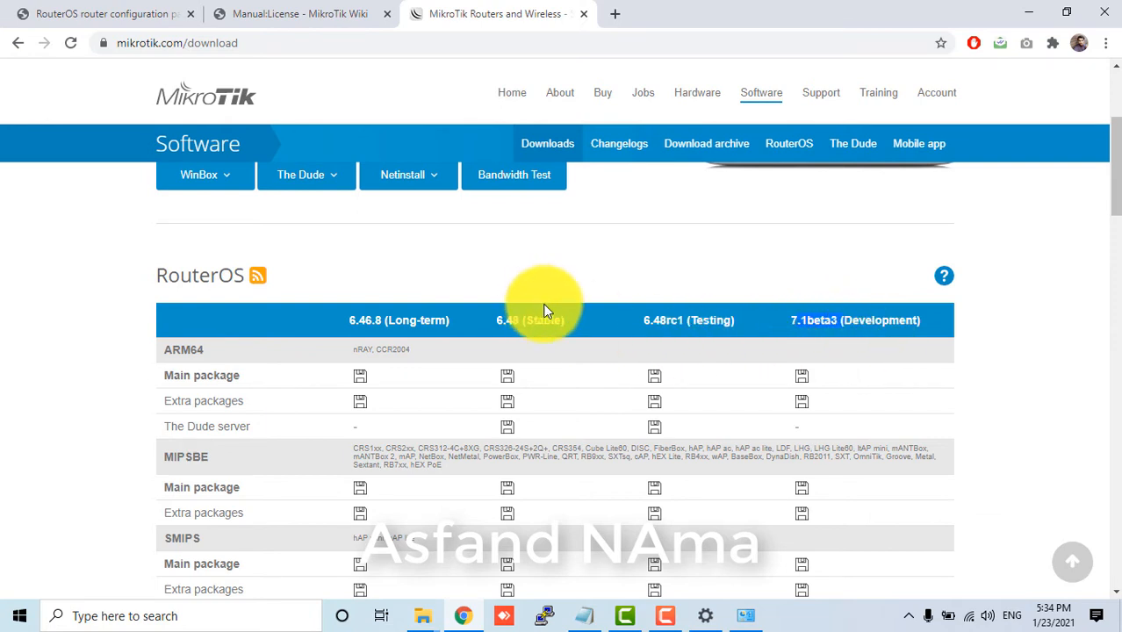
{"action": "scroll", "coordinate": [488, 434], "scroll_direction": "down", "scroll_amount": 4}
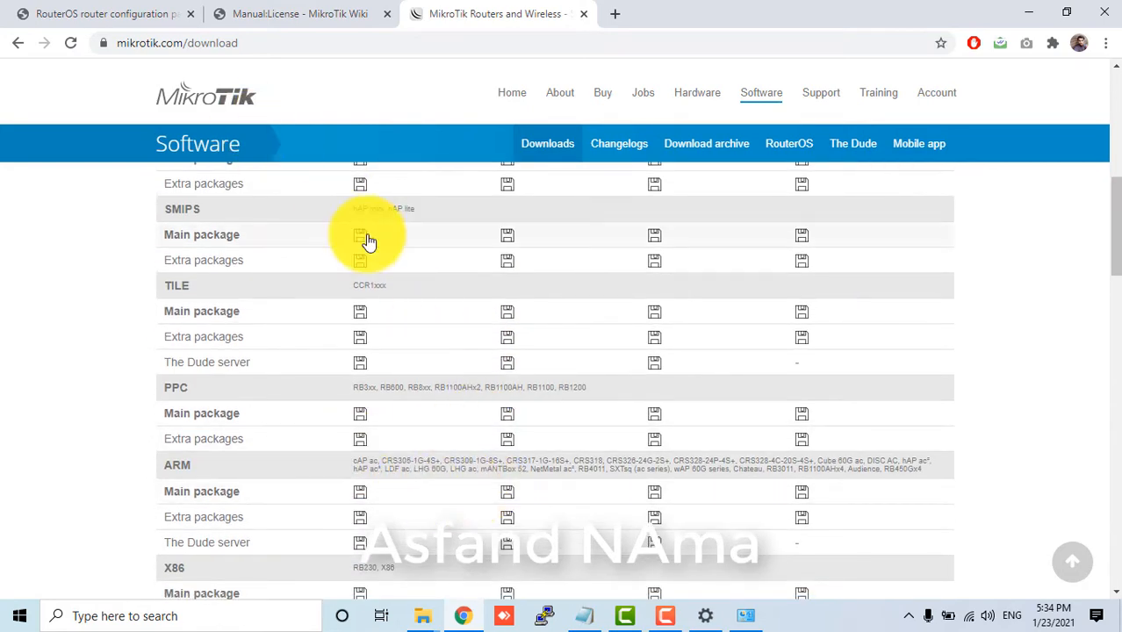
Step: Return to the wiki's license table and compare the prices and limits of the paid license levels
{"action": "left_click", "coordinate": [319, 7]}
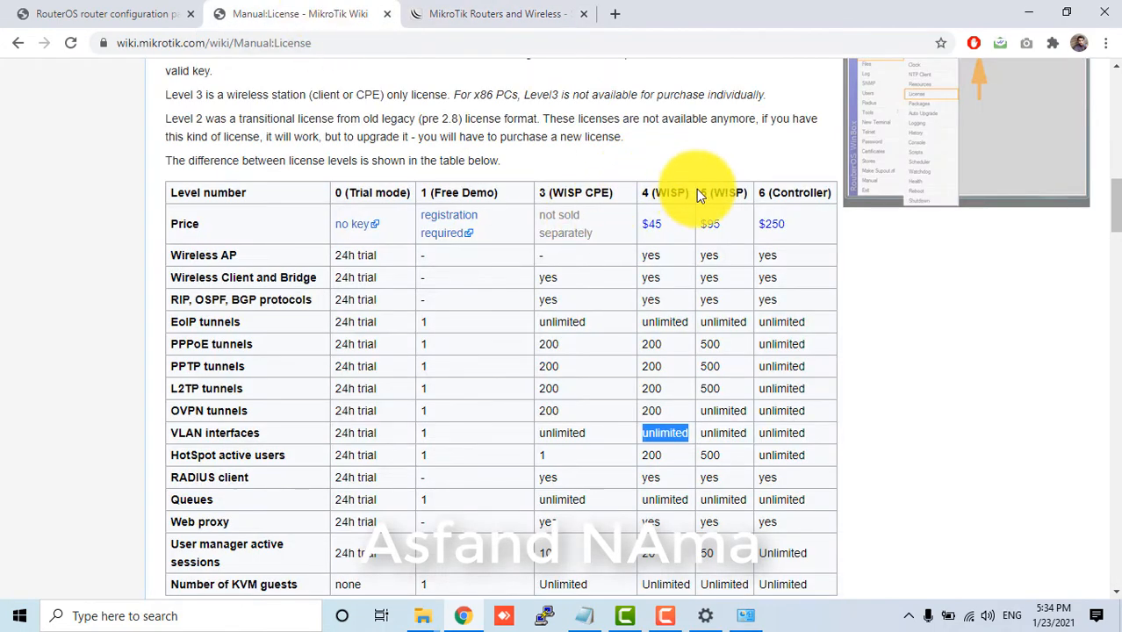
{"action": "scroll", "coordinate": [781, 221], "scroll_direction": "down", "scroll_amount": 3}
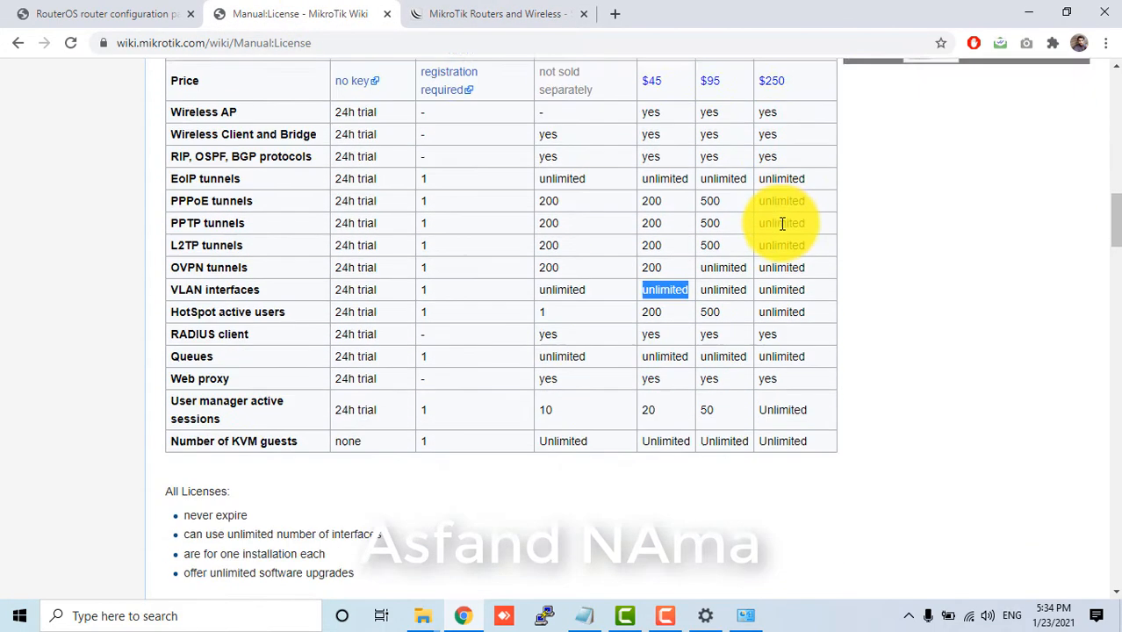
{"action": "scroll", "coordinate": [780, 220], "scroll_direction": "up", "scroll_amount": 1}
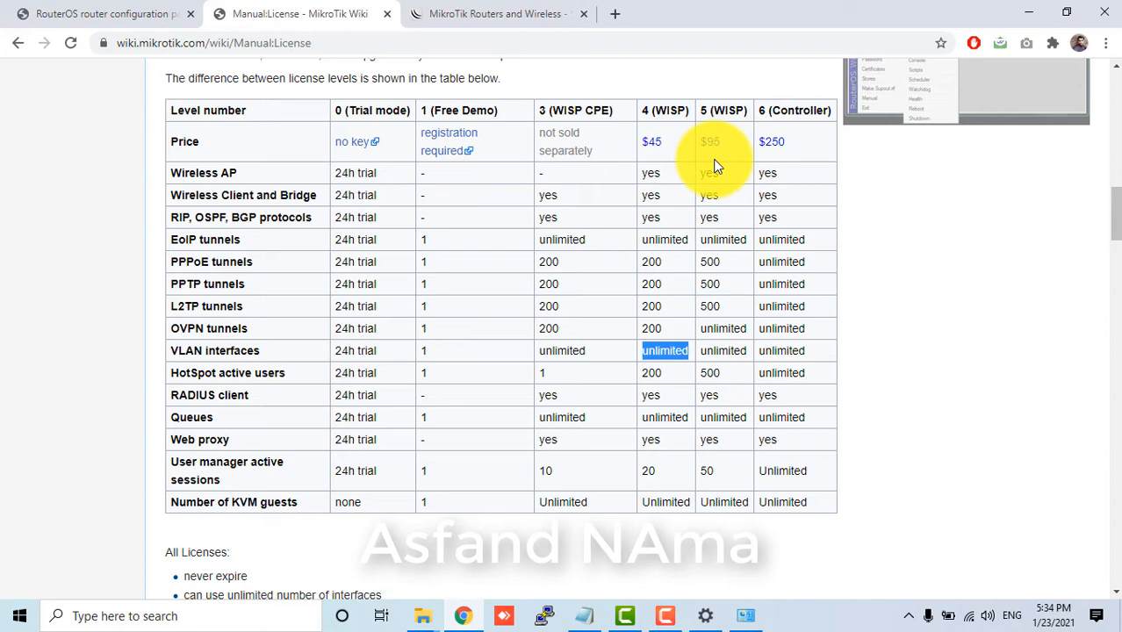
Step: Open the Hardware products page on mikrotik.com and highlight the RouterOS license level in the hEX description
{"action": "left_click", "coordinate": [536, 12]}
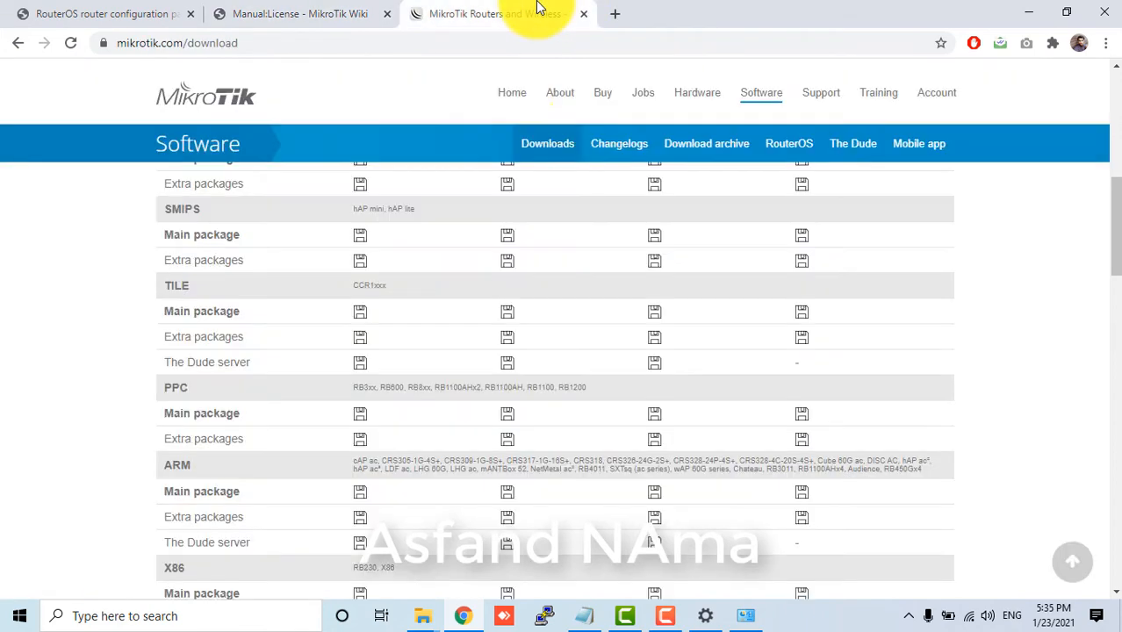
{"action": "left_click", "coordinate": [700, 98]}
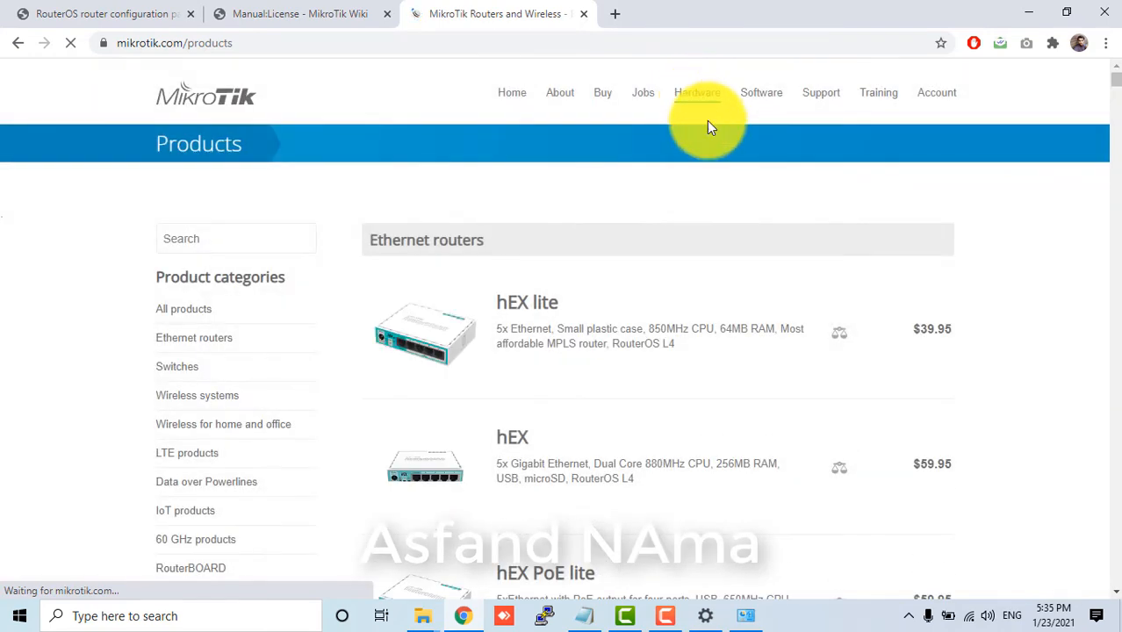
{"action": "scroll", "coordinate": [545, 378], "scroll_direction": "down", "scroll_amount": 3}
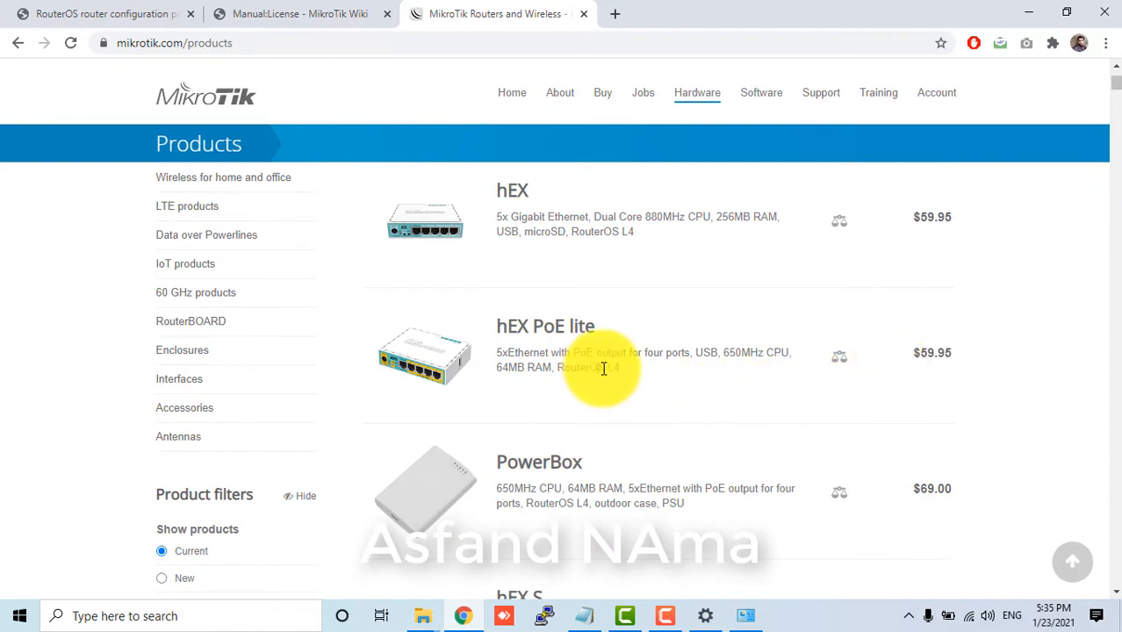
{"action": "left_click_drag", "start_coordinate": [602, 368], "coordinate": [616, 369]}
{"action": "left_click_drag", "start_coordinate": [605, 232], "coordinate": [630, 232]}
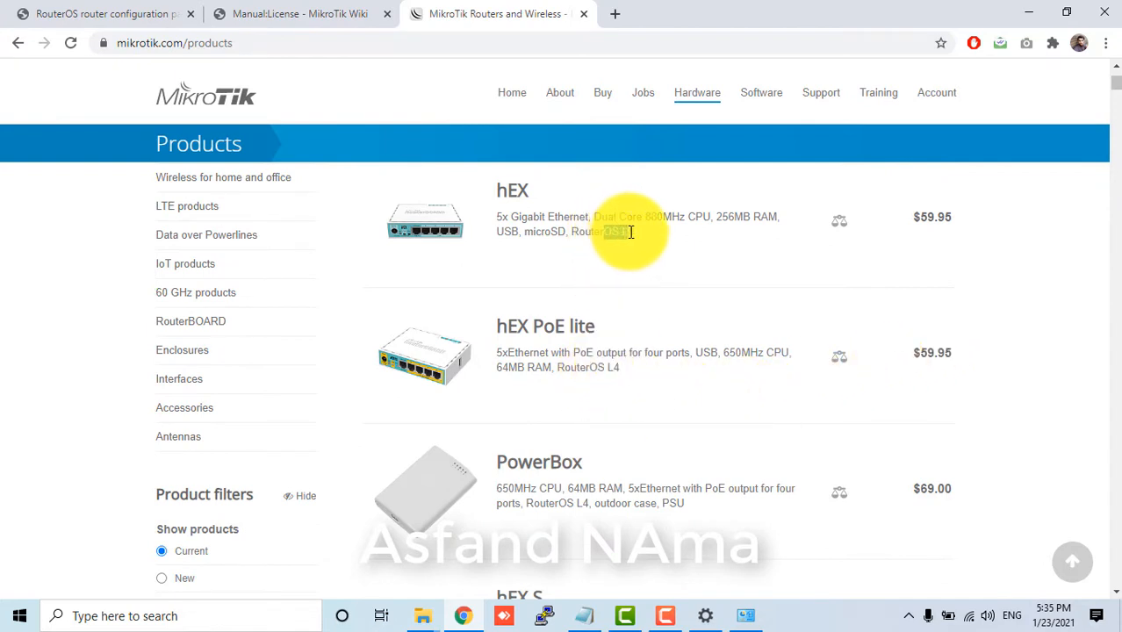
Step: Check the wiki's license table again, then browse the router products and highlight the RB2011iL-IN's RouterOS license level
{"action": "left_click", "coordinate": [309, 12]}
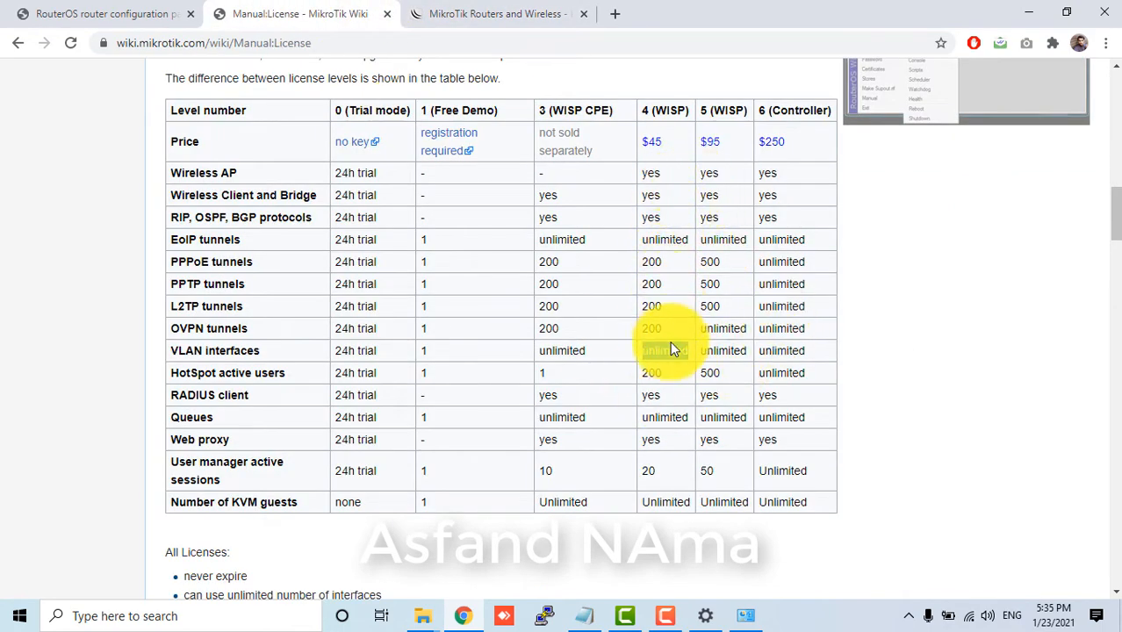
{"action": "left_click", "coordinate": [425, 11]}
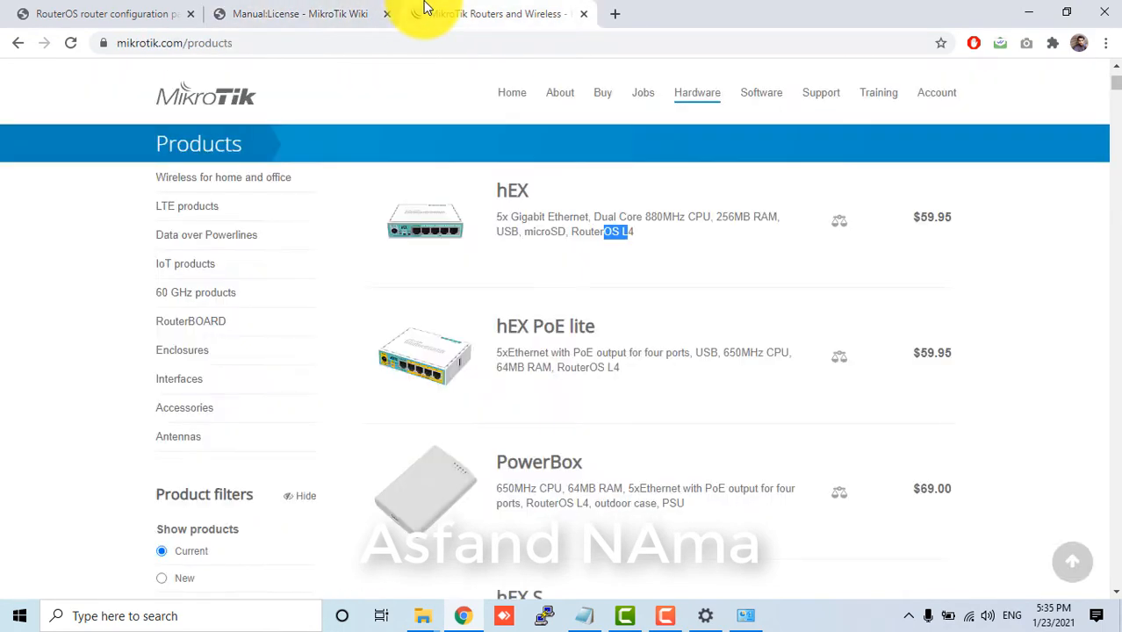
{"action": "scroll", "coordinate": [663, 371], "scroll_direction": "down", "scroll_amount": 1}
{"action": "scroll", "coordinate": [671, 379], "scroll_direction": "down", "scroll_amount": 1}
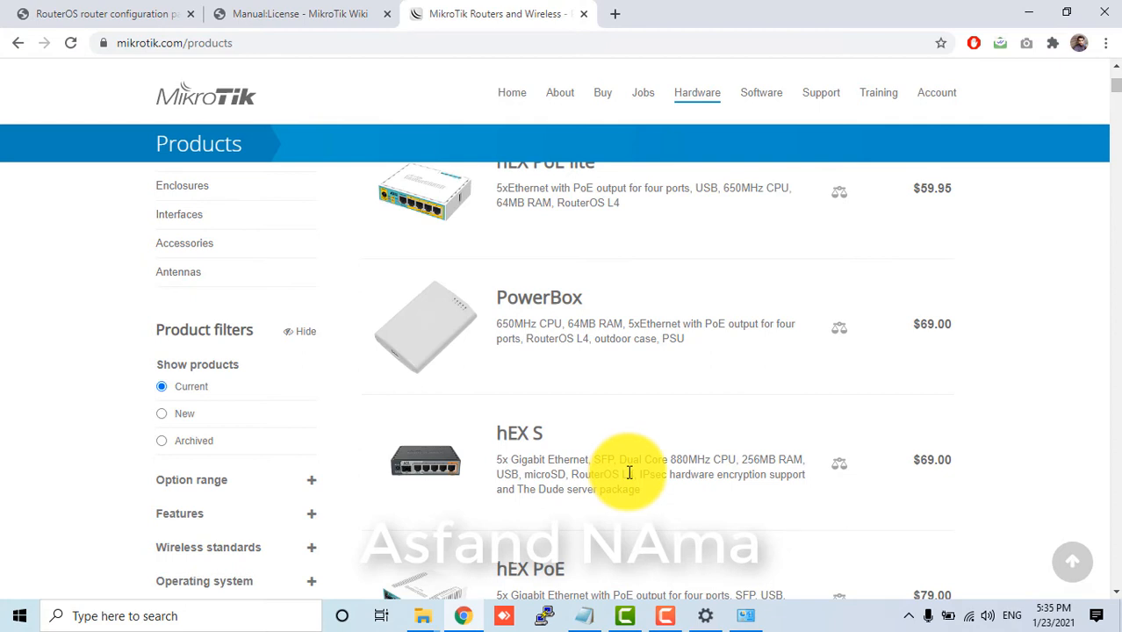
{"action": "scroll", "coordinate": [629, 472], "scroll_direction": "down", "scroll_amount": 2}
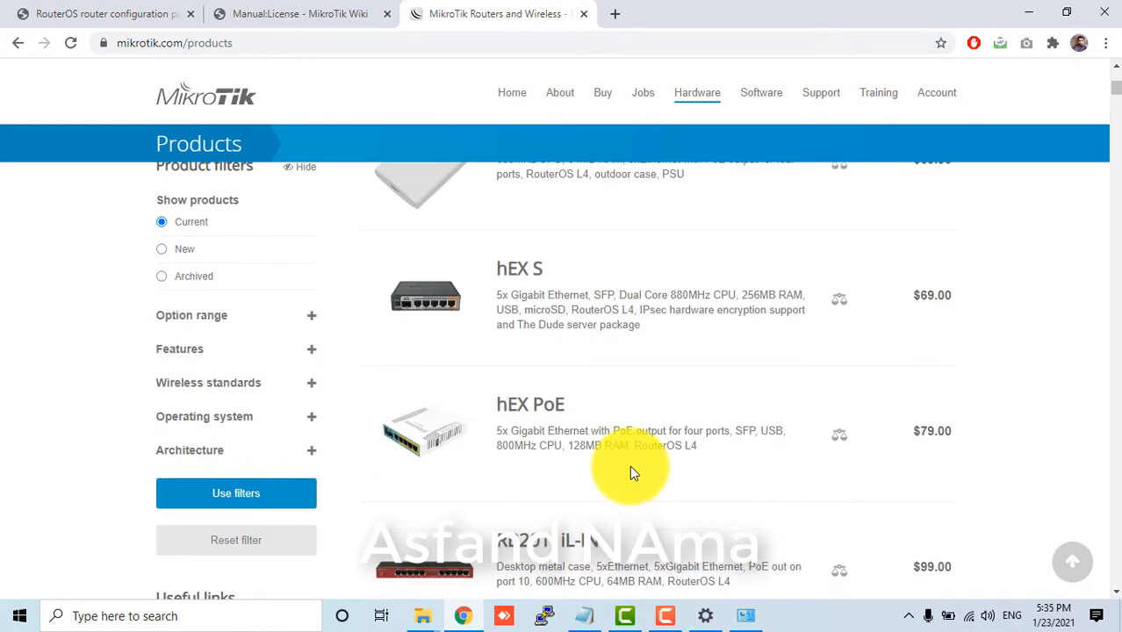
{"action": "scroll", "coordinate": [630, 472], "scroll_direction": "down", "scroll_amount": 1}
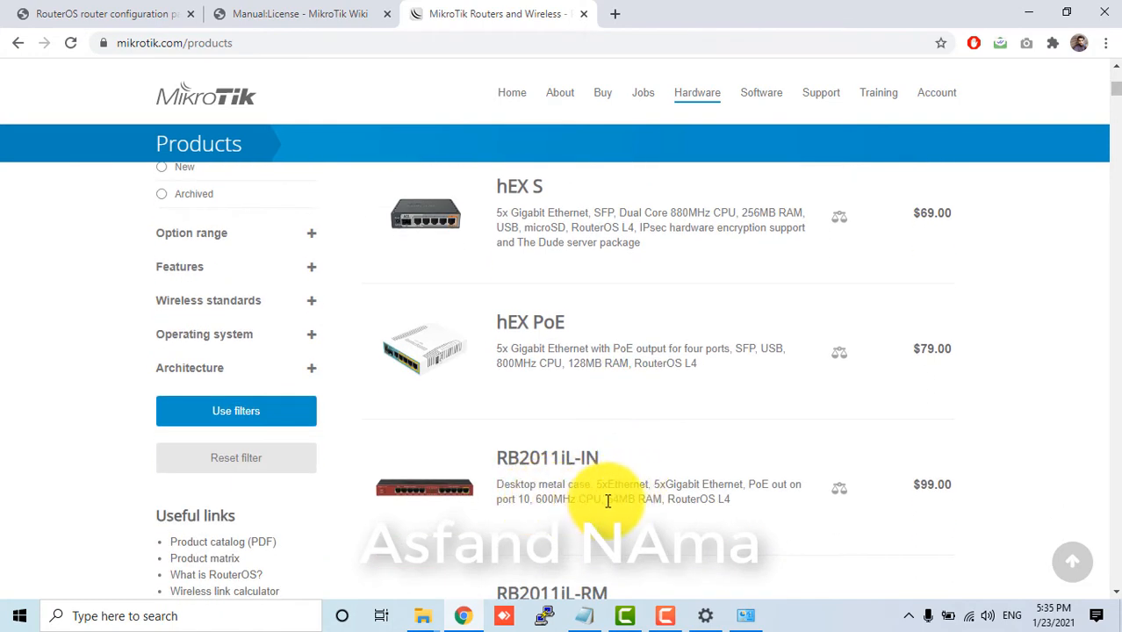
{"action": "left_click_drag", "start_coordinate": [606, 501], "coordinate": [625, 502]}
{"action": "left_click", "coordinate": [731, 501]}
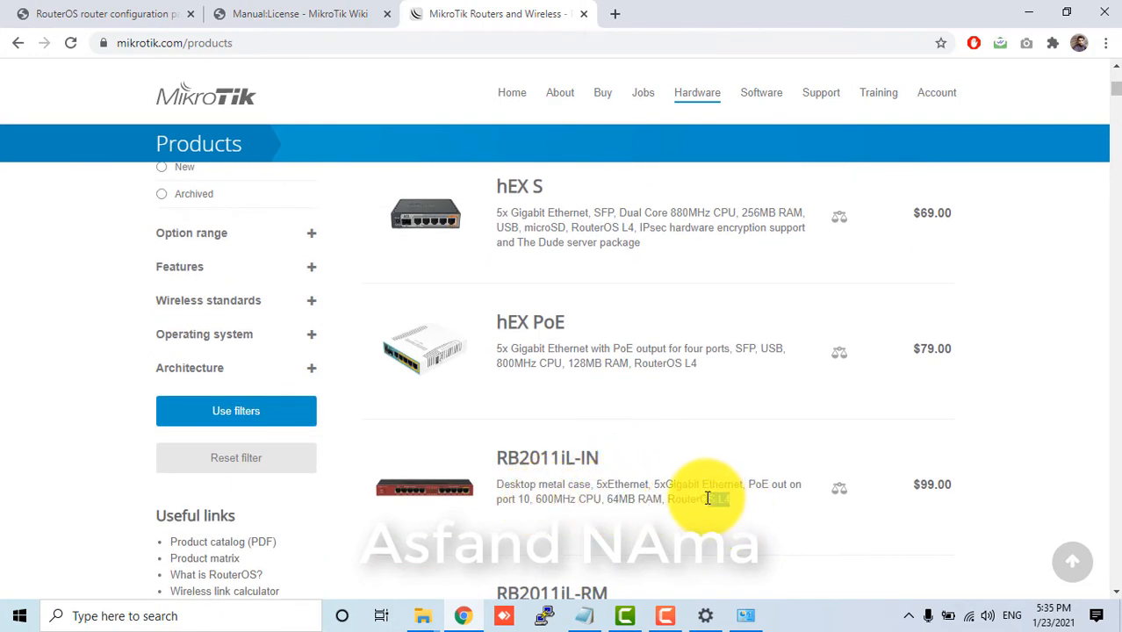
Step: Browse on to the CCR1009 routers and check the license level and price of the CCR1009-7G-1C-1S+PC
{"action": "scroll", "coordinate": [700, 513], "scroll_direction": "down", "scroll_amount": 14}
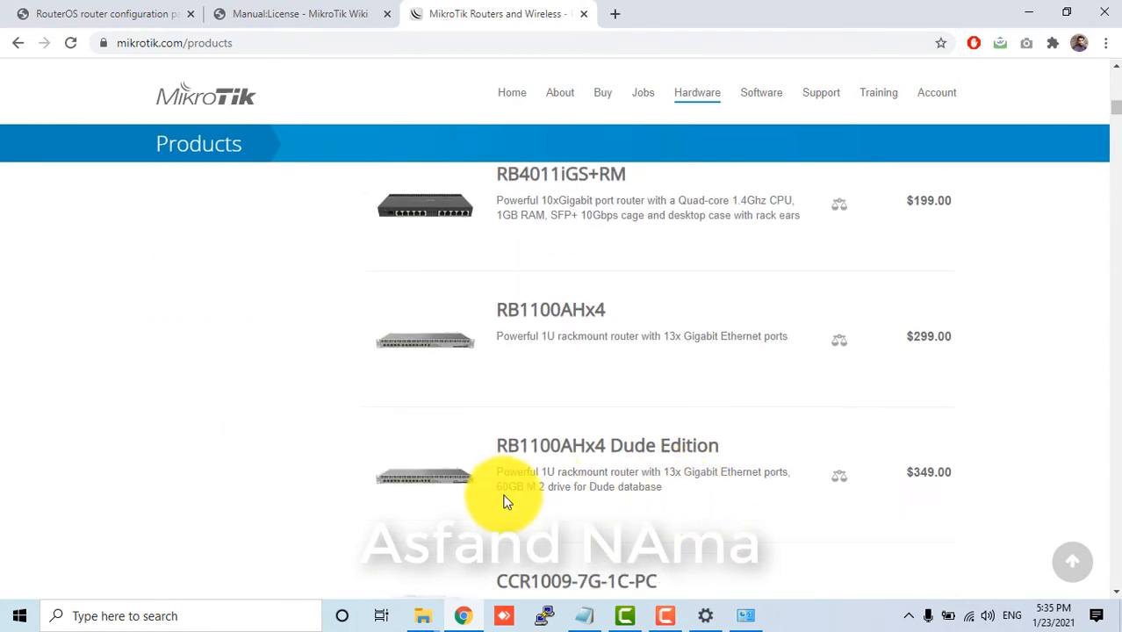
{"action": "scroll", "coordinate": [634, 481], "scroll_direction": "down", "scroll_amount": 4}
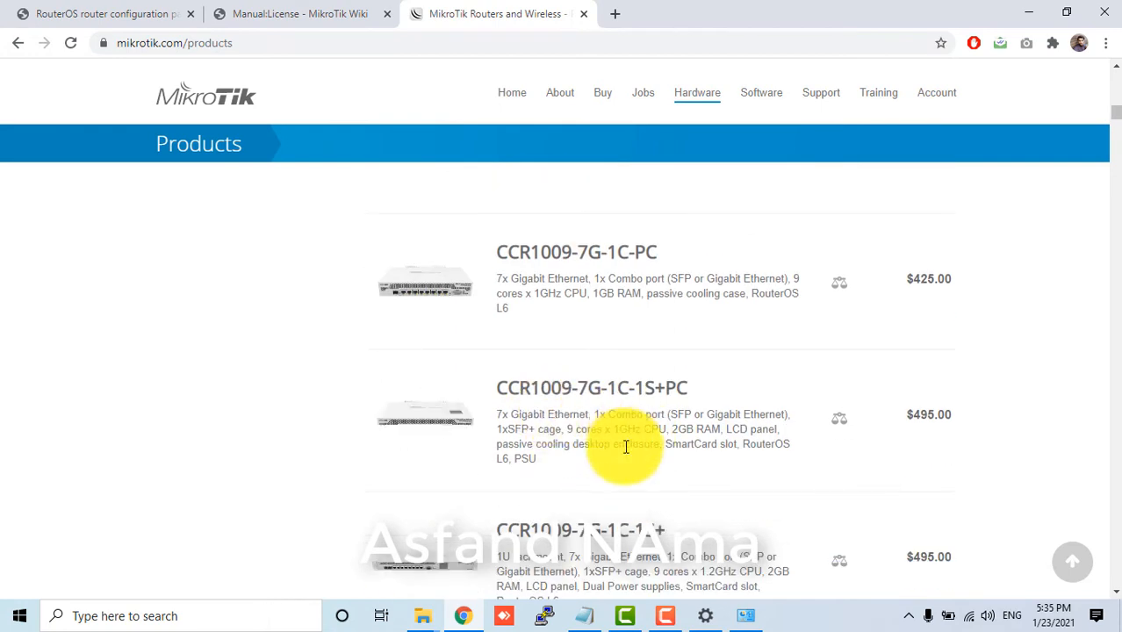
{"action": "left_click_drag", "start_coordinate": [497, 458], "coordinate": [508, 458]}
{"action": "left_click", "coordinate": [508, 458]}
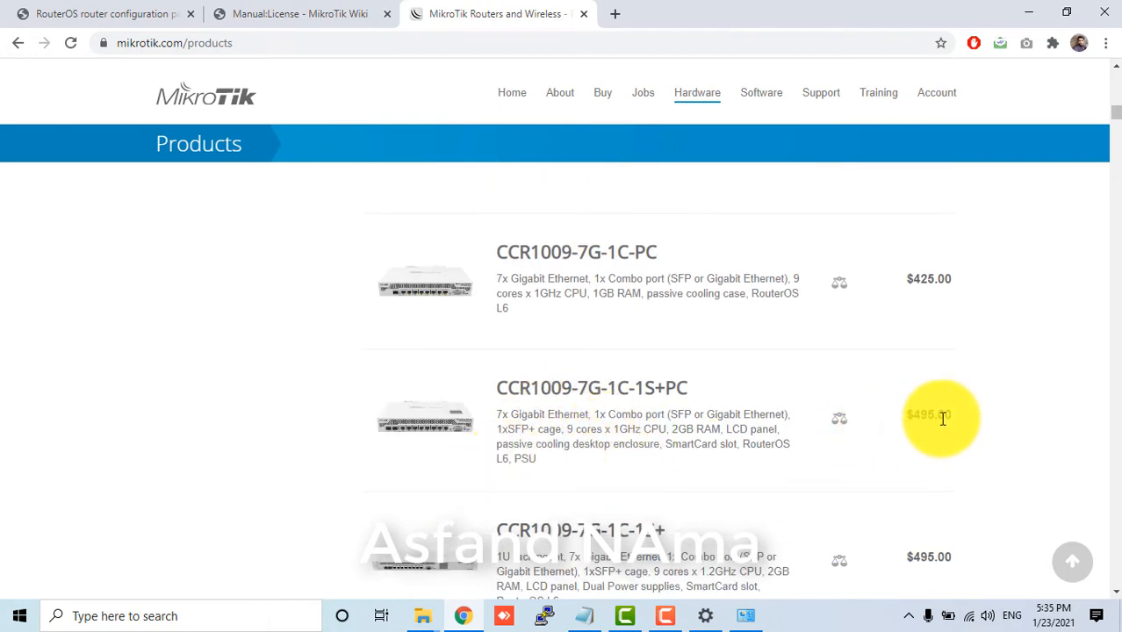
Step: Recheck the wiki's license table, then browse the remaining CCR routers and highlight the CCR1072-1G-8S+ description
{"action": "left_click", "coordinate": [263, 14]}
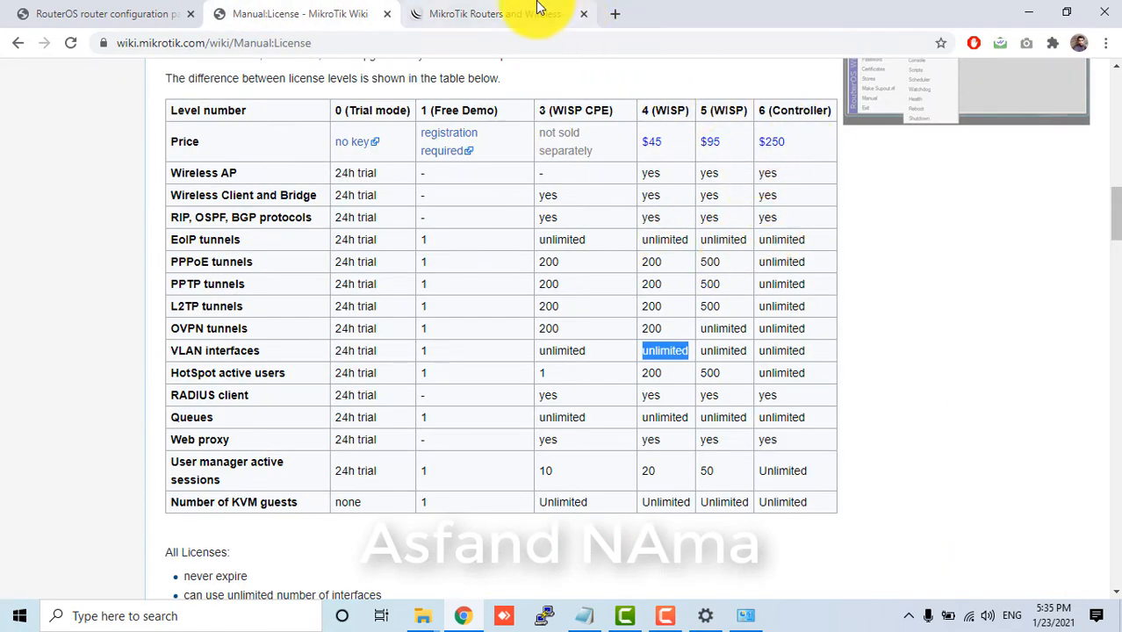
{"action": "left_click", "coordinate": [509, 13]}
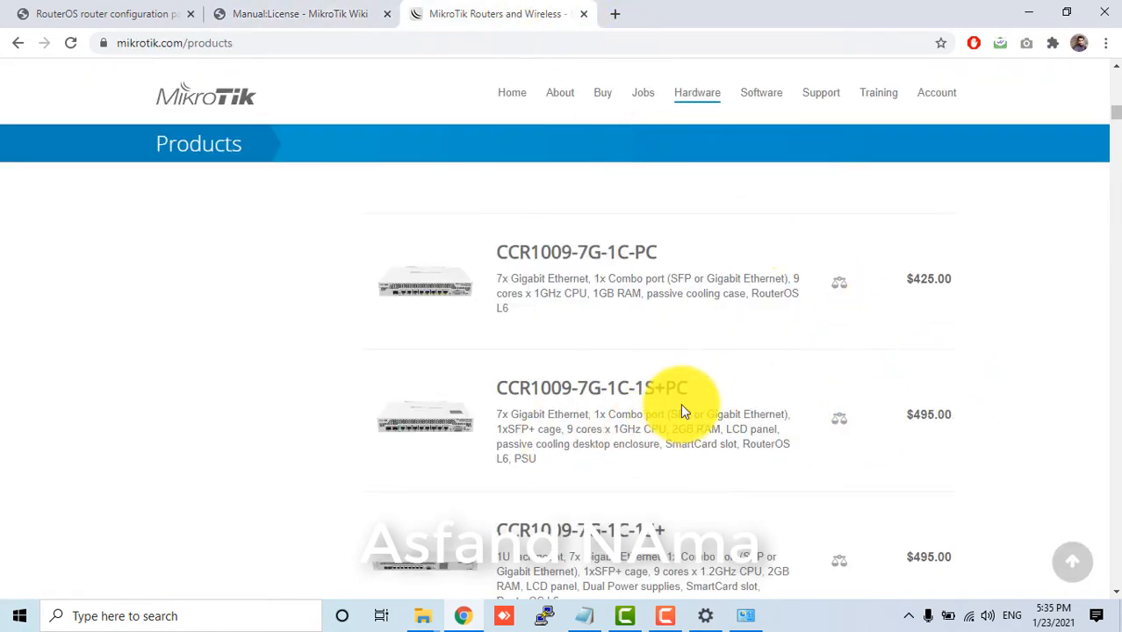
{"action": "scroll", "coordinate": [680, 403], "scroll_direction": "down", "scroll_amount": 10}
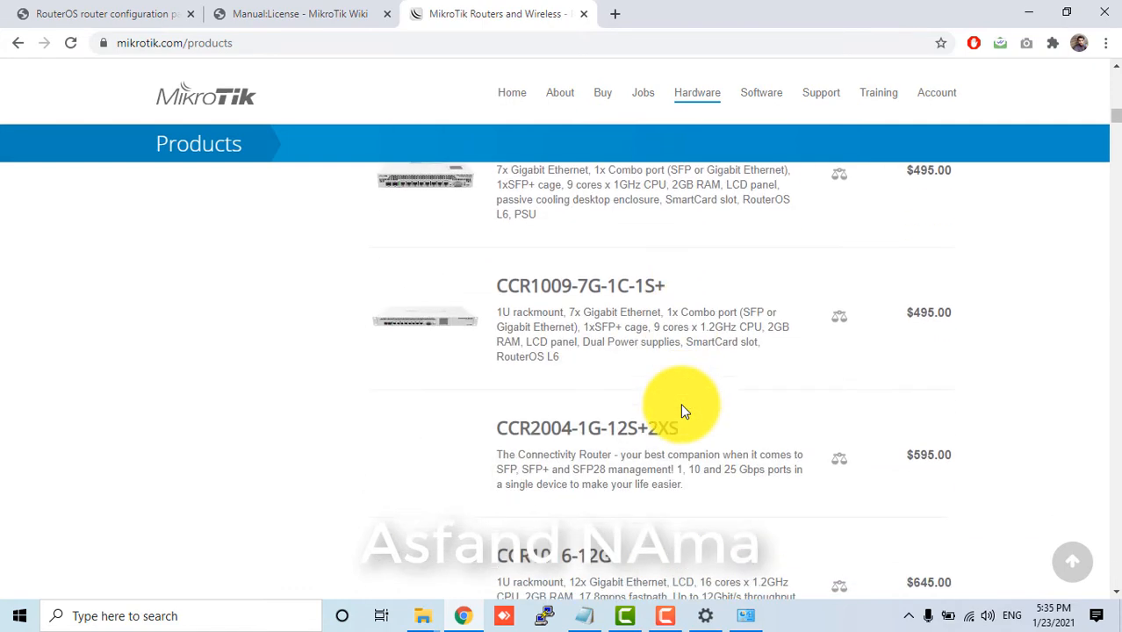
{"action": "scroll", "coordinate": [683, 404], "scroll_direction": "down", "scroll_amount": 4}
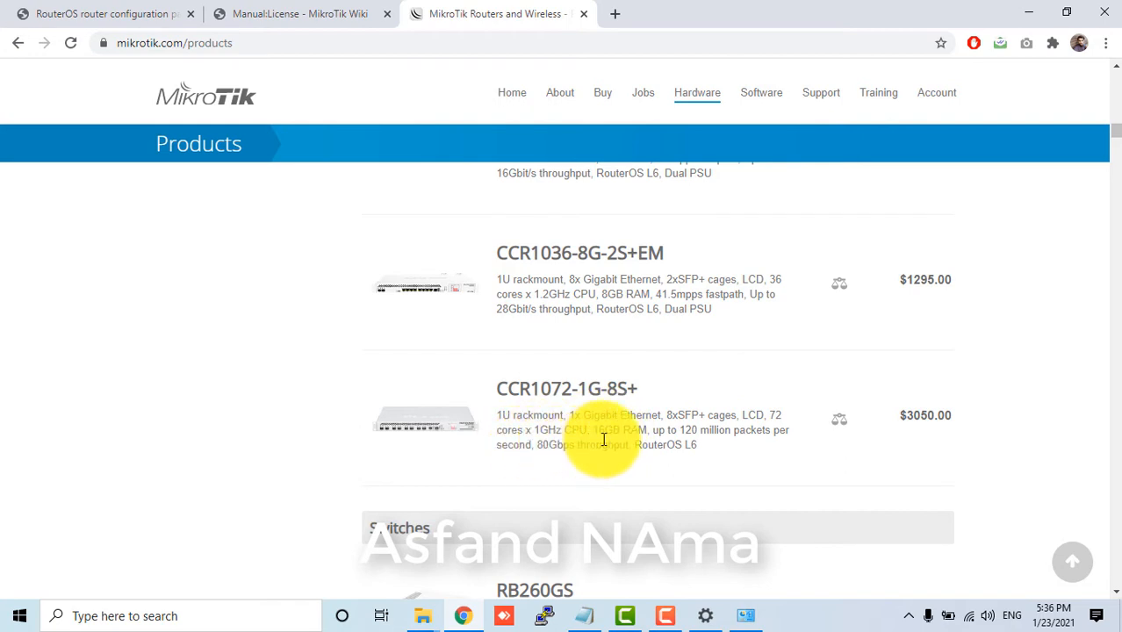
{"action": "triple_click", "coordinate": [662, 445]}
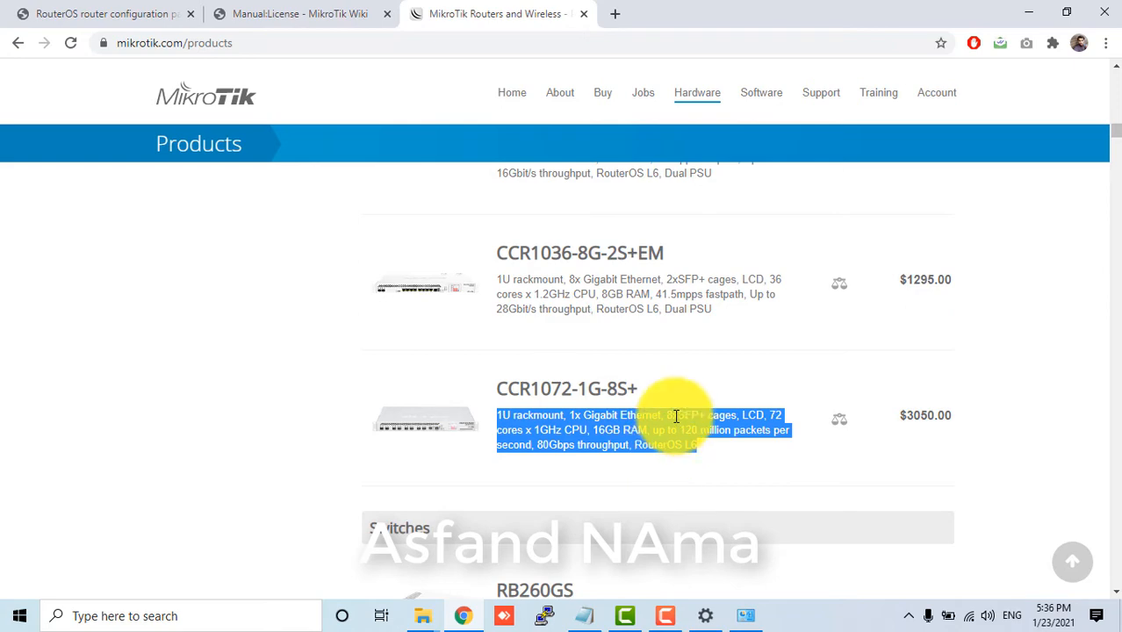
Step: Open the CCR1072-1G-8S+ product page and review its specifications, including the RouterOS license level
{"action": "left_click", "coordinate": [425, 421]}
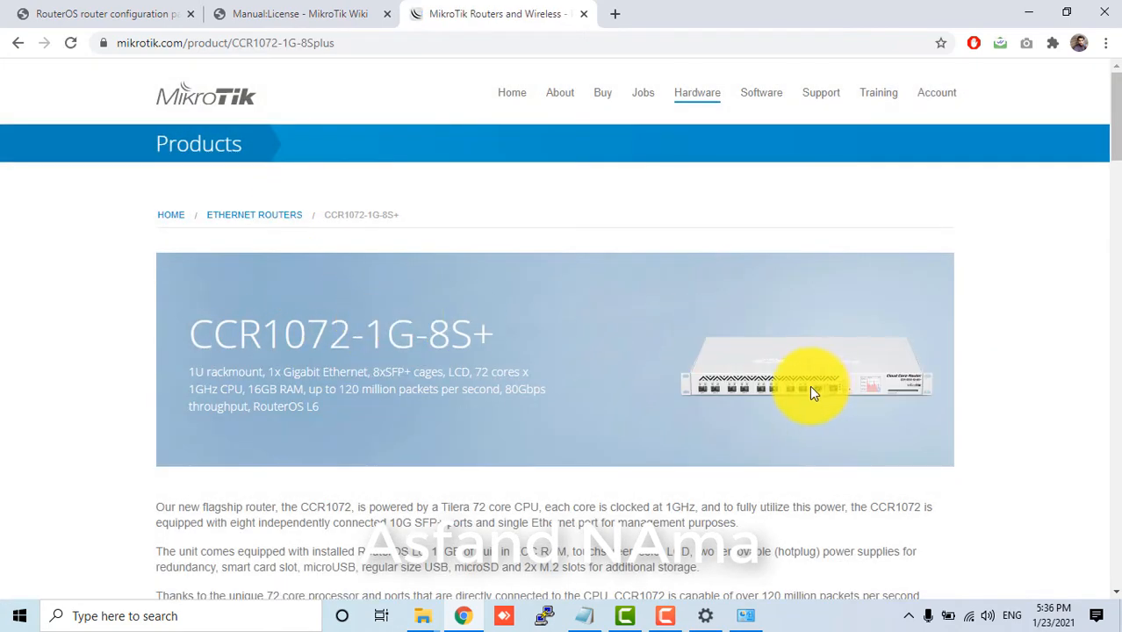
{"action": "scroll", "coordinate": [806, 389], "scroll_direction": "down", "scroll_amount": 8}
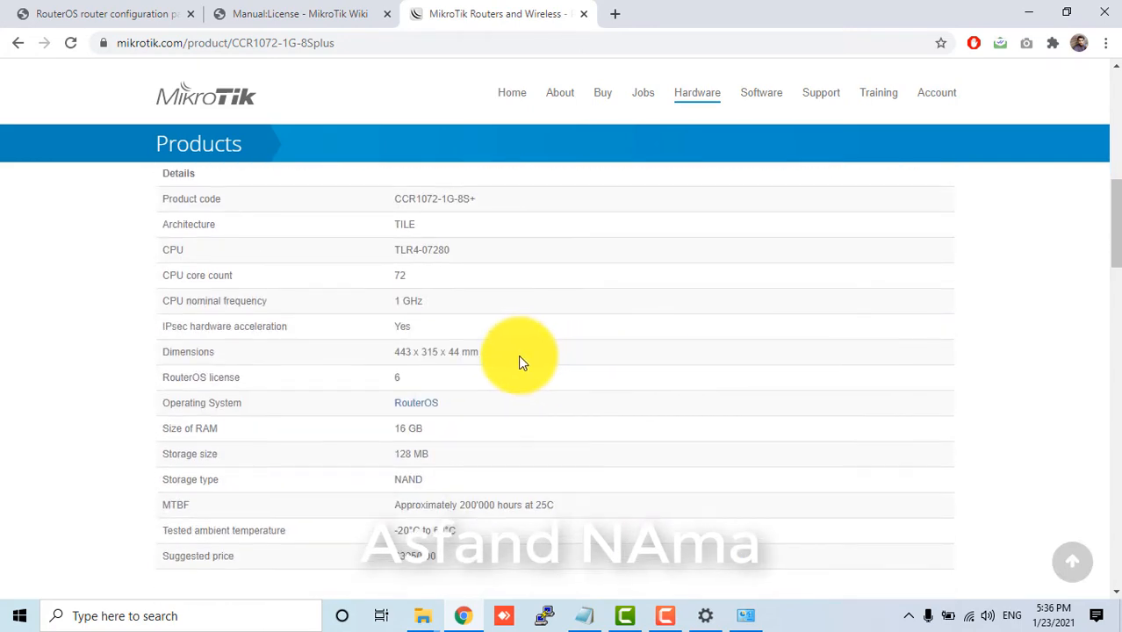
{"action": "scroll", "coordinate": [518, 355], "scroll_direction": "down", "scroll_amount": 9}
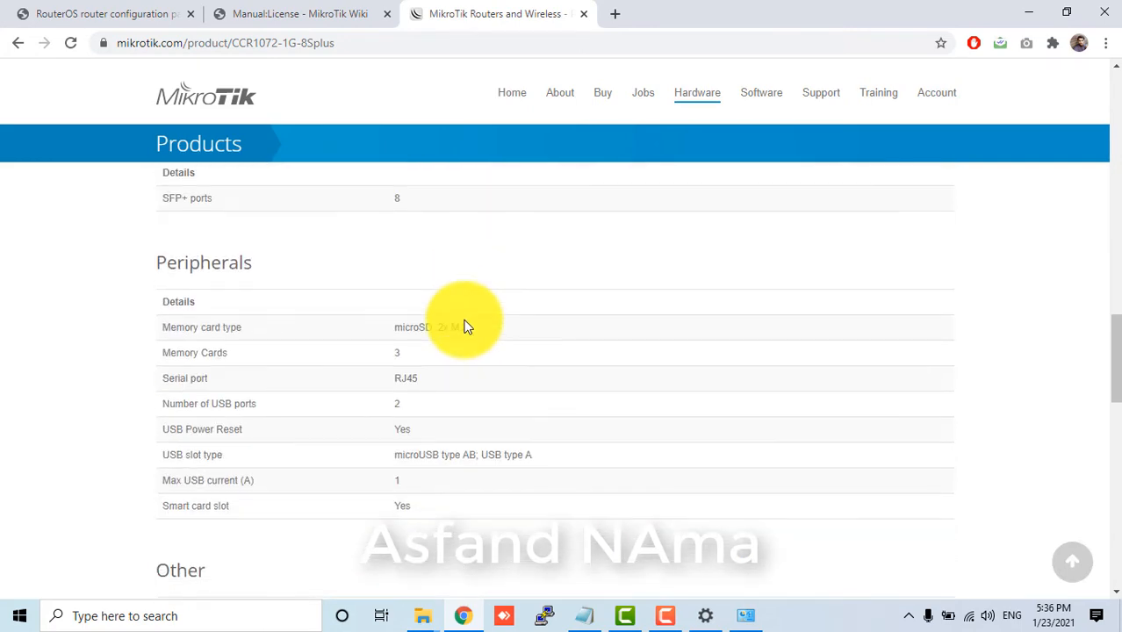
Step: Close the MikroTik product and wiki pages and open WebFig from the router's page at 192.168.88.1
{"action": "left_click", "coordinate": [583, 14]}
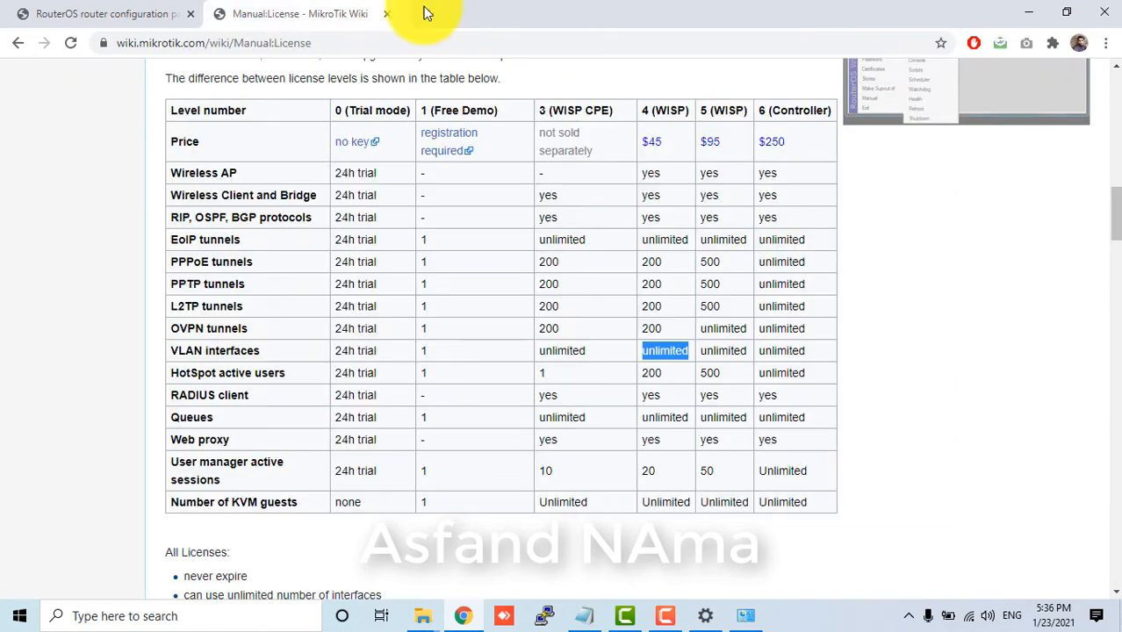
{"action": "left_click", "coordinate": [388, 14]}
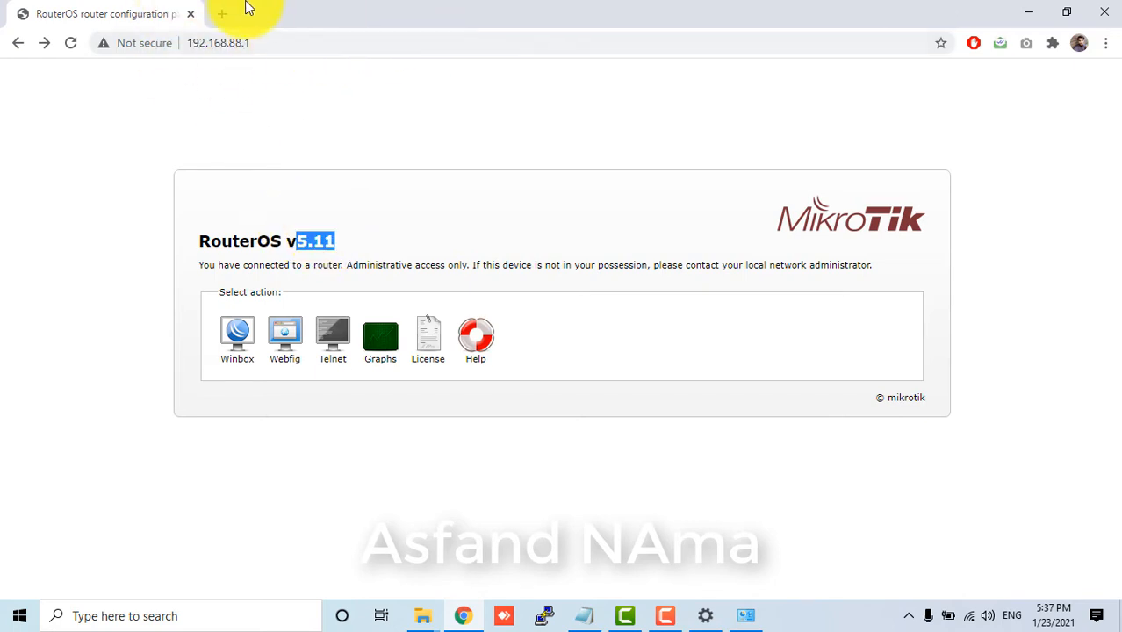
{"action": "left_click", "coordinate": [235, 37]}
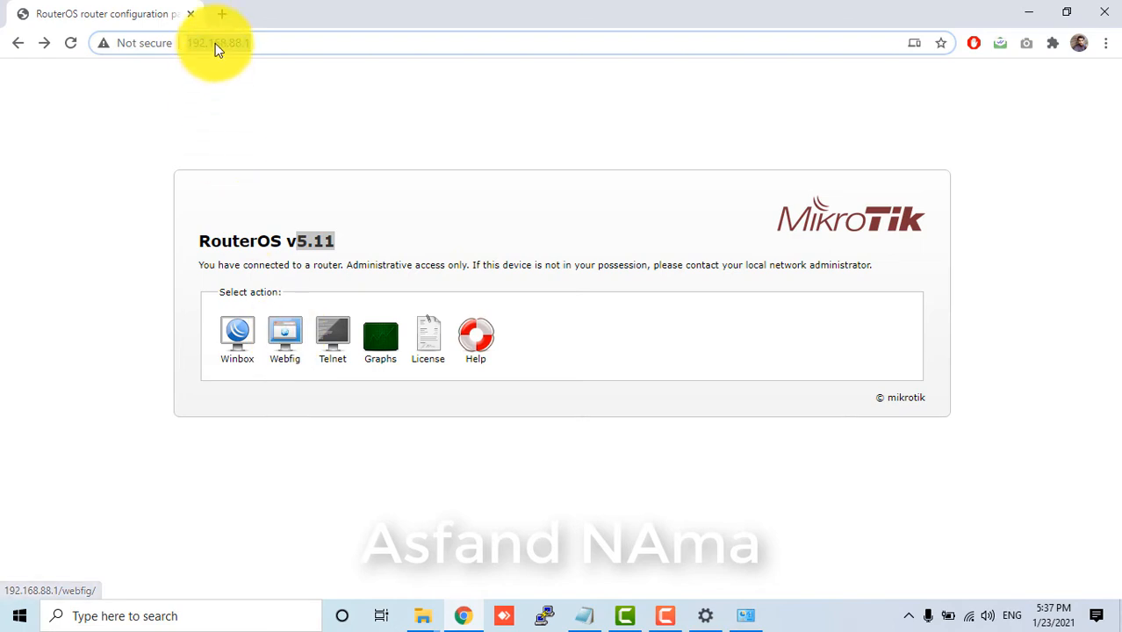
{"action": "left_click", "coordinate": [286, 340]}
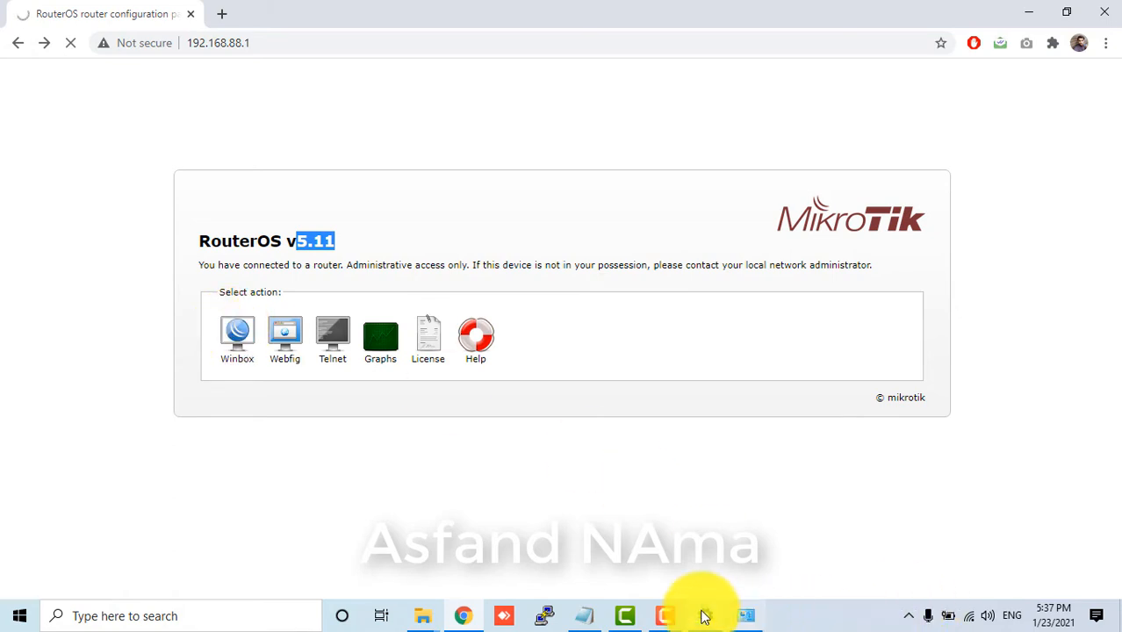
Step: Enable the Ethernet adapter in Network Connections and disconnect the computer from the current Wi-Fi network
{"action": "left_click", "coordinate": [745, 614]}
{"action": "right_click", "coordinate": [571, 182]}
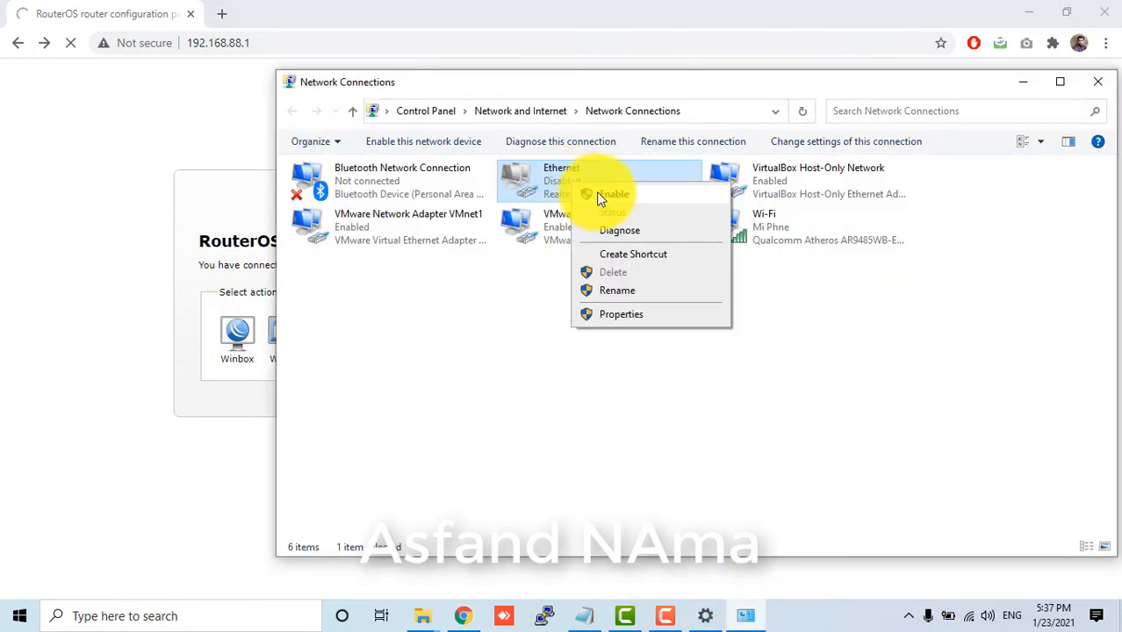
{"action": "left_click", "coordinate": [597, 192]}
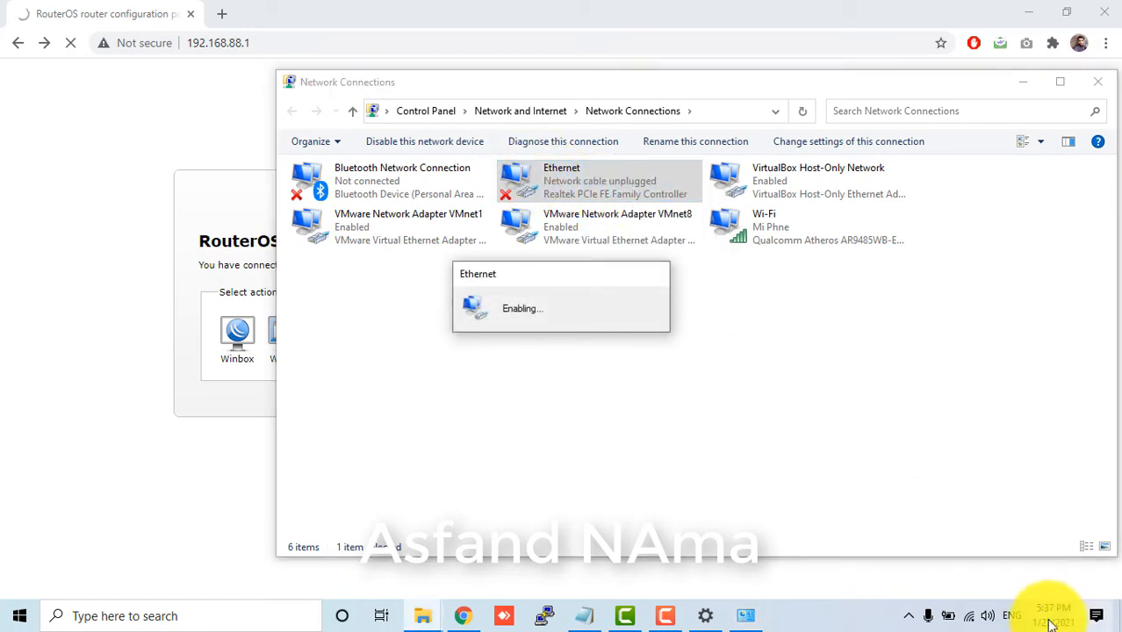
{"action": "left_click", "coordinate": [969, 616]}
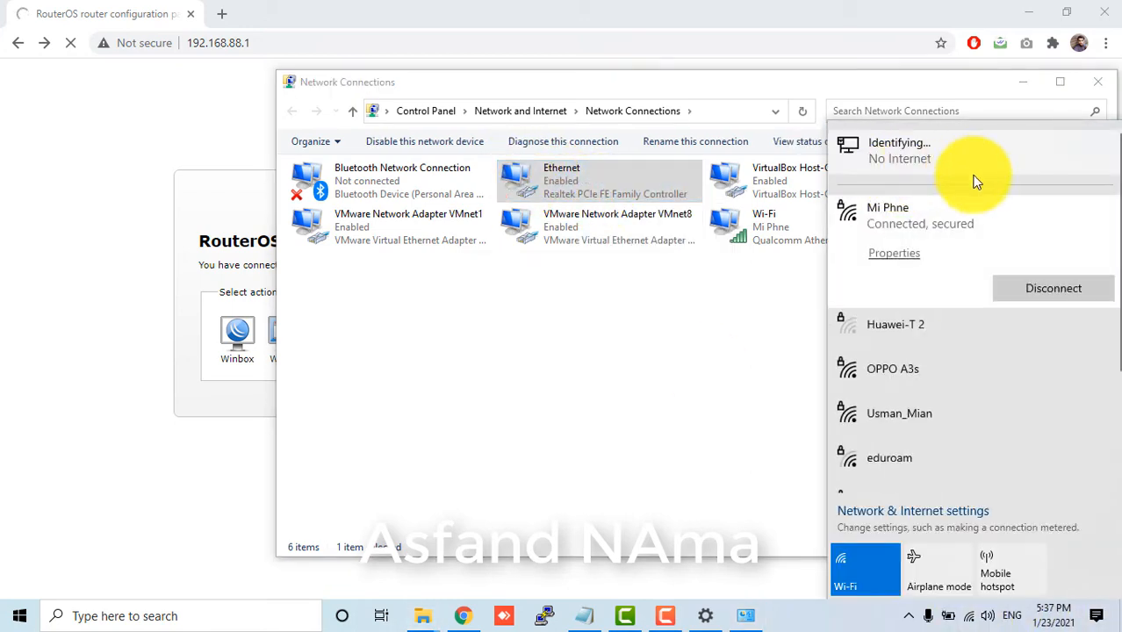
{"action": "left_click", "coordinate": [1057, 287]}
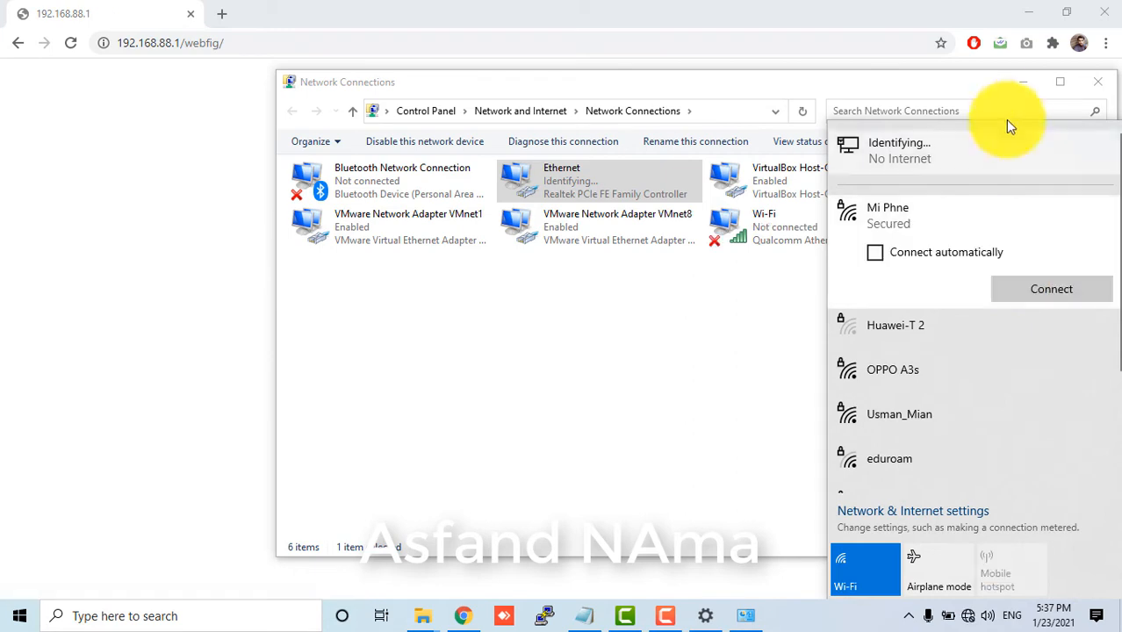
{"action": "left_click", "coordinate": [1027, 89]}
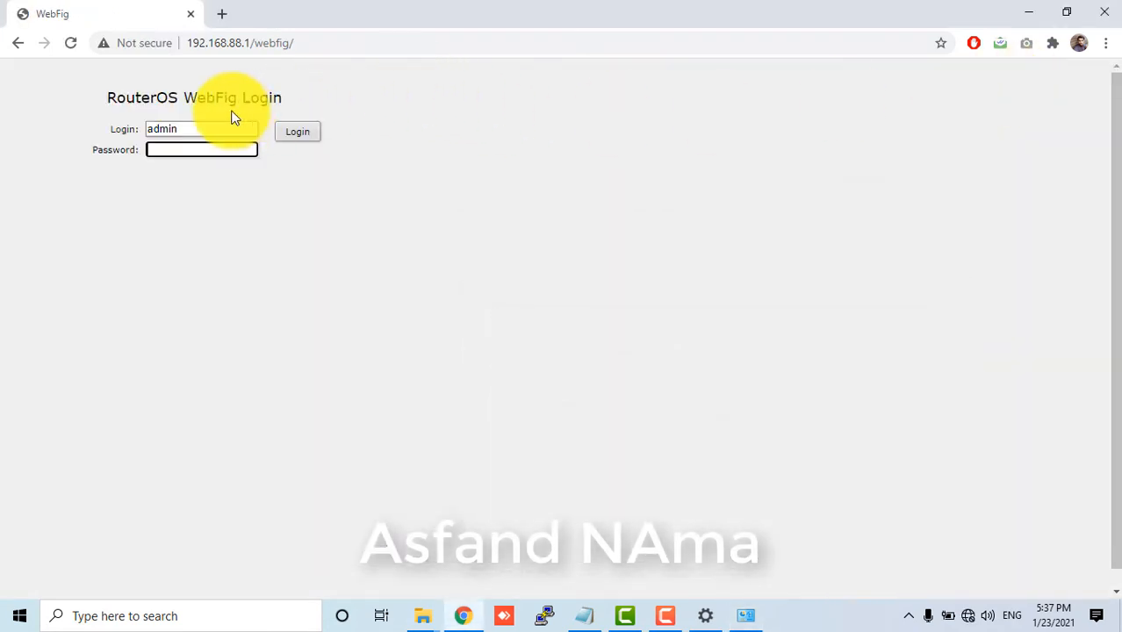
Step: Log in to WebFig as admin with the password left blank
{"action": "left_click", "coordinate": [171, 130]}
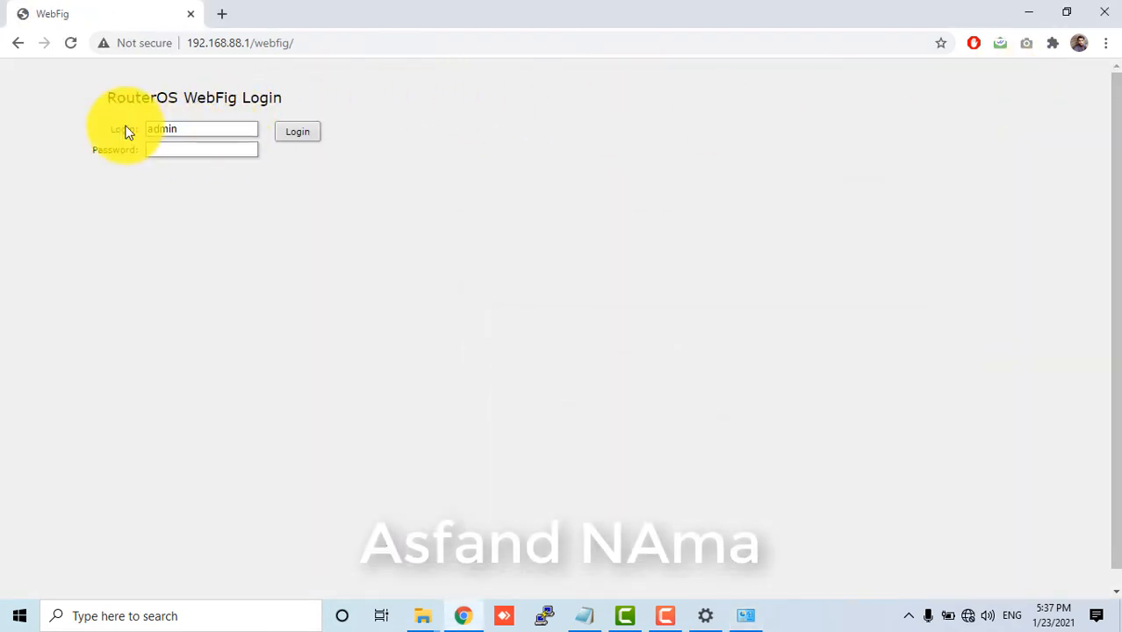
{"action": "left_click", "coordinate": [162, 146]}
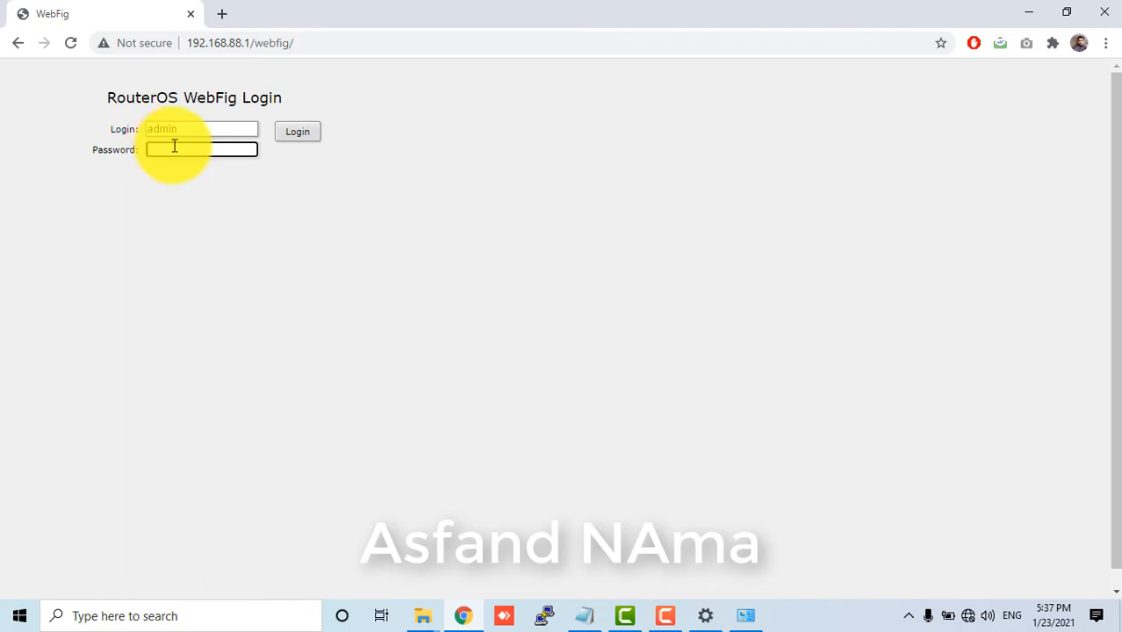
{"action": "left_click", "coordinate": [315, 132]}
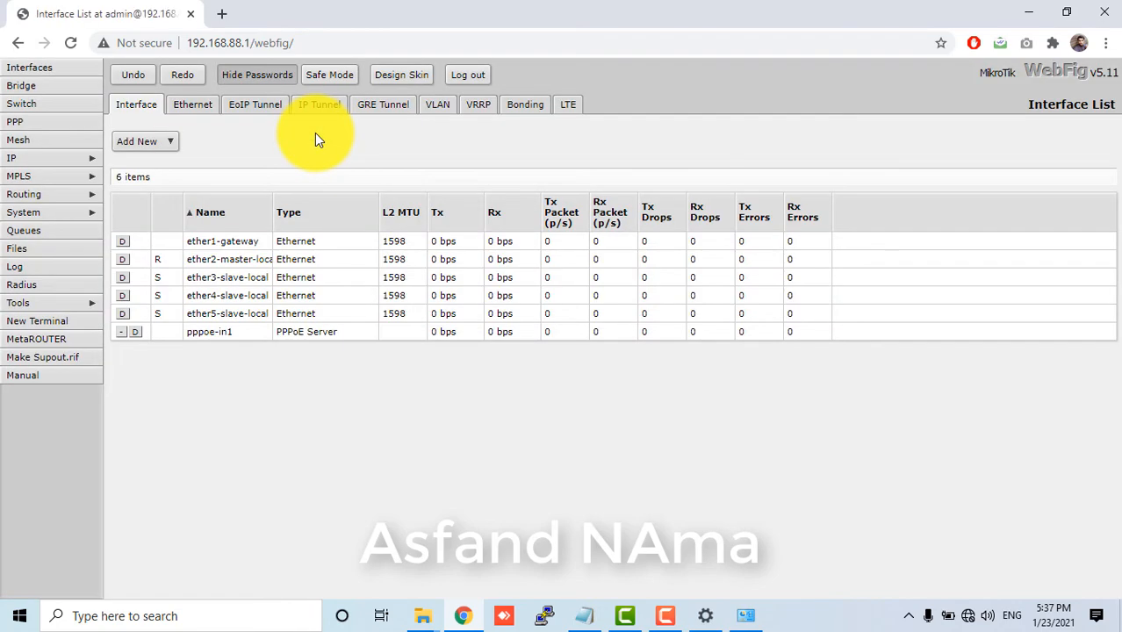
Step: Minimize the browser and close the Ethernet status details and the Settings window to reach the desktop
{"action": "left_click", "coordinate": [1033, 15]}
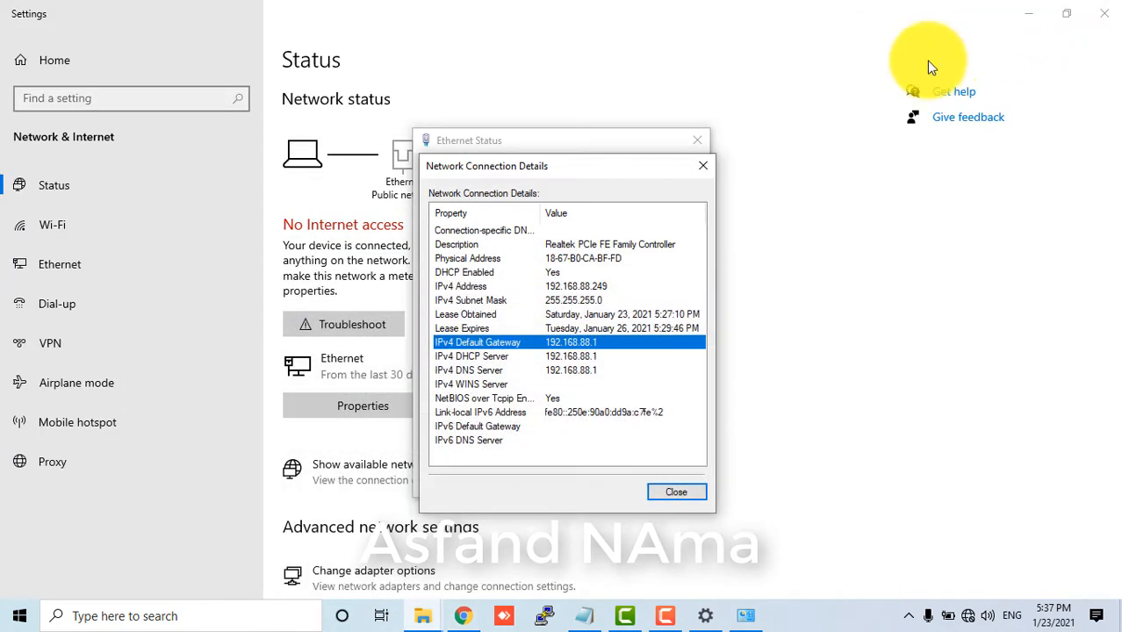
{"action": "left_click", "coordinate": [702, 143]}
{"action": "left_click", "coordinate": [1105, 16]}
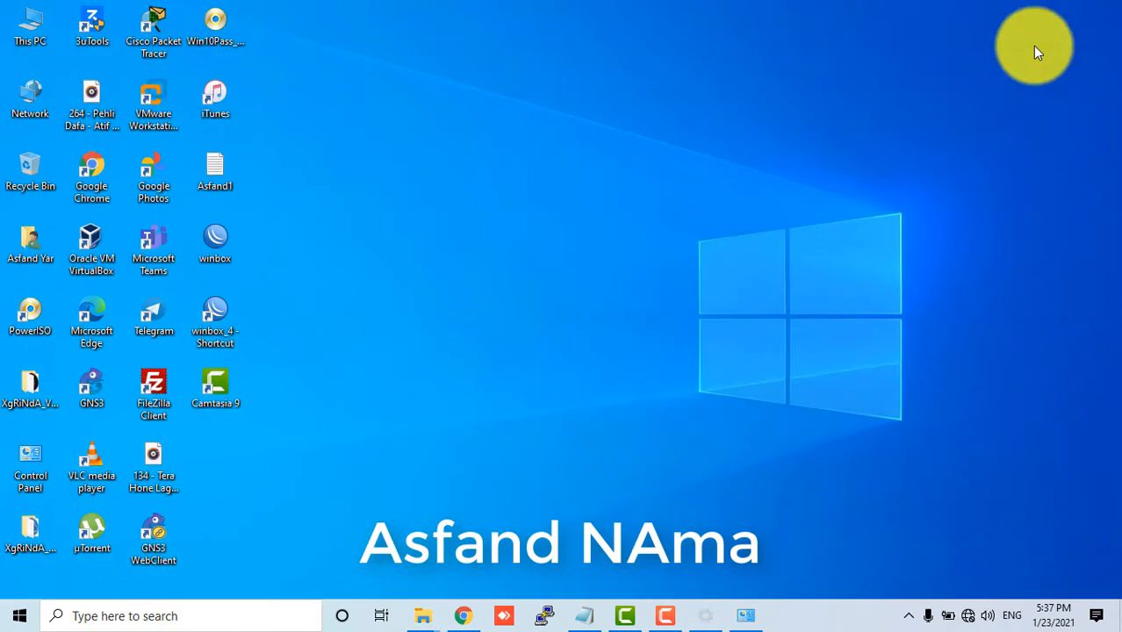
Step: Launch both WinBox Loader v2.2.18 and WinBox v3.27 from the desktop
{"action": "double_click", "coordinate": [208, 314]}
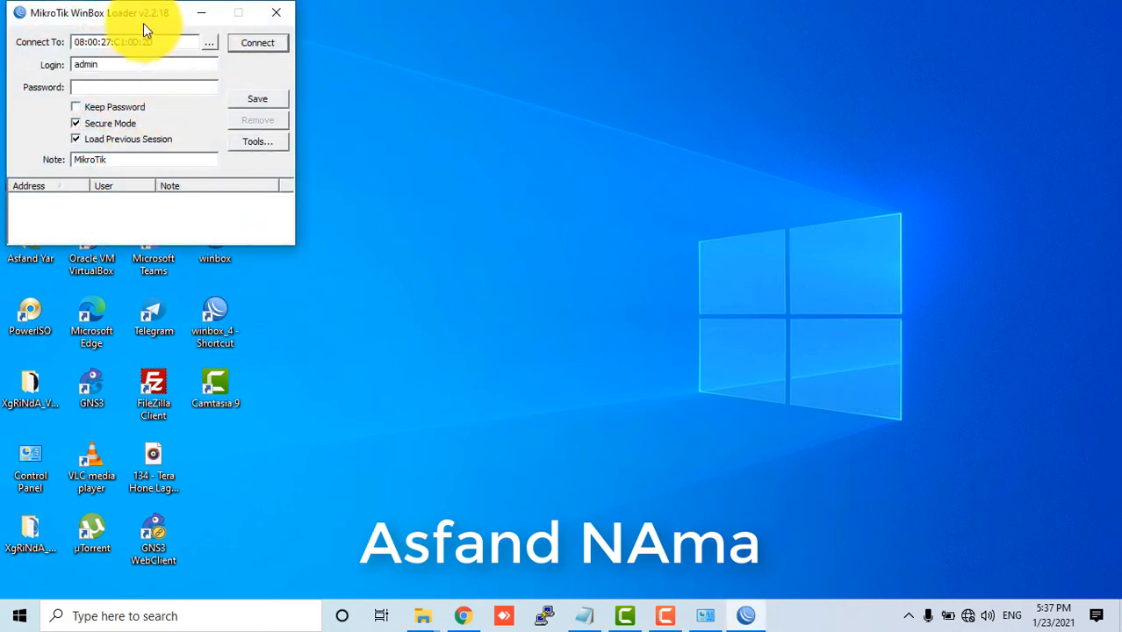
{"action": "left_click_drag", "start_coordinate": [143, 21], "coordinate": [573, 167]}
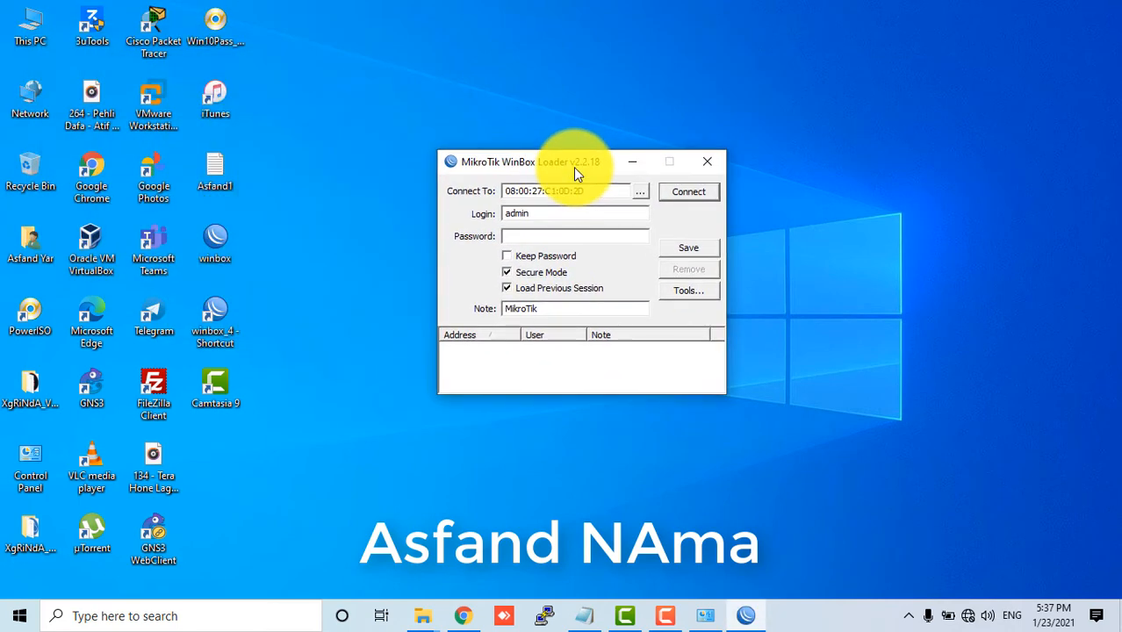
{"action": "double_click", "coordinate": [217, 233]}
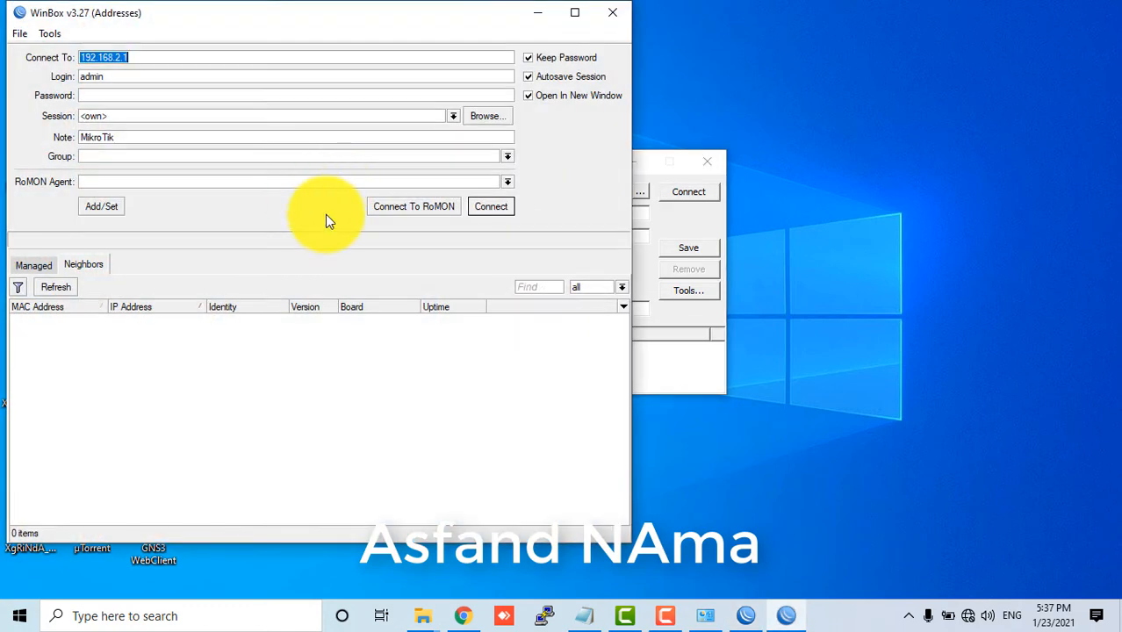
Step: Place the two WinBox versions side by side, then close WinBox v3.27 and keep the v2.2.18 loader
{"action": "left_click_drag", "start_coordinate": [593, 165], "coordinate": [826, 220]}
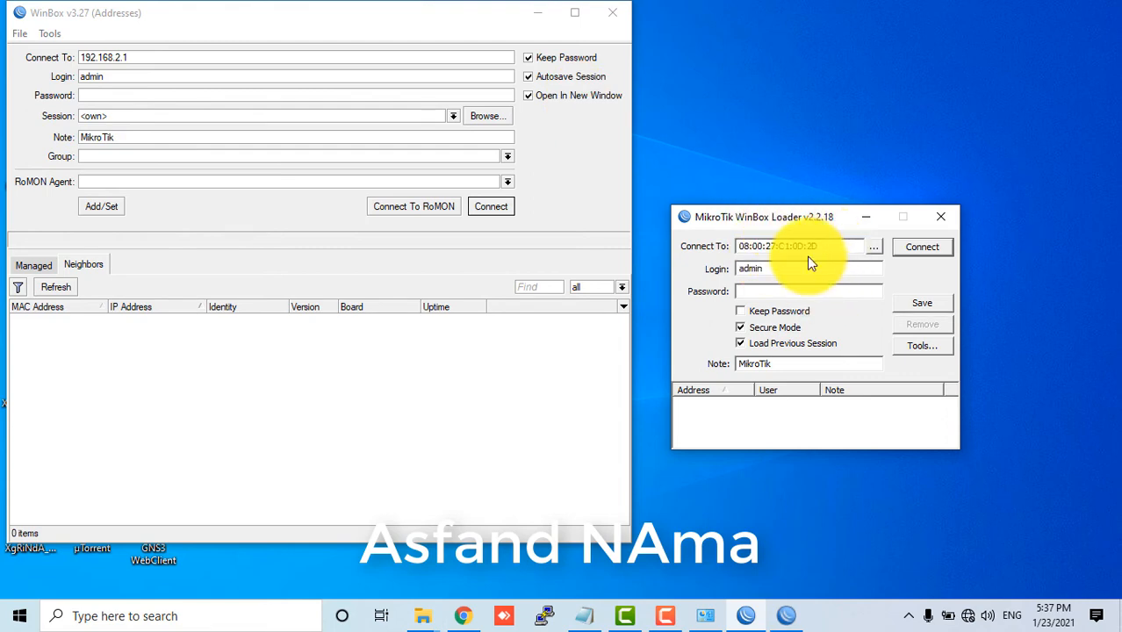
{"action": "left_click", "coordinate": [612, 12]}
{"action": "left_click_drag", "start_coordinate": [770, 215], "coordinate": [545, 145]}
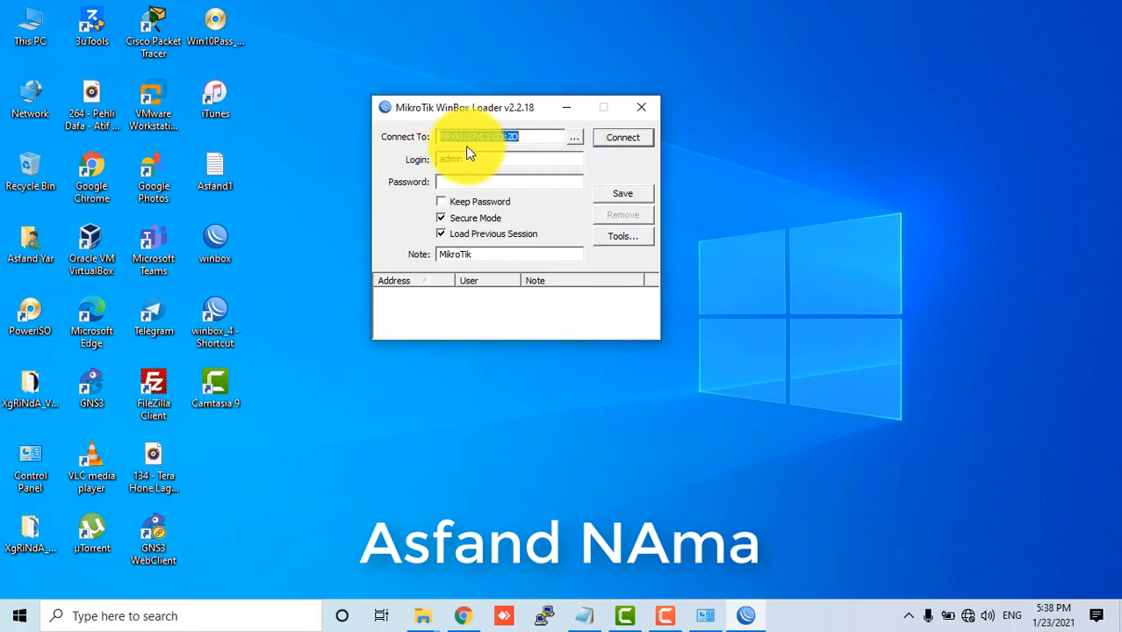
{"action": "left_click", "coordinate": [573, 137]}
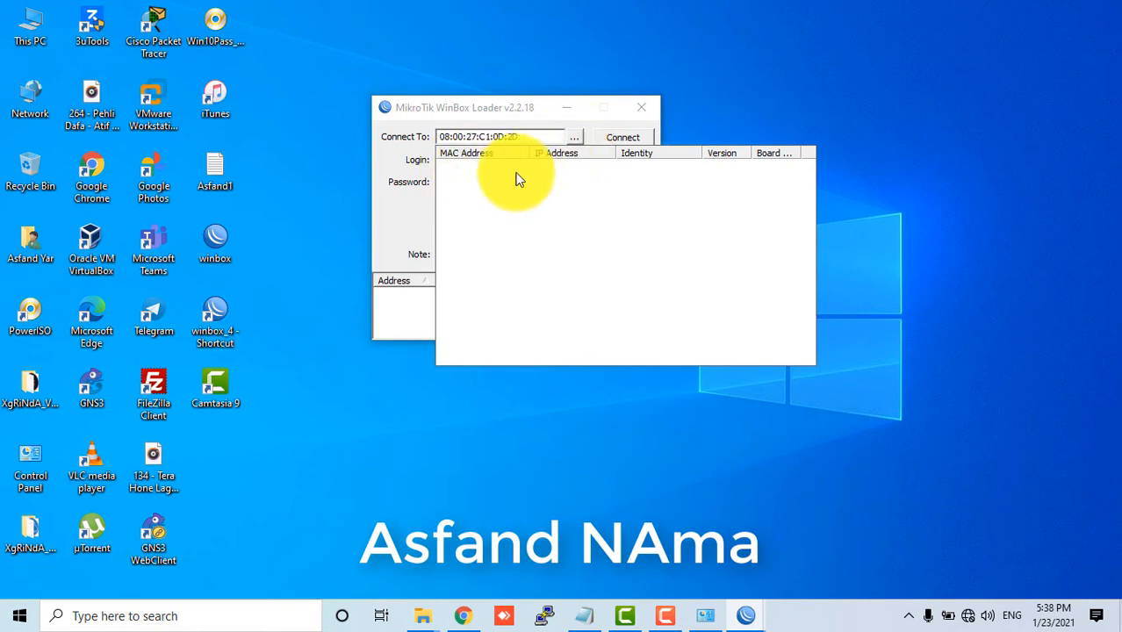
{"action": "left_click", "coordinate": [574, 138]}
{"action": "left_click", "coordinate": [575, 137]}
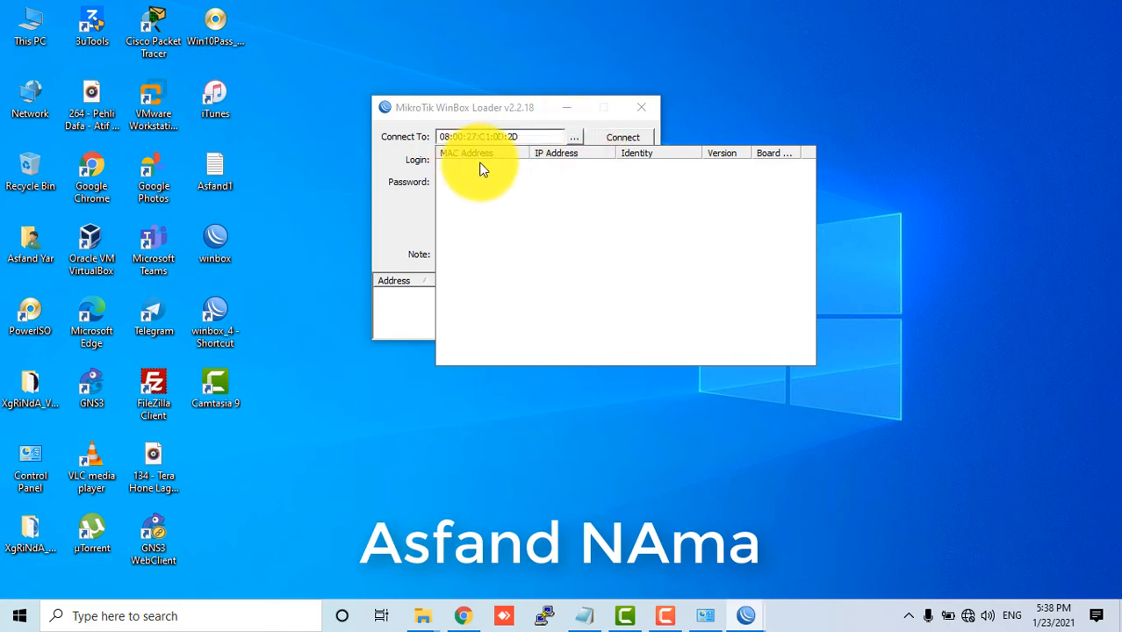
{"action": "left_click_drag", "start_coordinate": [482, 105], "coordinate": [449, 100]}
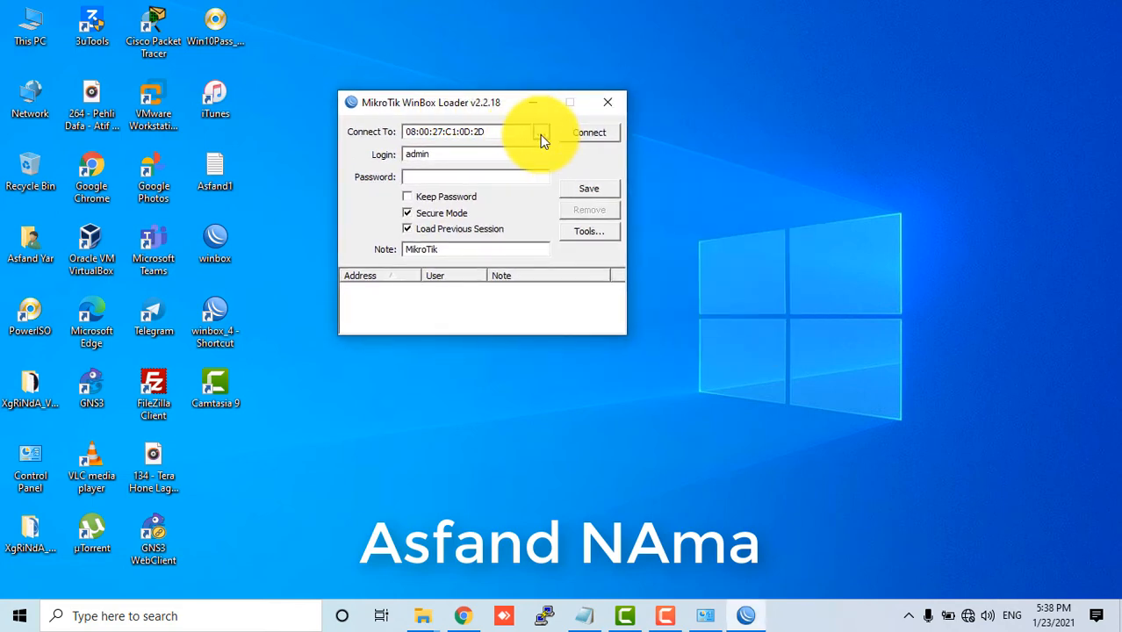
{"action": "left_click", "coordinate": [540, 134]}
Step: Try to connect as admin to the stored MAC address 08:00:27:C1:0D:2D
{"action": "left_click", "coordinate": [585, 131]}
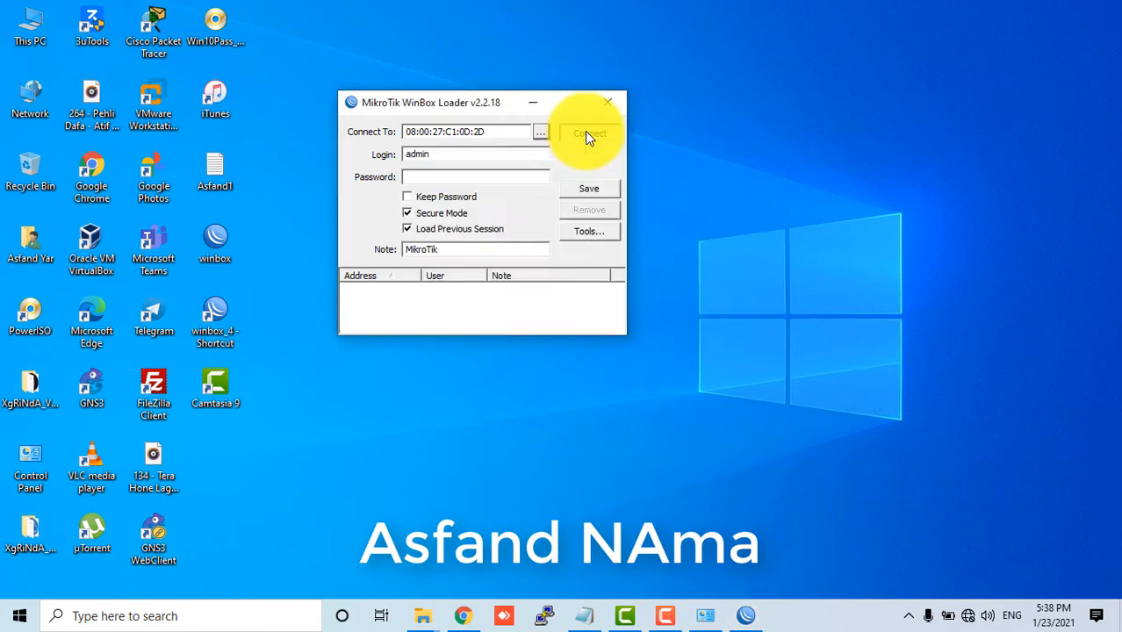
{"action": "left_click", "coordinate": [584, 132]}
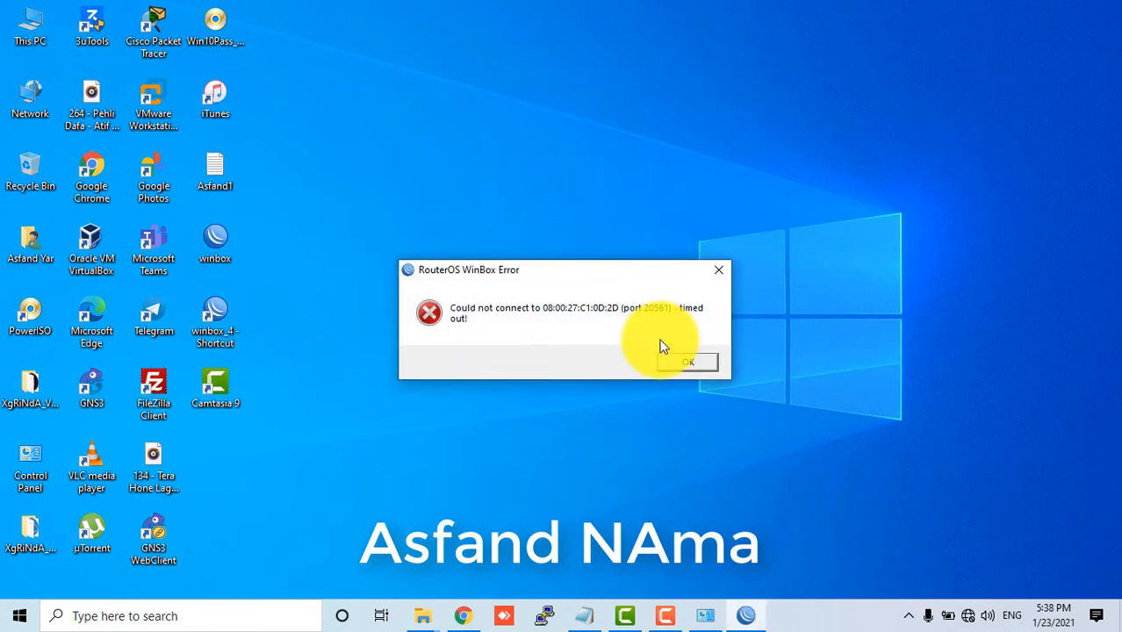
{"action": "left_click", "coordinate": [688, 369]}
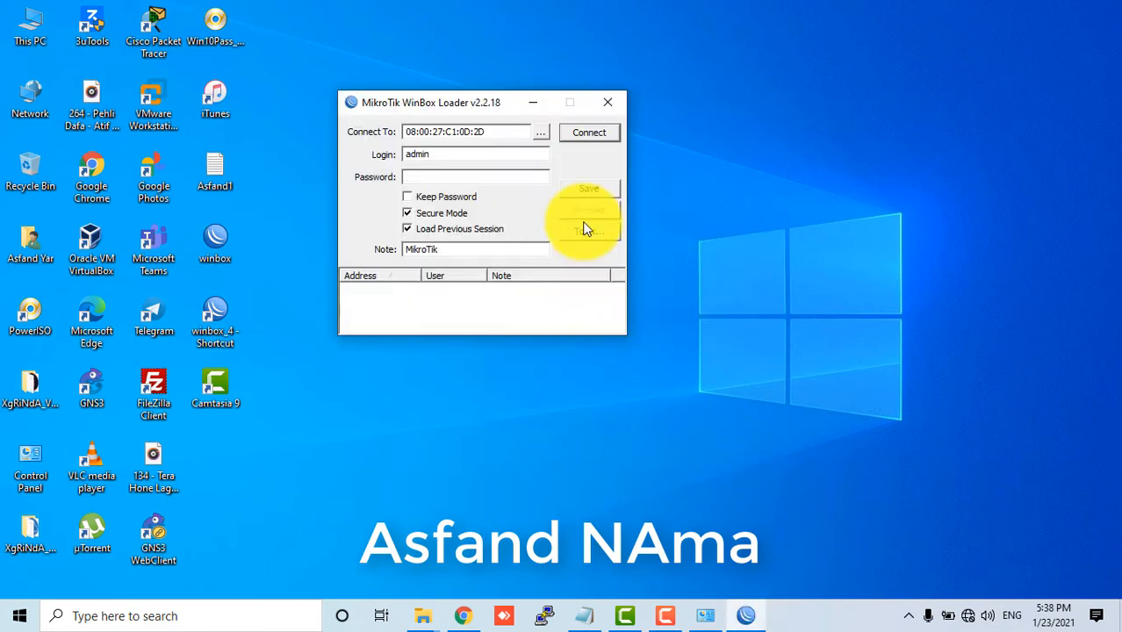
Step: Connect the WinBox Loader to the router at 192.168.88.1 as admin with a blank password
{"action": "left_click", "coordinate": [540, 133]}
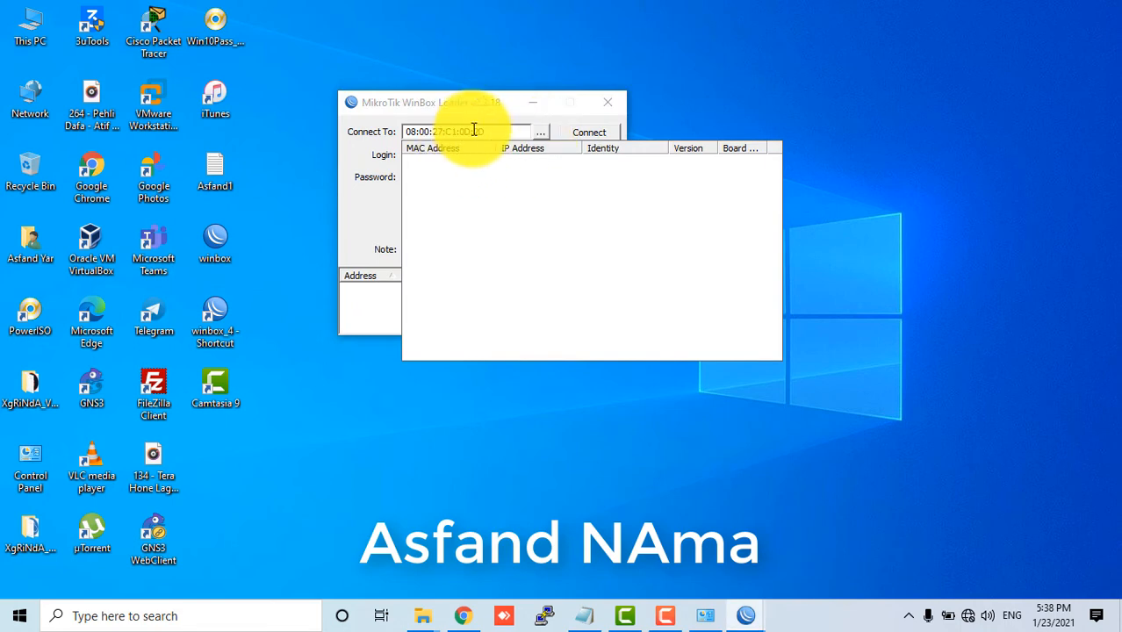
{"action": "left_click_drag", "start_coordinate": [497, 131], "coordinate": [399, 129]}
{"action": "type", "text": "192"}
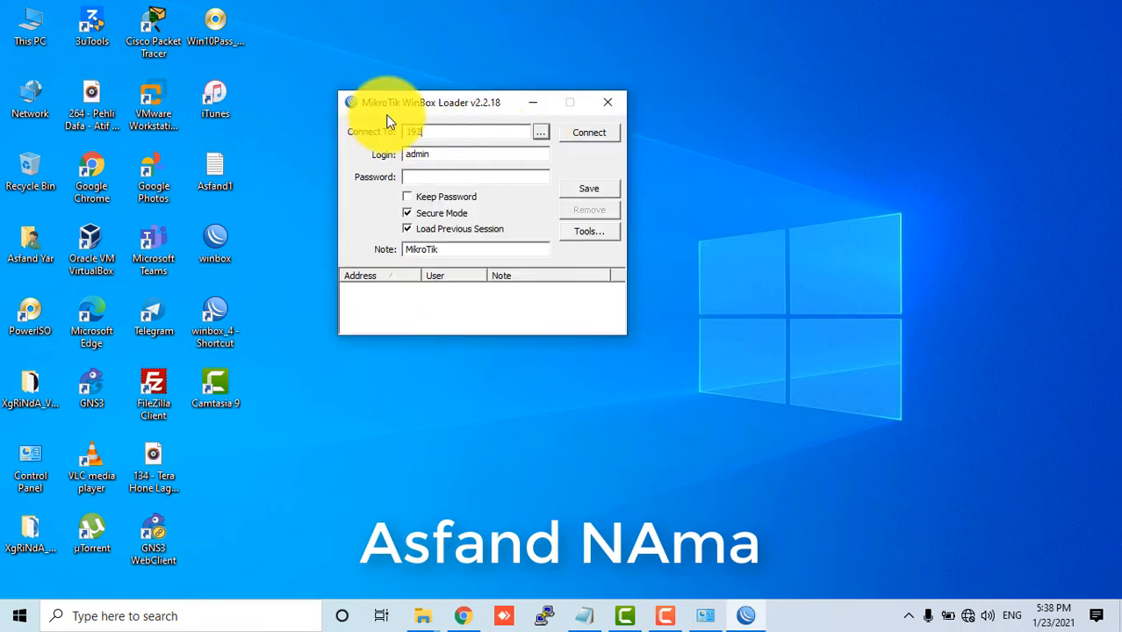
{"action": "type", "text": ".168.88.1"}
{"action": "key", "text": "Return"}
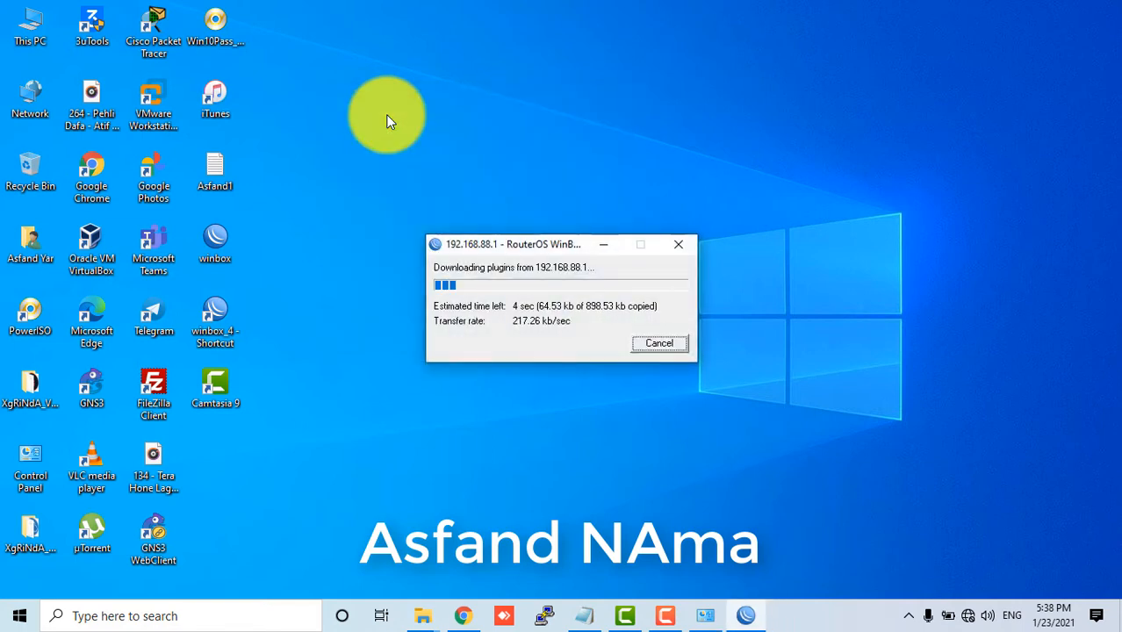
Step: Open the WinBox Loader again, enter a trial password in the password field, and clear it
{"action": "double_click", "coordinate": [229, 308]}
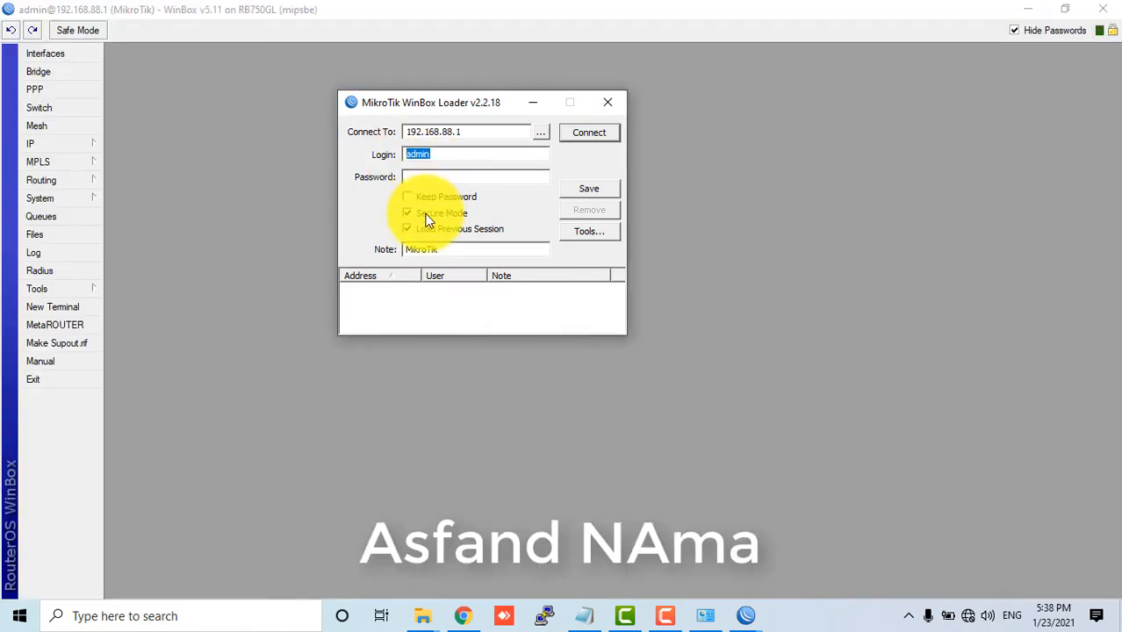
{"action": "left_click", "coordinate": [440, 173]}
{"action": "type", "text": "**"}
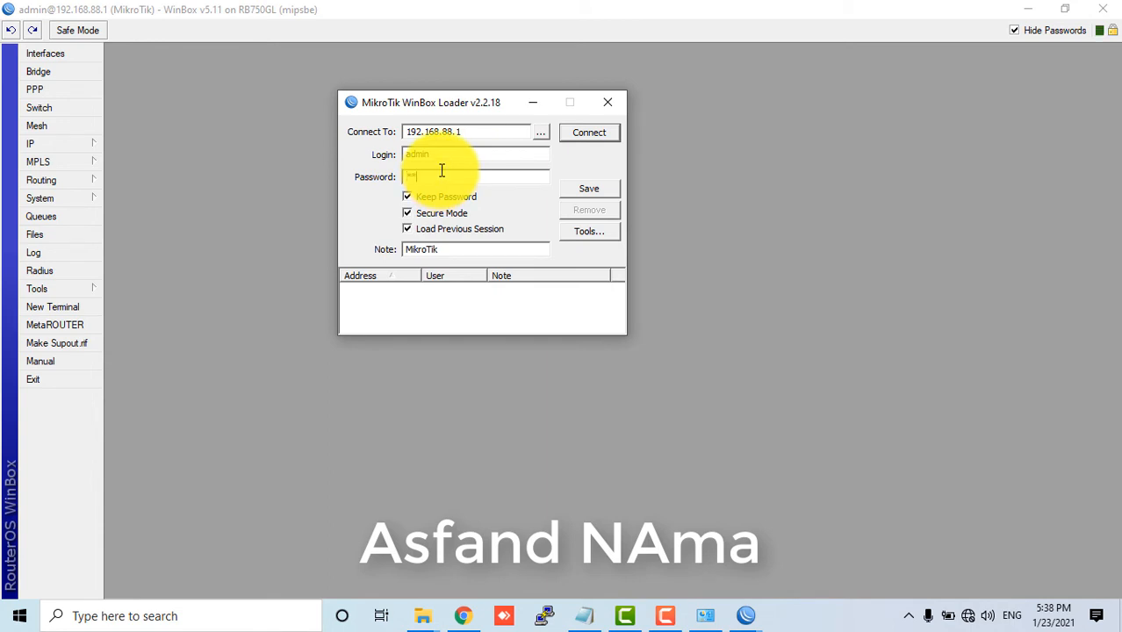
{"action": "type", "text": "**"}
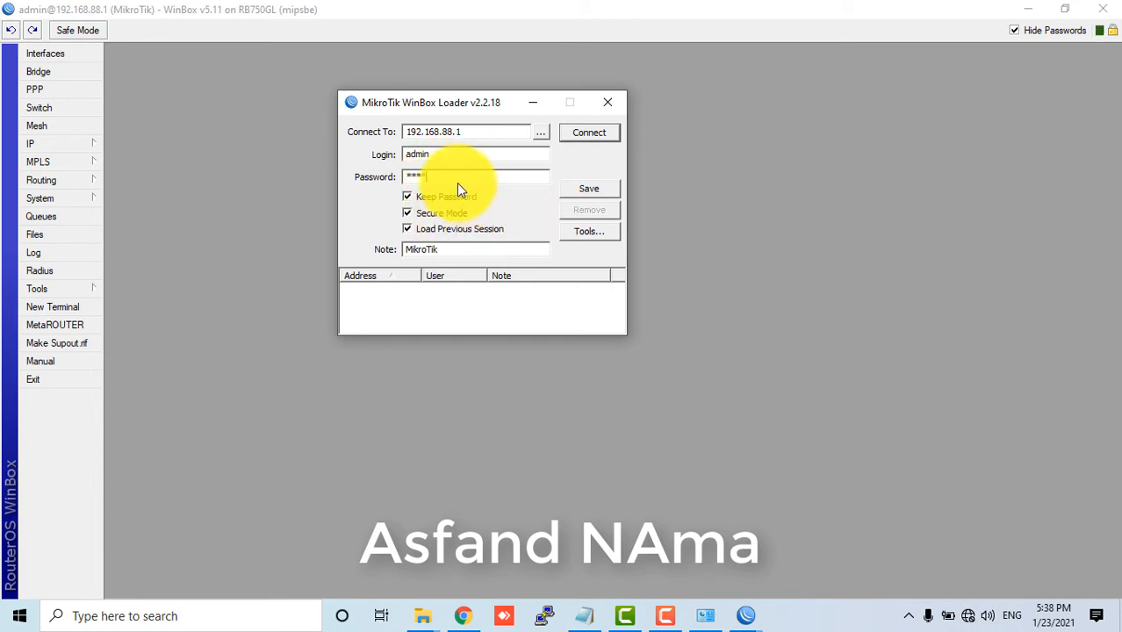
{"action": "left_click_drag", "start_coordinate": [450, 177], "coordinate": [400, 175]}
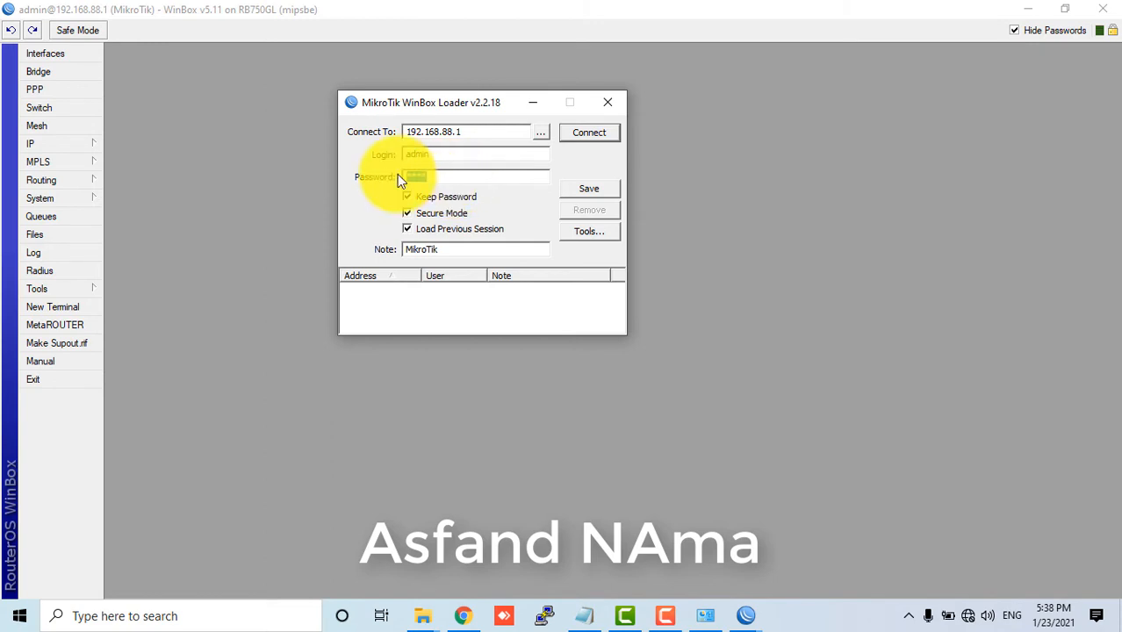
{"action": "key", "text": "BackSpace"}
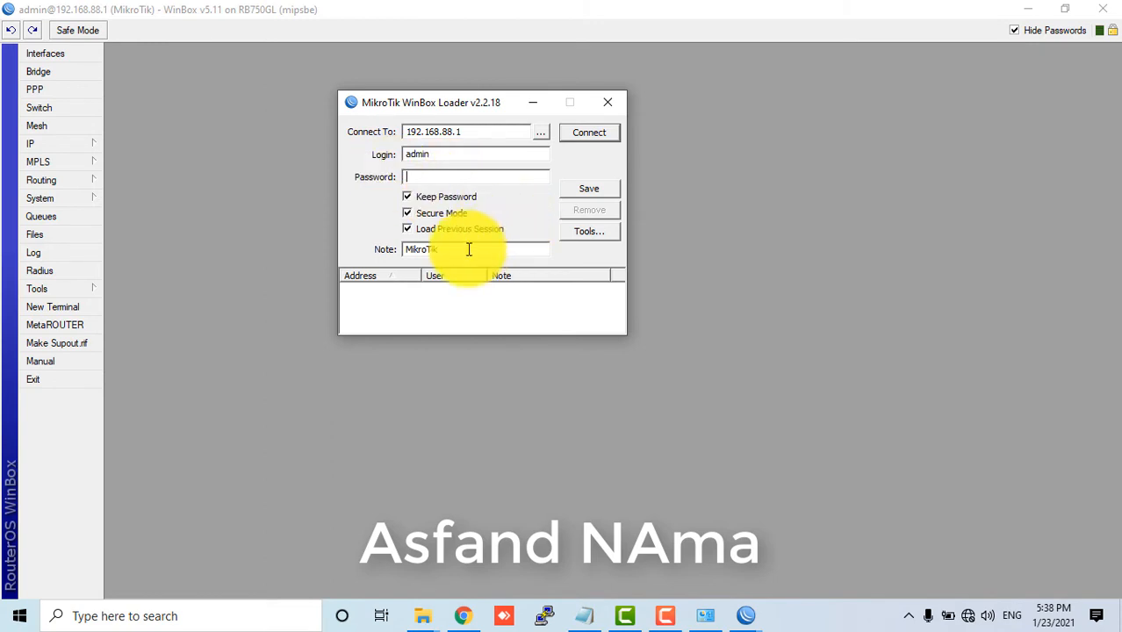
Step: Set the connection note to class1 and save the 192.168.88.1 admin connection in the loader
{"action": "left_click_drag", "start_coordinate": [467, 249], "coordinate": [400, 242]}
{"action": "type", "text": "class1"}
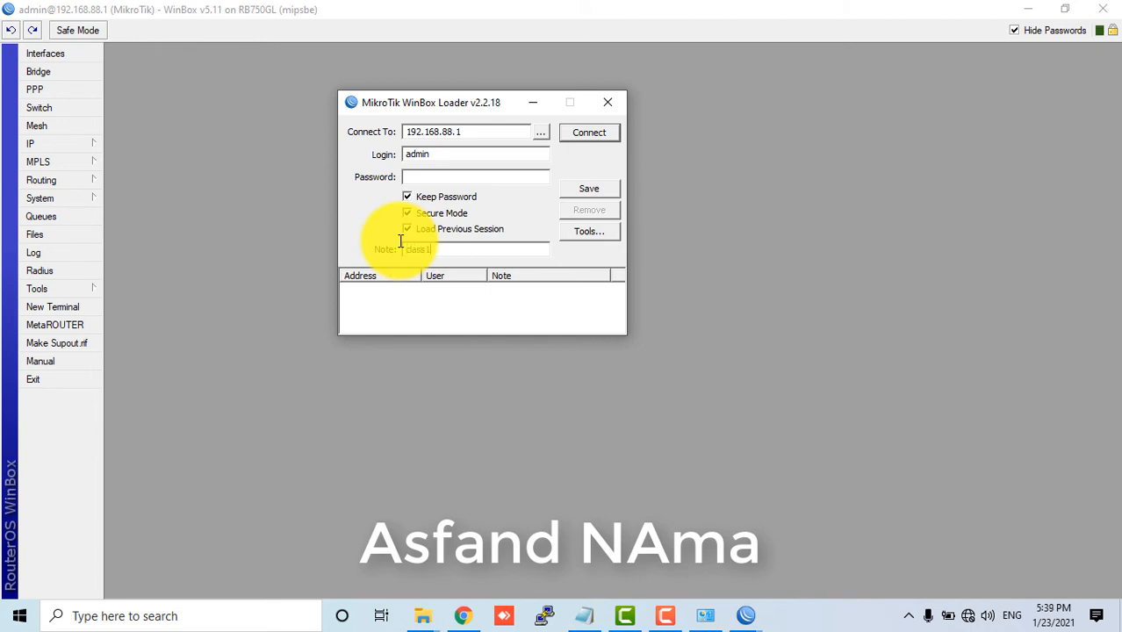
{"action": "left_click", "coordinate": [600, 192]}
Step: Close the open router session and reconnect through the saved class1 entry
{"action": "left_click", "coordinate": [377, 298]}
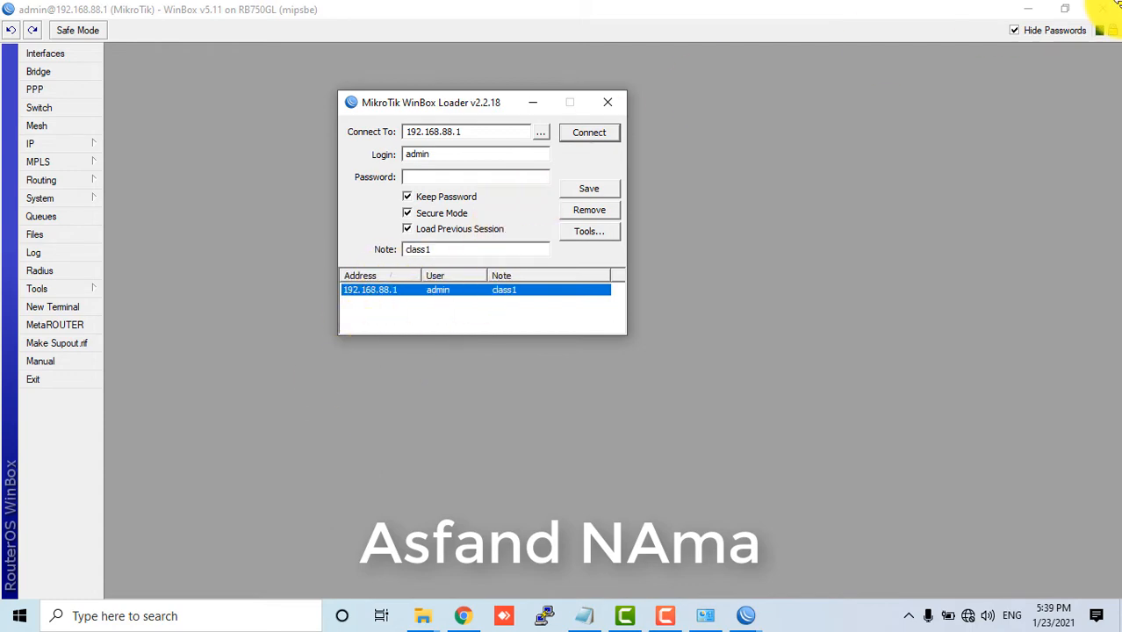
{"action": "left_click", "coordinate": [1103, 9]}
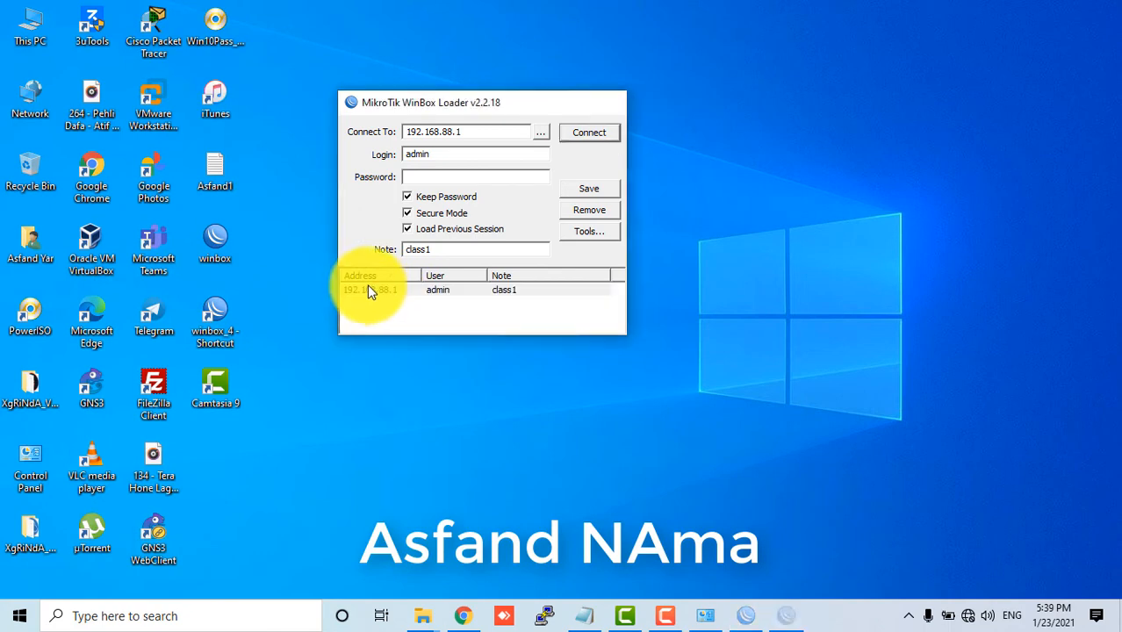
{"action": "double_click", "coordinate": [368, 290]}
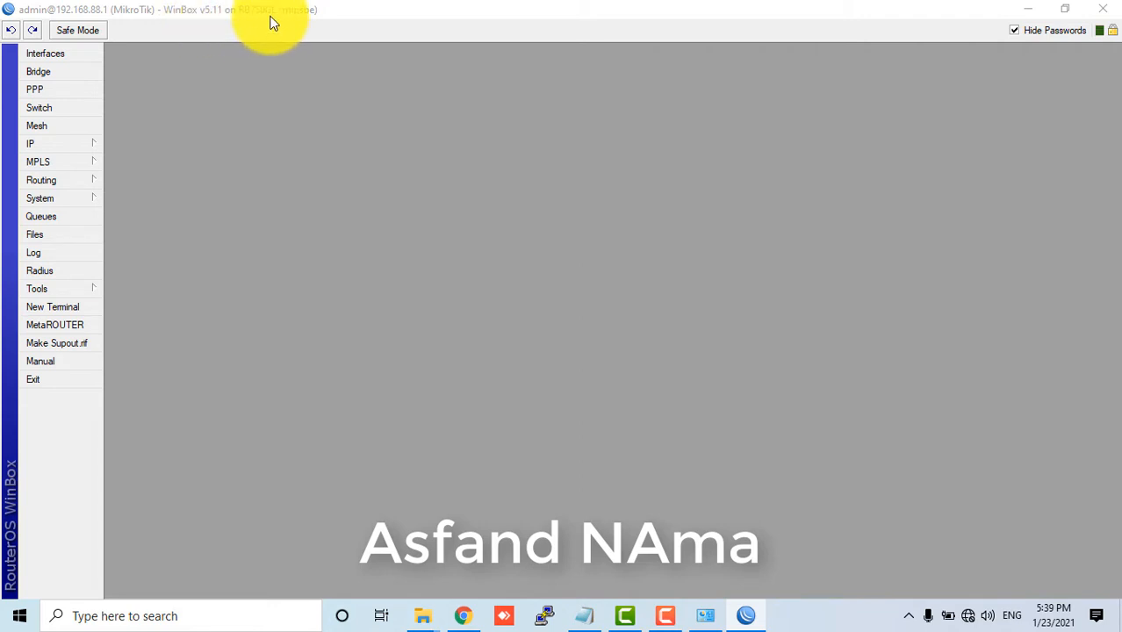
Step: Add the CPU, Memory and Uptime indicators to the WinBox header
{"action": "right_click", "coordinate": [955, 29]}
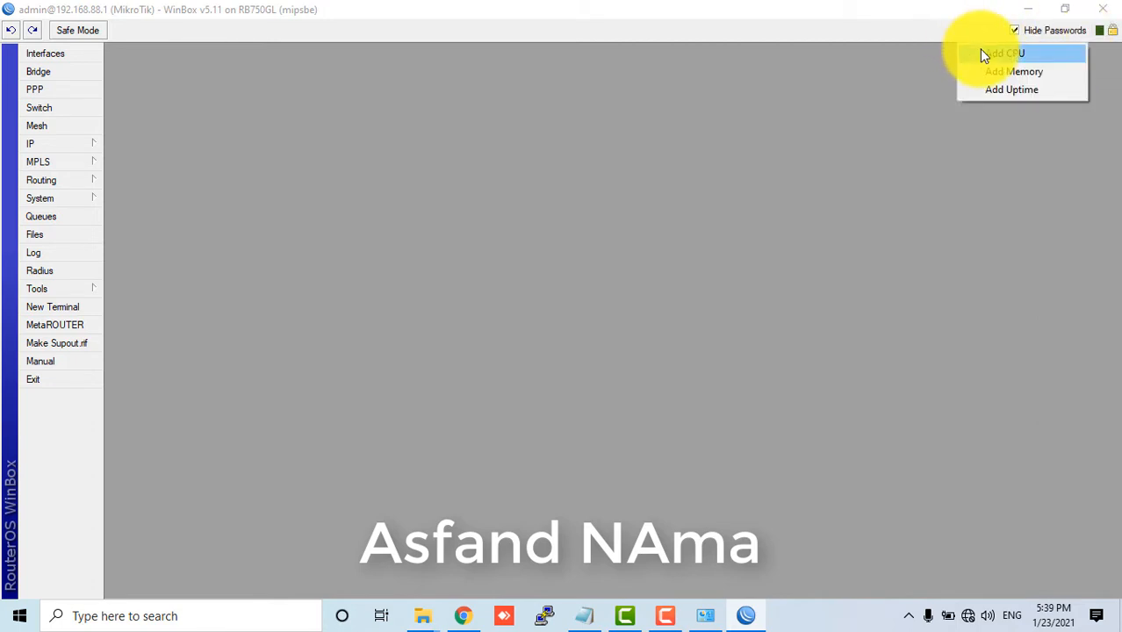
{"action": "left_click", "coordinate": [983, 55]}
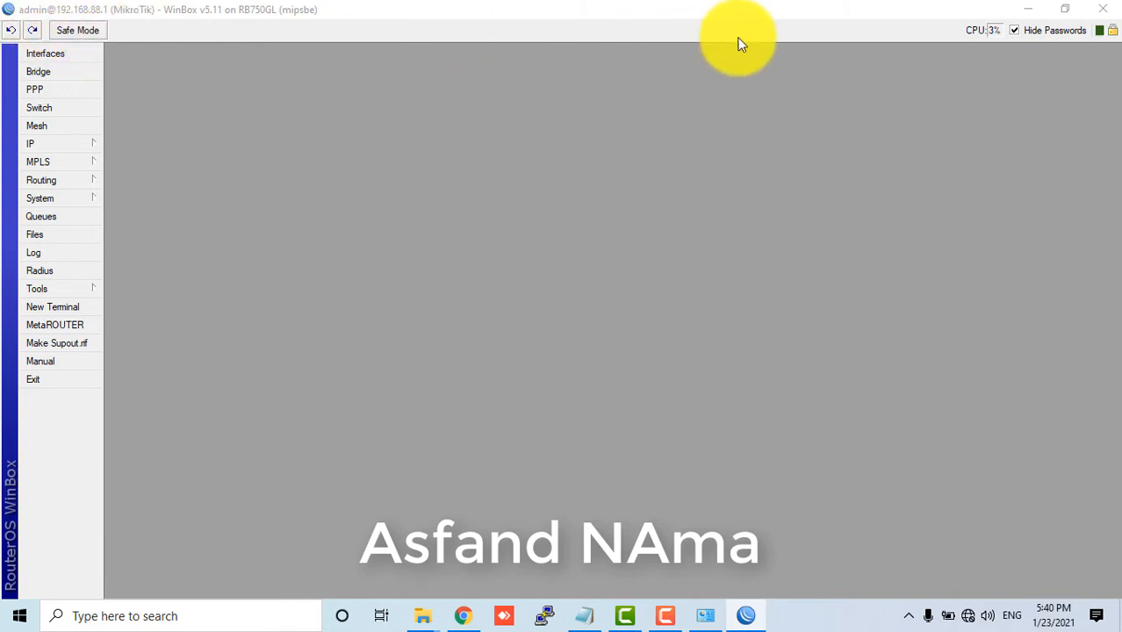
{"action": "right_click", "coordinate": [899, 33]}
{"action": "left_click", "coordinate": [941, 71]}
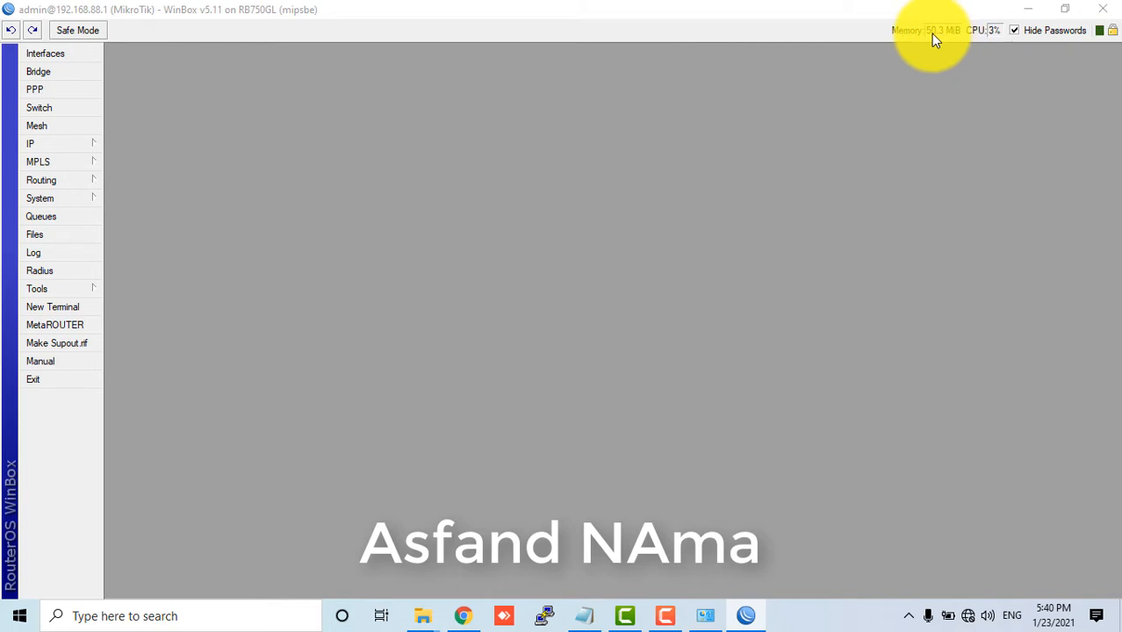
{"action": "right_click", "coordinate": [860, 33]}
{"action": "left_click", "coordinate": [894, 88]}
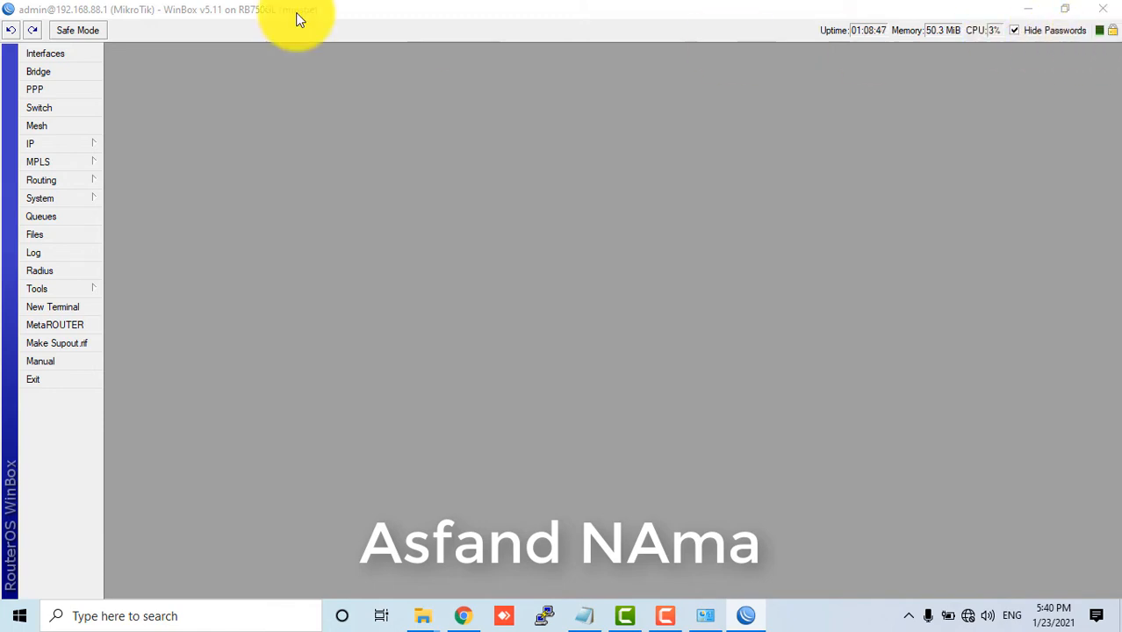
Step: Open the router's interface list and widen the Name column to fit the full interface names
{"action": "left_click", "coordinate": [68, 53]}
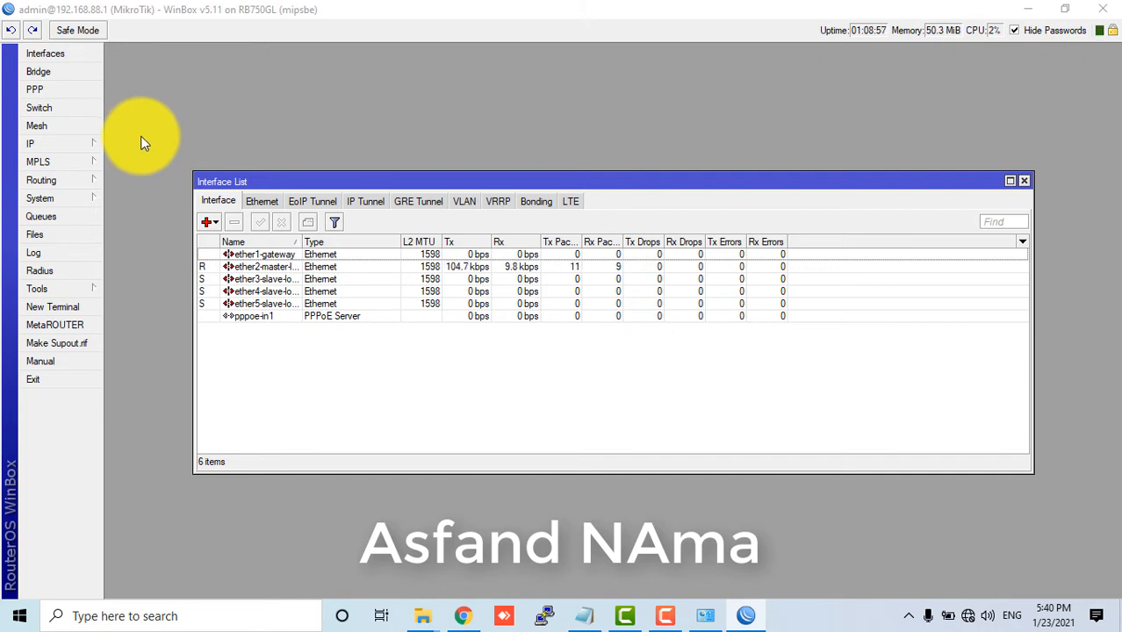
{"action": "left_click", "coordinate": [226, 201]}
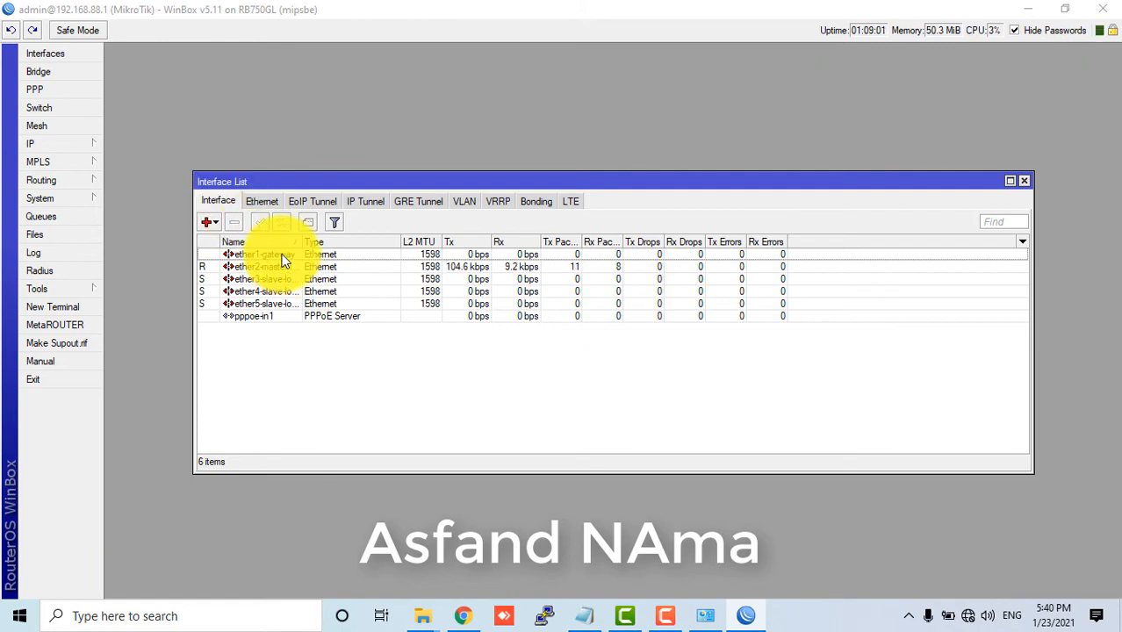
{"action": "left_click_drag", "start_coordinate": [303, 238], "coordinate": [333, 239]}
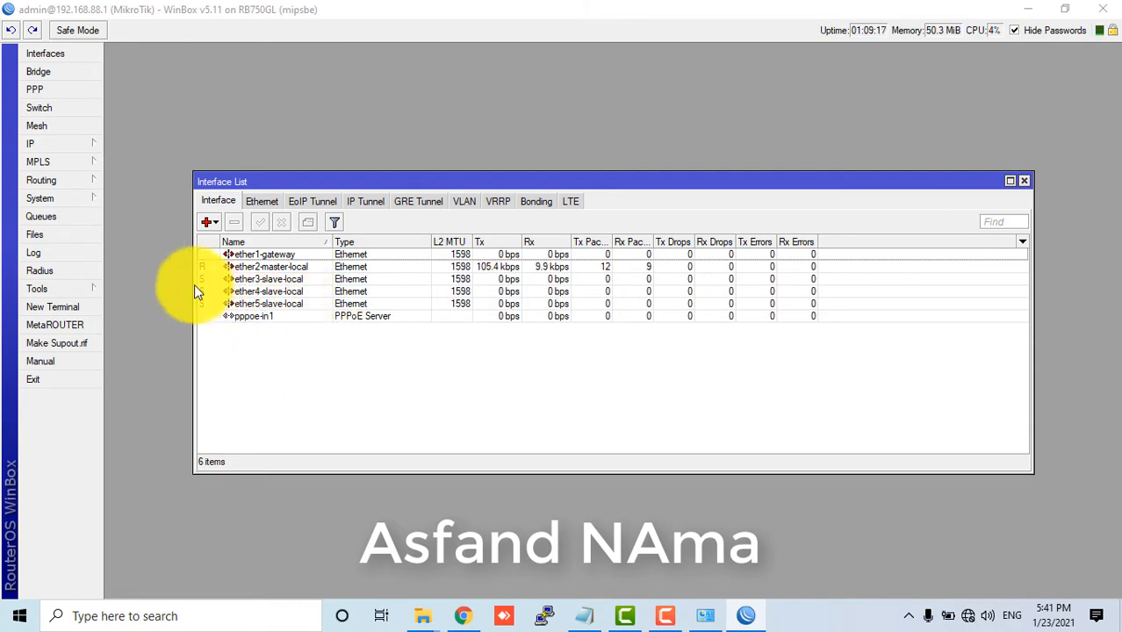
Step: Open a new terminal and enter the command system reset-configuration at the prompt
{"action": "left_click", "coordinate": [78, 309]}
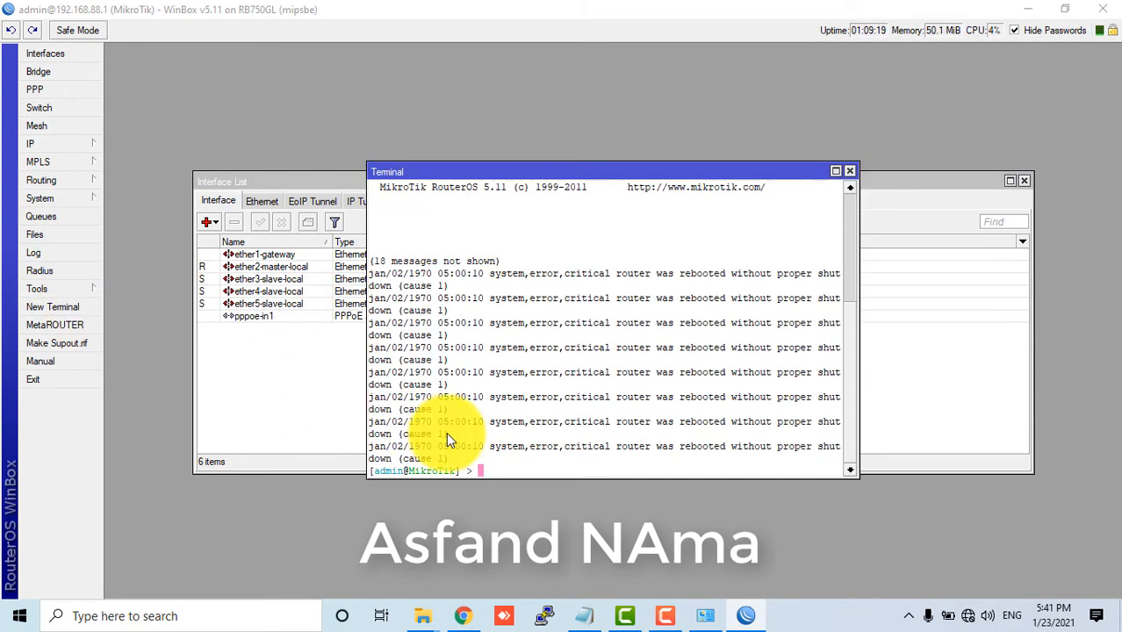
{"action": "type", "text": "system re"}
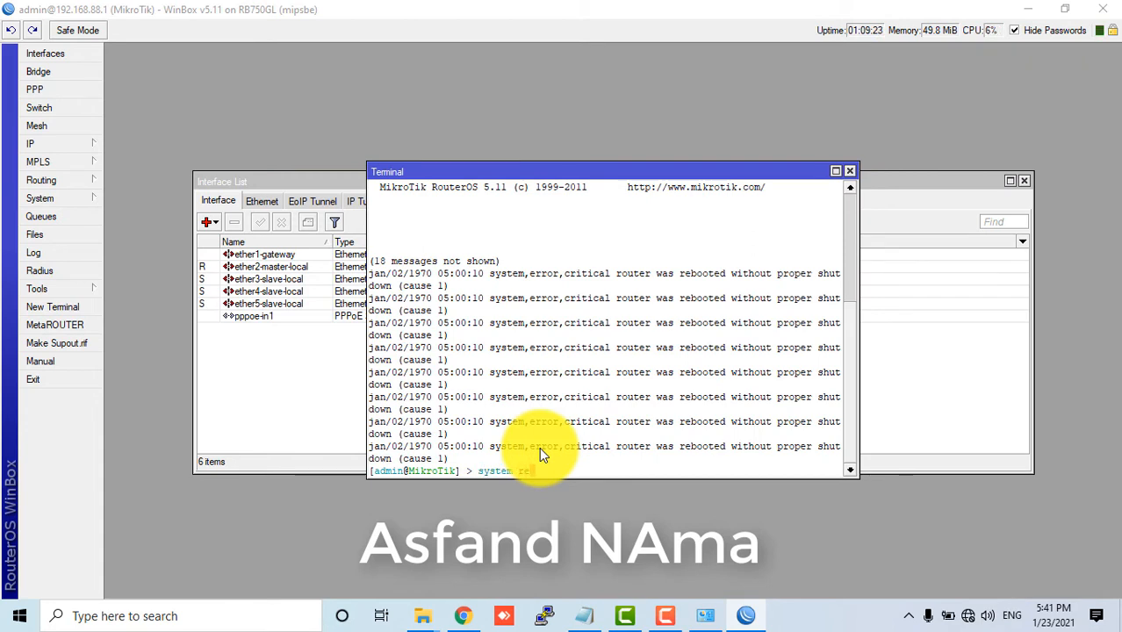
{"action": "type", "text": "set"}
{"action": "key", "text": "Tab"}
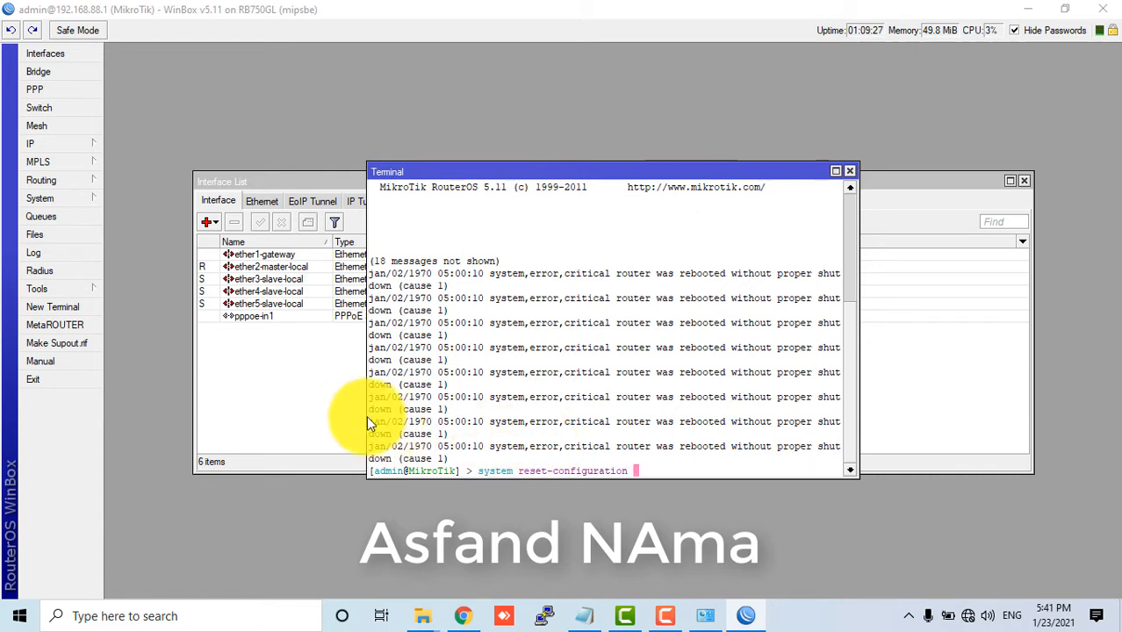
{"action": "left_click", "coordinate": [83, 204]}
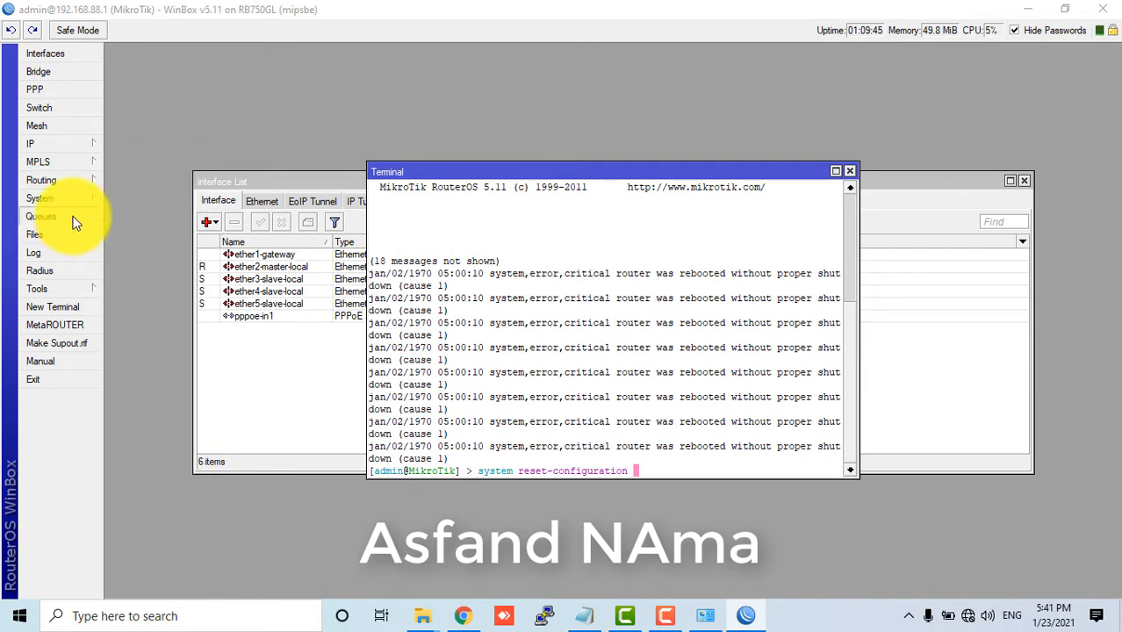
{"action": "left_click", "coordinate": [89, 147]}
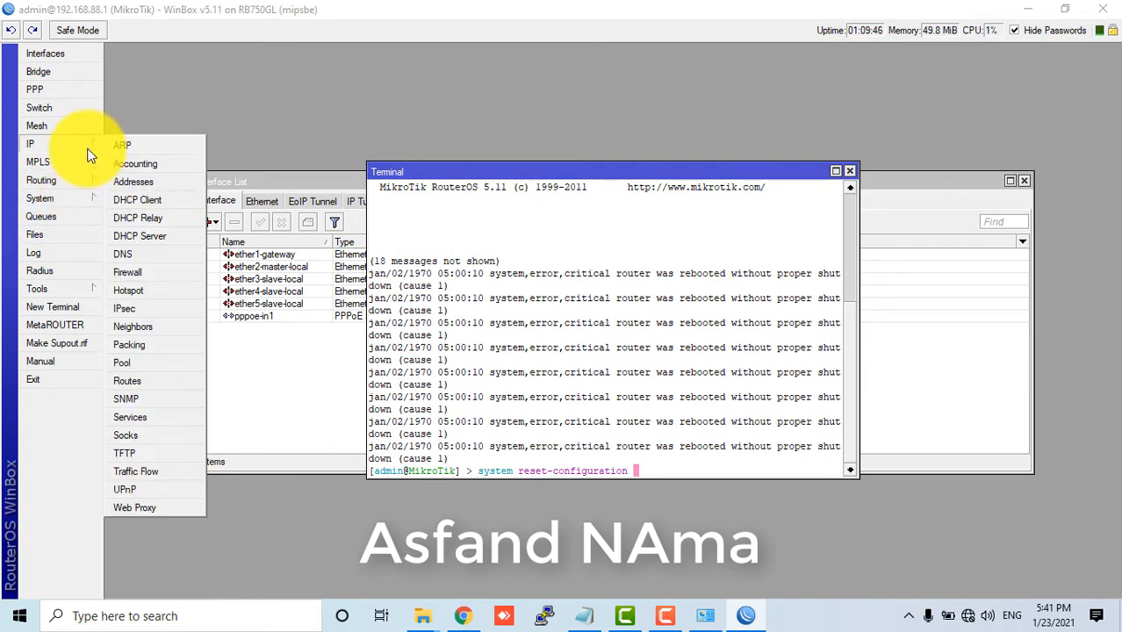
{"action": "left_click", "coordinate": [74, 293]}
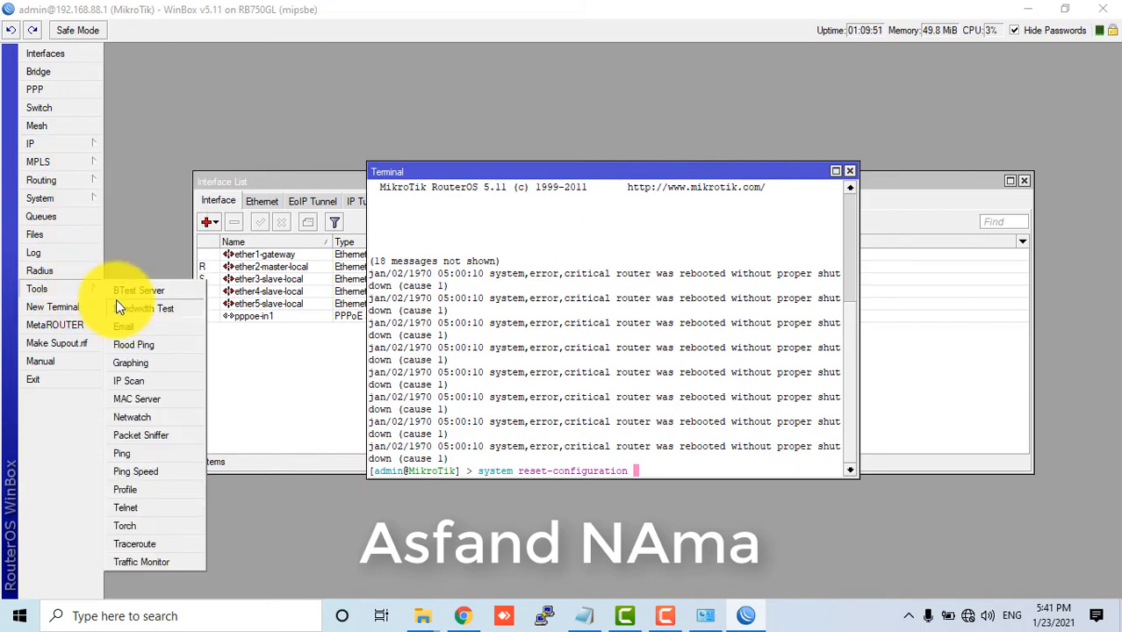
{"action": "left_click", "coordinate": [78, 199]}
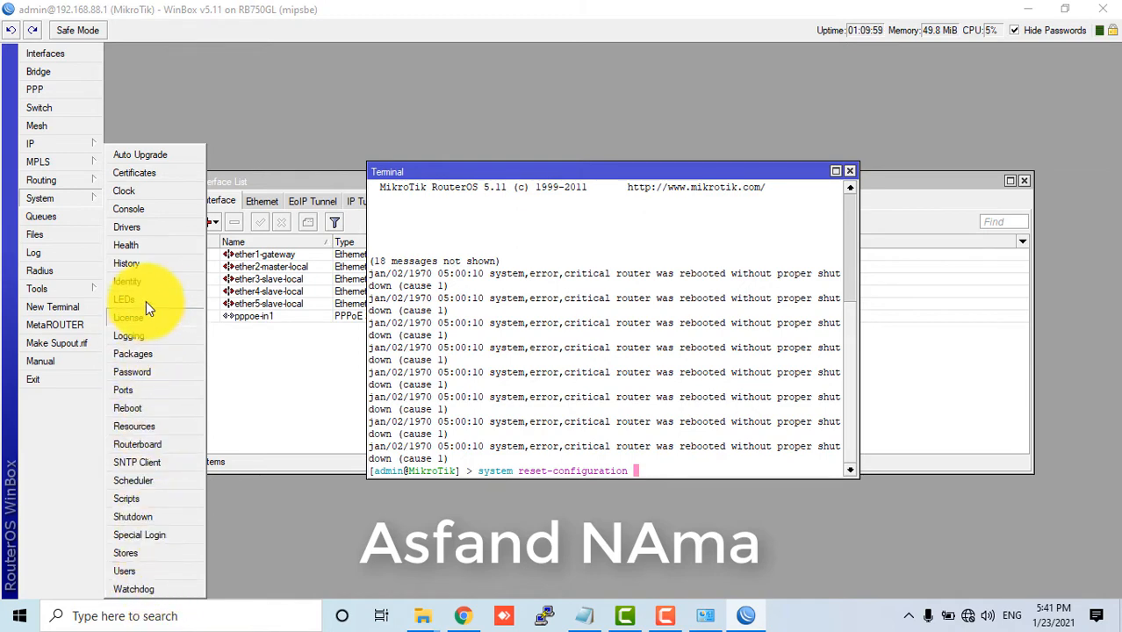
{"action": "left_click", "coordinate": [70, 146]}
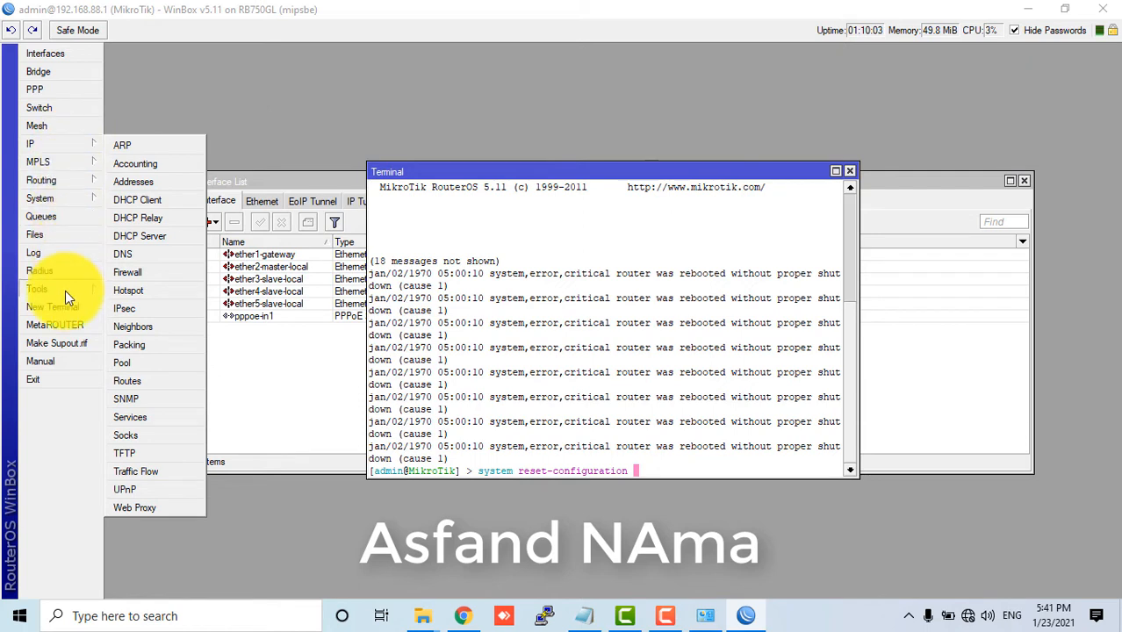
Step: Run the entered reset command in the terminal, confirm it with y, and close the WinBox session
{"action": "left_click", "coordinate": [665, 453]}
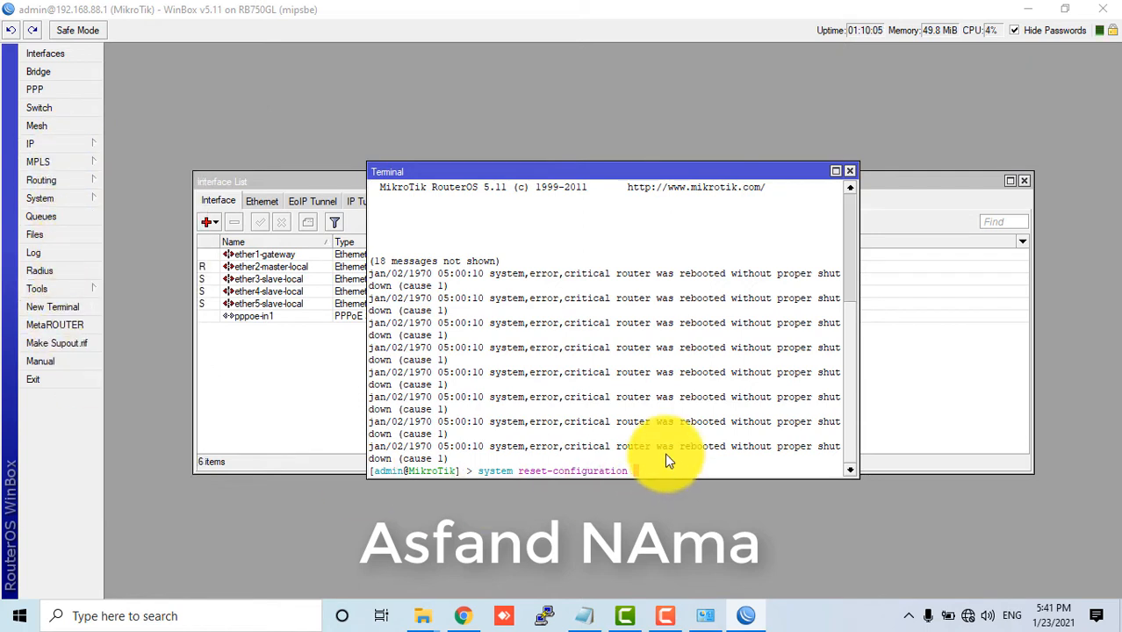
{"action": "key", "text": "Return"}
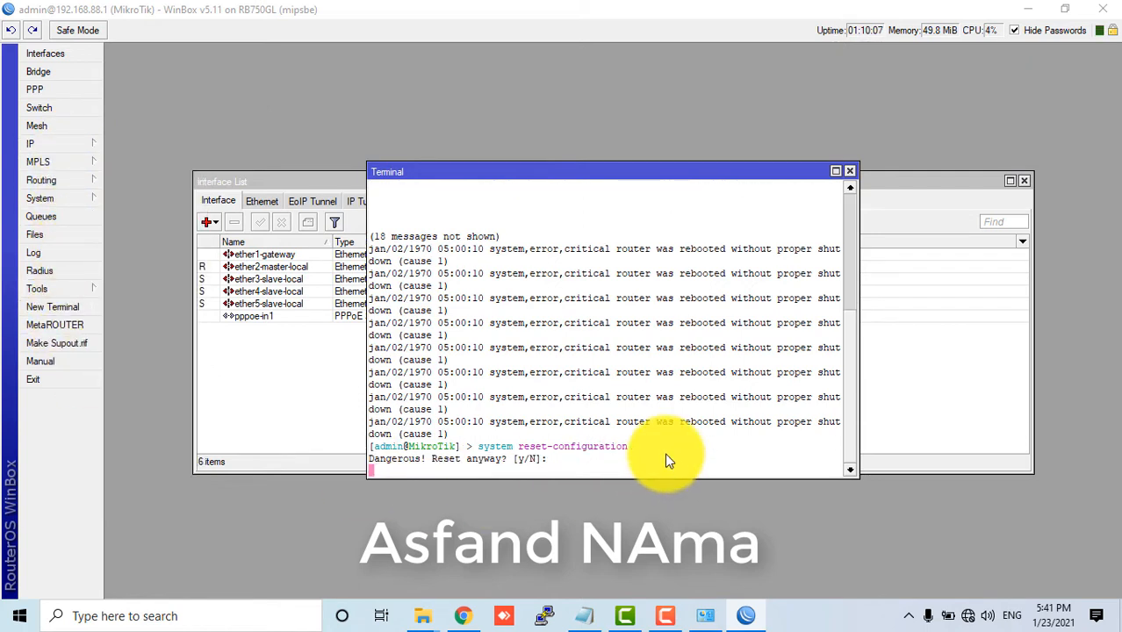
{"action": "type", "text": "y"}
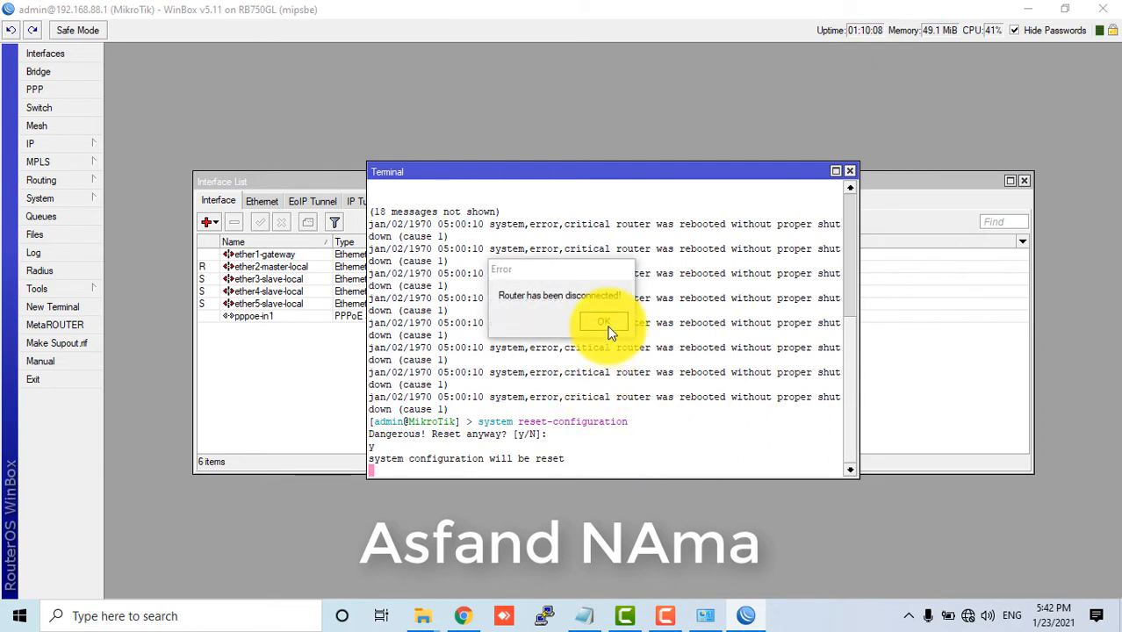
{"action": "left_click", "coordinate": [1102, 8]}
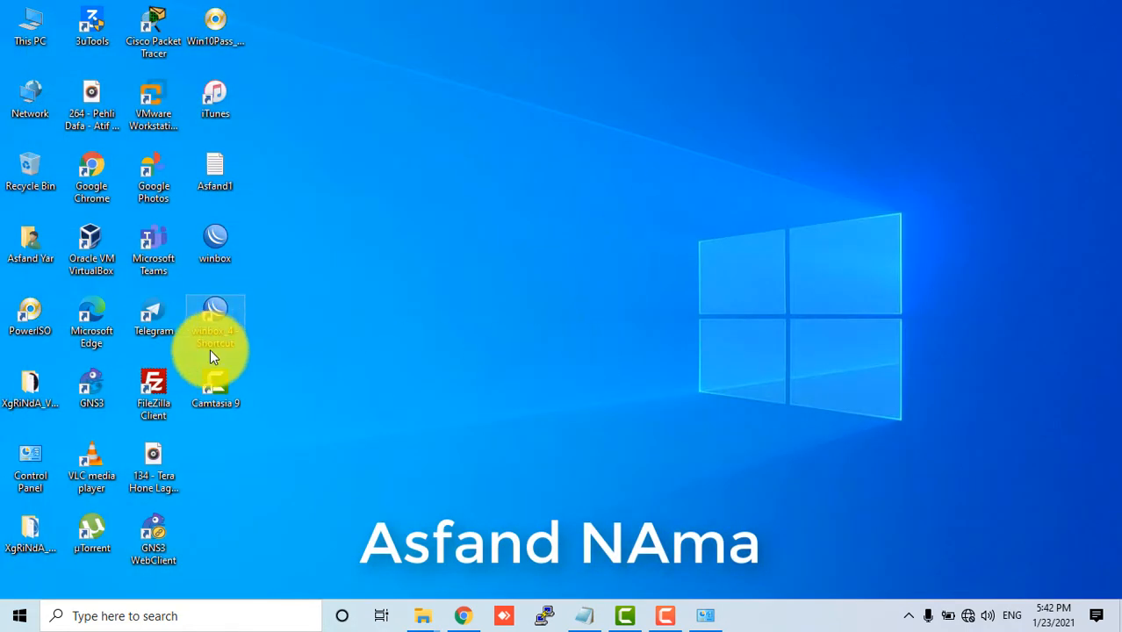
Step: Switch to Network Connections and view the Ethernet adapter's status and connection details
{"action": "left_click", "coordinate": [718, 620]}
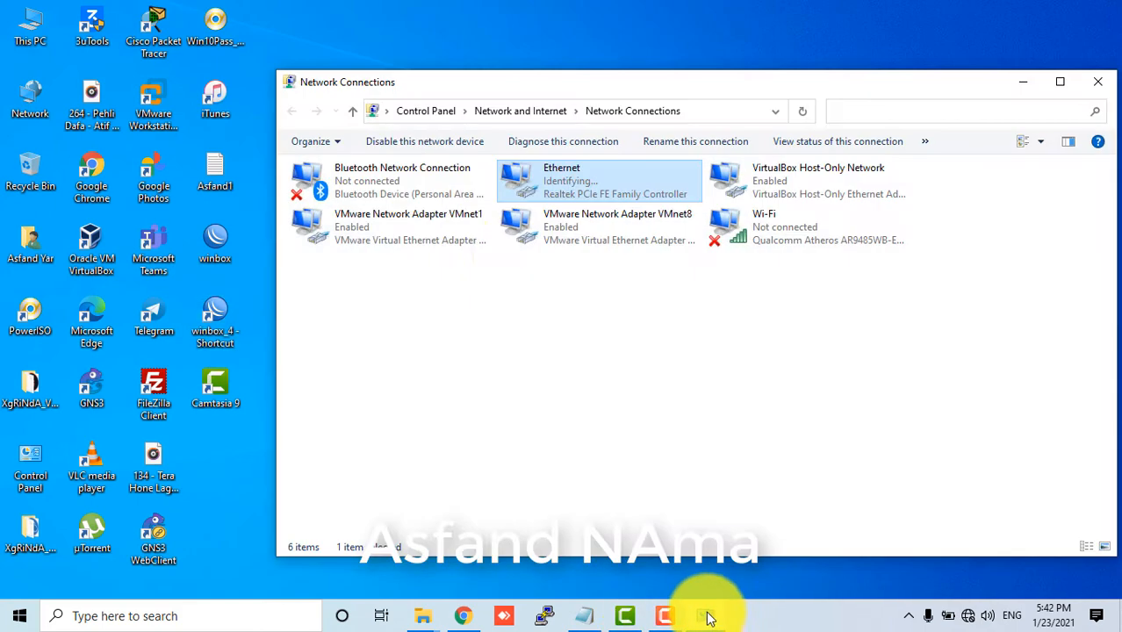
{"action": "right_click", "coordinate": [562, 185]}
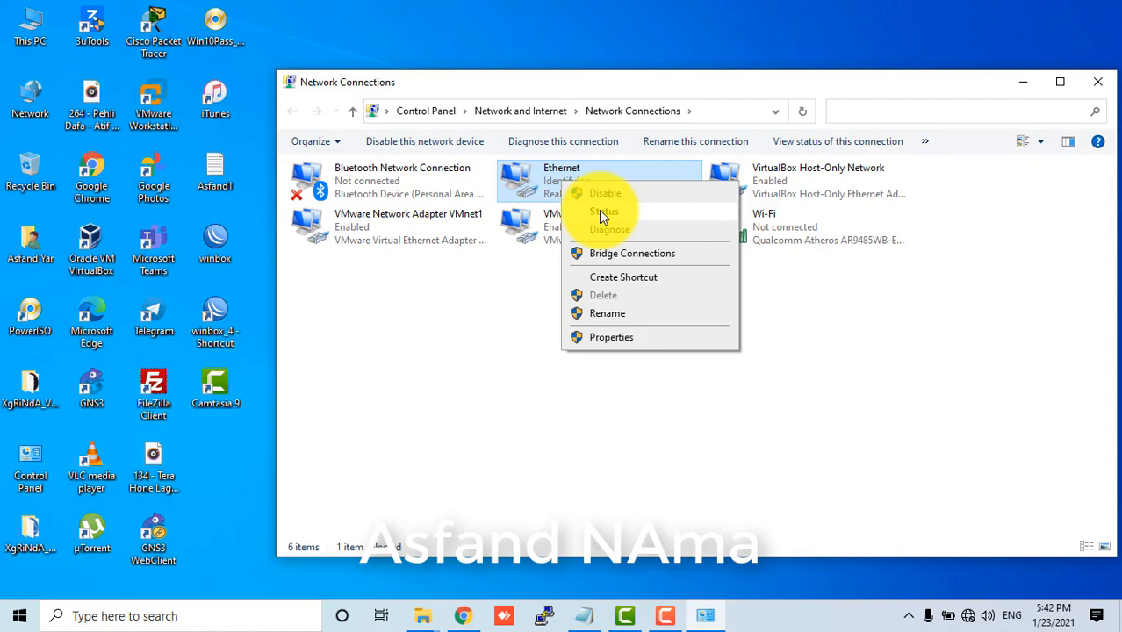
{"action": "left_click", "coordinate": [603, 213]}
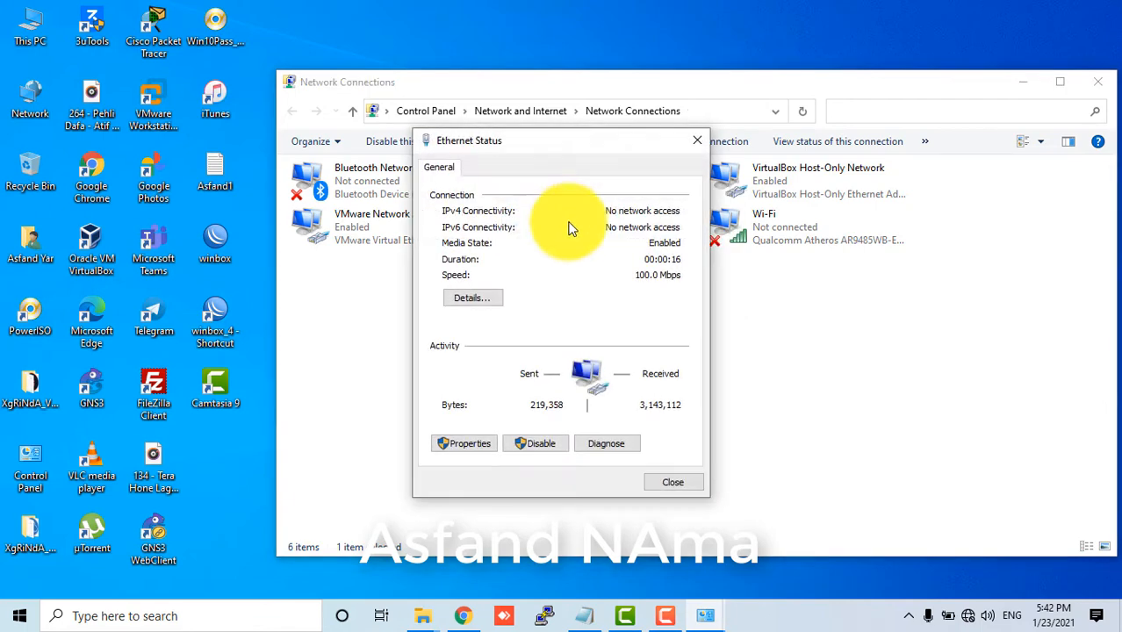
{"action": "left_click", "coordinate": [468, 296]}
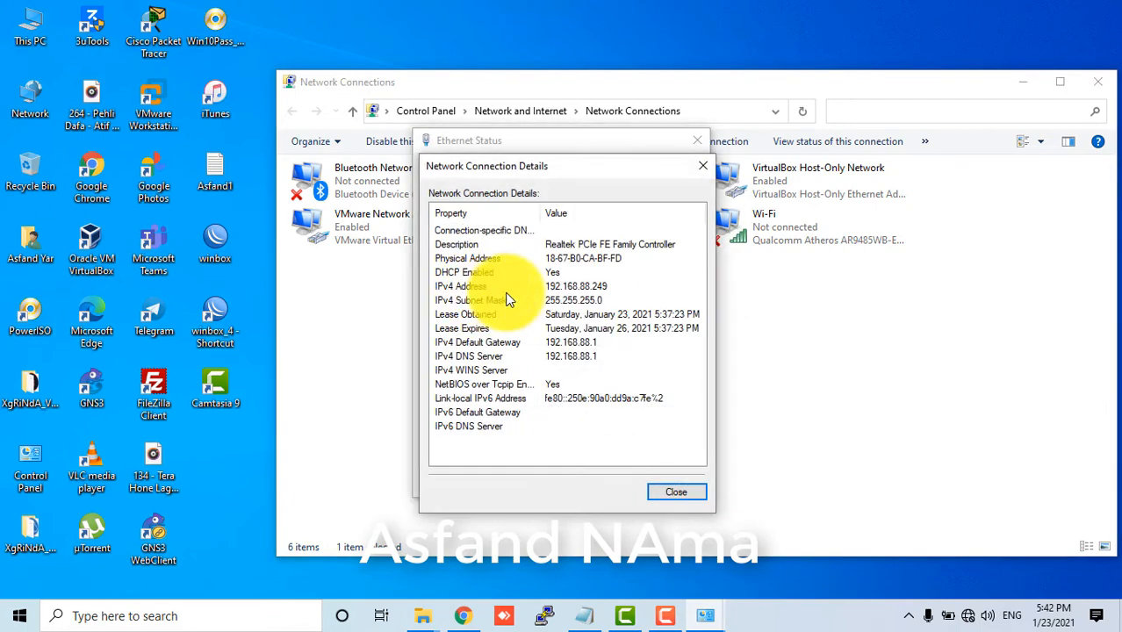
Step: Review the Ethernet adapter's network connection details once more and close the details and status dialogs
{"action": "left_click", "coordinate": [665, 484]}
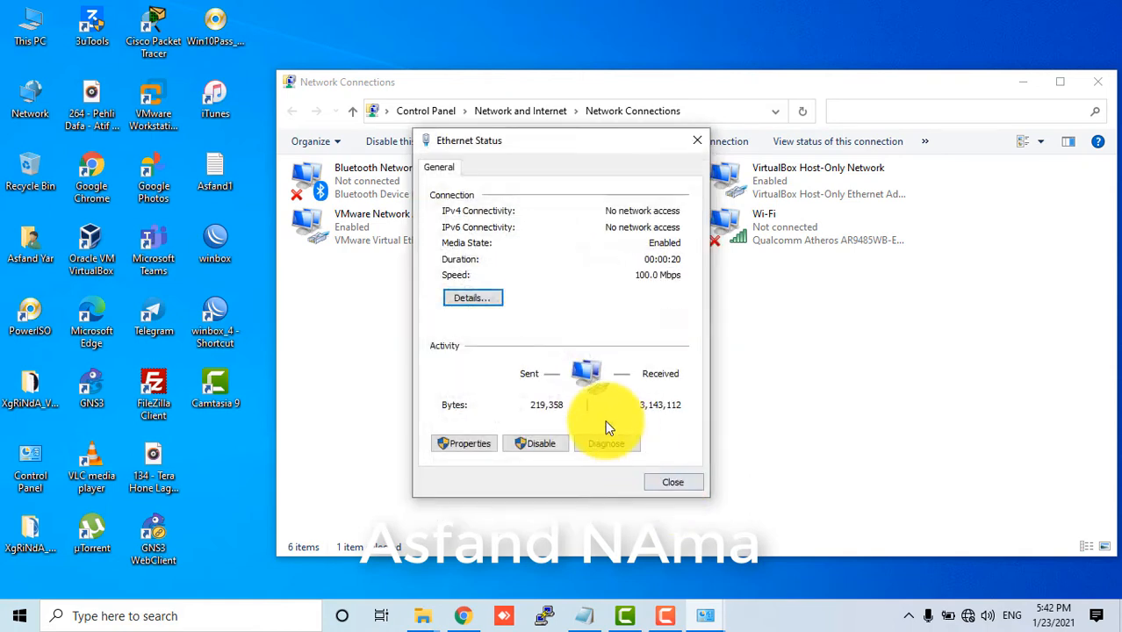
{"action": "left_click", "coordinate": [470, 291]}
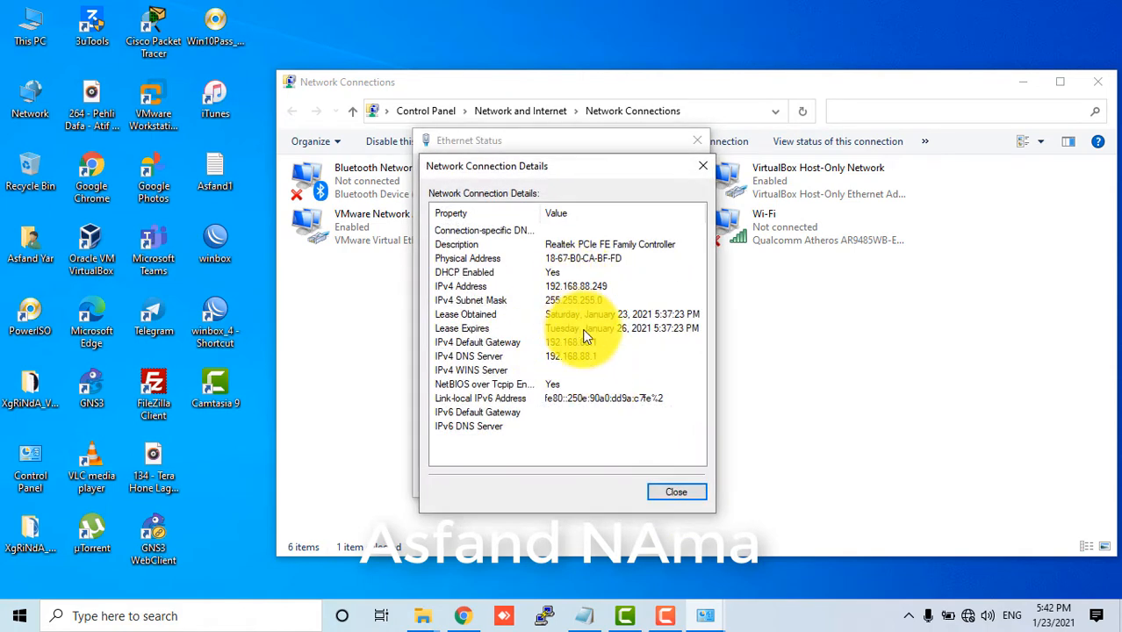
{"action": "left_click", "coordinate": [676, 489]}
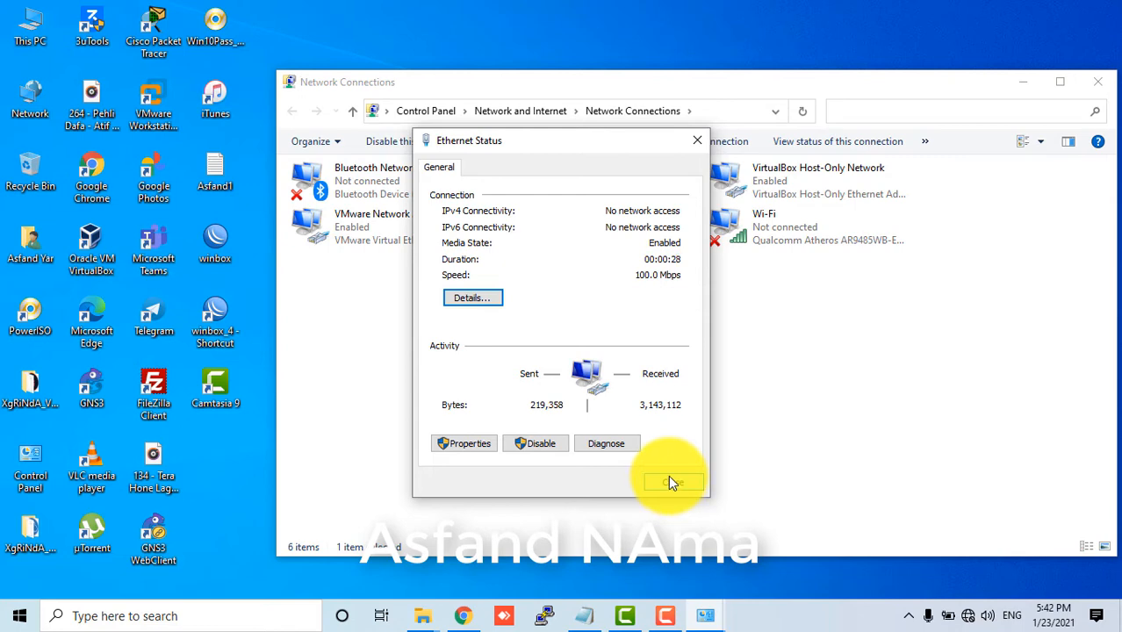
{"action": "left_click", "coordinate": [668, 481]}
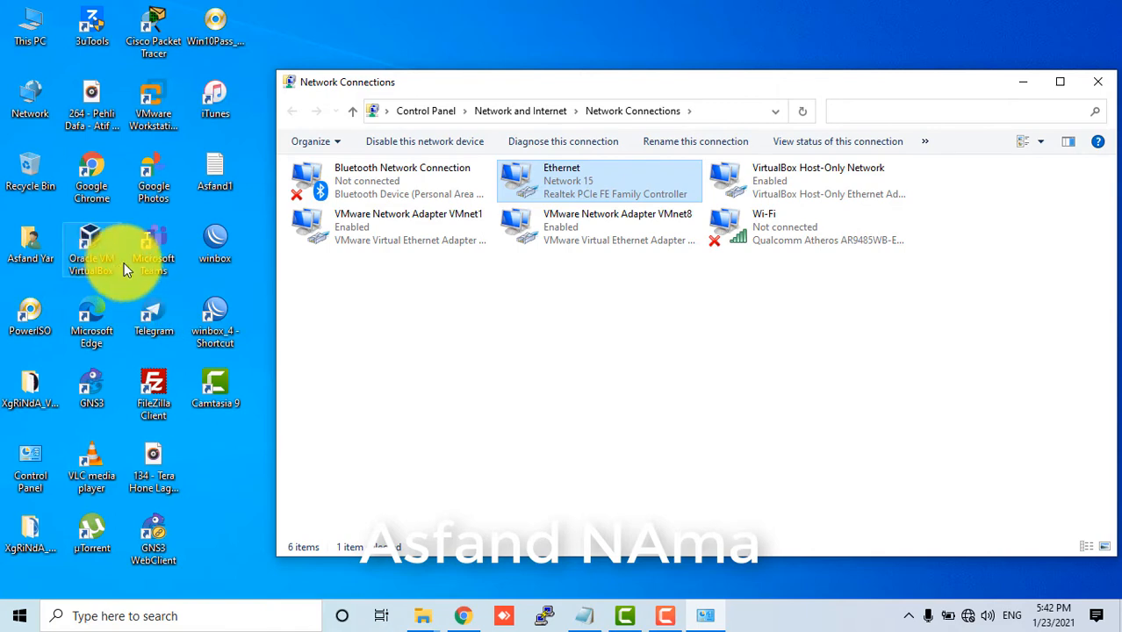
Step: Launch the WinBox loader, connect to the saved router at 192.168.88.1, and maximize the session window
{"action": "double_click", "coordinate": [218, 316]}
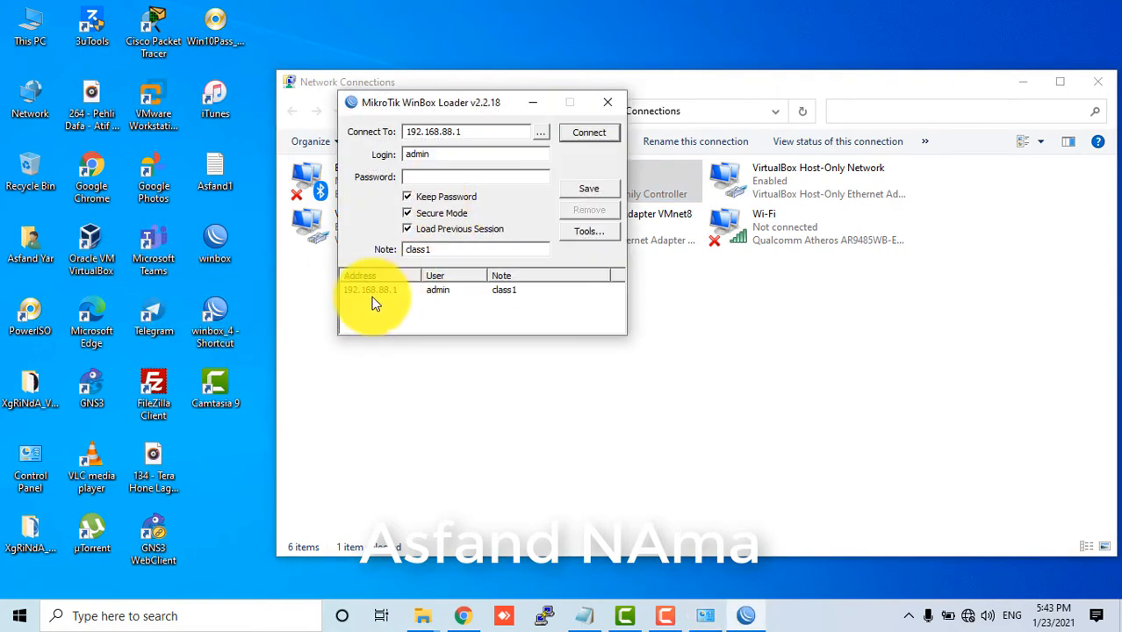
{"action": "left_click", "coordinate": [367, 292]}
{"action": "left_click", "coordinate": [581, 134]}
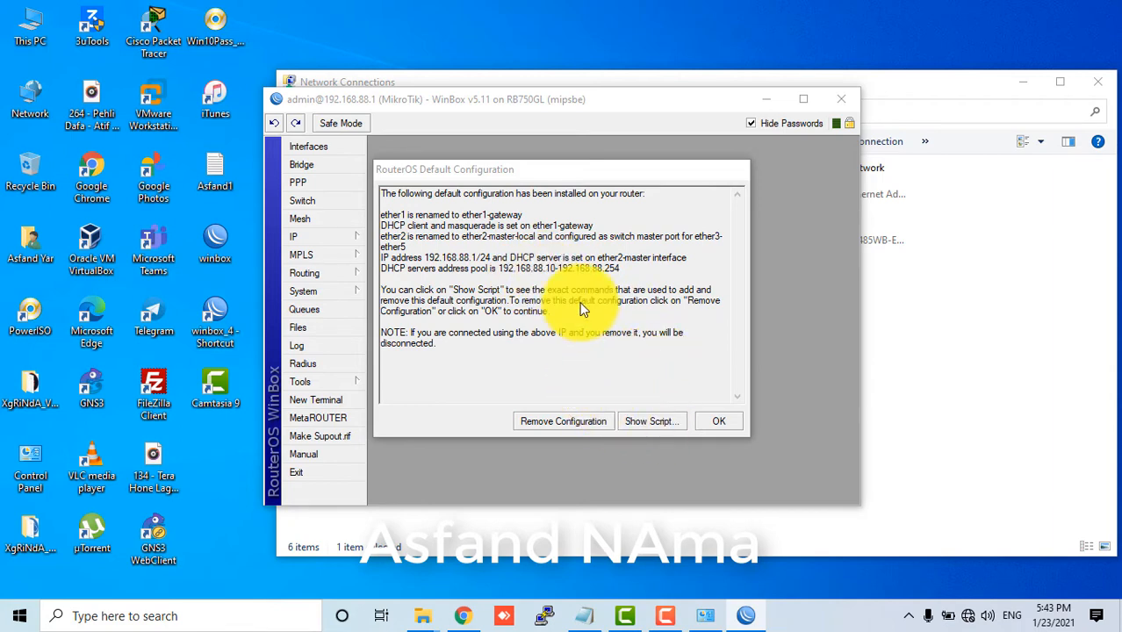
{"action": "left_click", "coordinate": [802, 99]}
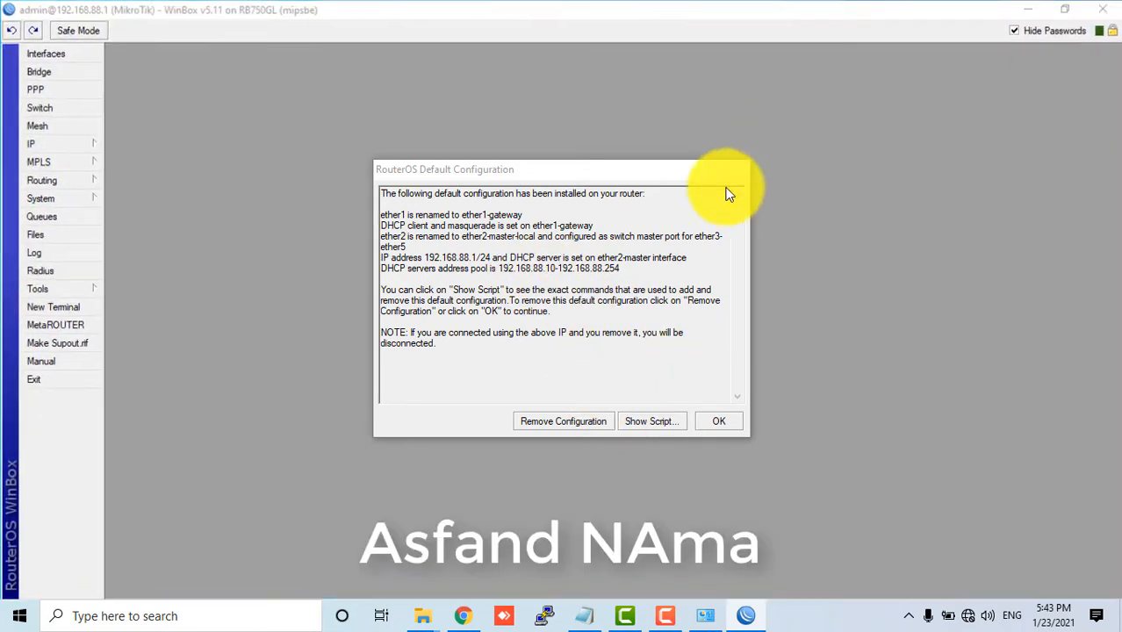
Step: Move the RouterOS Default Configuration notice aside to the edge of the workspace, clear of the main area
{"action": "left_click", "coordinate": [713, 423]}
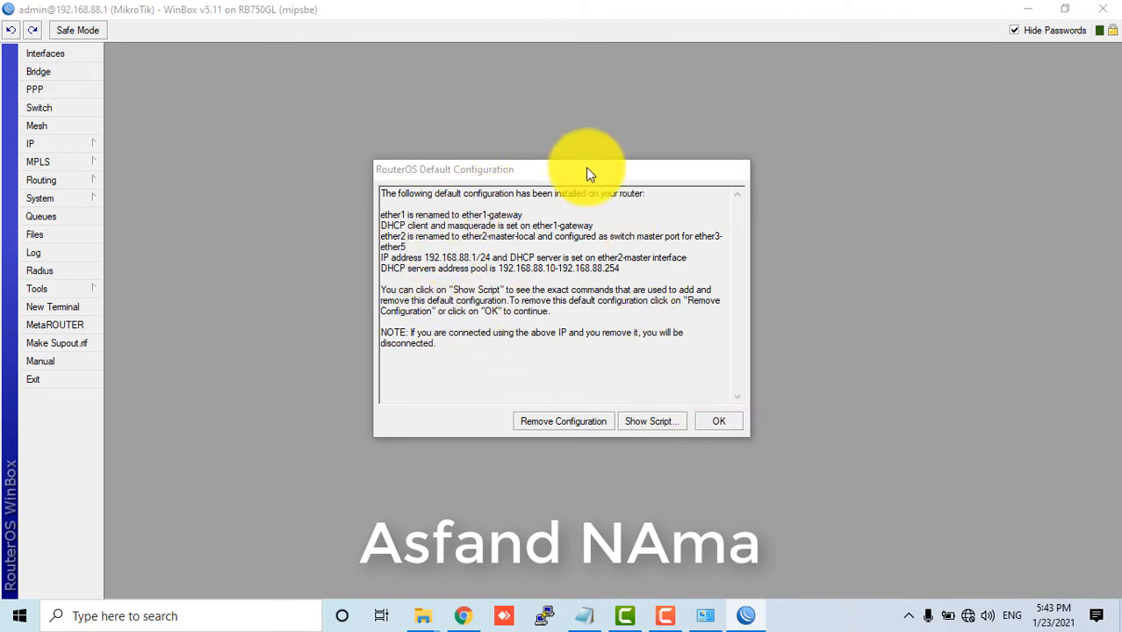
{"action": "left_click_drag", "start_coordinate": [585, 167], "coordinate": [553, 139]}
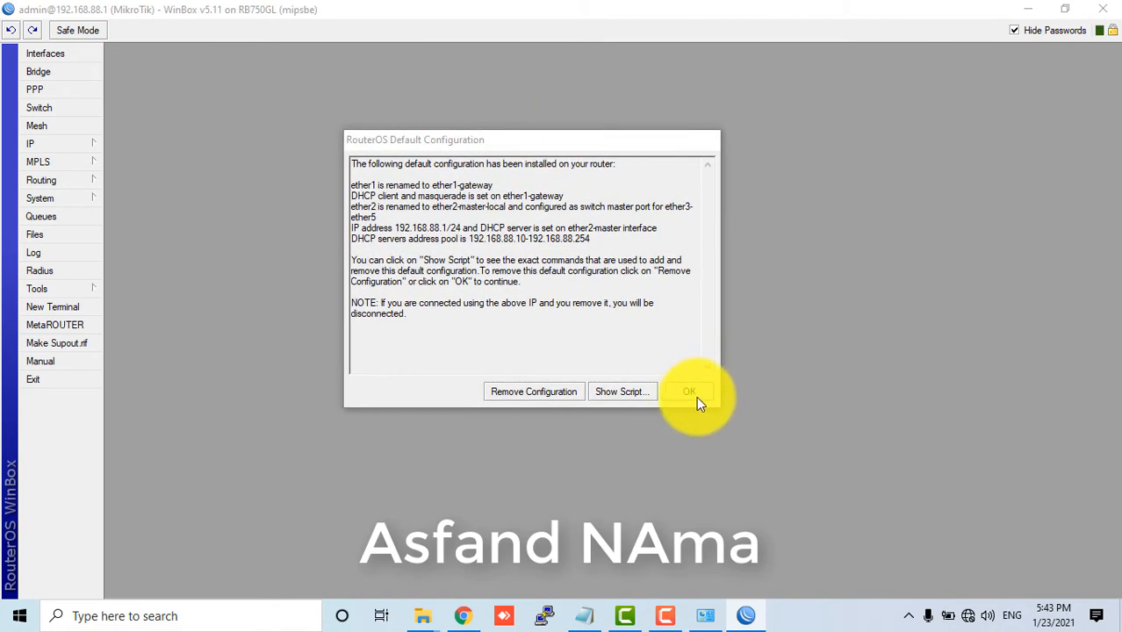
{"action": "left_click", "coordinate": [694, 394]}
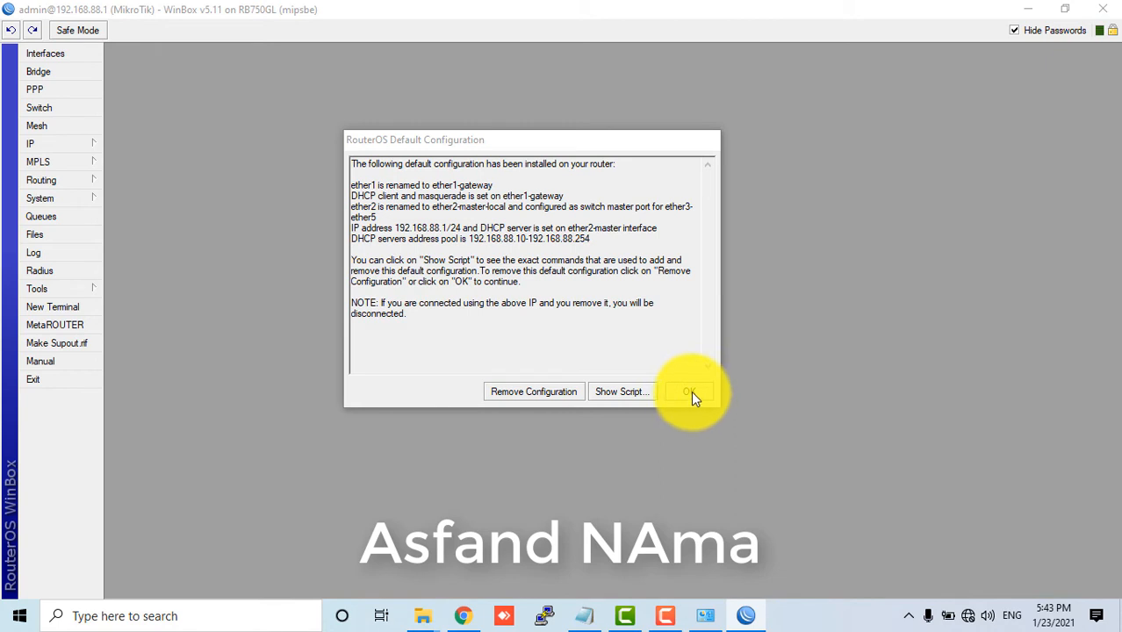
{"action": "left_click_drag", "start_coordinate": [563, 140], "coordinate": [656, 190]}
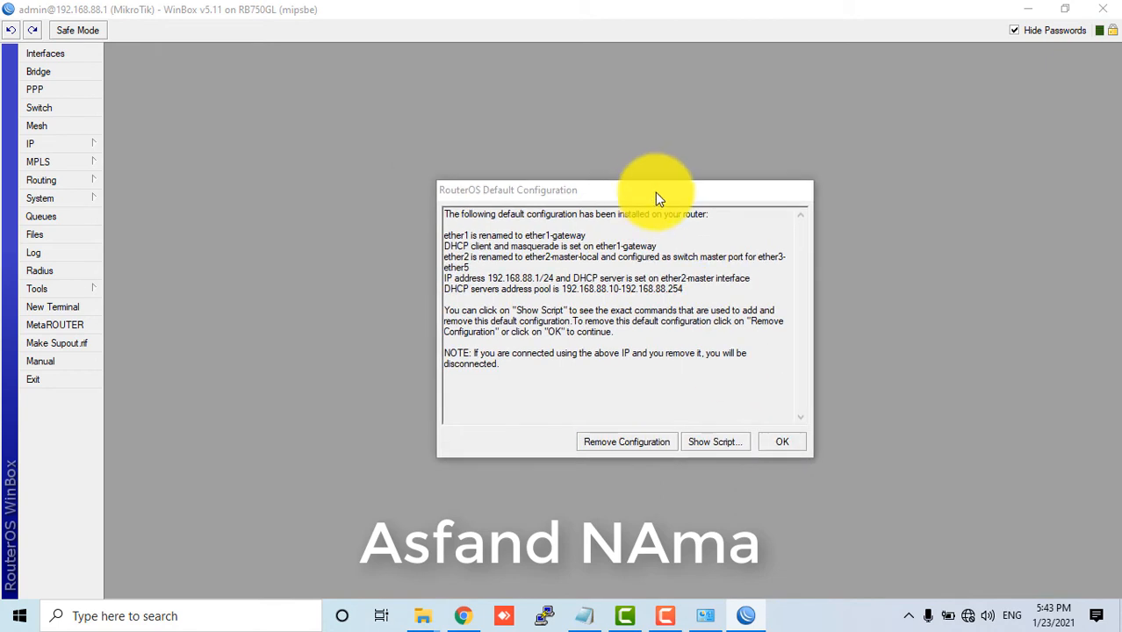
{"action": "left_click_drag", "start_coordinate": [535, 196], "coordinate": [973, 261]}
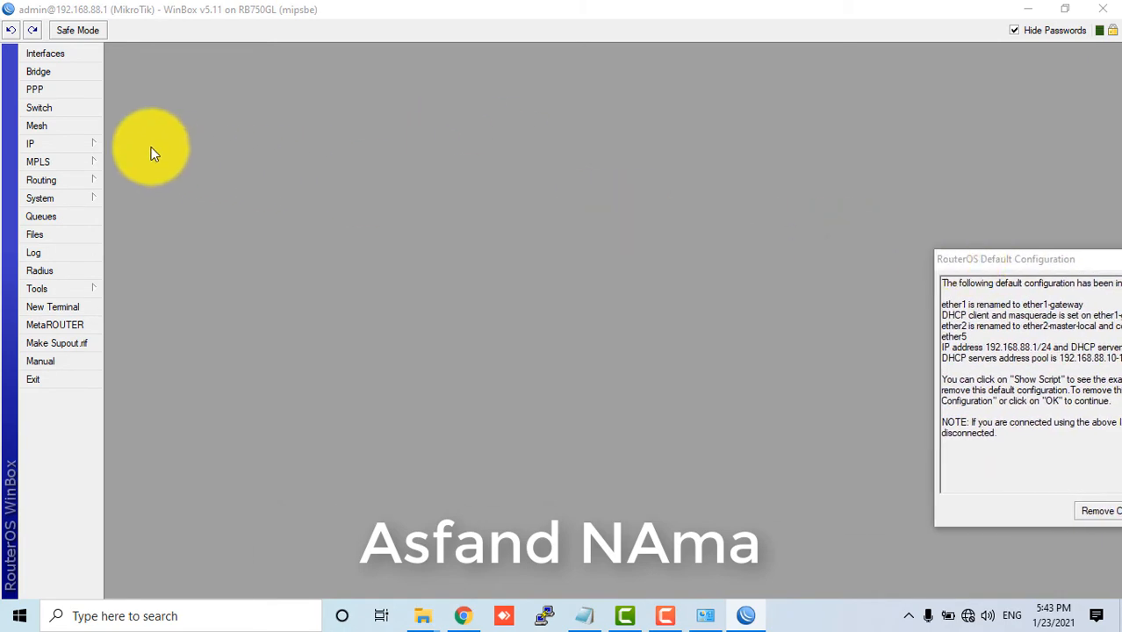
Step: Open the interface list with a widened Name column and review the settings of ether3-slave-local and ether2-master-local
{"action": "left_click", "coordinate": [66, 54]}
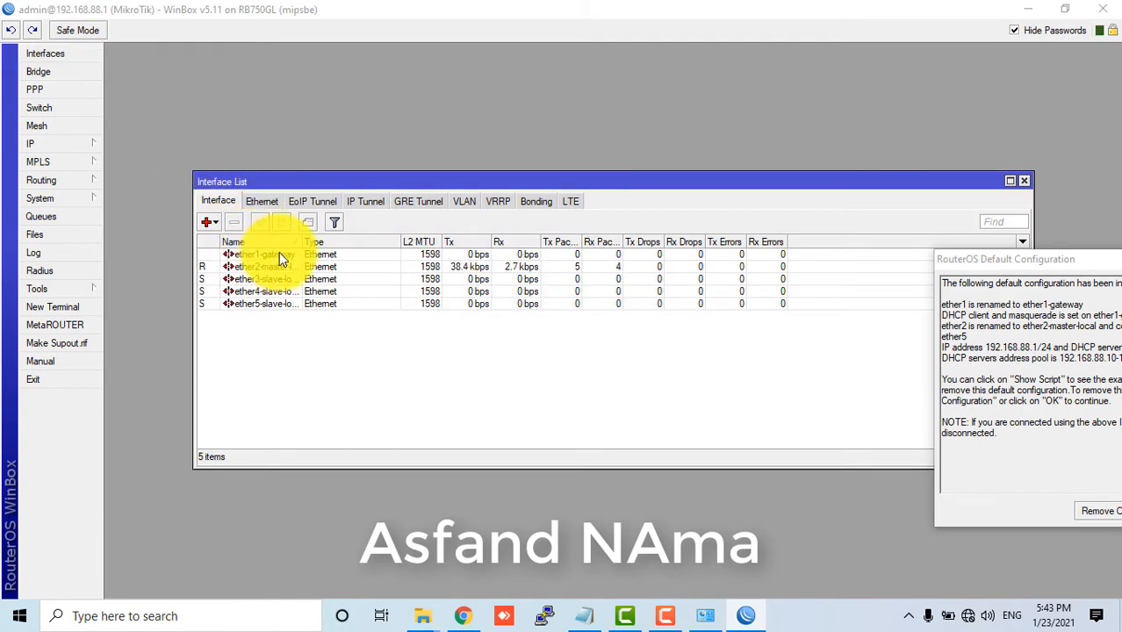
{"action": "left_click_drag", "start_coordinate": [299, 241], "coordinate": [384, 241]}
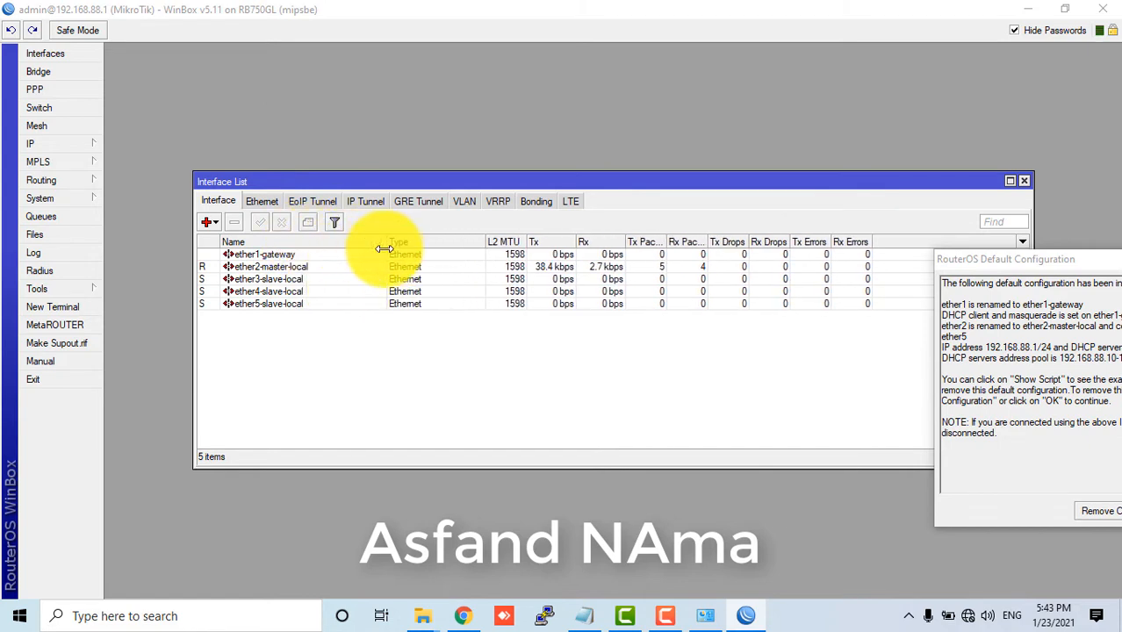
{"action": "double_click", "coordinate": [287, 280]}
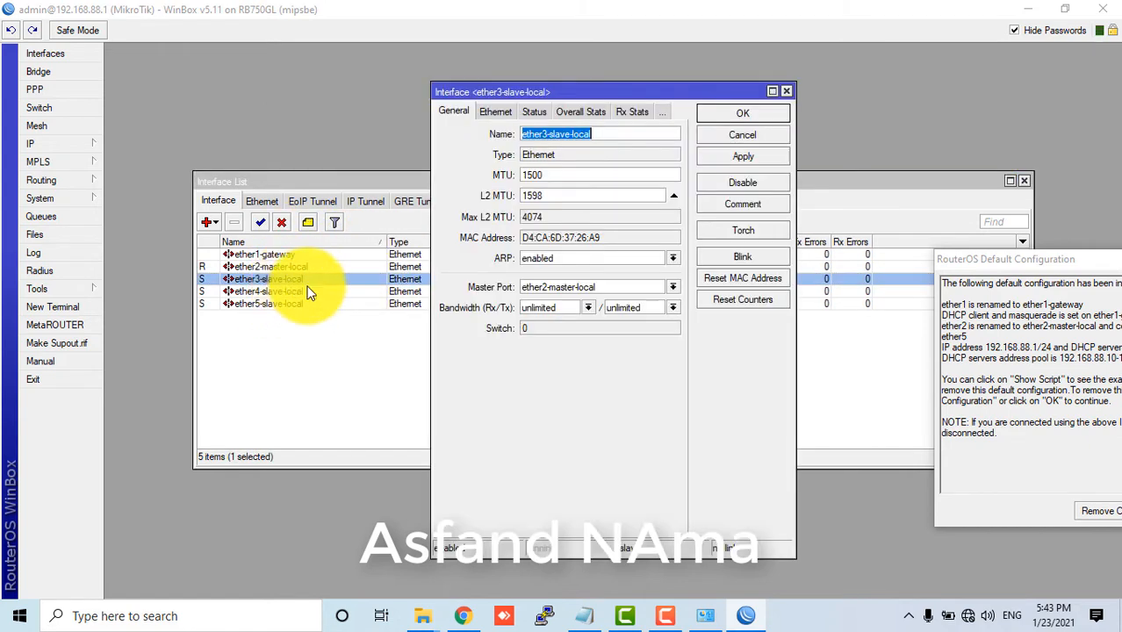
{"action": "left_click", "coordinate": [722, 136]}
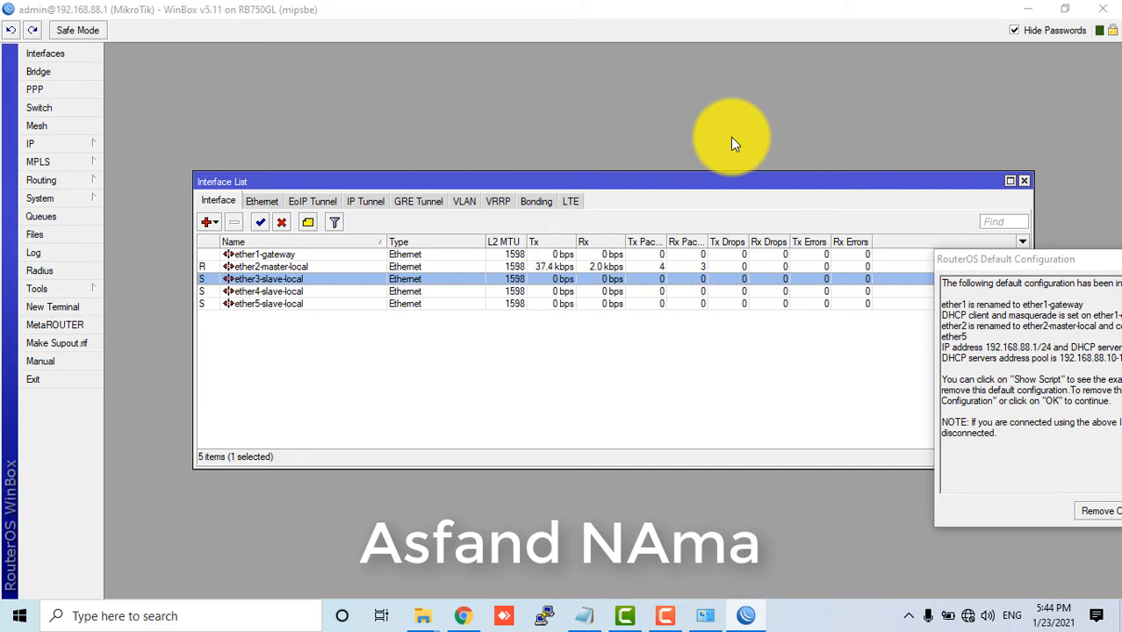
{"action": "double_click", "coordinate": [275, 266]}
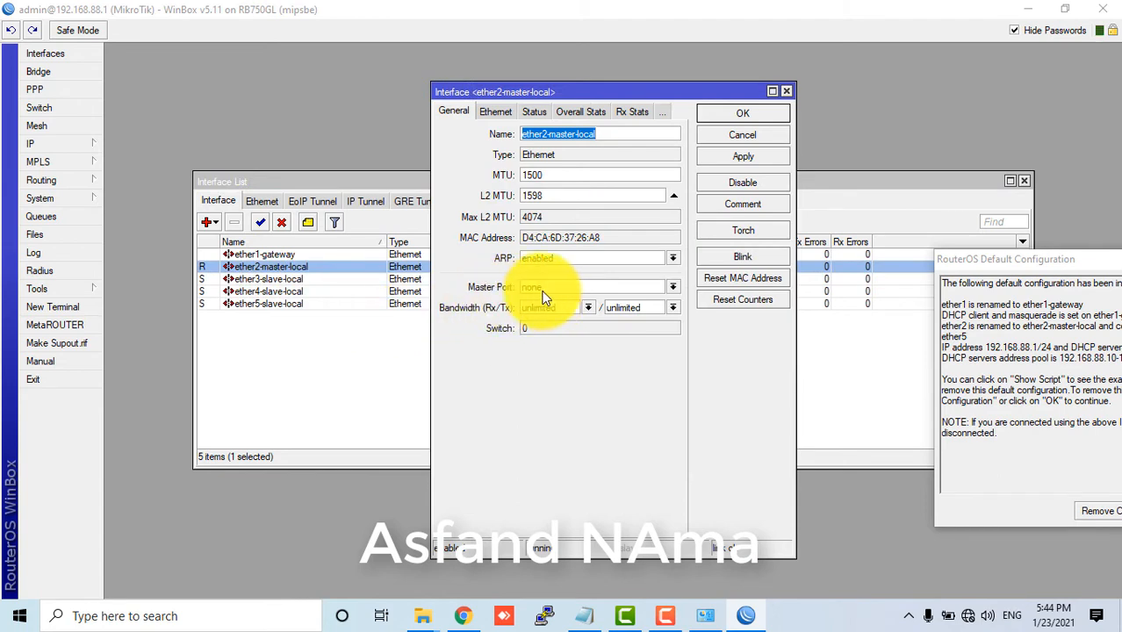
{"action": "left_click", "coordinate": [762, 136]}
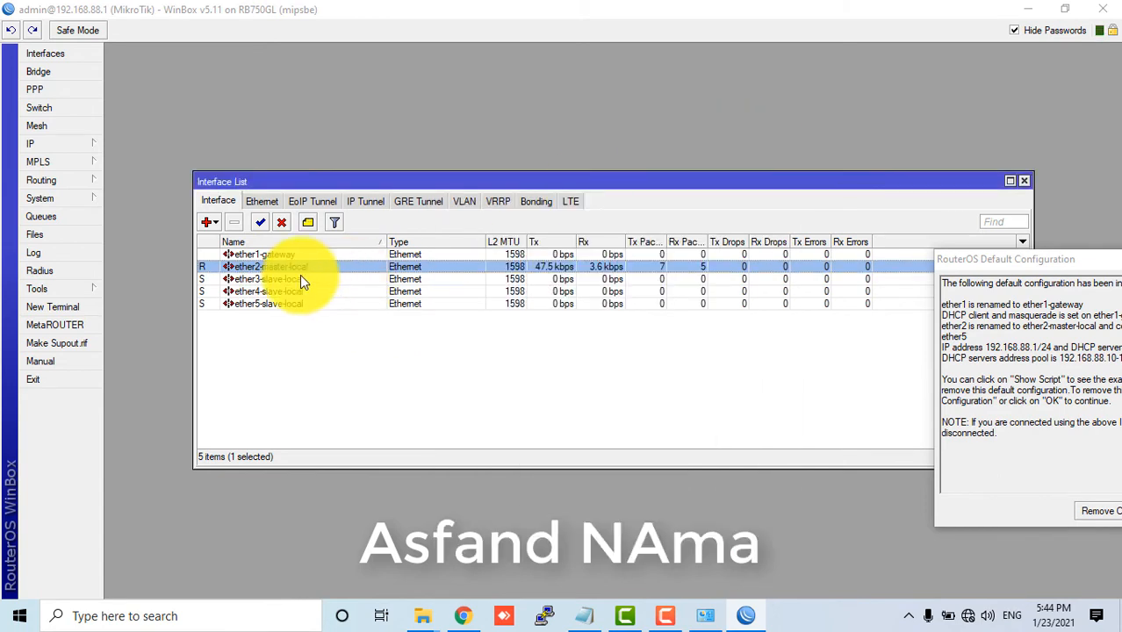
Step: Set the master port of ether3-slave-local to none, then reopen the interface to check the setting
{"action": "double_click", "coordinate": [299, 279]}
{"action": "left_click", "coordinate": [572, 286]}
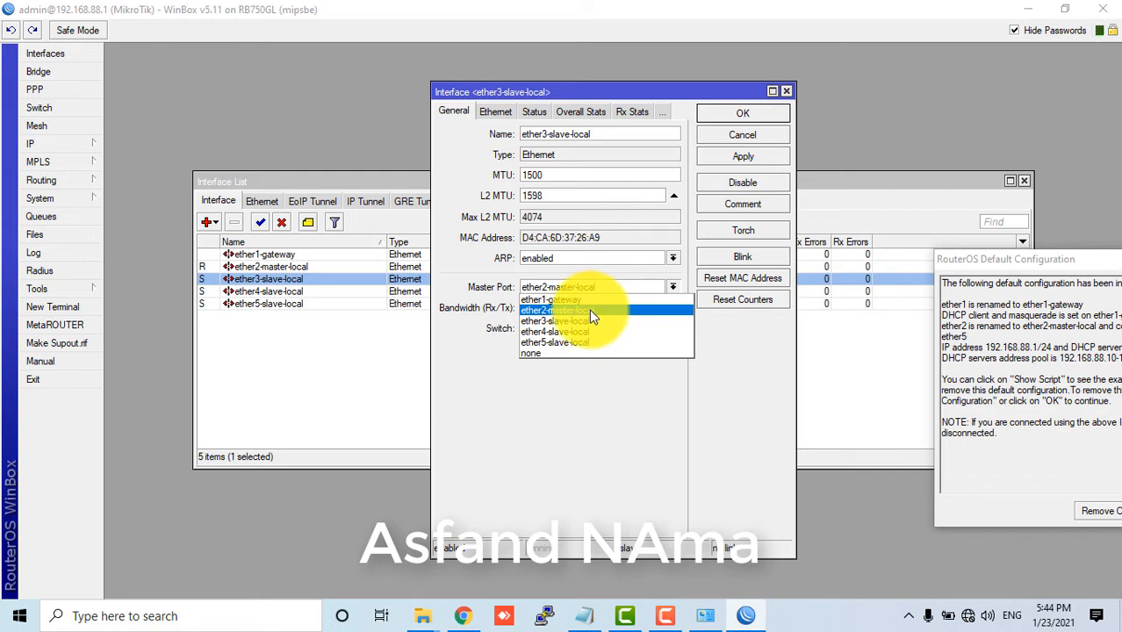
{"action": "left_click", "coordinate": [557, 352]}
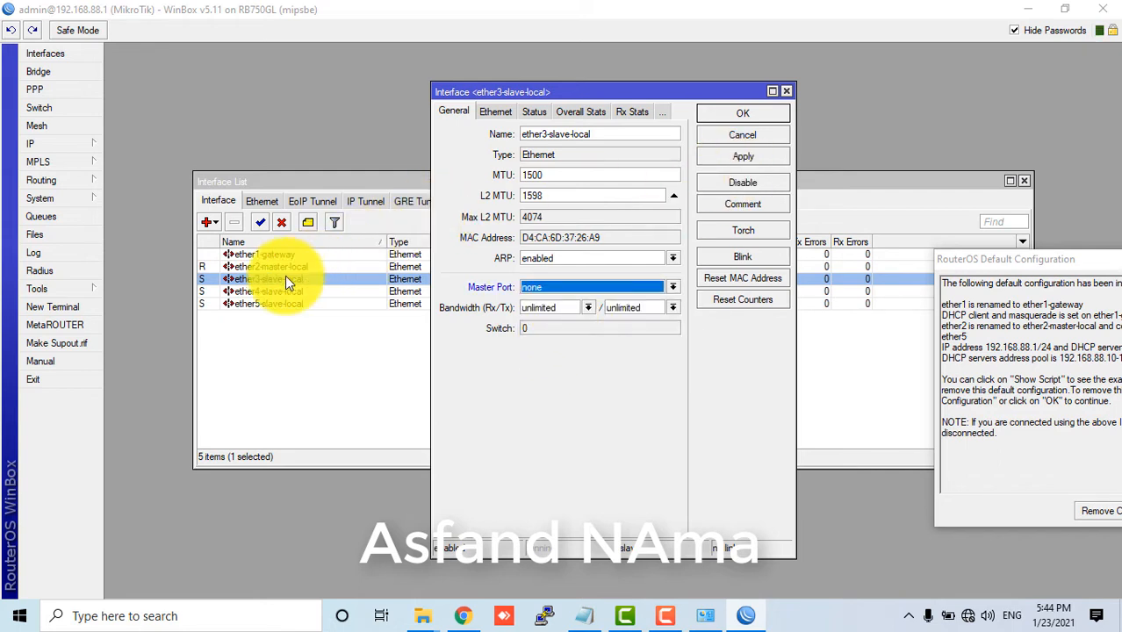
{"action": "left_click", "coordinate": [743, 158]}
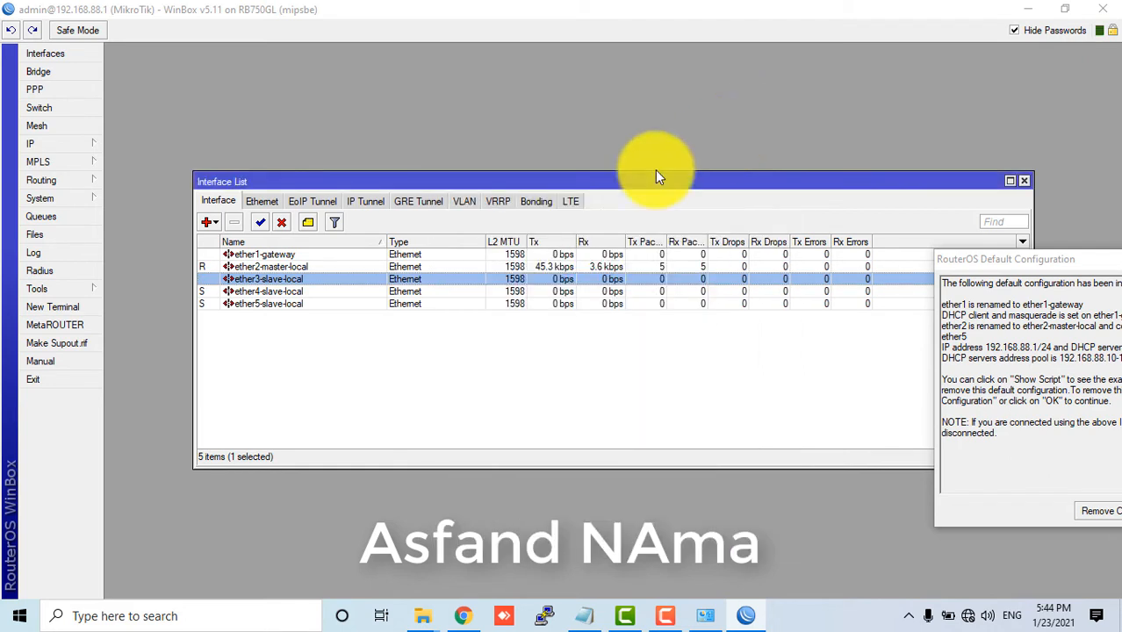
{"action": "double_click", "coordinate": [346, 279]}
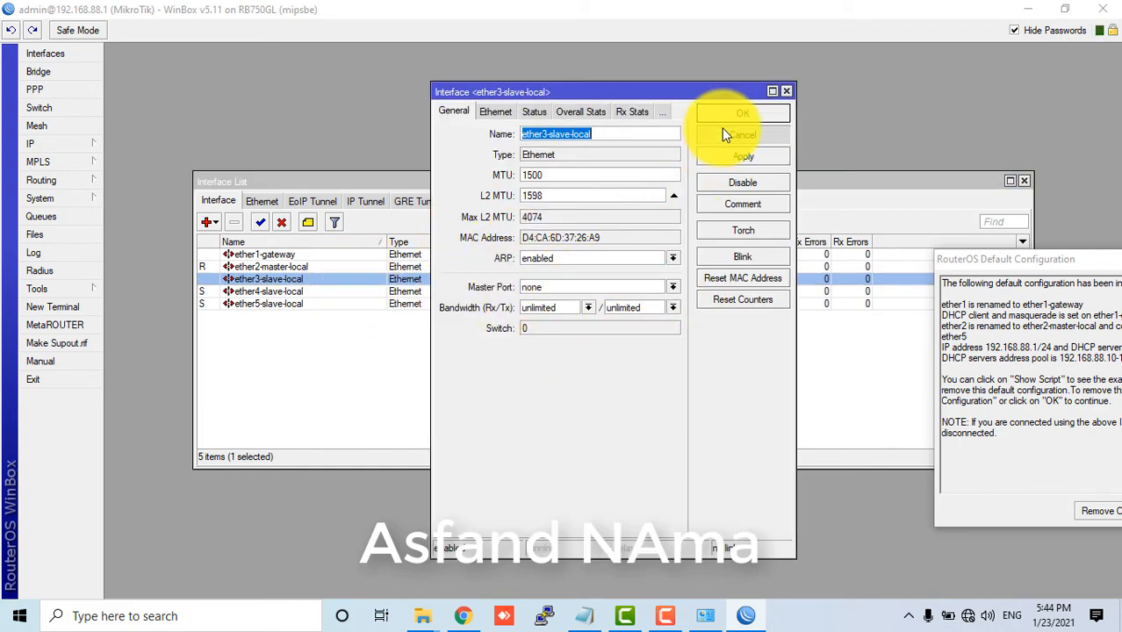
{"action": "left_click", "coordinate": [740, 114]}
Step: Rename the ether4-slave-local interface to ether4, set its master port to none, and apply the changes
{"action": "left_click", "coordinate": [273, 292]}
{"action": "double_click", "coordinate": [272, 294]}
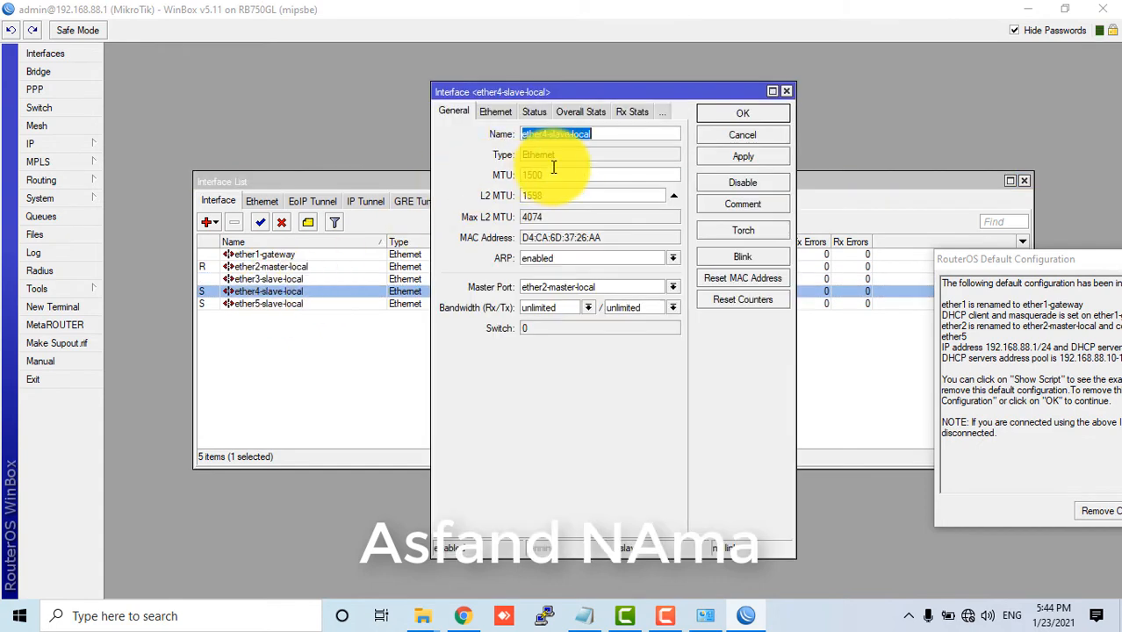
{"action": "left_click_drag", "start_coordinate": [593, 133], "coordinate": [546, 132]}
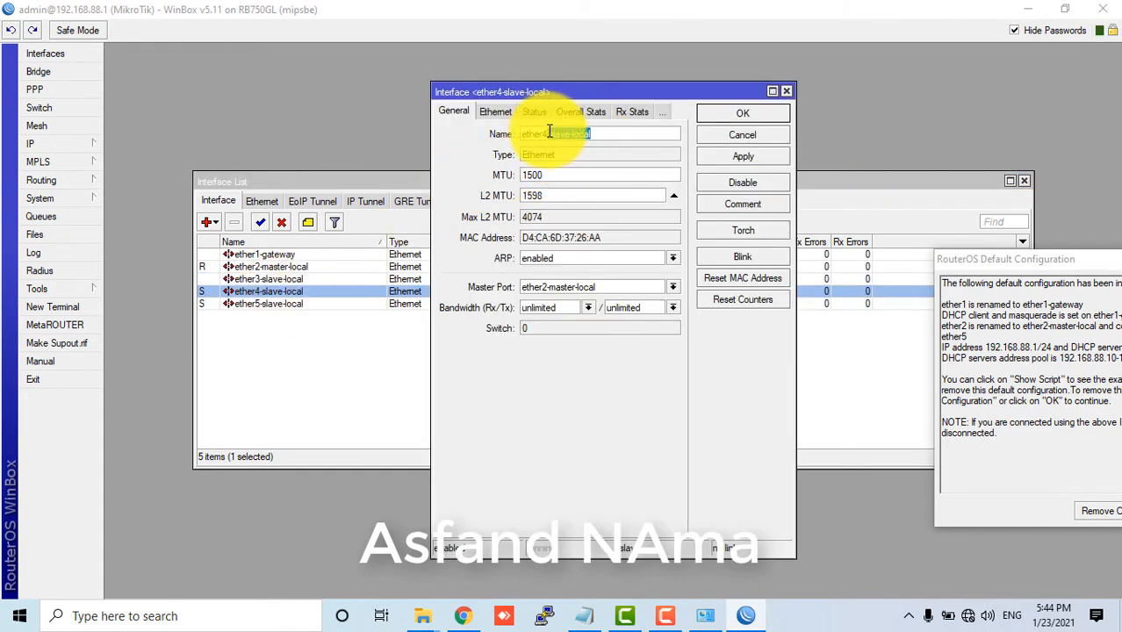
{"action": "key", "text": "BackSpace"}
{"action": "left_click", "coordinate": [577, 286]}
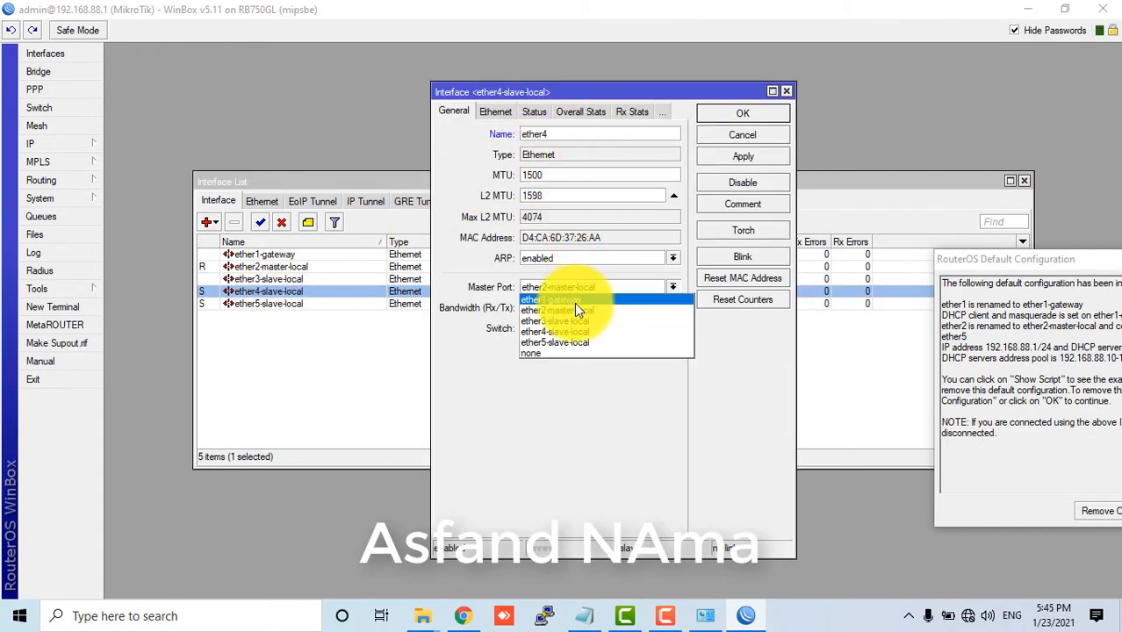
{"action": "left_click", "coordinate": [556, 352]}
{"action": "left_click", "coordinate": [739, 158]}
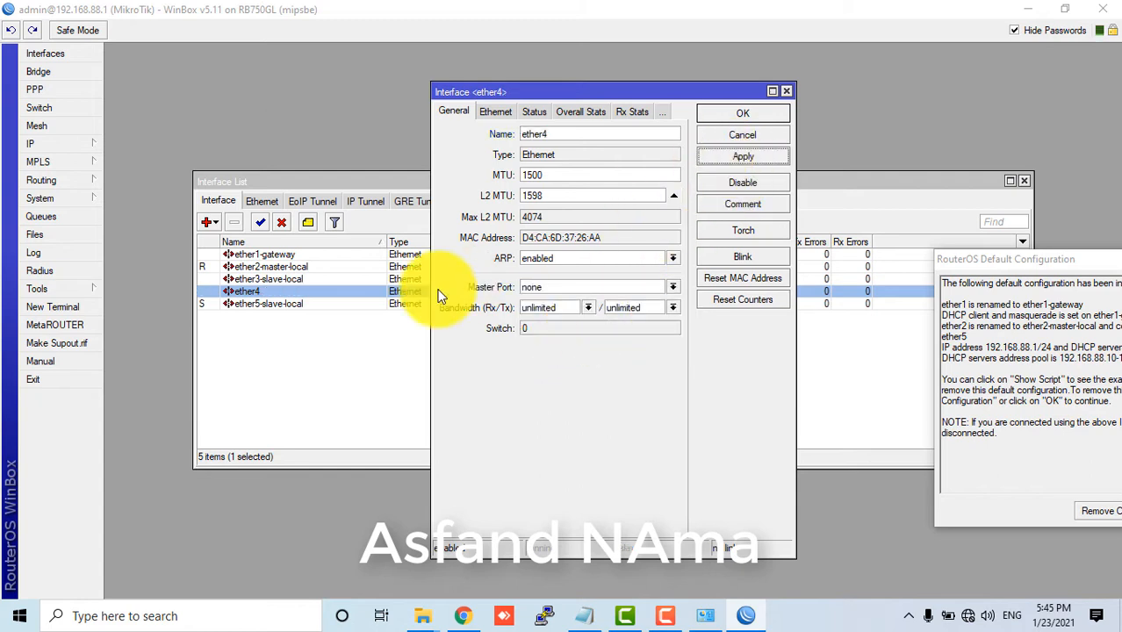
Step: Set the master port of ether5-slave-local to none, apply it, and close the open interface windows
{"action": "double_click", "coordinate": [281, 303]}
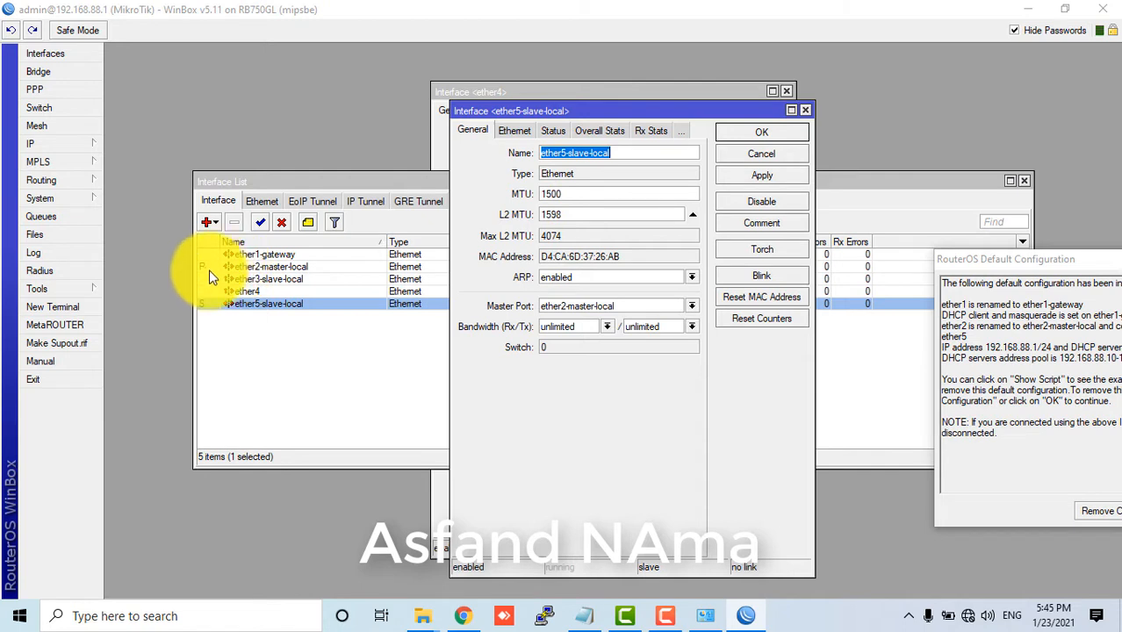
{"action": "left_click", "coordinate": [620, 278]}
{"action": "left_click", "coordinate": [619, 301]}
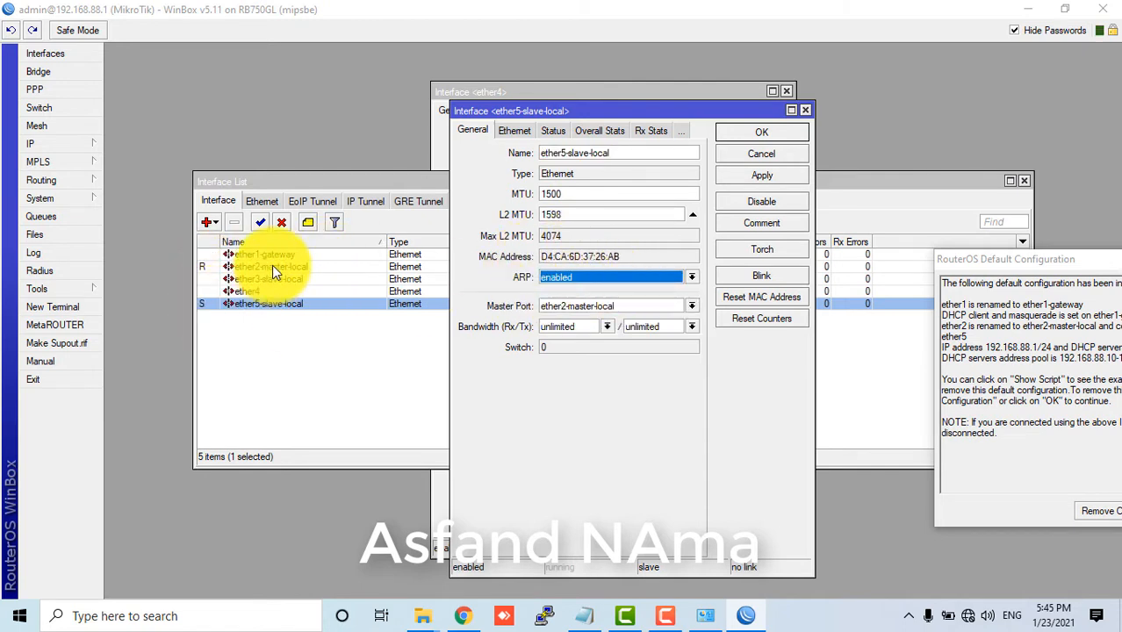
{"action": "left_click", "coordinate": [588, 314]}
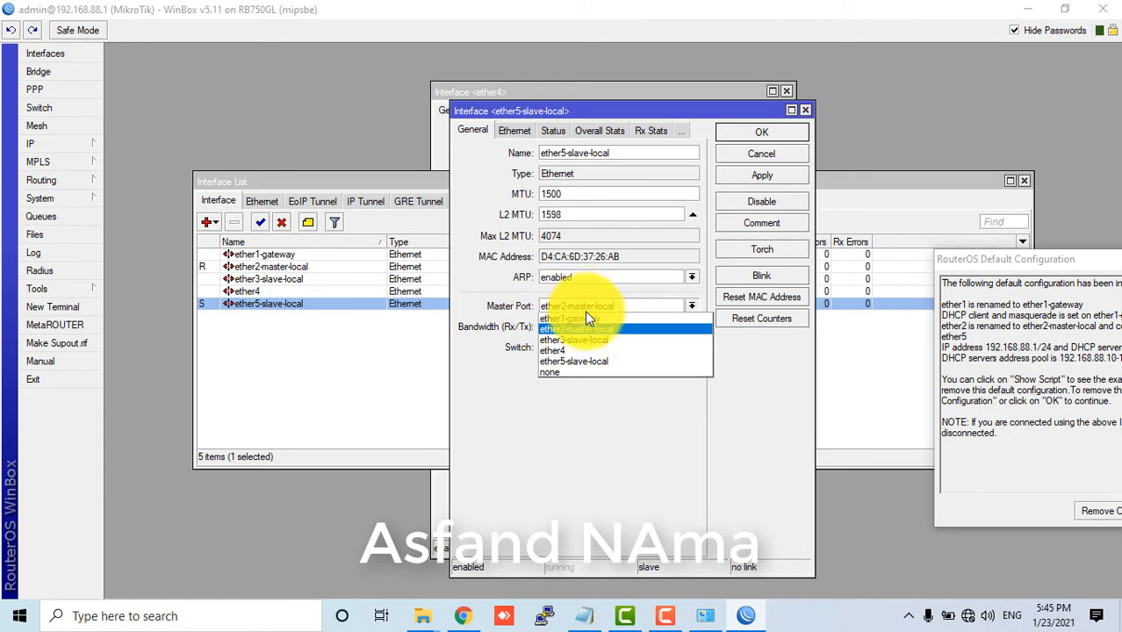
{"action": "left_click", "coordinate": [577, 370]}
{"action": "left_click", "coordinate": [762, 179]}
{"action": "left_click", "coordinate": [773, 130]}
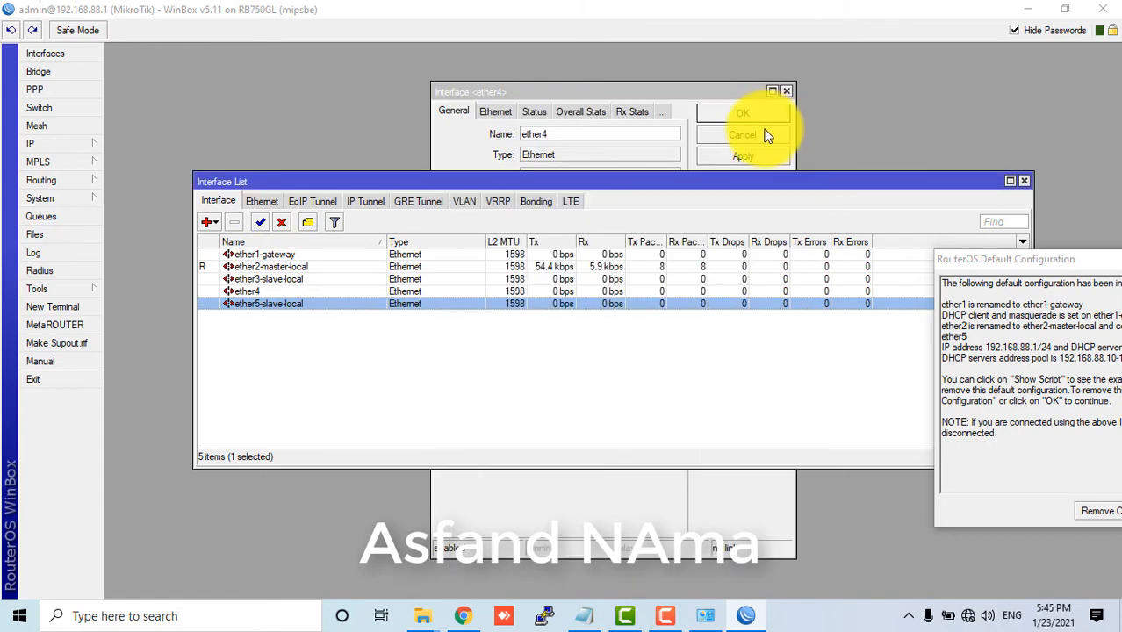
{"action": "left_click", "coordinate": [753, 118]}
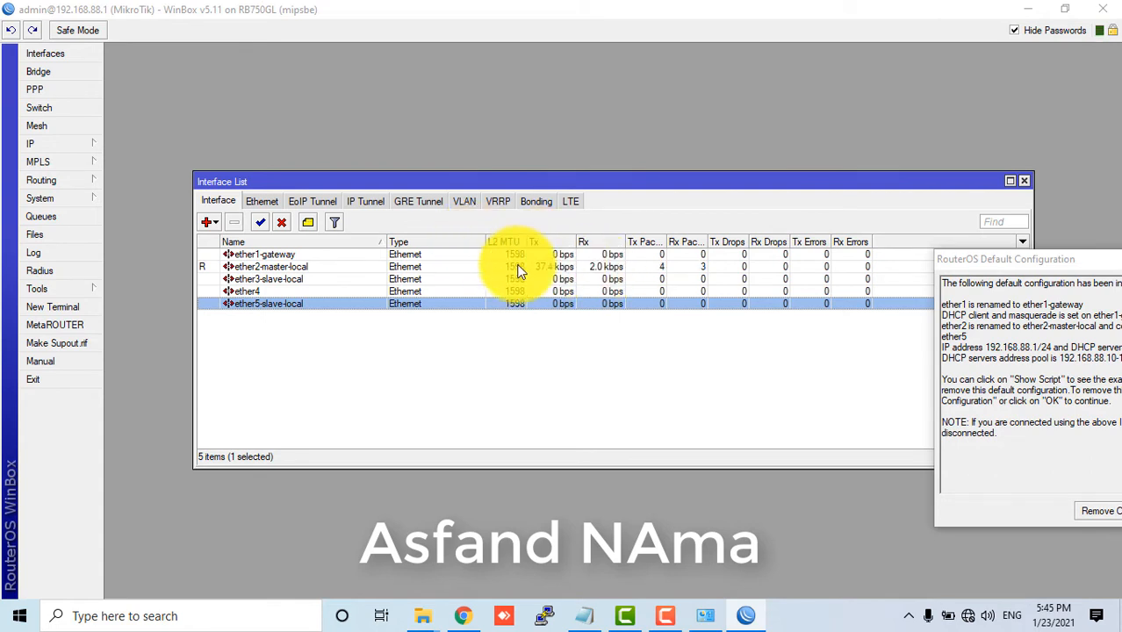
Step: Open the ether1-gateway interface and replace its name with PTCL In
{"action": "double_click", "coordinate": [266, 253]}
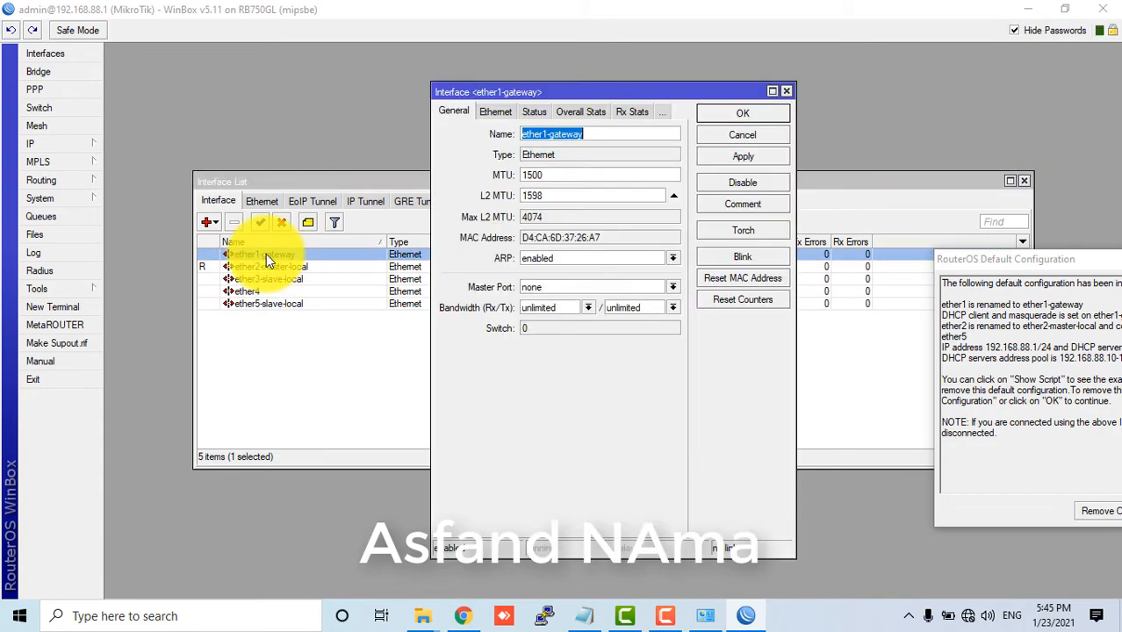
{"action": "double_click", "coordinate": [567, 134]}
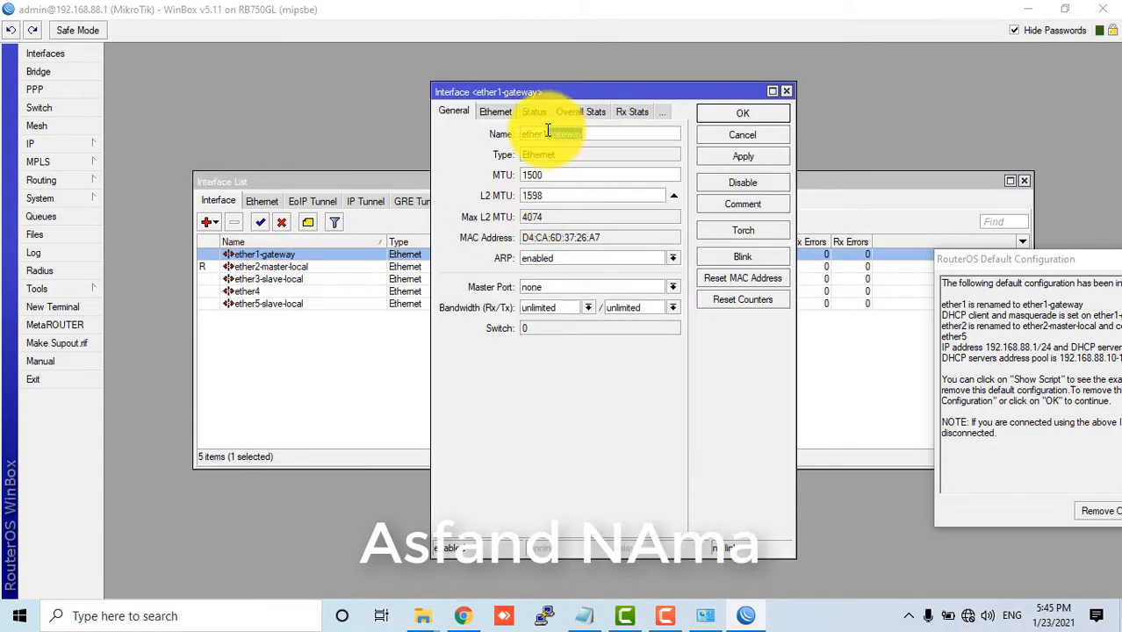
{"action": "key", "text": "BackSpace"}
{"action": "key", "text": "BackSpace"}
{"action": "key", "text": "BackSpace"}
{"action": "key", "text": "BackSpace"}
{"action": "key", "text": "BackSpace"}
{"action": "key", "text": "BackSpace"}
{"action": "key", "text": "BackSpace"}
{"action": "key", "text": "BackSpace"}
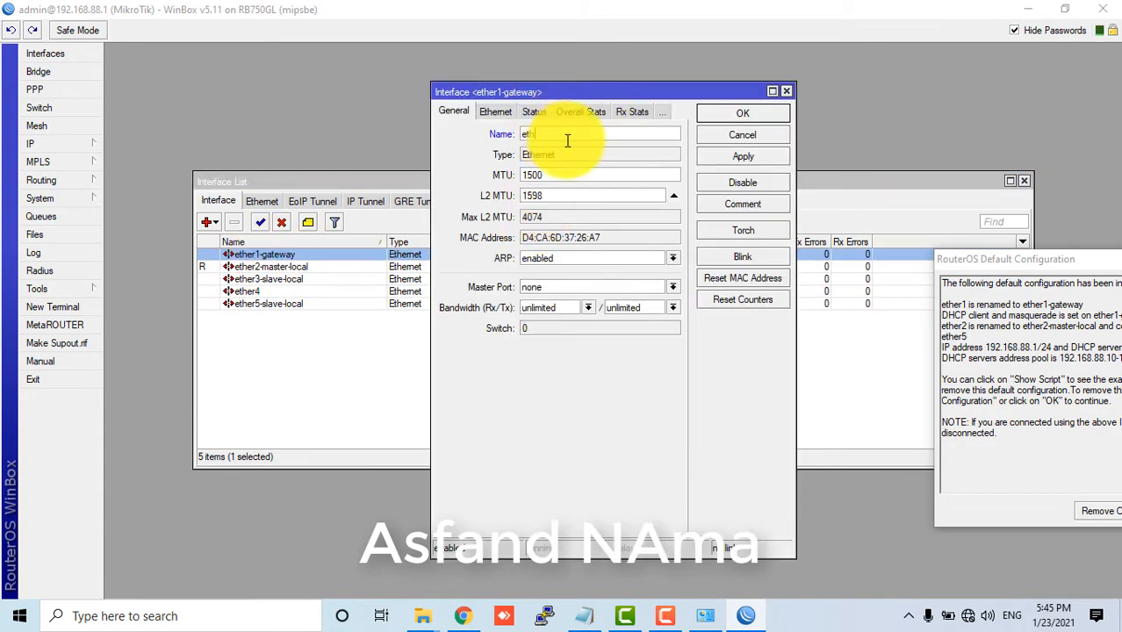
{"action": "type", "text": "WAN"}
{"action": "key", "text": "BackSpace"}
{"action": "key", "text": "BackSpace"}
{"action": "key", "text": "BackSpace"}
{"action": "type", "text": "PTCL In"}
Step: Add the comment "main input from ptcl fber" to the ether1-gateway interface and extend its name to PTCL In WAN
{"action": "left_click", "coordinate": [748, 205]}
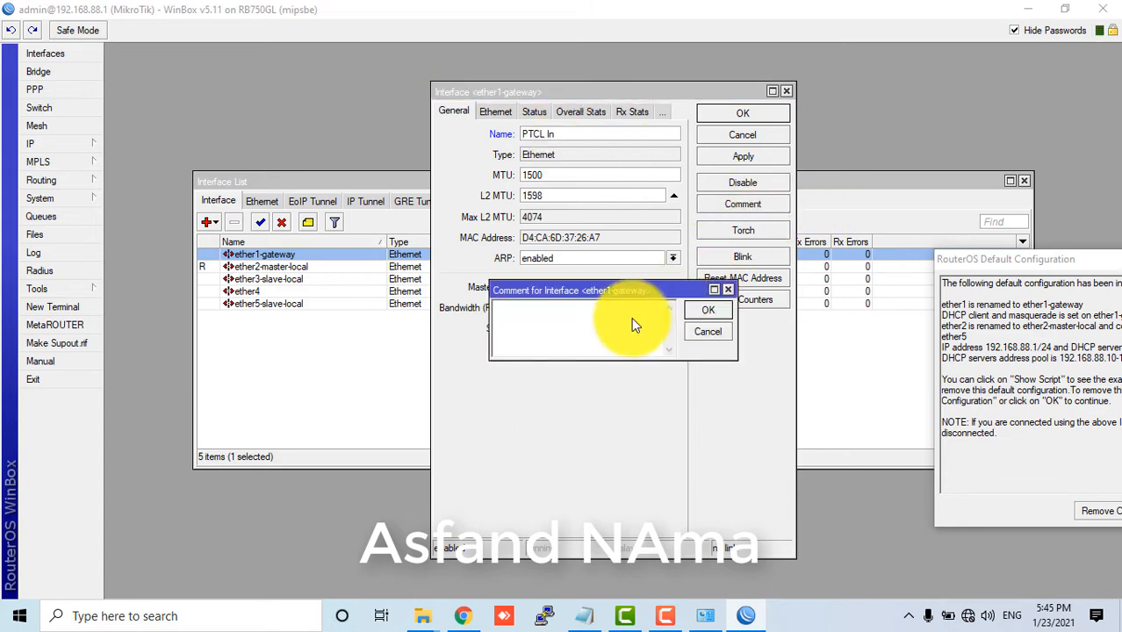
{"action": "type", "text": "main input from"}
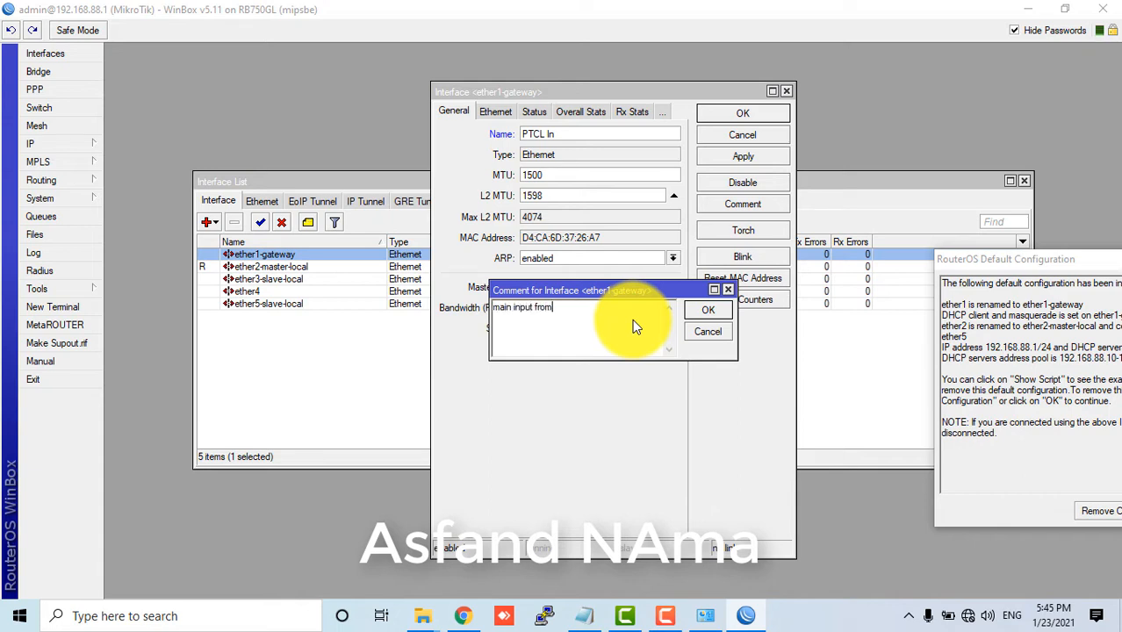
{"action": "type", "text": " ptcl fber"}
{"action": "left_click", "coordinate": [708, 309]}
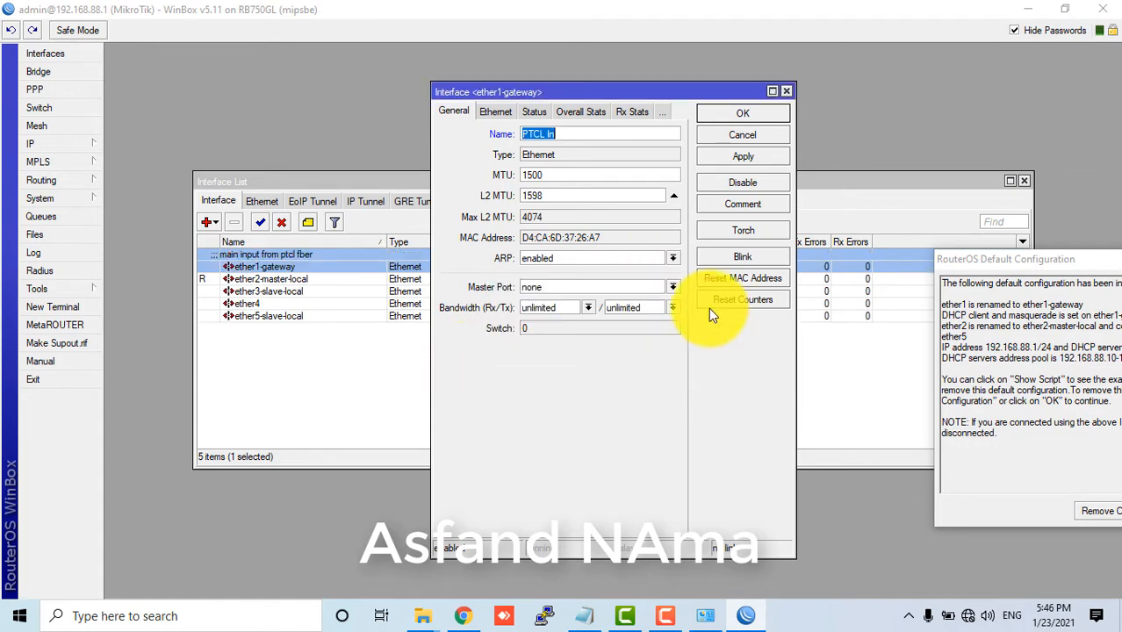
{"action": "left_click", "coordinate": [568, 134]}
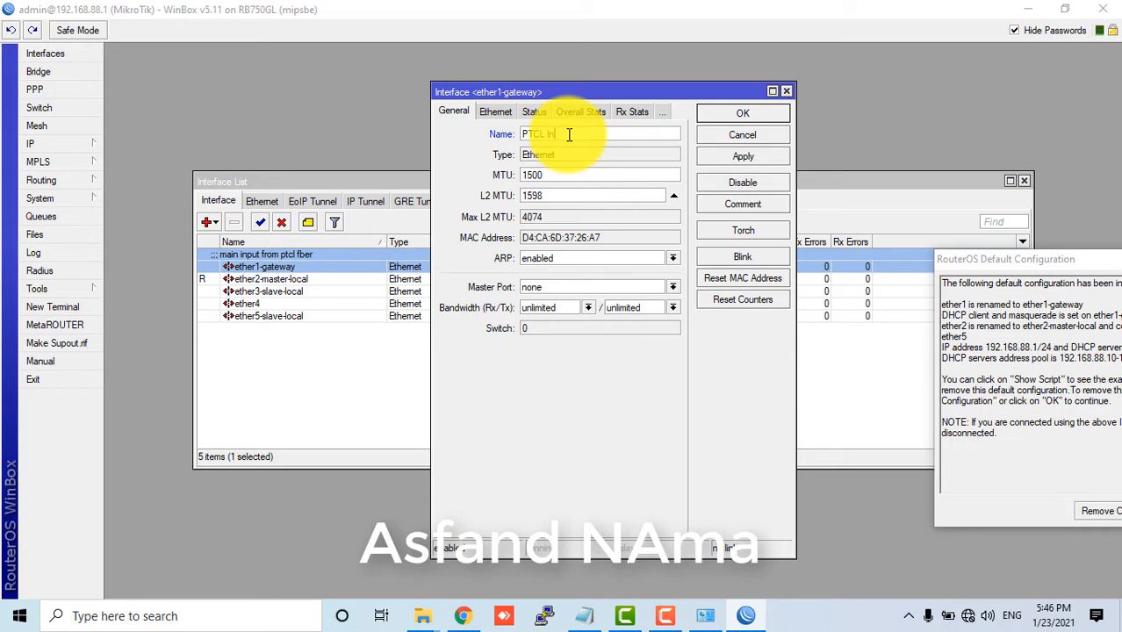
{"action": "type", "text": "WAN"}
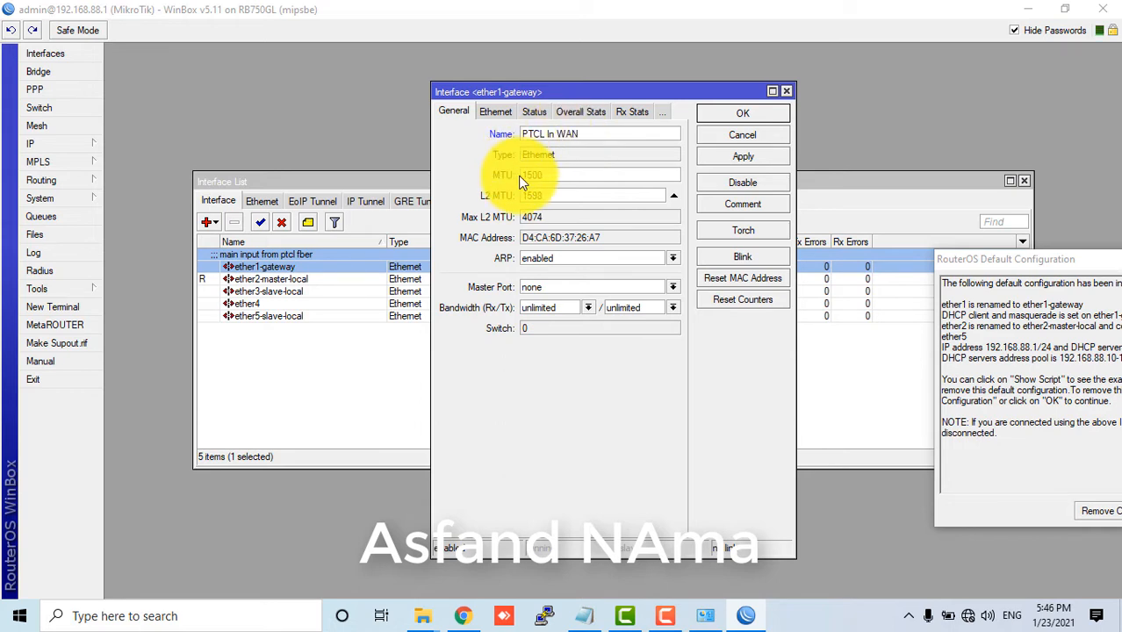
Step: Examine the MTU value and the available ARP modes and master port choices of the ether1-gateway interface
{"action": "left_click_drag", "start_coordinate": [554, 175], "coordinate": [510, 176]}
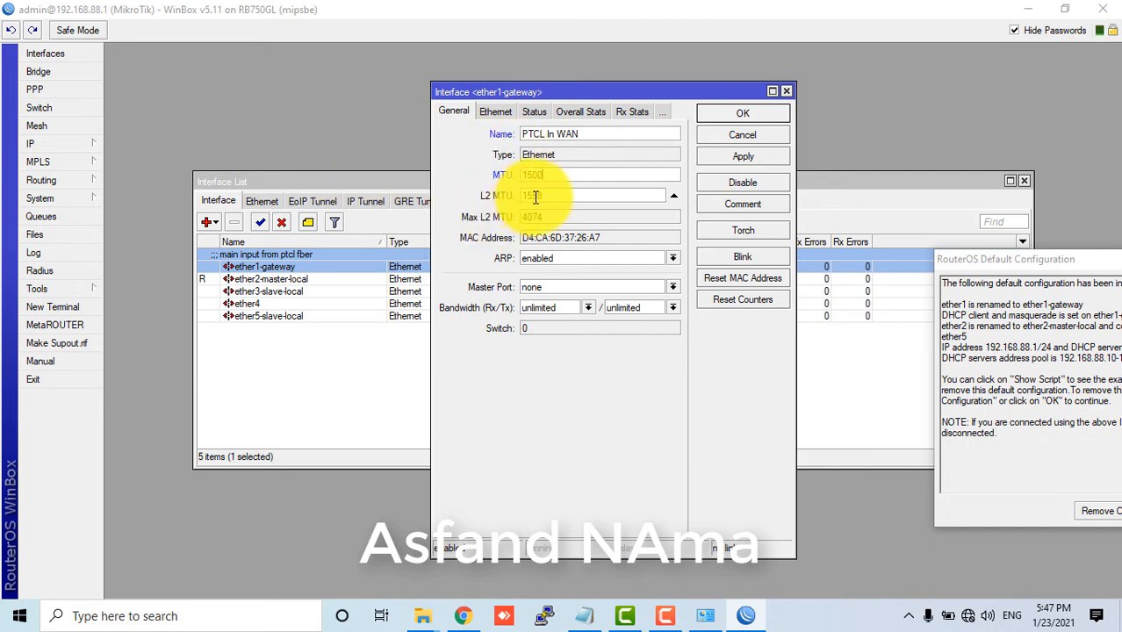
{"action": "left_click", "coordinate": [548, 257]}
{"action": "left_click", "coordinate": [548, 257]}
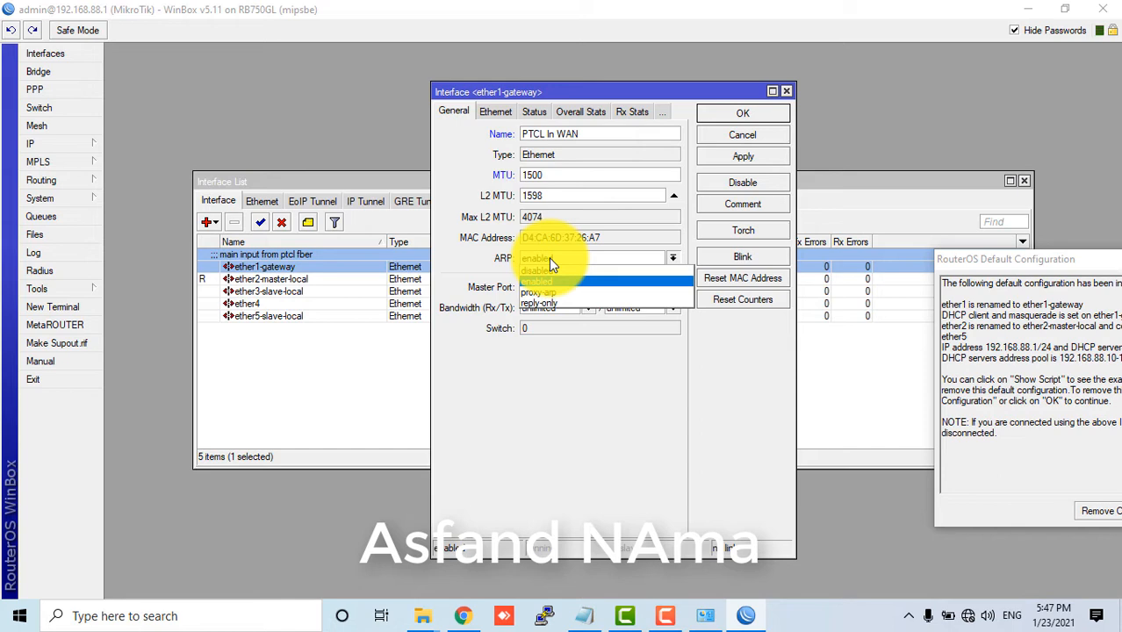
{"action": "left_click", "coordinate": [537, 281]}
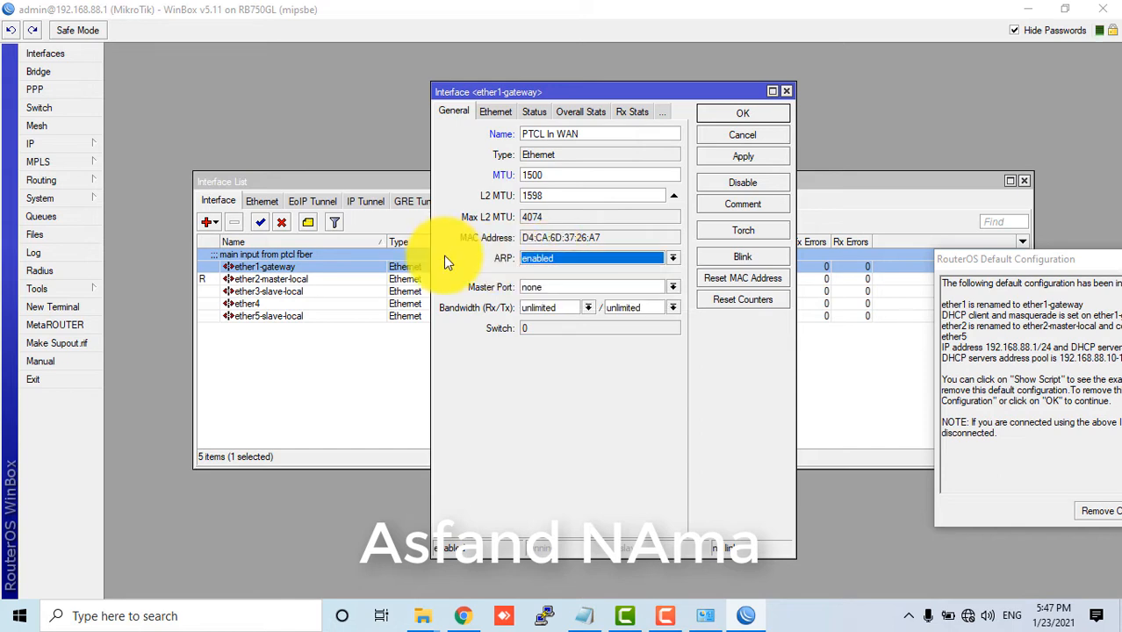
{"action": "left_click", "coordinate": [543, 290]}
{"action": "left_click", "coordinate": [543, 288]}
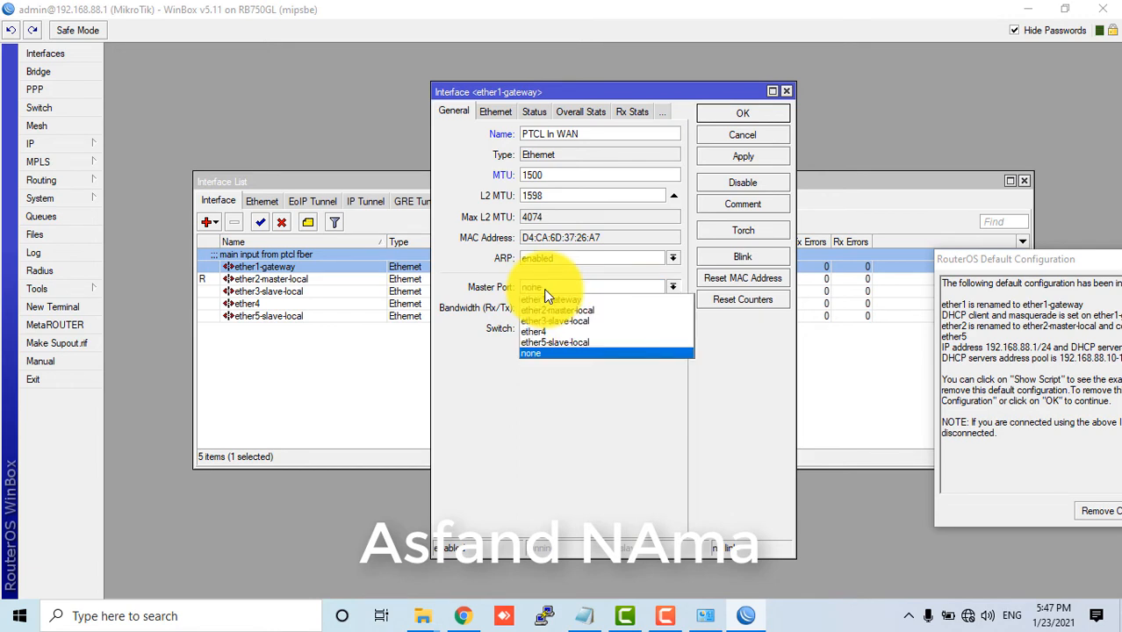
{"action": "left_click", "coordinate": [490, 301]}
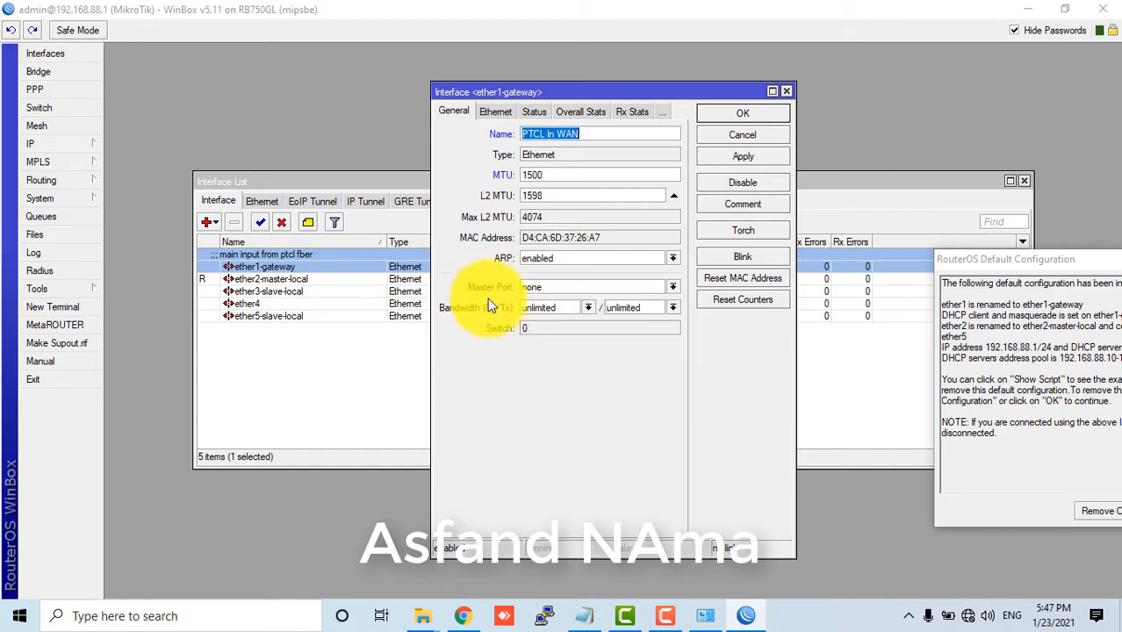
Step: Try an Rx bandwidth limit of 2M on ether1-gateway, look through the Tx limits, and restore Rx to unlimited
{"action": "left_click", "coordinate": [584, 314]}
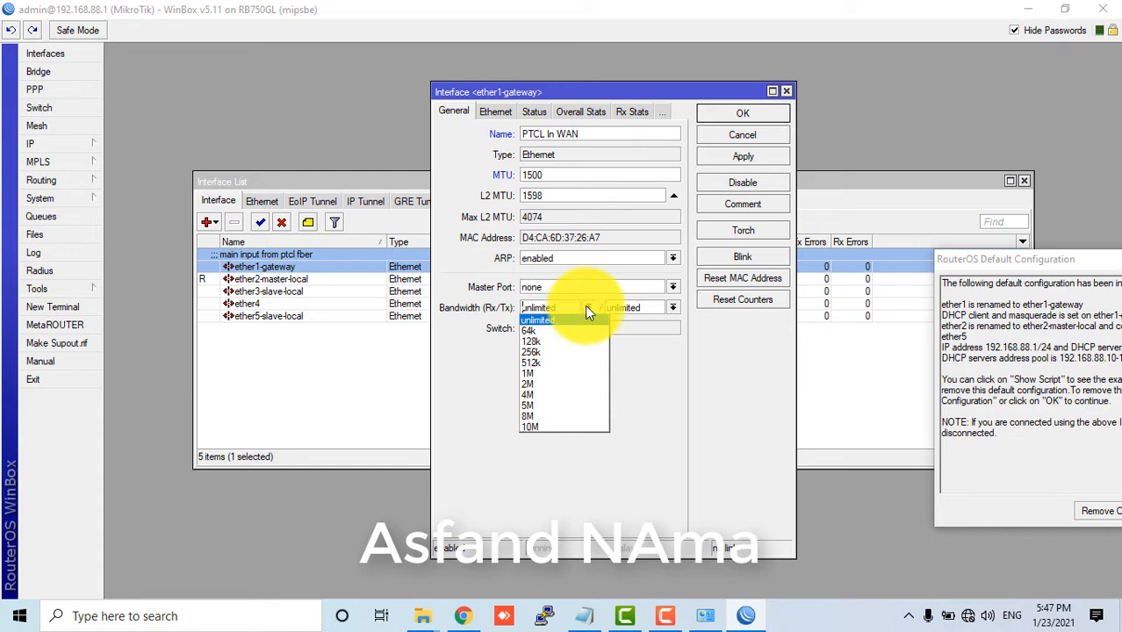
{"action": "left_click", "coordinate": [587, 310]}
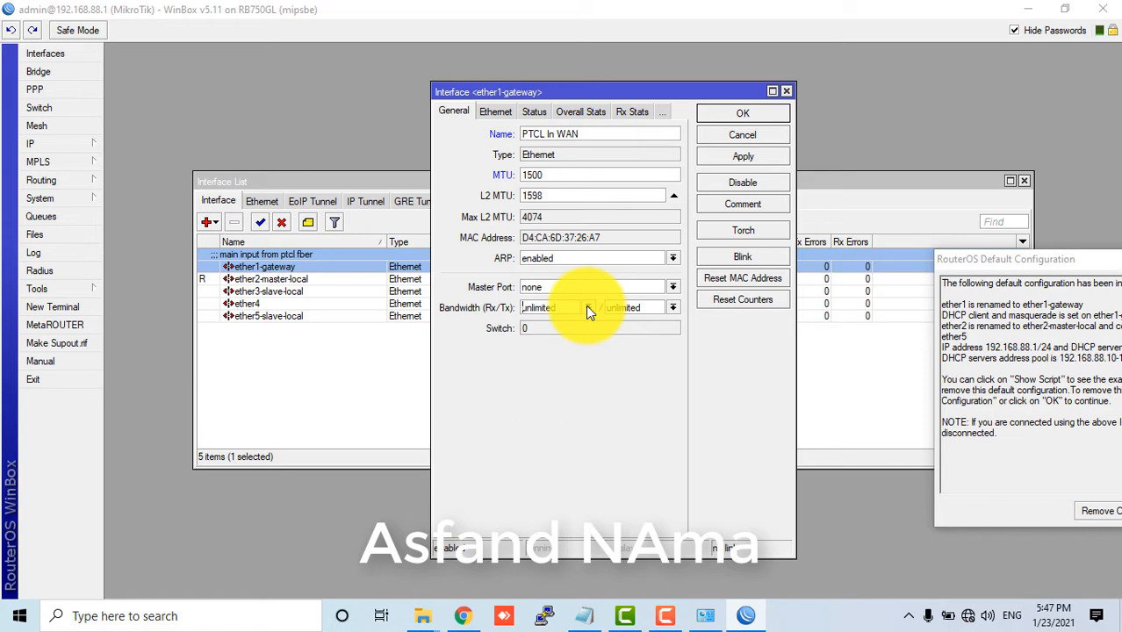
{"action": "left_click", "coordinate": [587, 308]}
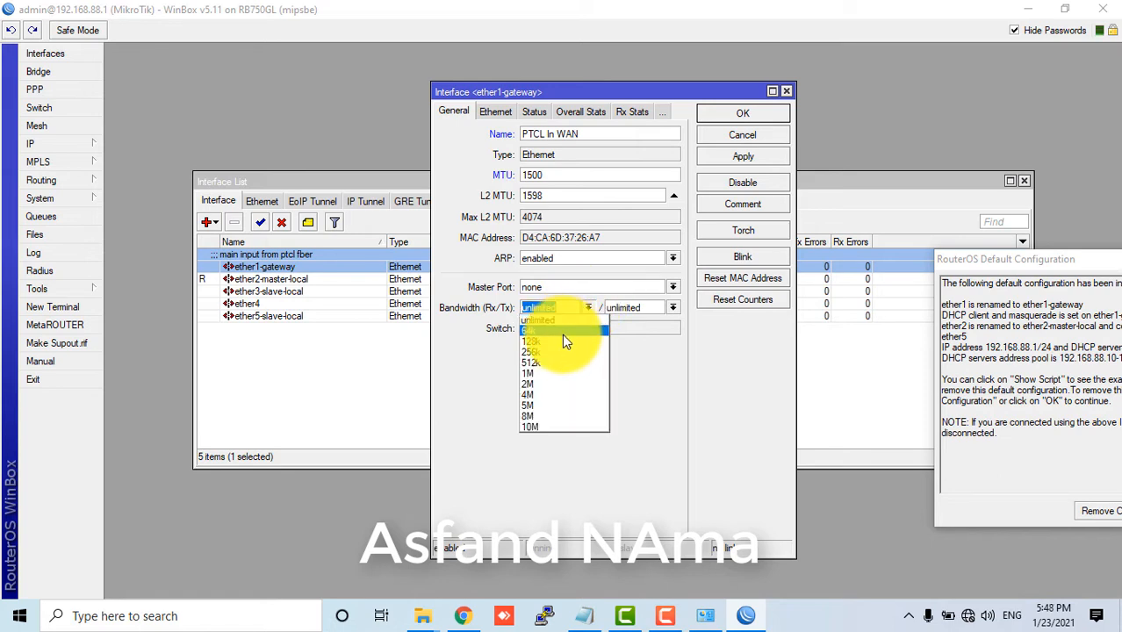
{"action": "left_click", "coordinate": [557, 379]}
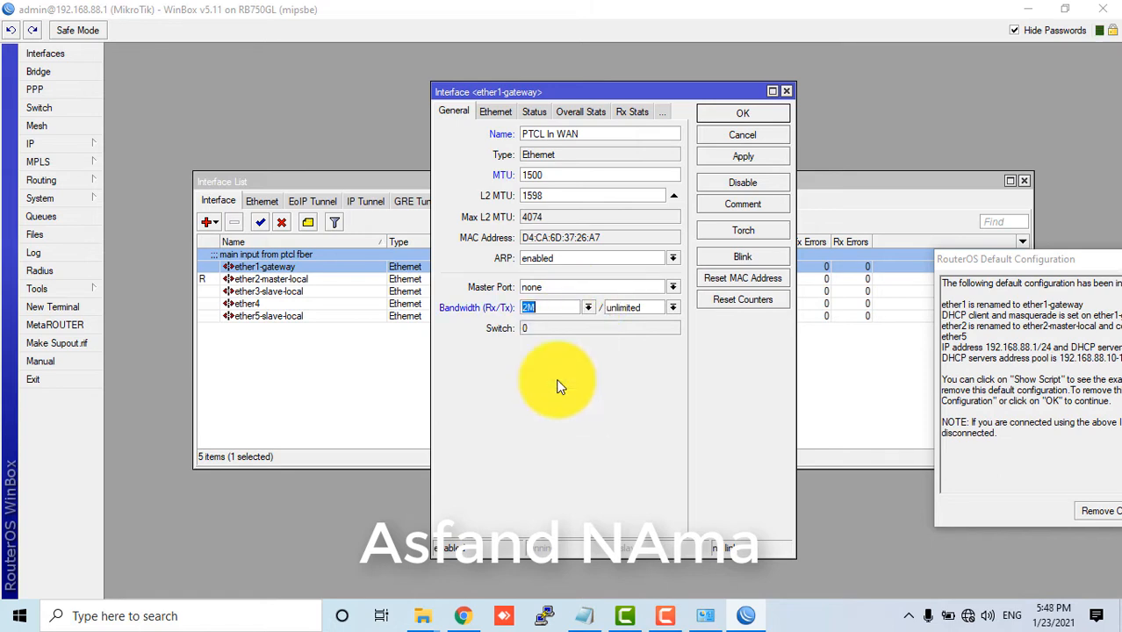
{"action": "left_click", "coordinate": [672, 308]}
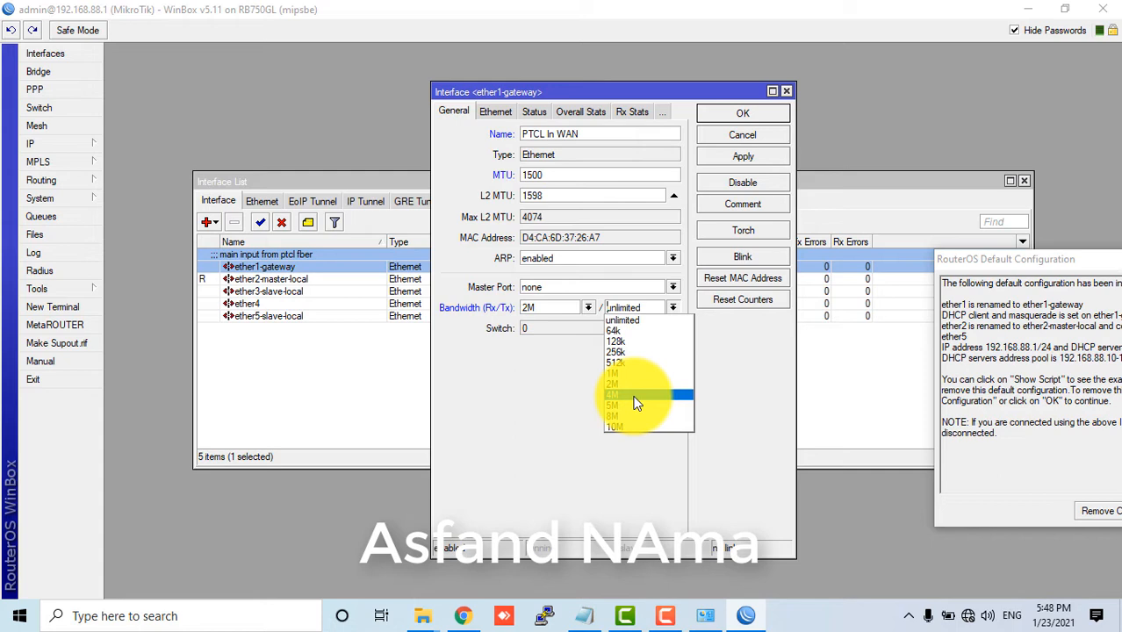
{"action": "left_click", "coordinate": [586, 311]}
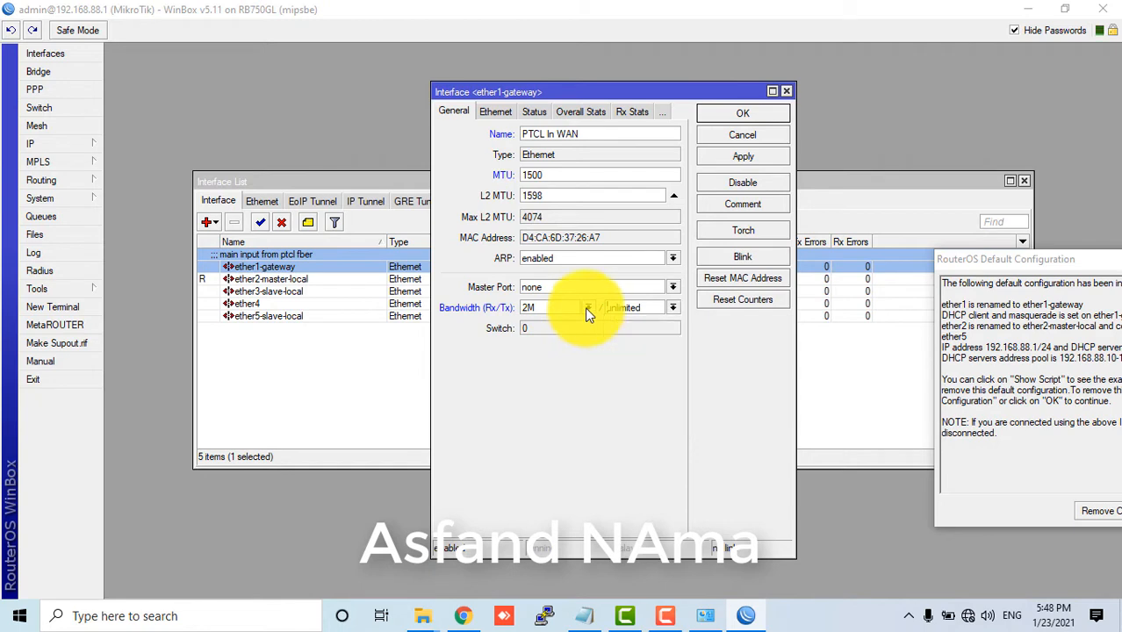
{"action": "left_click", "coordinate": [586, 309]}
{"action": "left_click", "coordinate": [577, 316]}
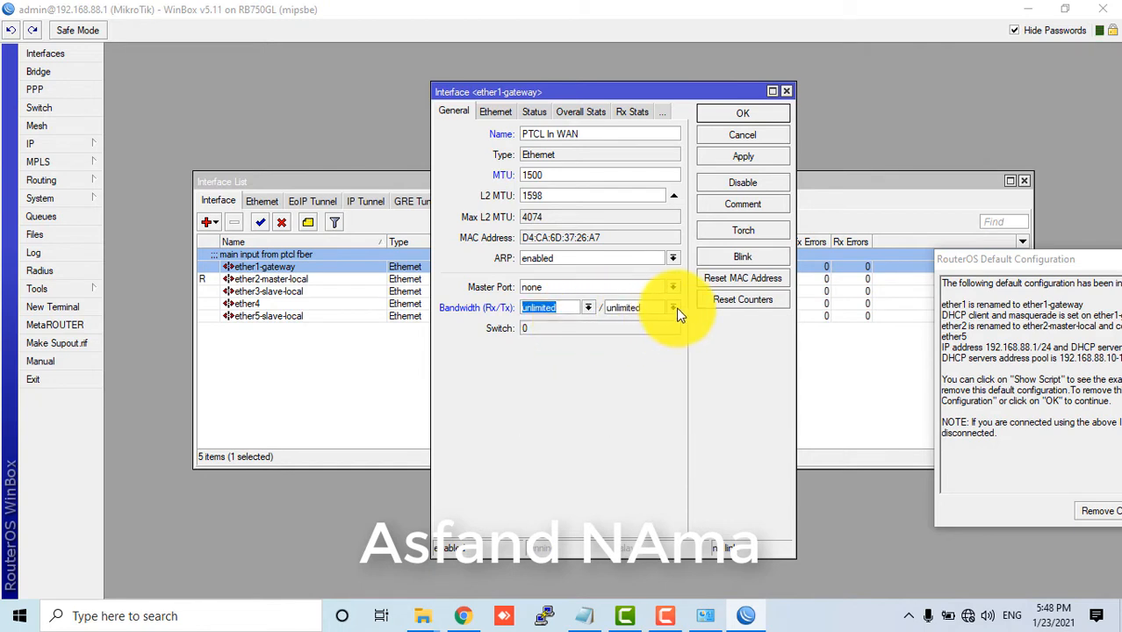
Step: Set the Ethernet speed of ether1-gateway to 1Gbps, check its link status, and apply the interface changes
{"action": "left_click", "coordinate": [497, 111]}
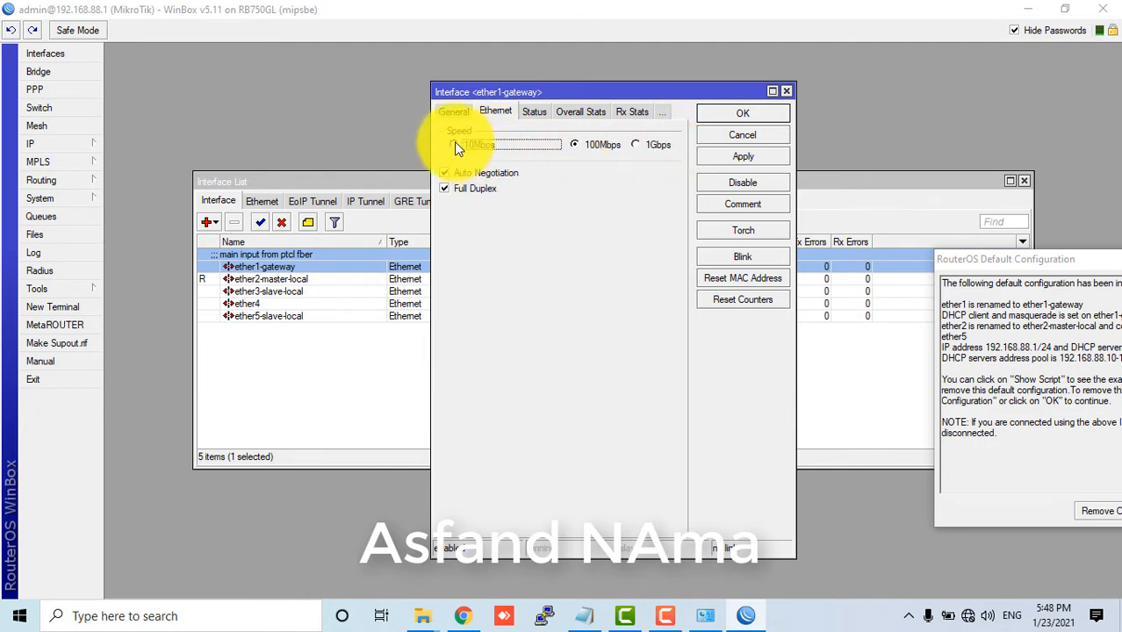
{"action": "left_click", "coordinate": [638, 144]}
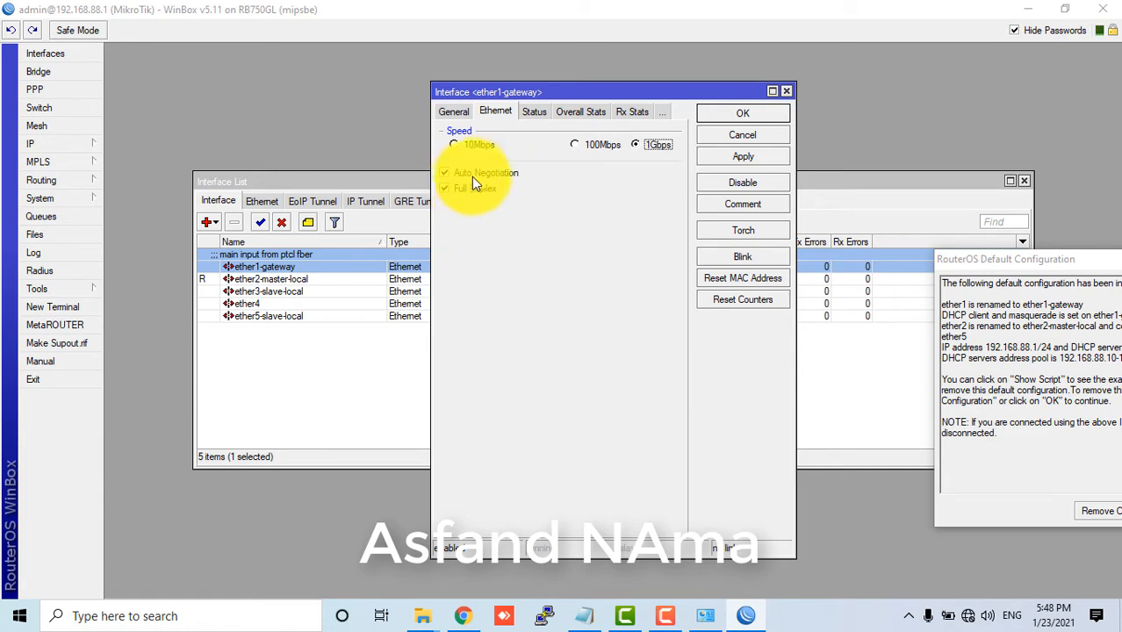
{"action": "left_click", "coordinate": [534, 112]}
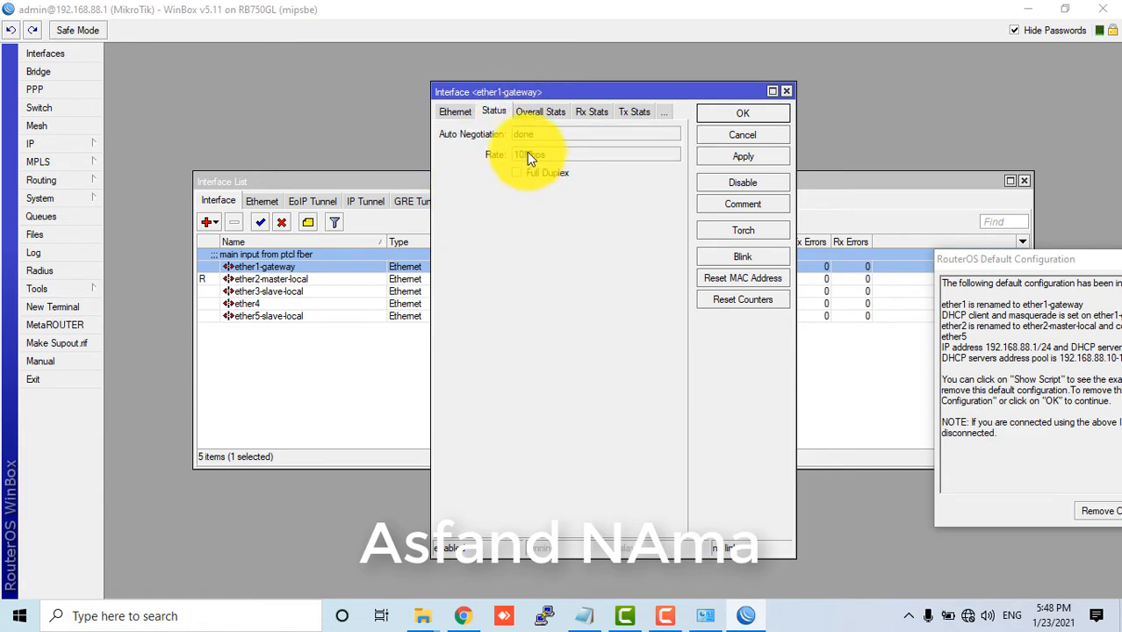
{"action": "left_click", "coordinate": [748, 158]}
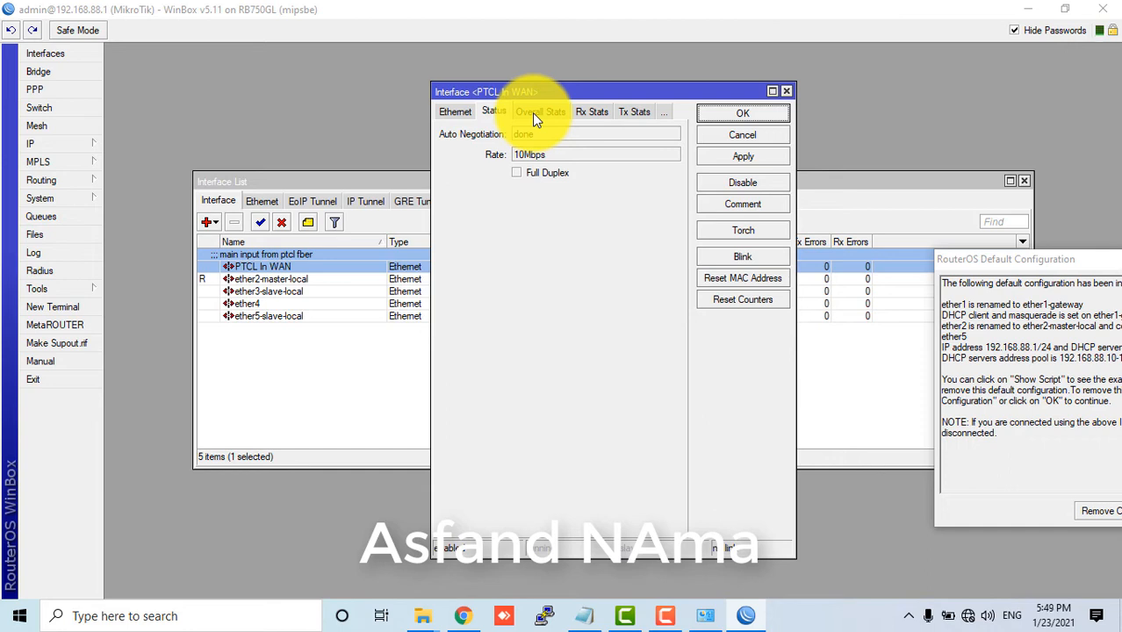
Step: Examine the overall, receive, transmit and traffic statistics of the PTCL In WAN interface and close its window
{"action": "left_click", "coordinate": [538, 114]}
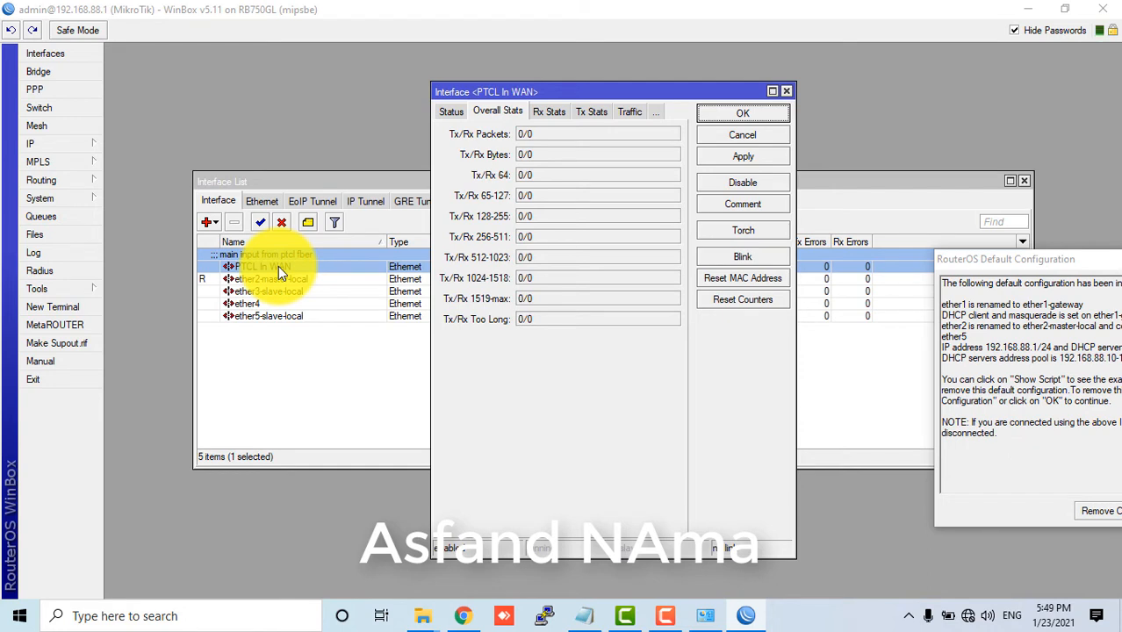
{"action": "left_click", "coordinate": [546, 112]}
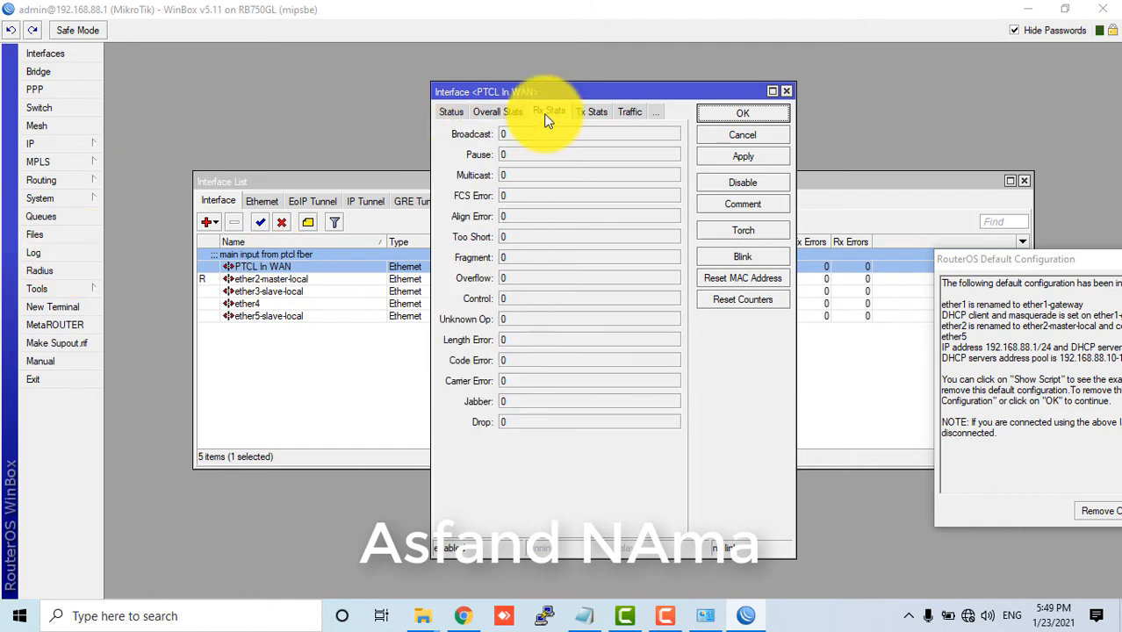
{"action": "left_click", "coordinate": [599, 113]}
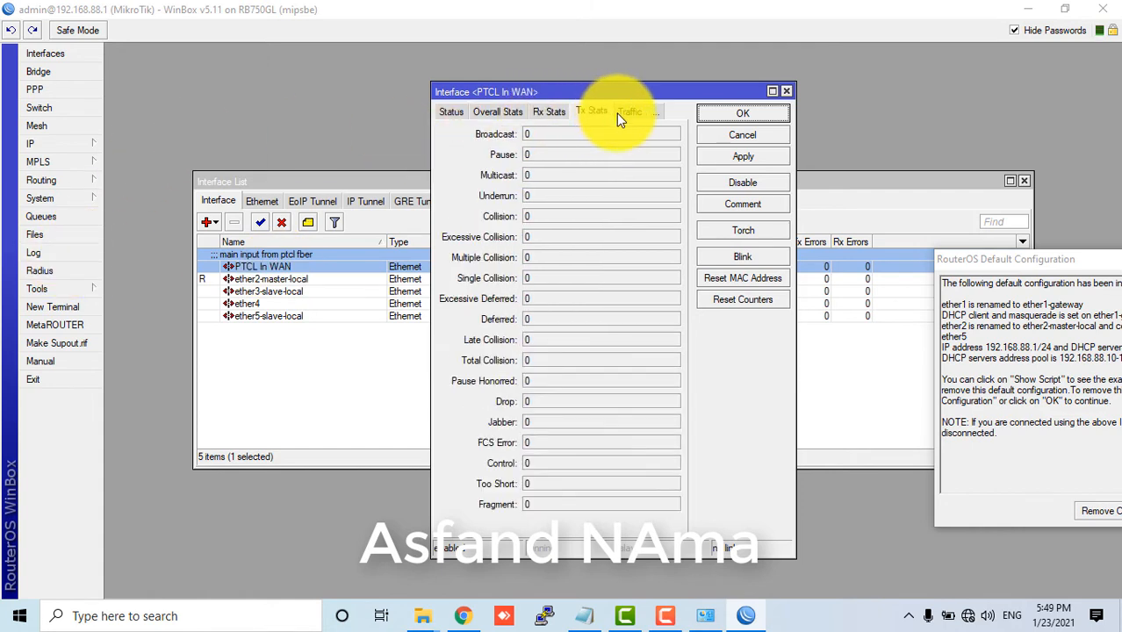
{"action": "left_click", "coordinate": [618, 113]}
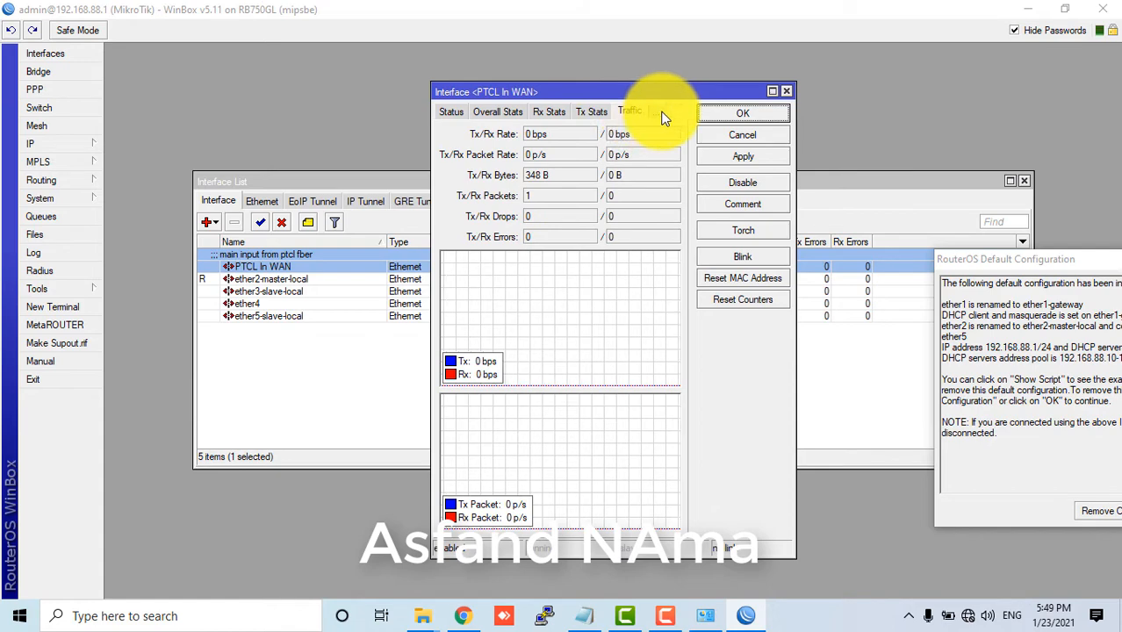
{"action": "left_click", "coordinate": [744, 112]}
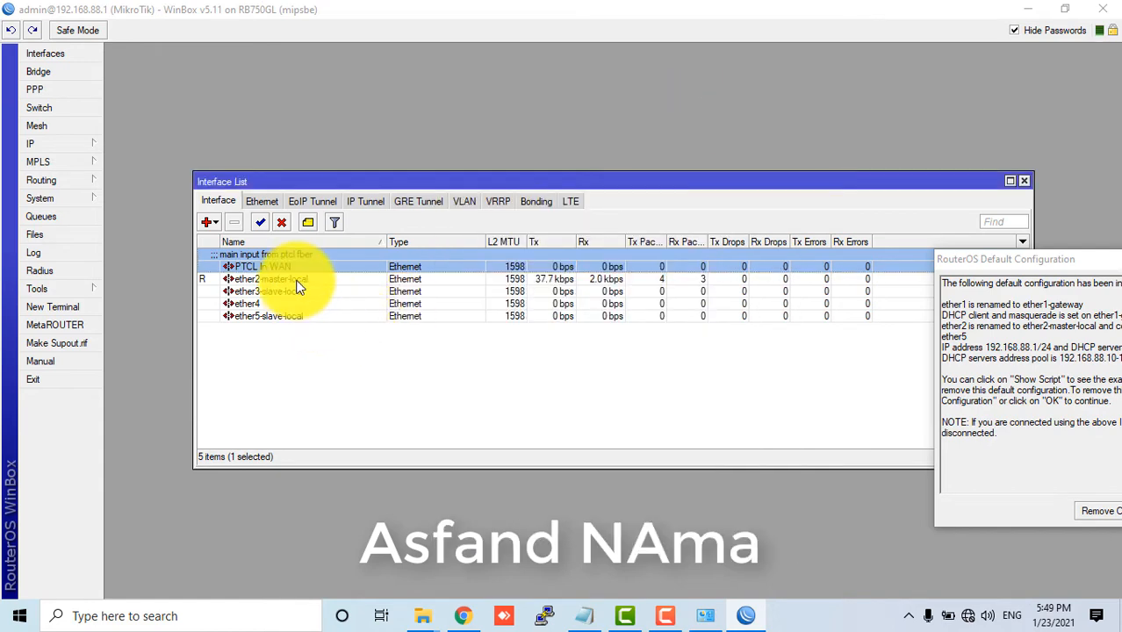
Step: Open the ether2-master-local interface and replace its name with out
{"action": "left_click", "coordinate": [298, 282]}
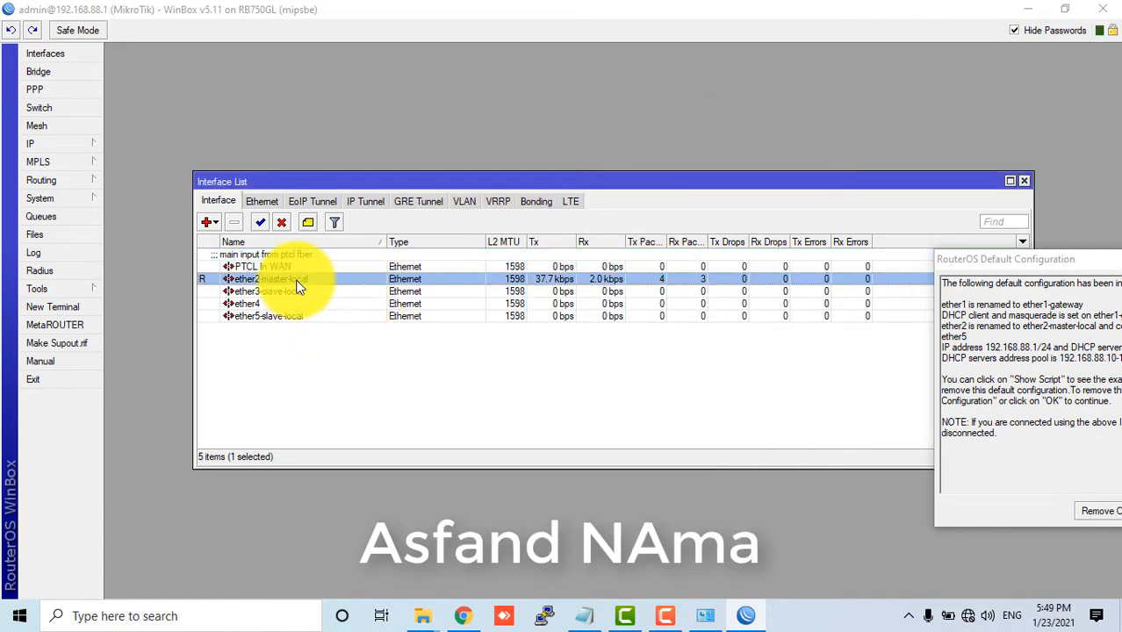
{"action": "double_click", "coordinate": [225, 279]}
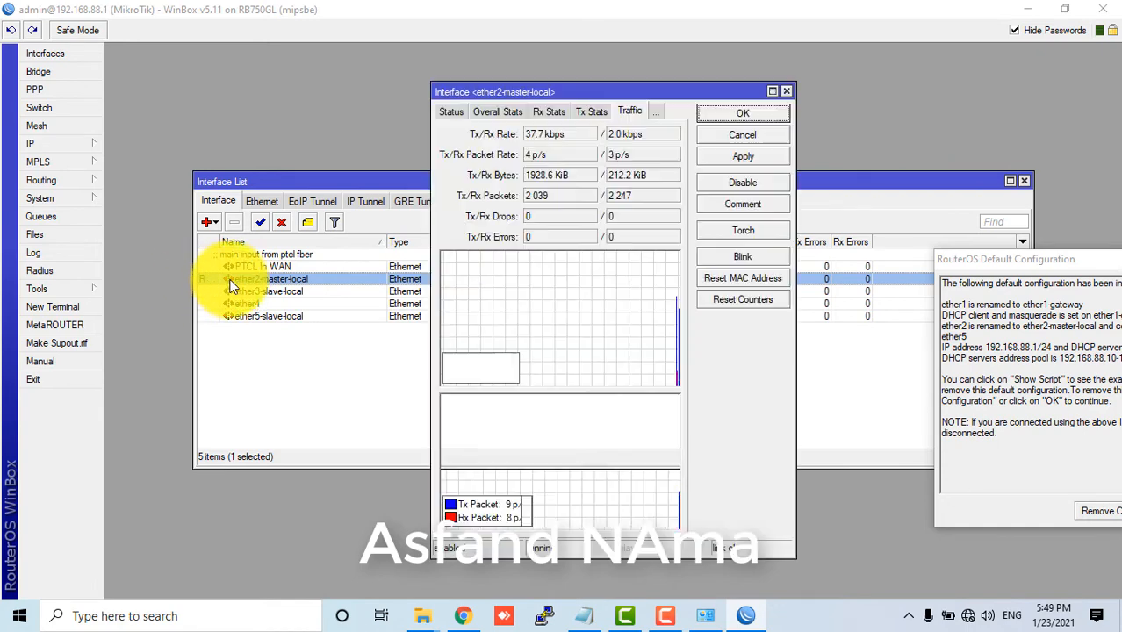
{"action": "left_click", "coordinate": [455, 115]}
{"action": "left_click", "coordinate": [456, 114]}
{"action": "left_click", "coordinate": [455, 116]}
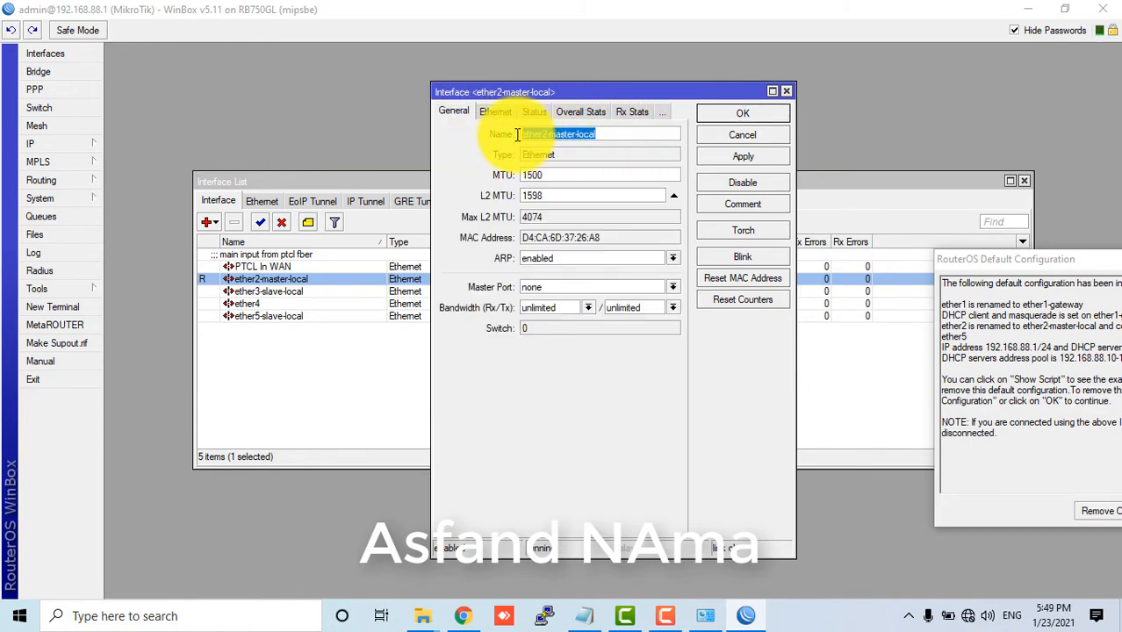
{"action": "type", "text": "out"}
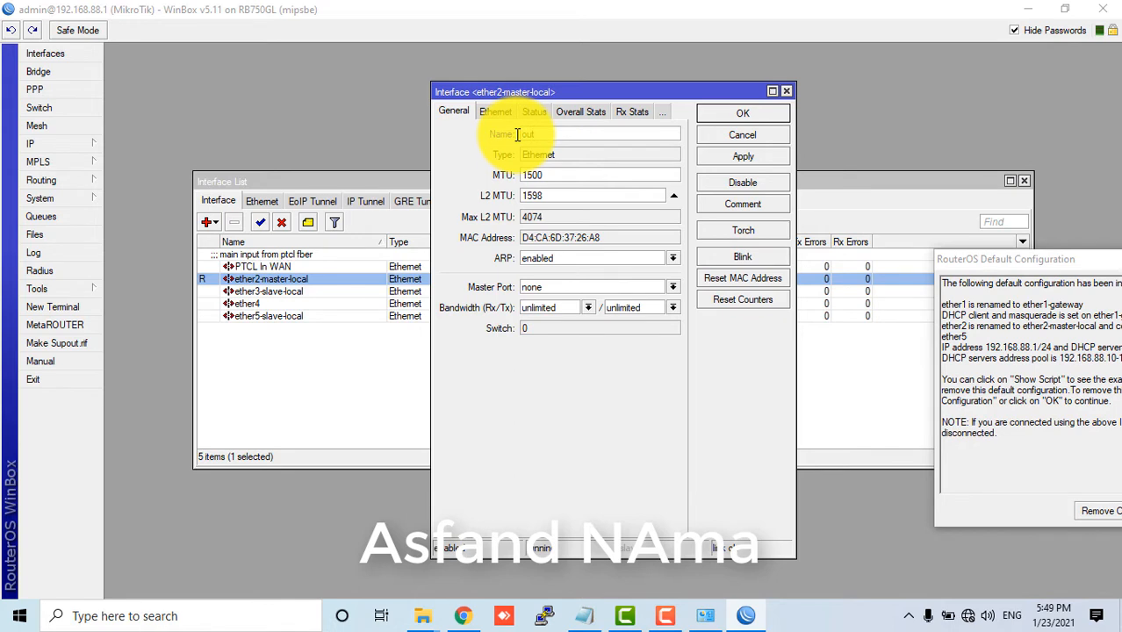
Step: Set the Ethernet speed of ether2-master-local to 1Gbps and apply the interface changes
{"action": "left_click", "coordinate": [482, 112]}
{"action": "left_click", "coordinate": [636, 145]}
{"action": "left_click", "coordinate": [743, 156]}
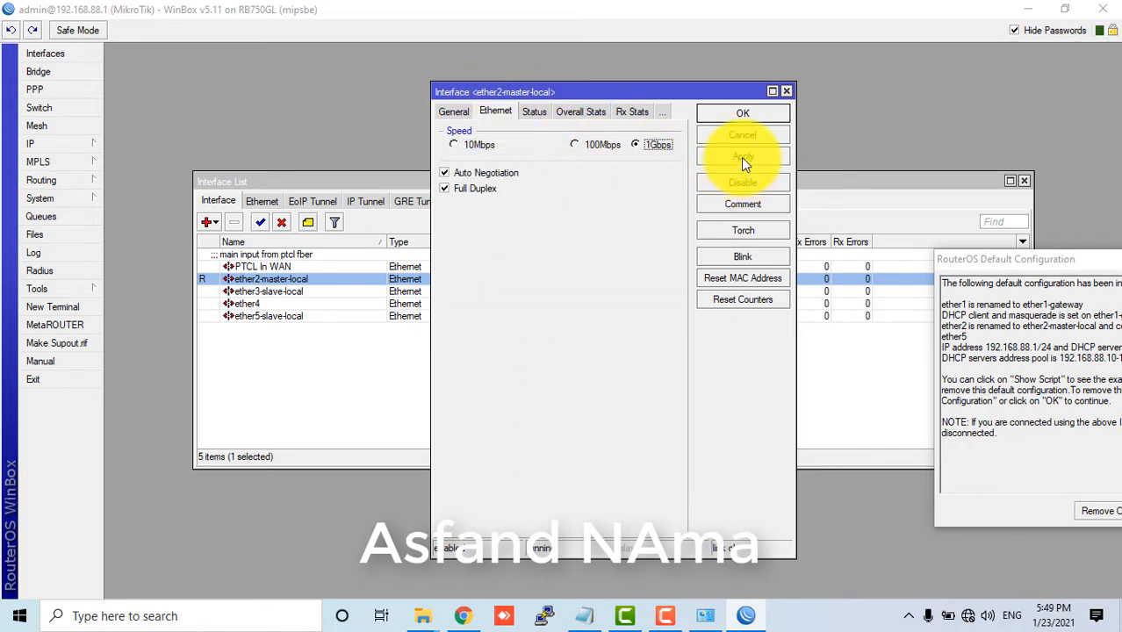
Step: Examine the link status, packet statistics and traffic graphs of the out interface and close its window
{"action": "left_click", "coordinate": [536, 111]}
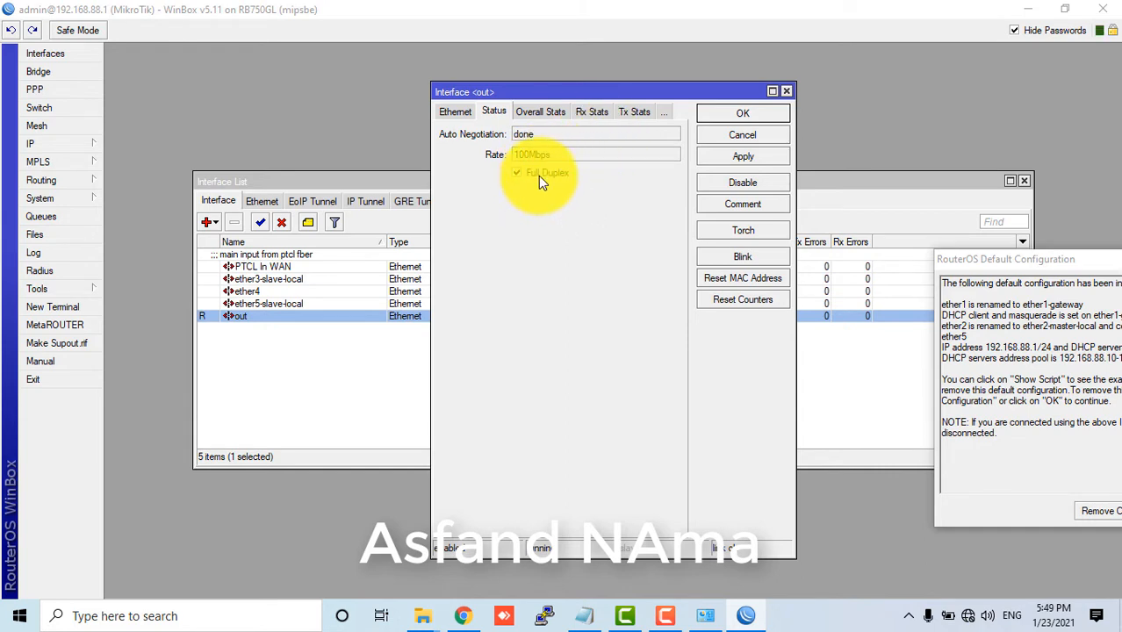
{"action": "left_click", "coordinate": [537, 112]}
{"action": "left_click", "coordinate": [592, 113]}
{"action": "left_click", "coordinate": [595, 112]}
{"action": "left_click", "coordinate": [634, 112]}
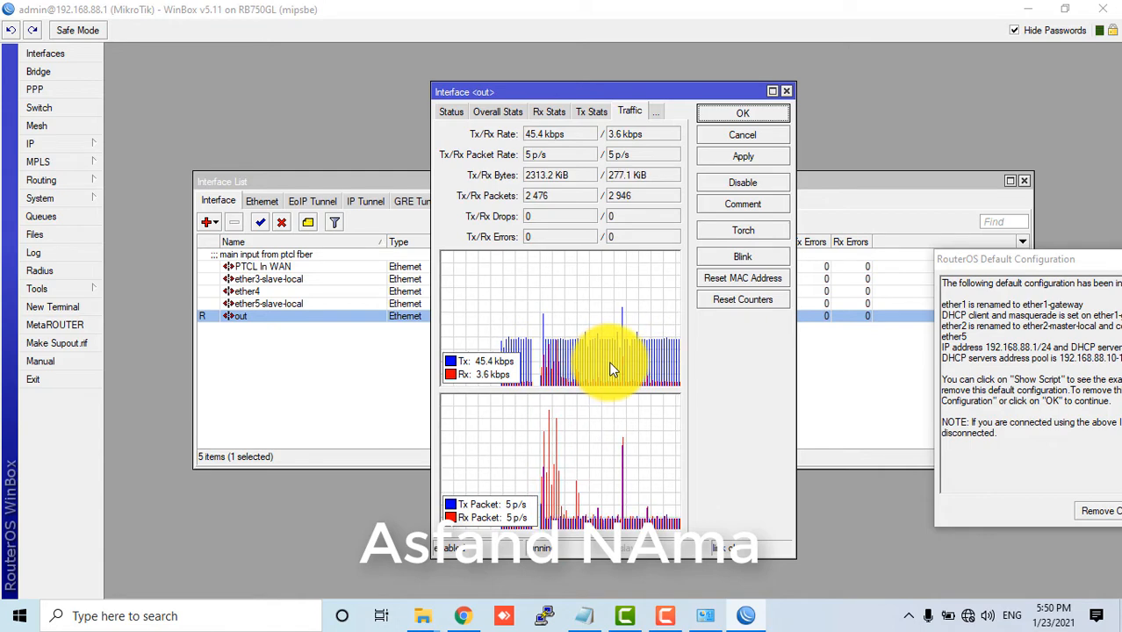
{"action": "left_click", "coordinate": [713, 116]}
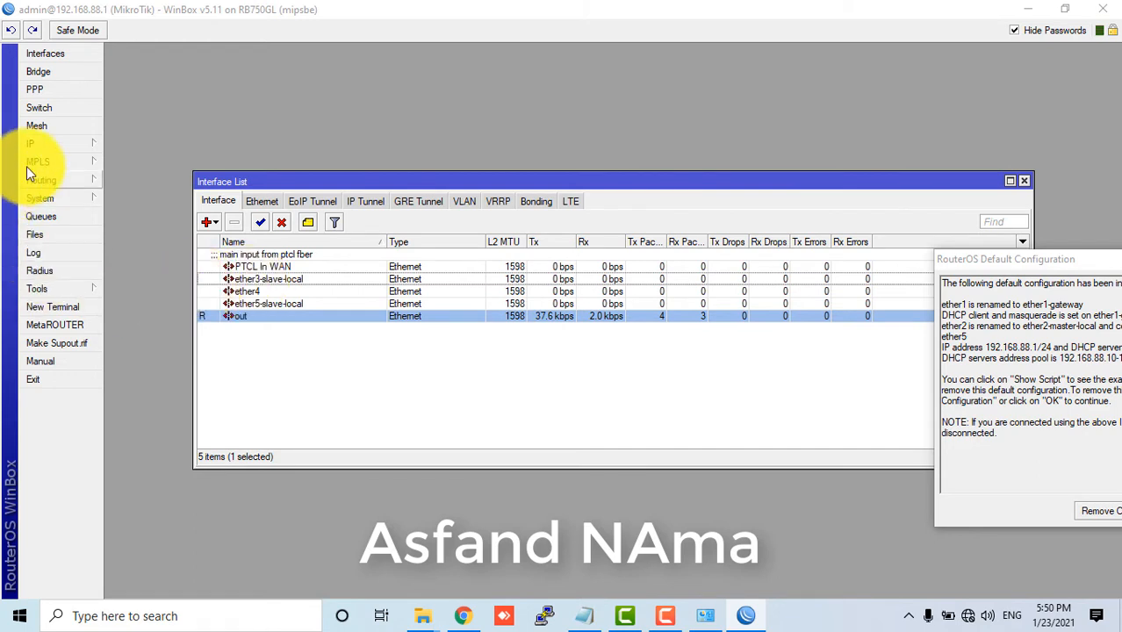
Step: Create a new bridge interface, keeping its default name and settings
{"action": "left_click", "coordinate": [45, 150]}
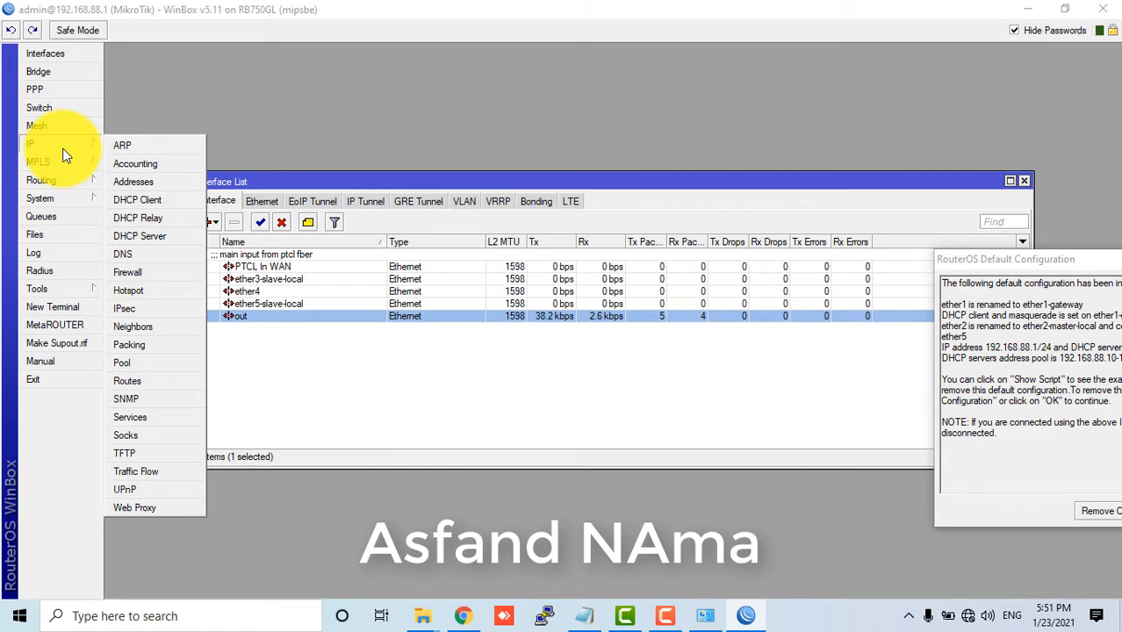
{"action": "left_click", "coordinate": [65, 71]}
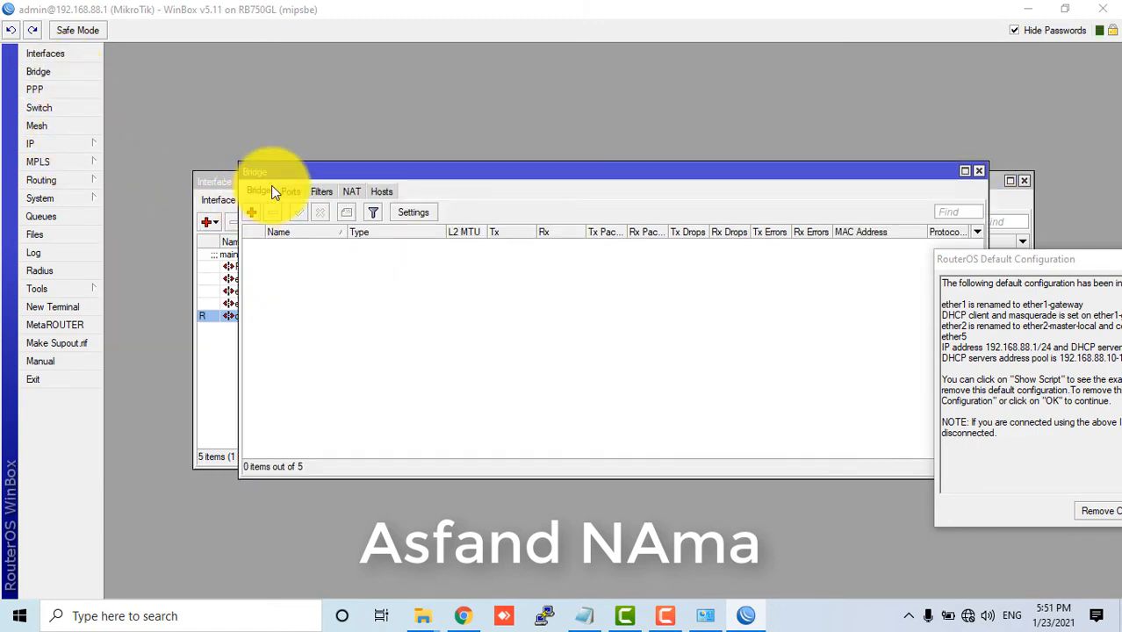
{"action": "left_click_drag", "start_coordinate": [283, 177], "coordinate": [313, 256]}
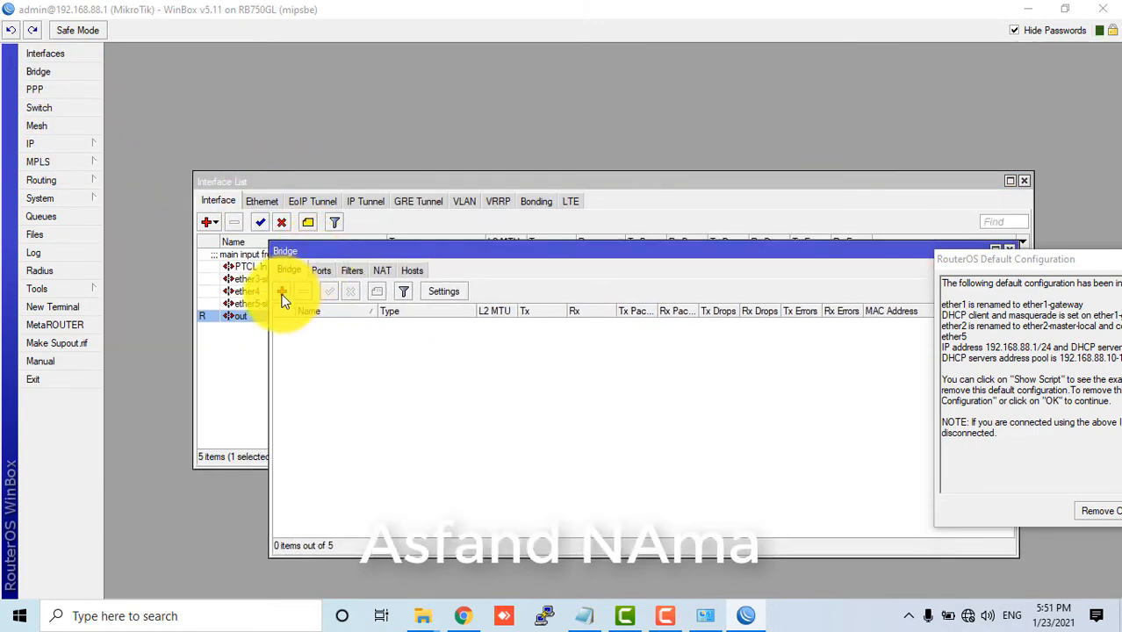
{"action": "left_click", "coordinate": [282, 293]}
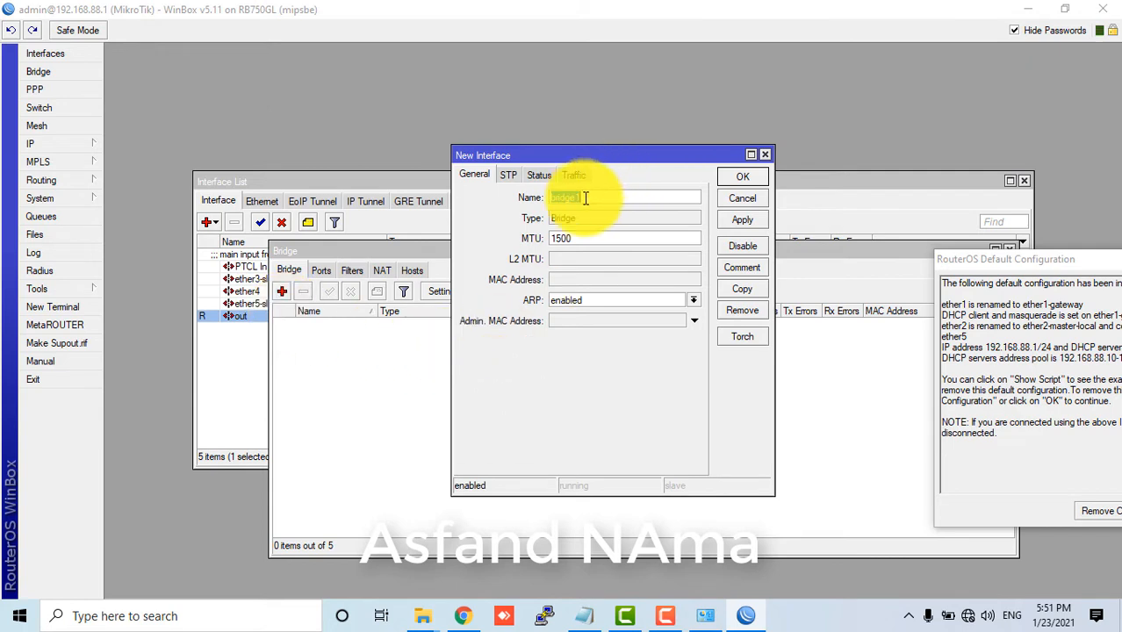
{"action": "left_click", "coordinate": [754, 219]}
{"action": "left_click", "coordinate": [746, 178]}
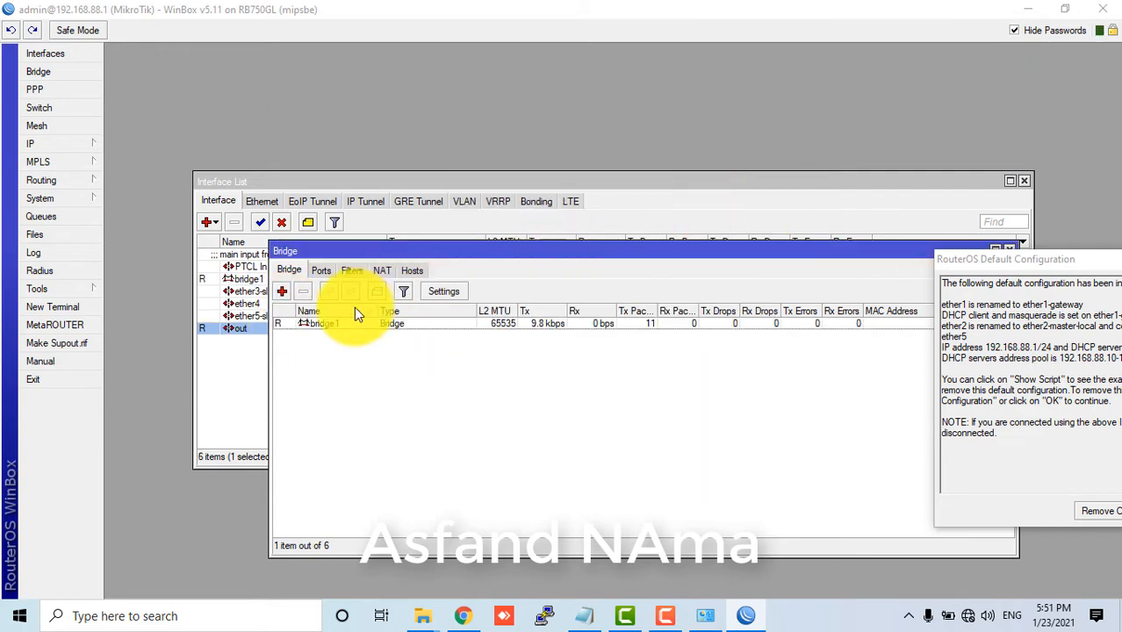
Step: Add ether4 as a port of bridge1 with the default priority and path cost
{"action": "left_click", "coordinate": [324, 327]}
{"action": "left_click", "coordinate": [322, 270]}
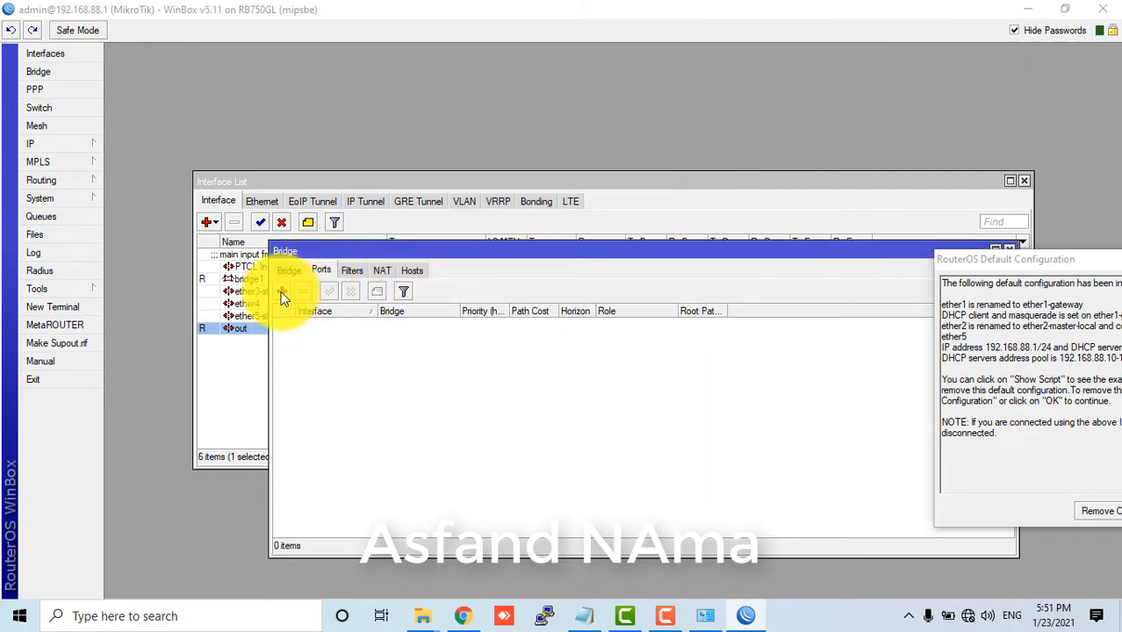
{"action": "left_click_drag", "start_coordinate": [339, 248], "coordinate": [429, 251]}
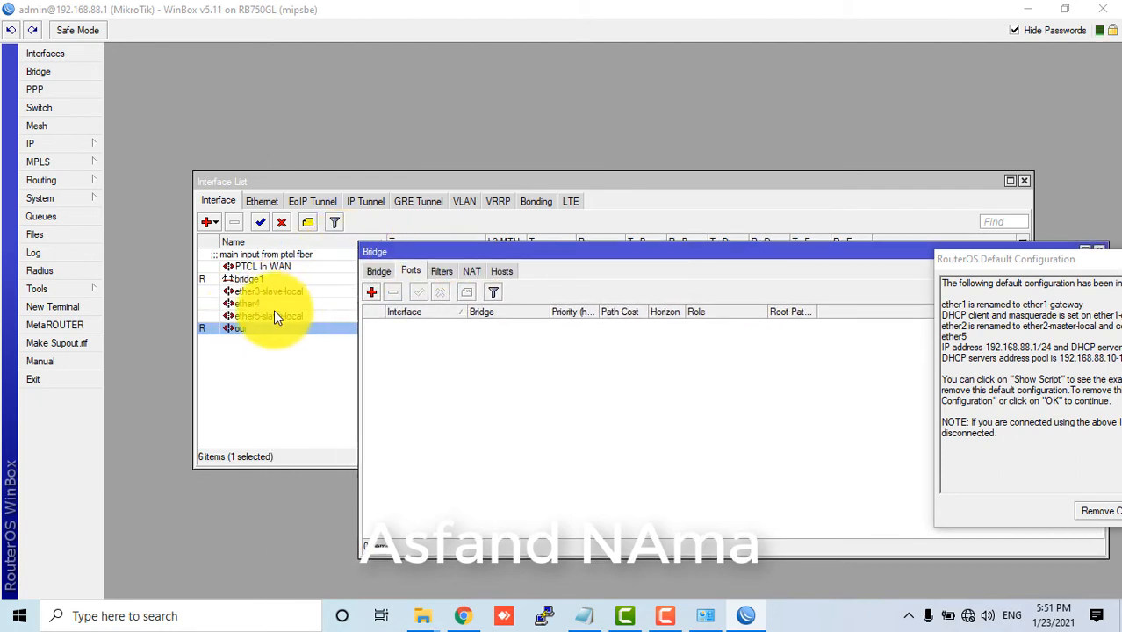
{"action": "left_click", "coordinate": [372, 294]}
{"action": "left_click", "coordinate": [693, 200]}
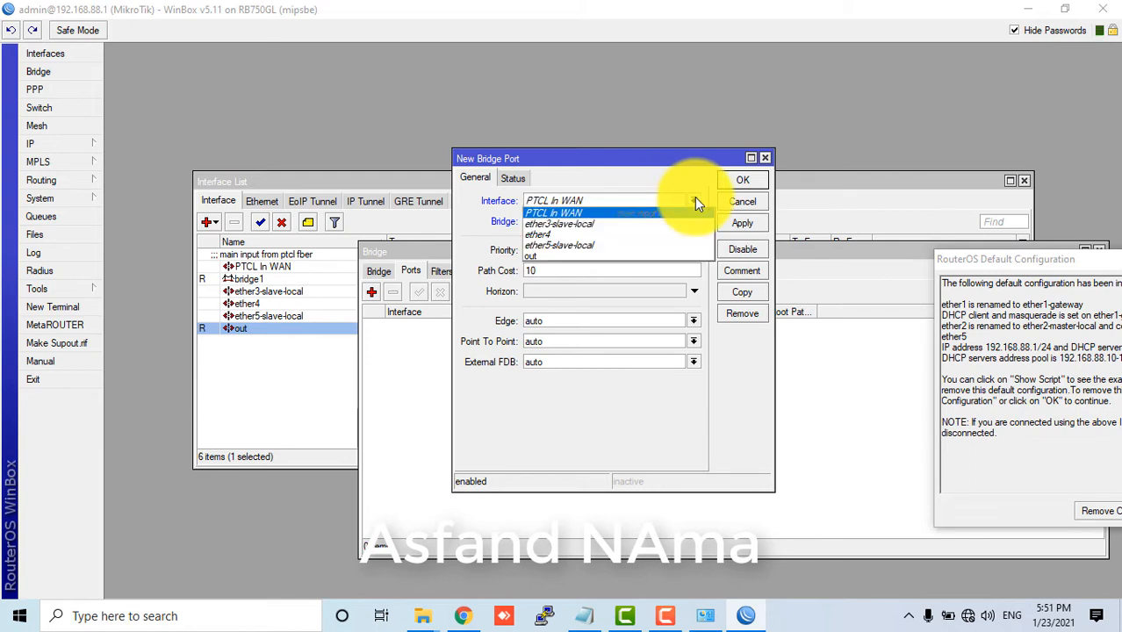
{"action": "left_click", "coordinate": [653, 235]}
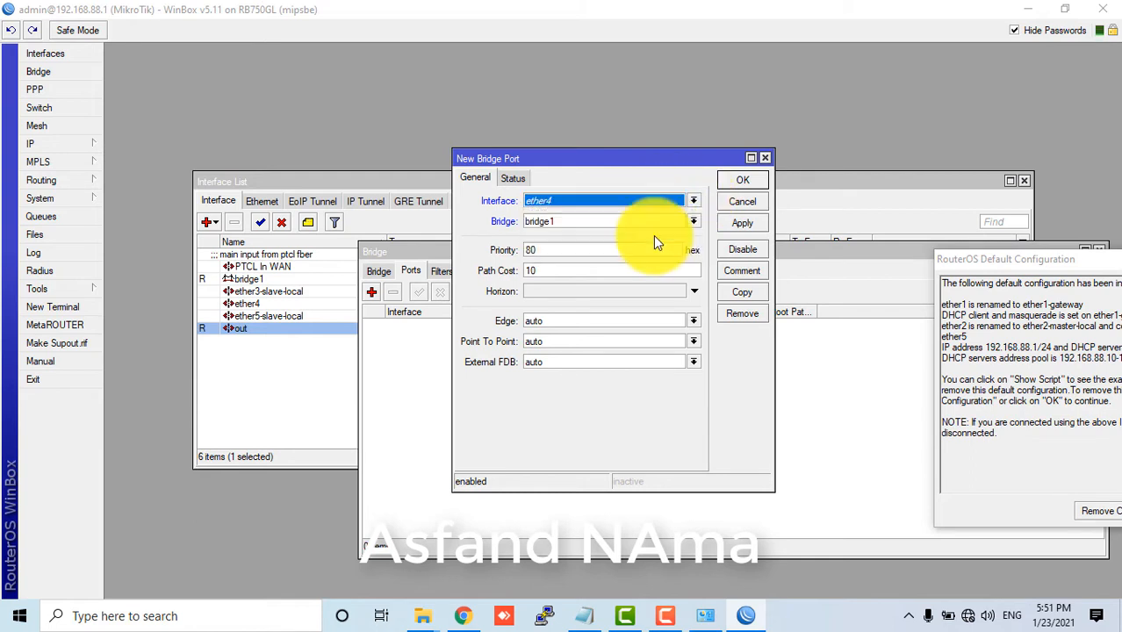
{"action": "left_click", "coordinate": [693, 222]}
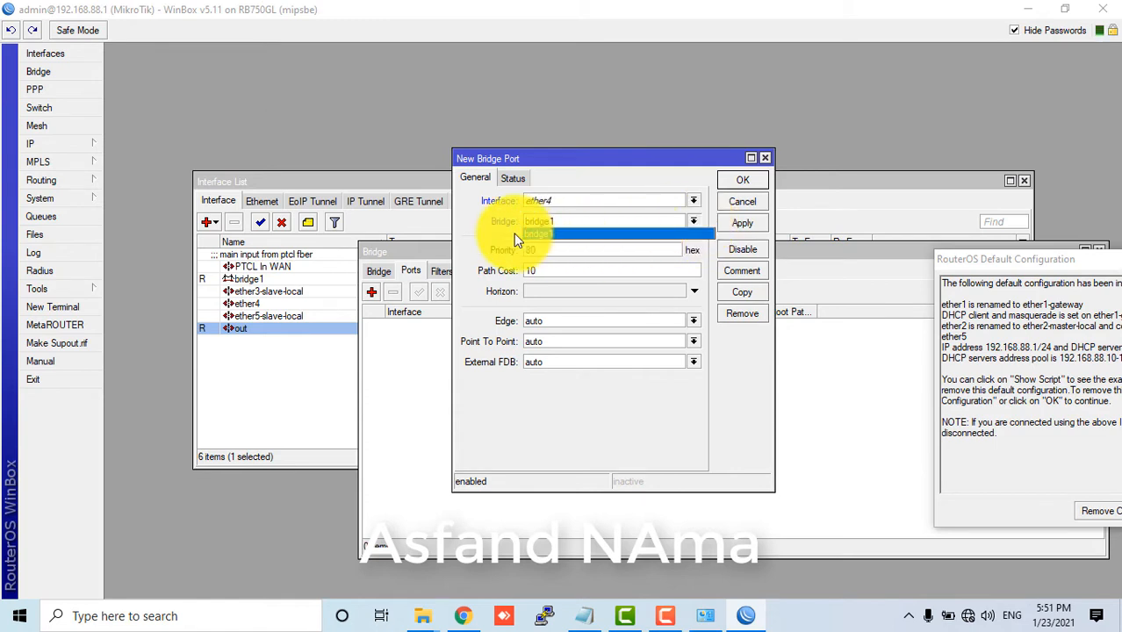
{"action": "left_click", "coordinate": [693, 235]}
{"action": "left_click", "coordinate": [742, 223]}
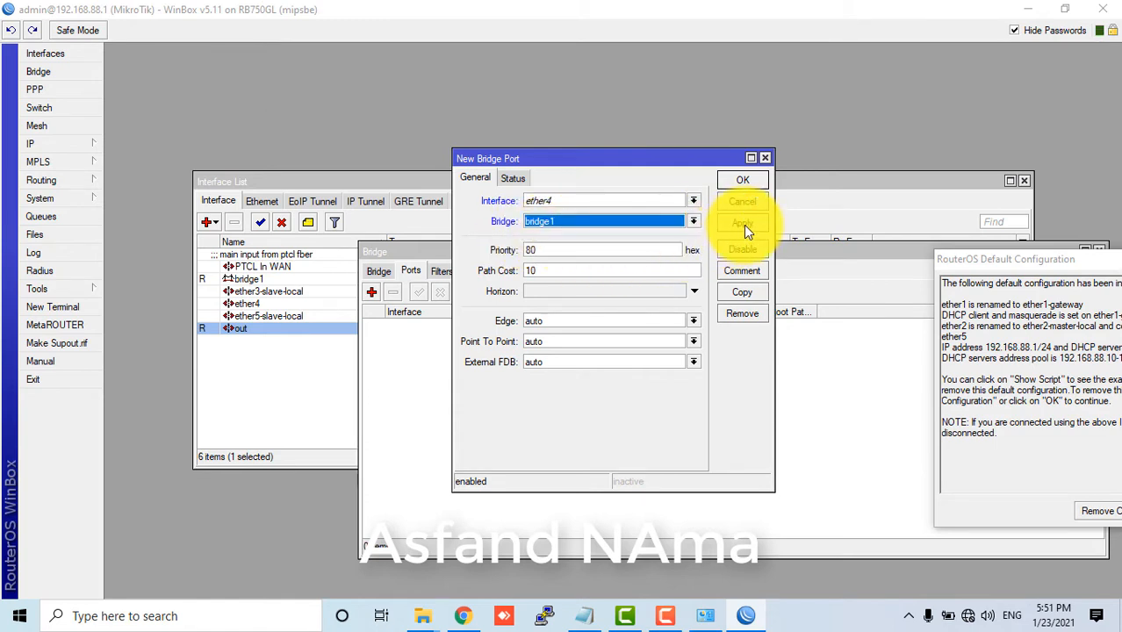
{"action": "left_click", "coordinate": [742, 179]}
Step: Add ether3-slave-local as another port of bridge1, keeping the remaining port settings at their defaults
{"action": "left_click", "coordinate": [372, 290]}
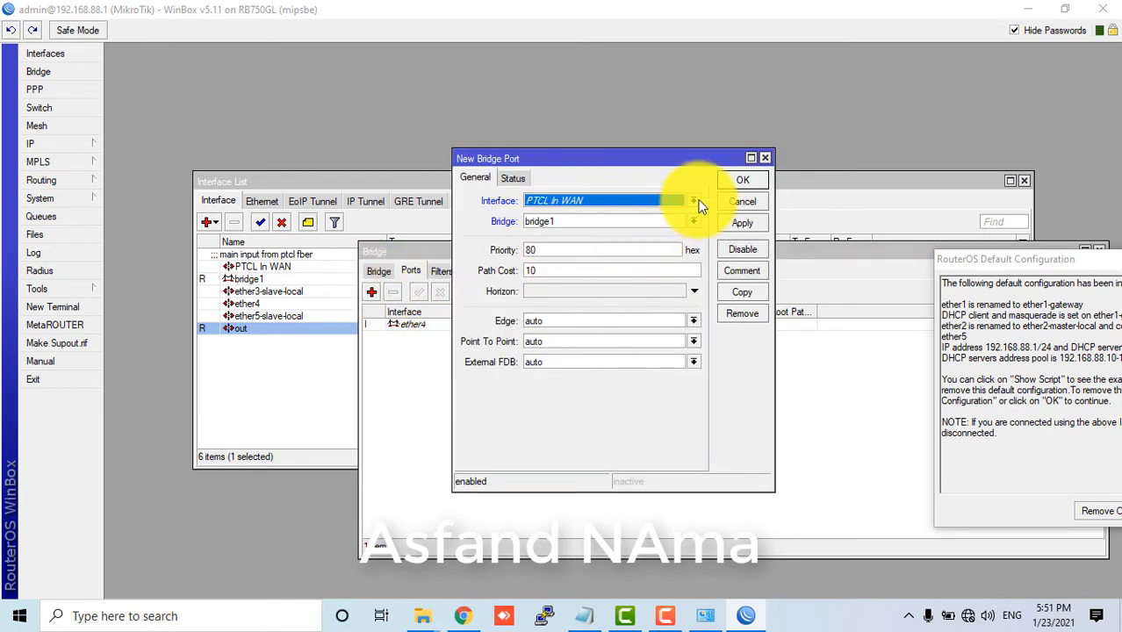
{"action": "left_click", "coordinate": [693, 200]}
{"action": "left_click", "coordinate": [628, 223]}
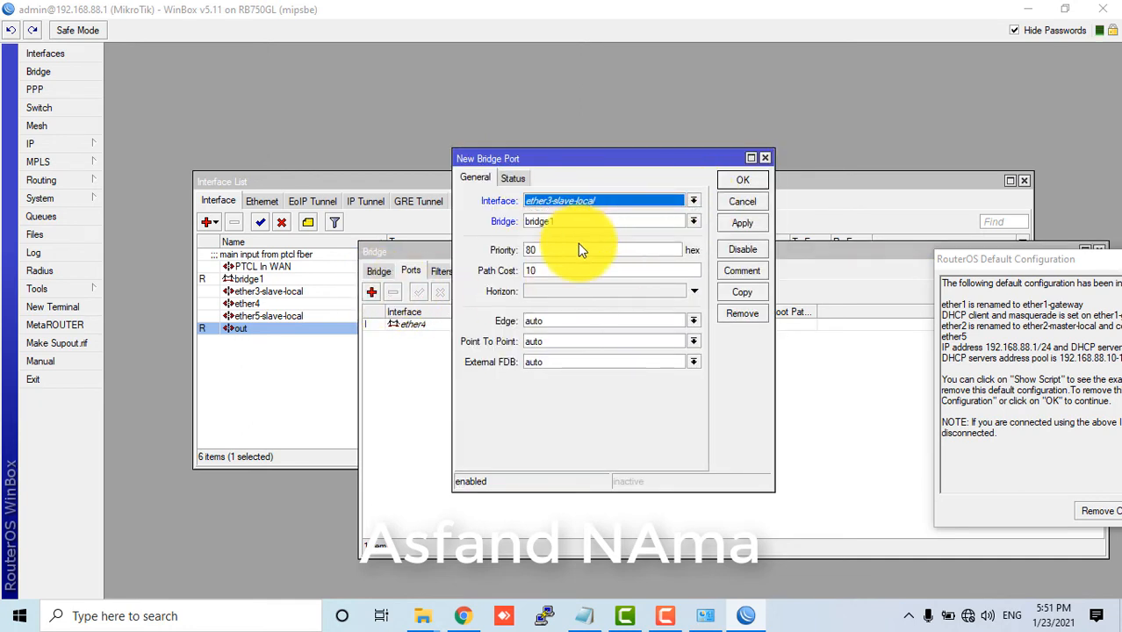
{"action": "left_click", "coordinate": [720, 222]}
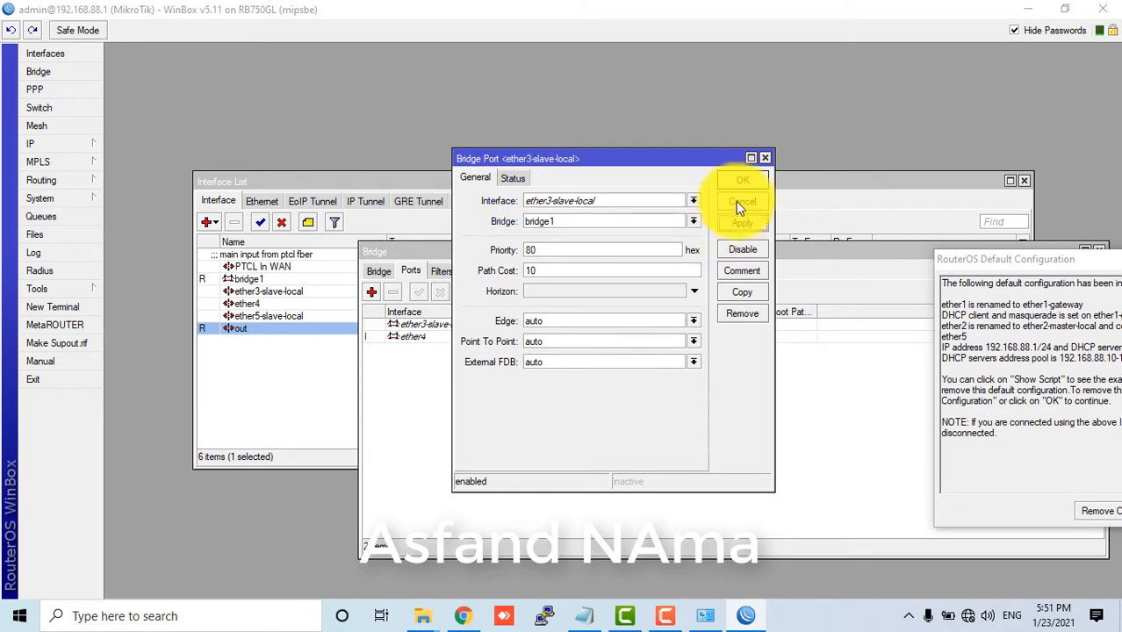
{"action": "left_click", "coordinate": [742, 180]}
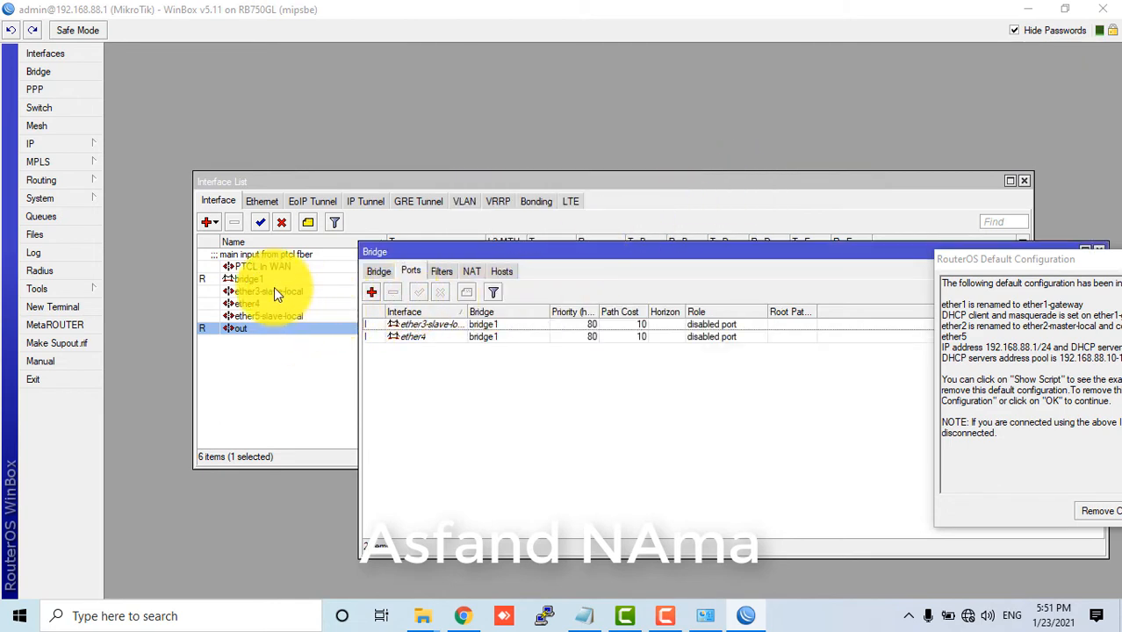
Step: Examine the Ethernet speed and general settings of the ether4 interface and close its window
{"action": "left_click", "coordinate": [227, 279]}
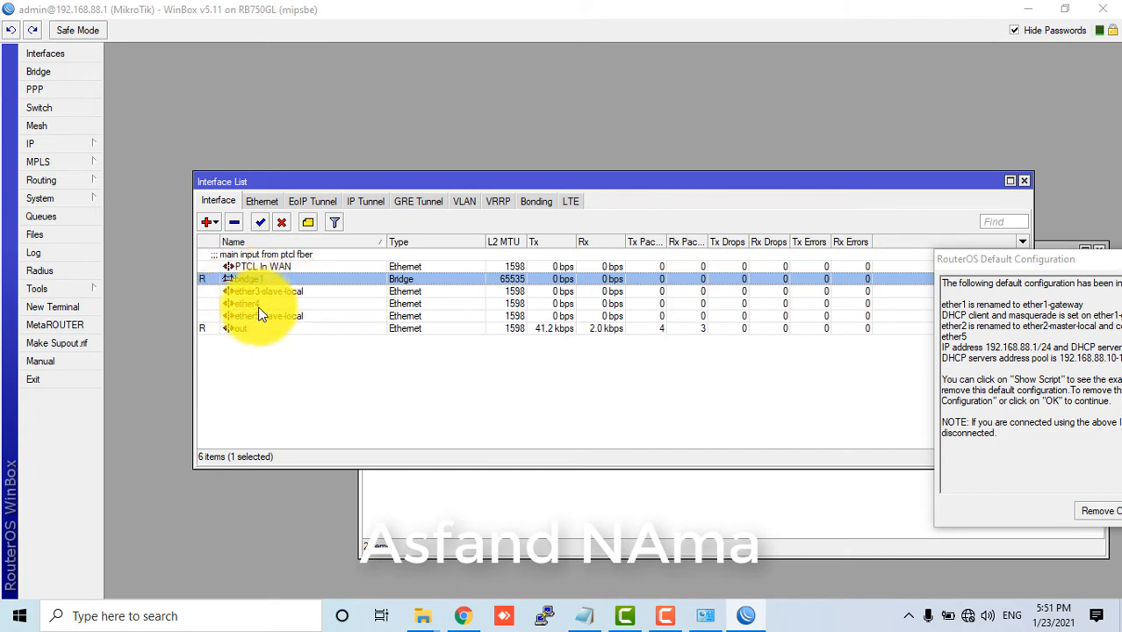
{"action": "double_click", "coordinate": [258, 305]}
{"action": "left_click", "coordinate": [446, 113]}
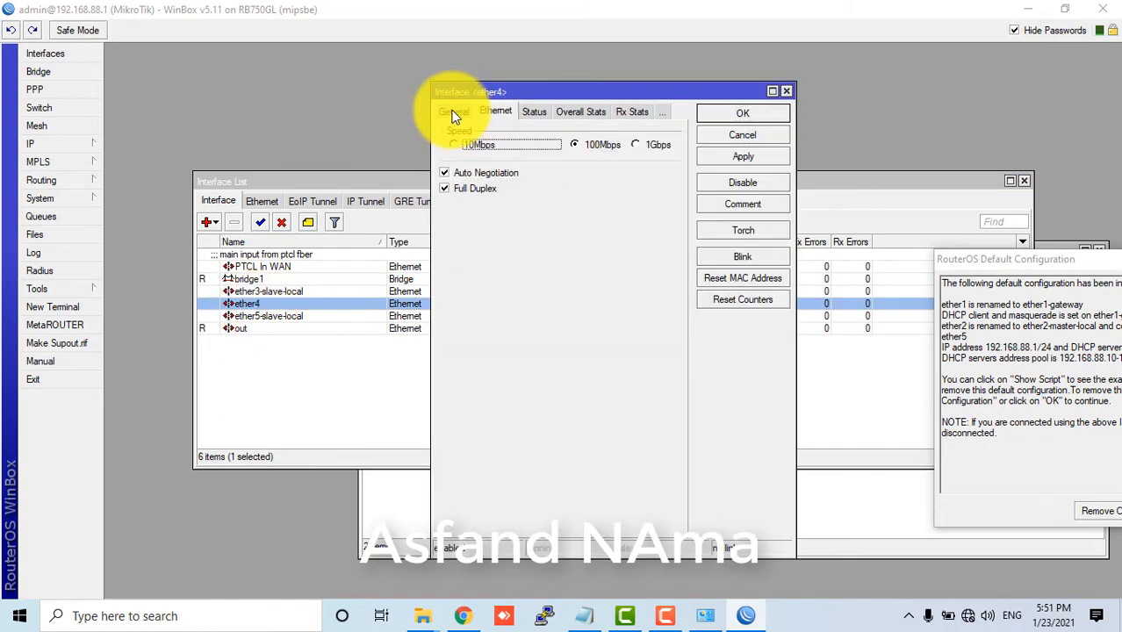
{"action": "left_click", "coordinate": [443, 112]}
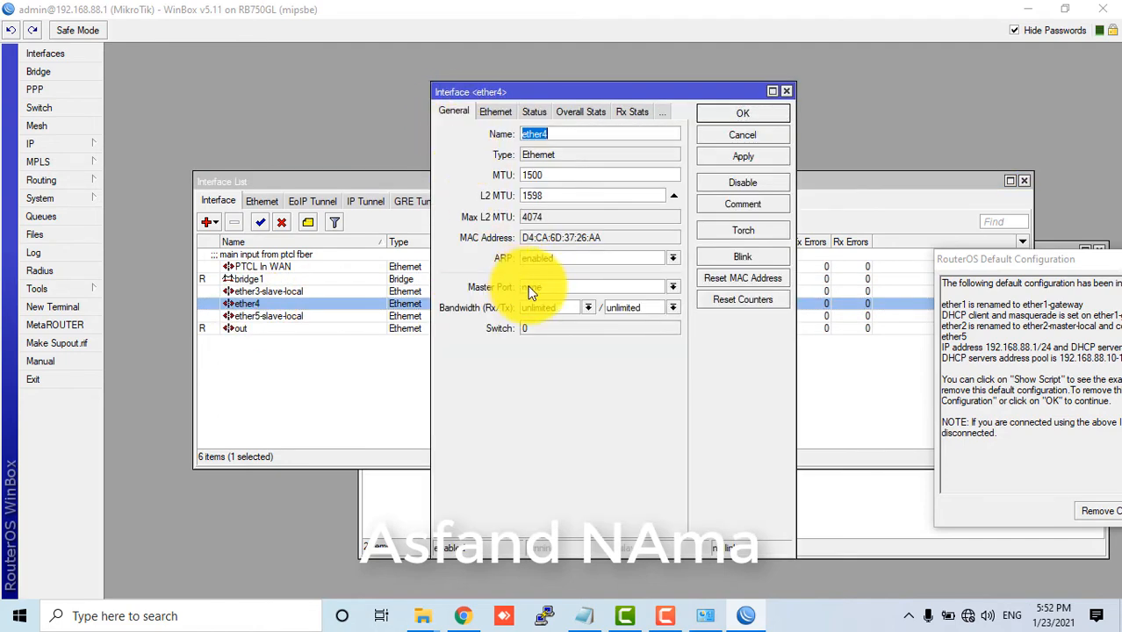
{"action": "left_click", "coordinate": [742, 113]}
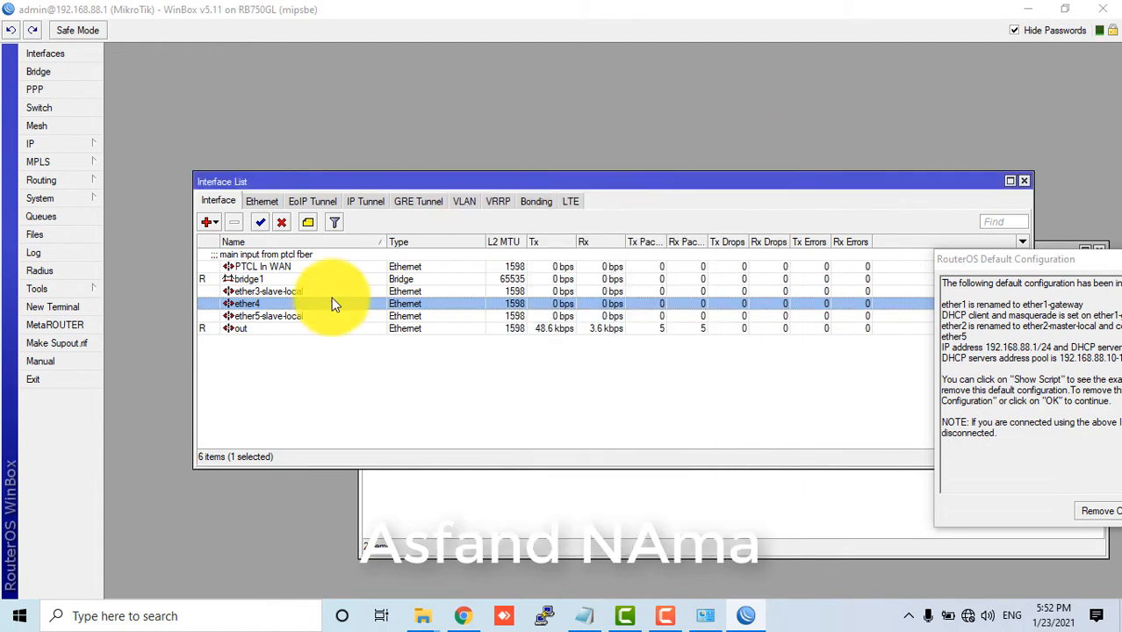
Step: Check the bridge1 interface's properties, close them and bring the bridge port list back into view
{"action": "left_click", "coordinate": [237, 278]}
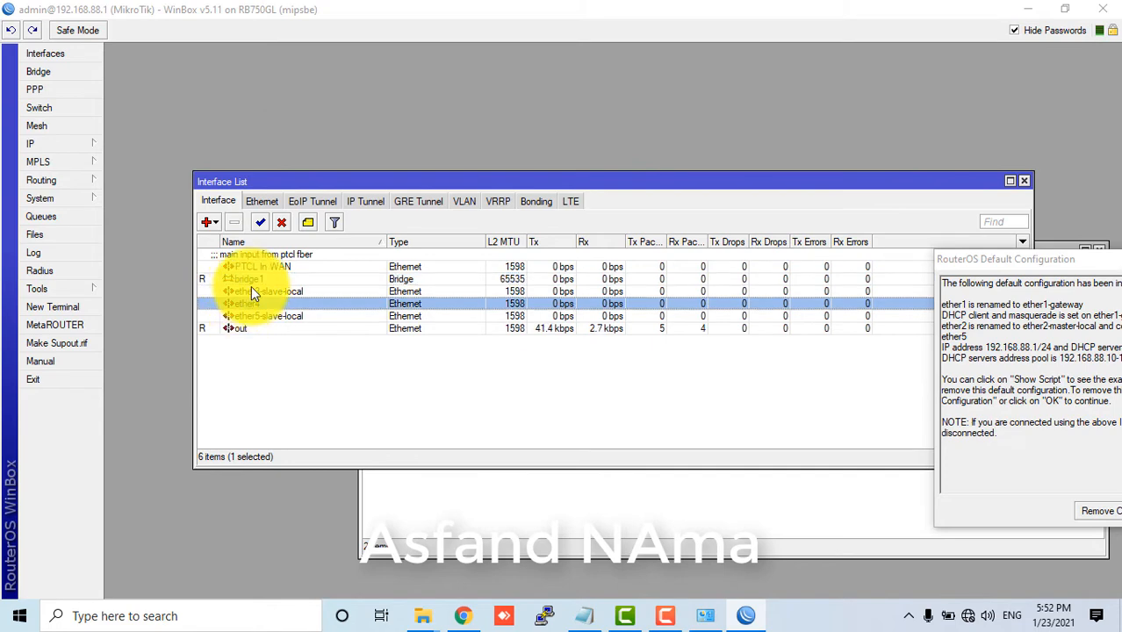
{"action": "double_click", "coordinate": [252, 281]}
{"action": "left_click", "coordinate": [741, 198]}
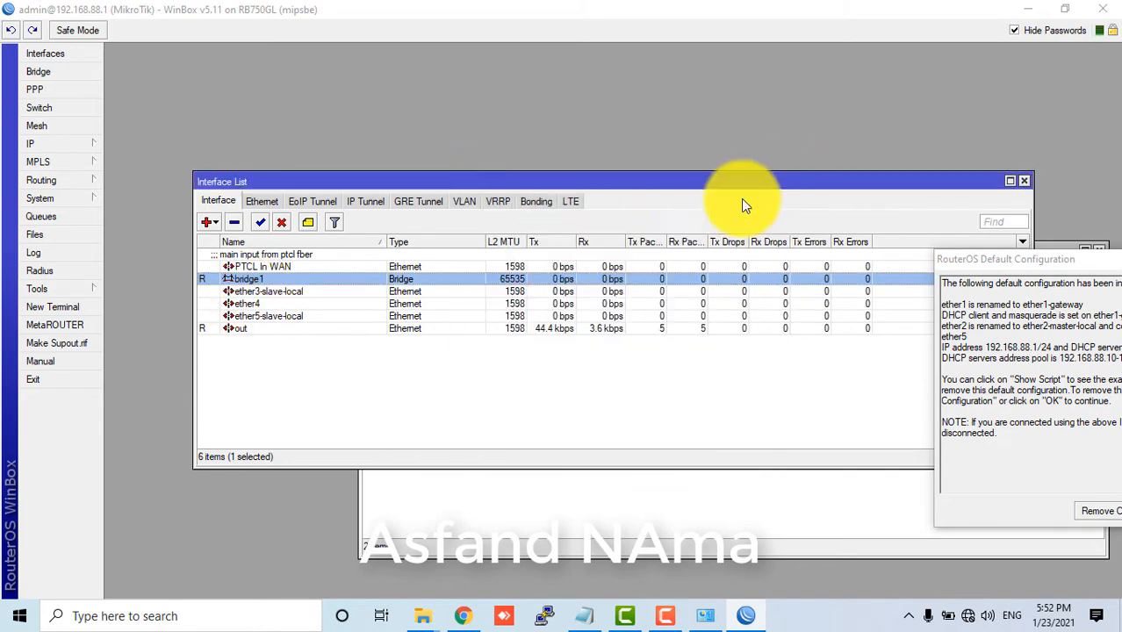
{"action": "left_click", "coordinate": [38, 71]}
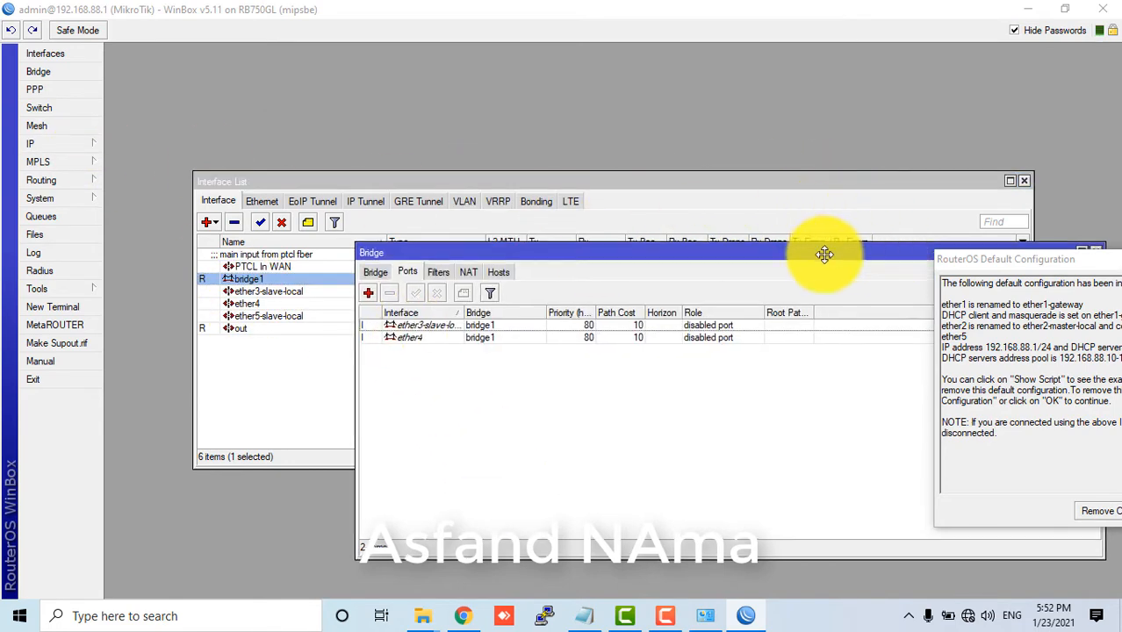
Step: Rename the existing bridge1 bridge interface as "uni out"
{"action": "left_click", "coordinate": [848, 240]}
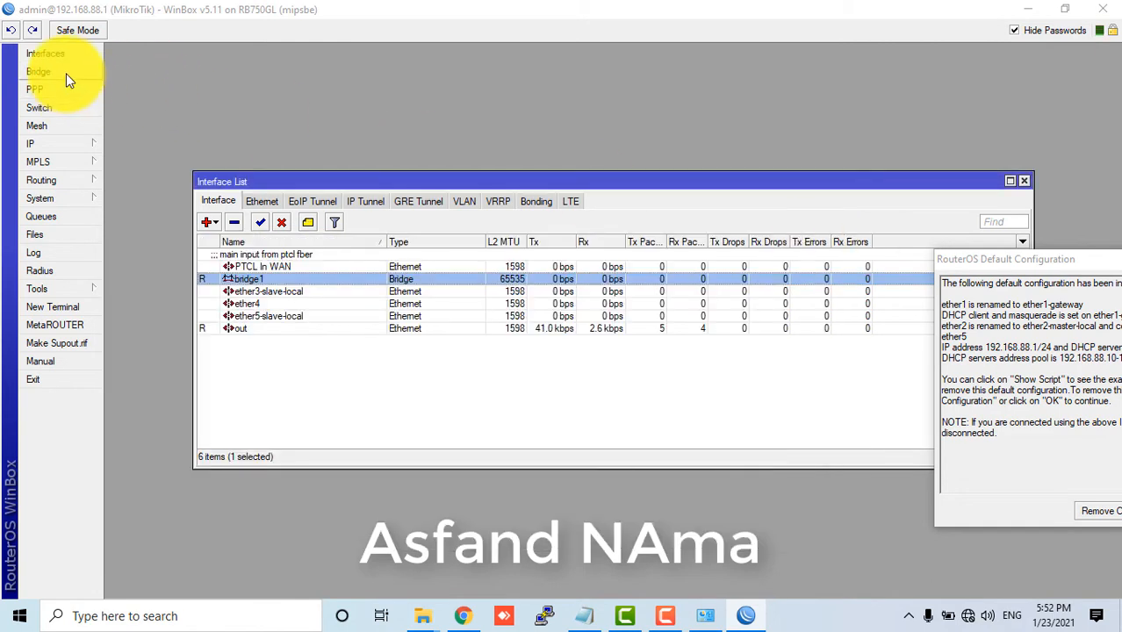
{"action": "left_click", "coordinate": [66, 72]}
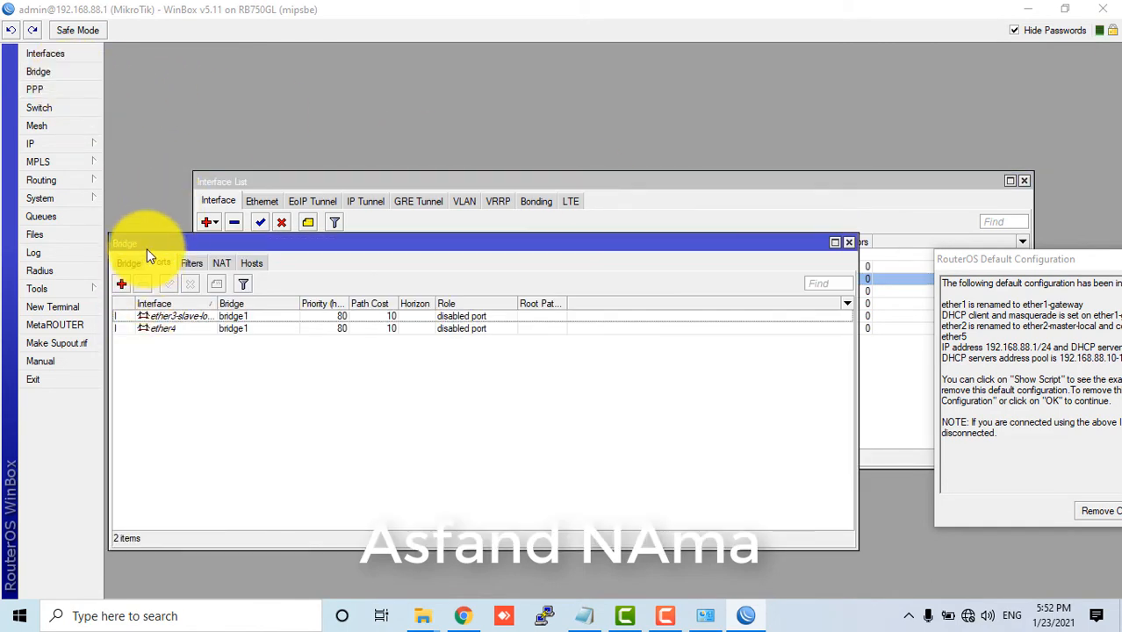
{"action": "left_click", "coordinate": [128, 262]}
{"action": "left_click", "coordinate": [149, 315]}
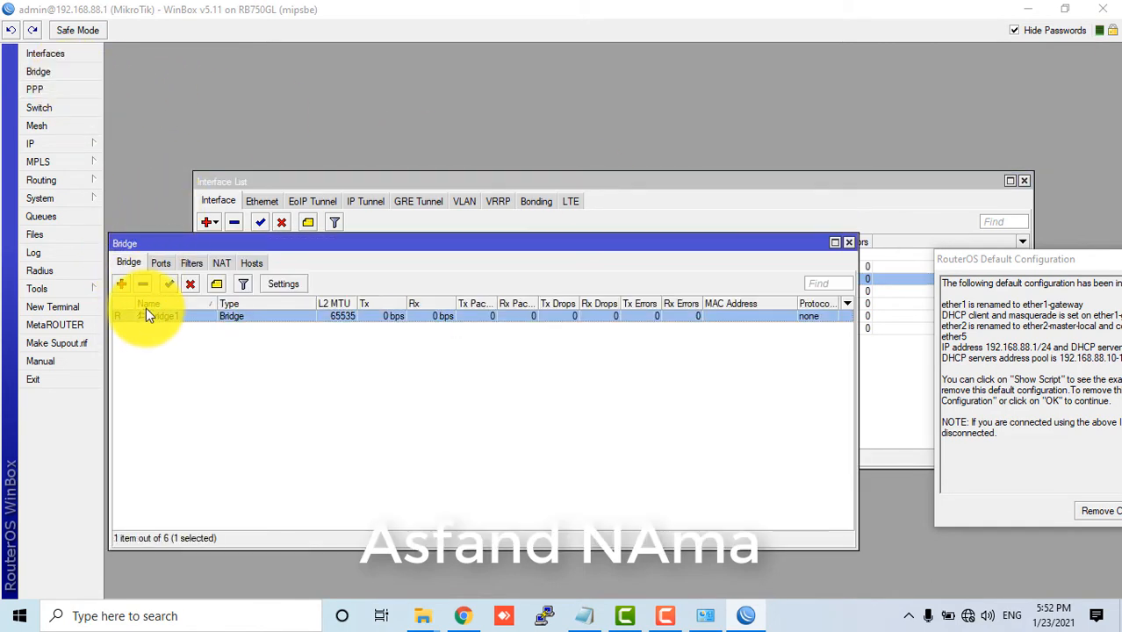
{"action": "double_click", "coordinate": [184, 315]}
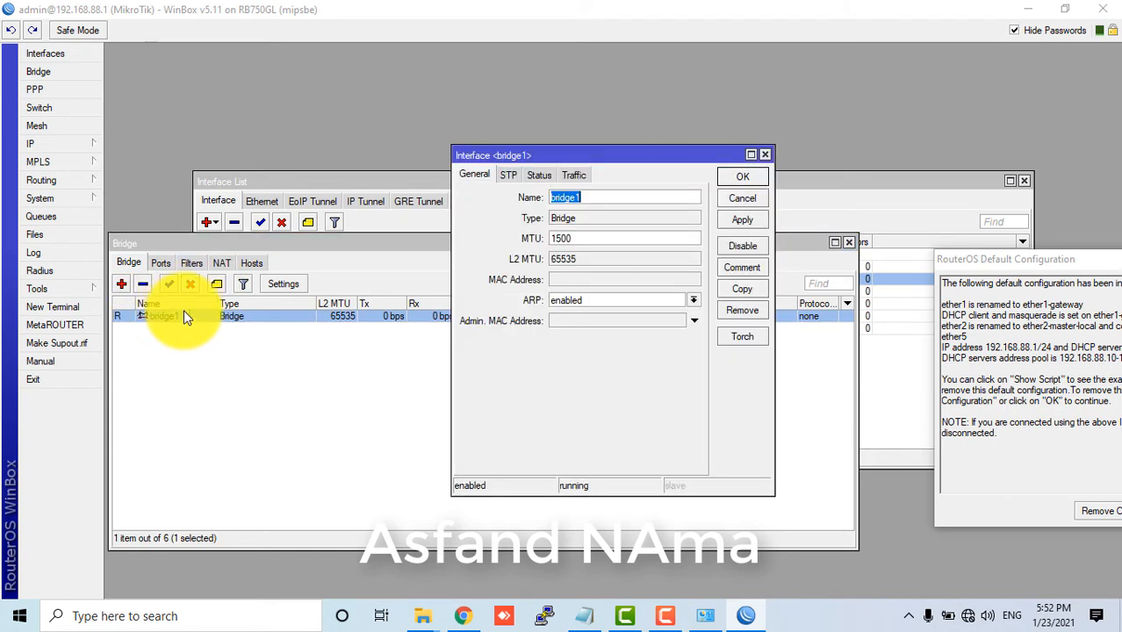
{"action": "type", "text": "uni out"}
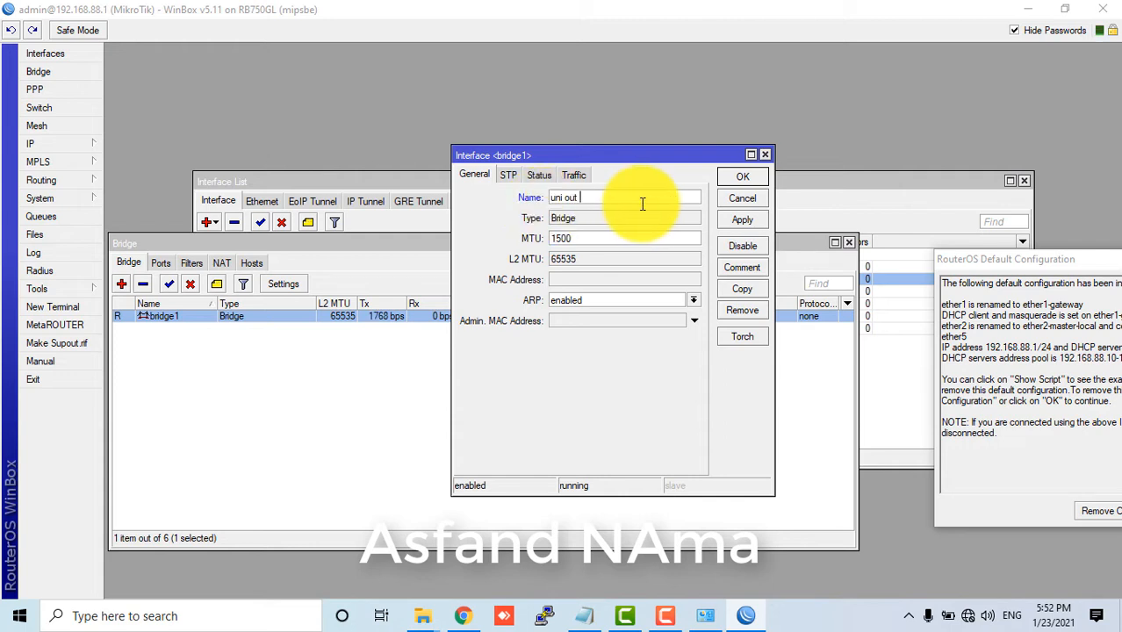
{"action": "left_click", "coordinate": [742, 178]}
Step: Add a new bridge interface named "lab"
{"action": "left_click", "coordinate": [124, 284]}
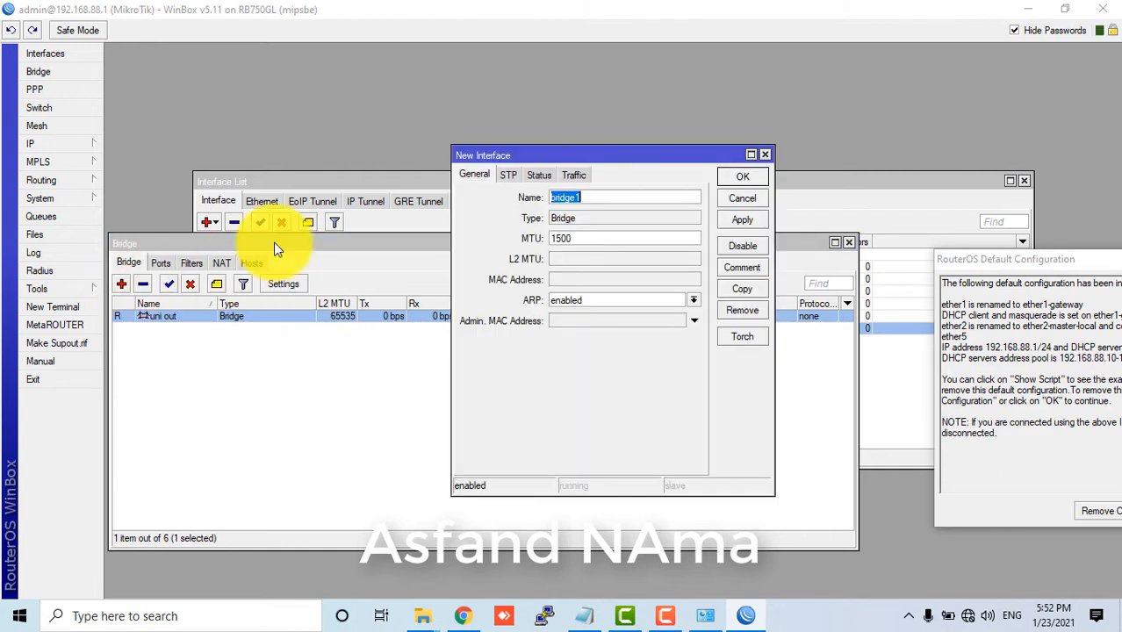
{"action": "key", "text": "BackSpace"}
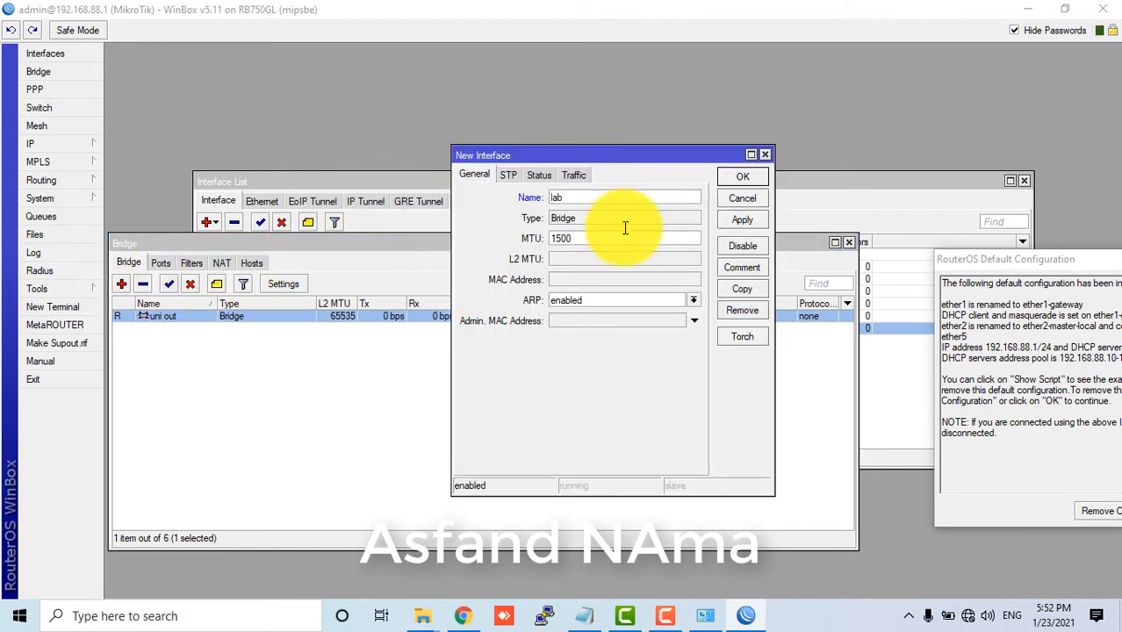
{"action": "left_click", "coordinate": [733, 179]}
Step: Remove the ether3-slave-local and ether4 port entries from the "uni out" bridge
{"action": "left_click", "coordinate": [160, 262]}
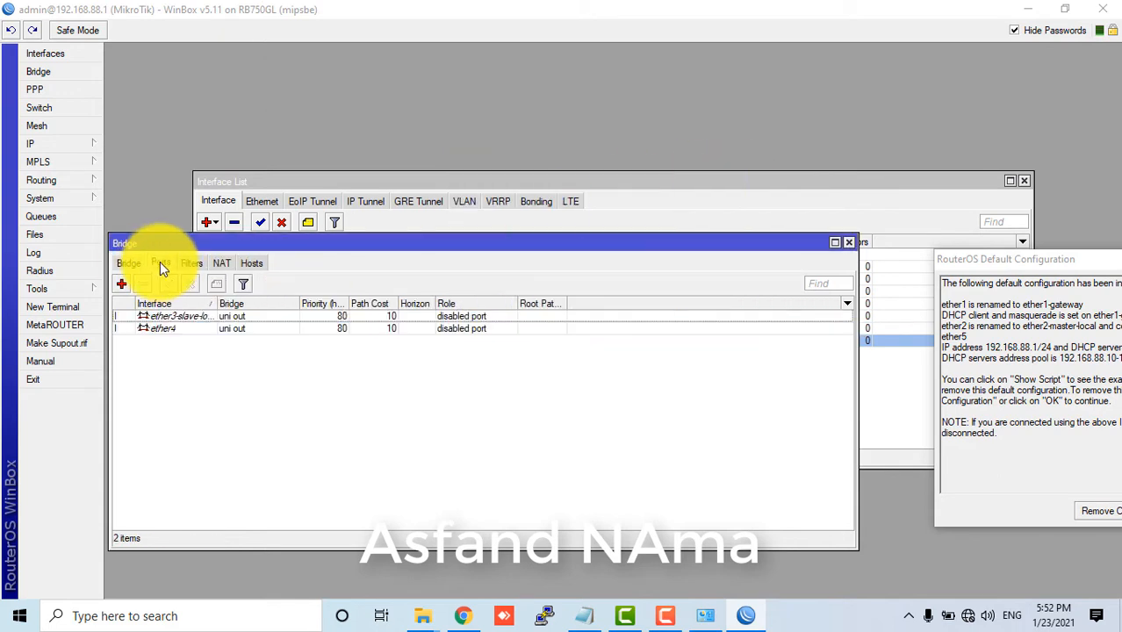
{"action": "double_click", "coordinate": [173, 317]}
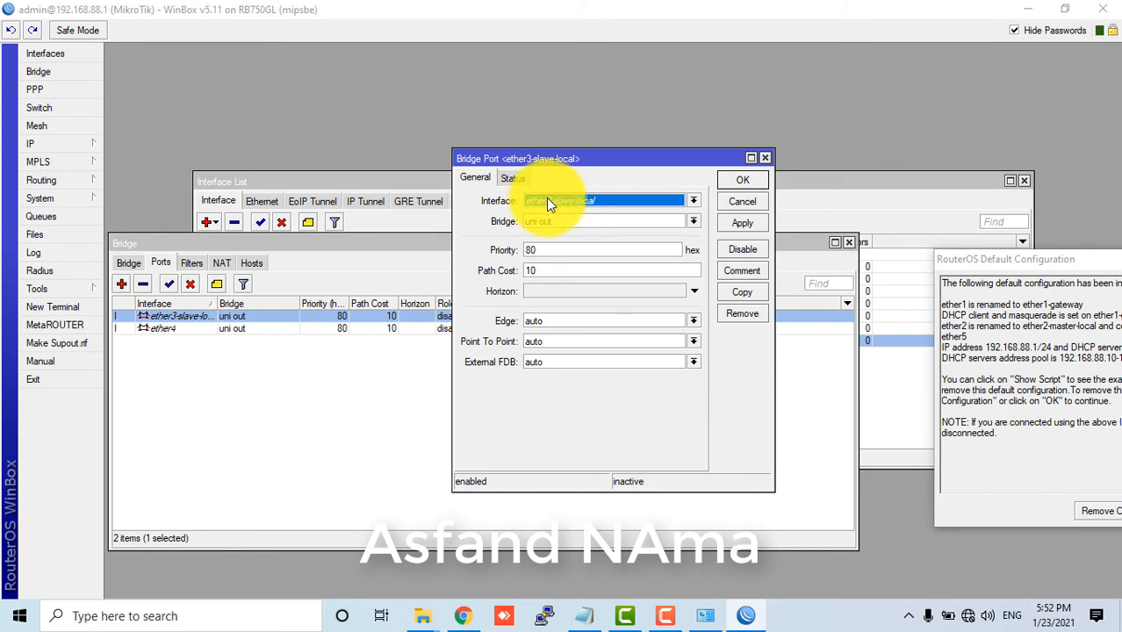
{"action": "left_click", "coordinate": [730, 220]}
{"action": "left_click", "coordinate": [143, 282]}
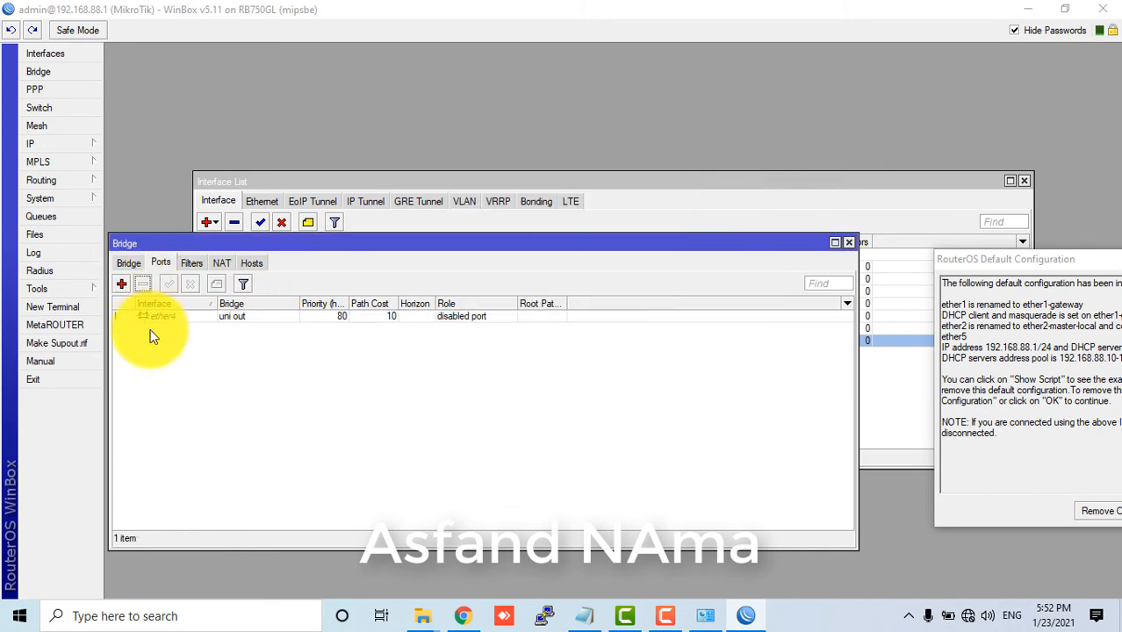
{"action": "left_click", "coordinate": [157, 317]}
{"action": "left_click", "coordinate": [143, 283]}
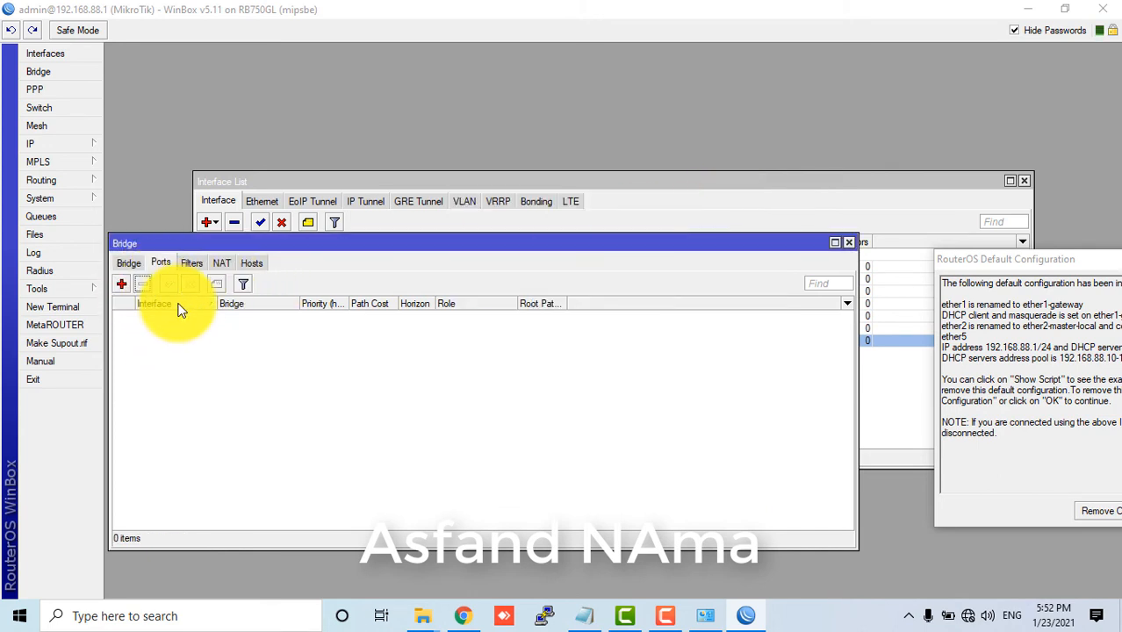
Step: Add ether3-slave-local as a bridge port of the "uni out" bridge
{"action": "left_click", "coordinate": [122, 283]}
{"action": "left_click", "coordinate": [618, 201]}
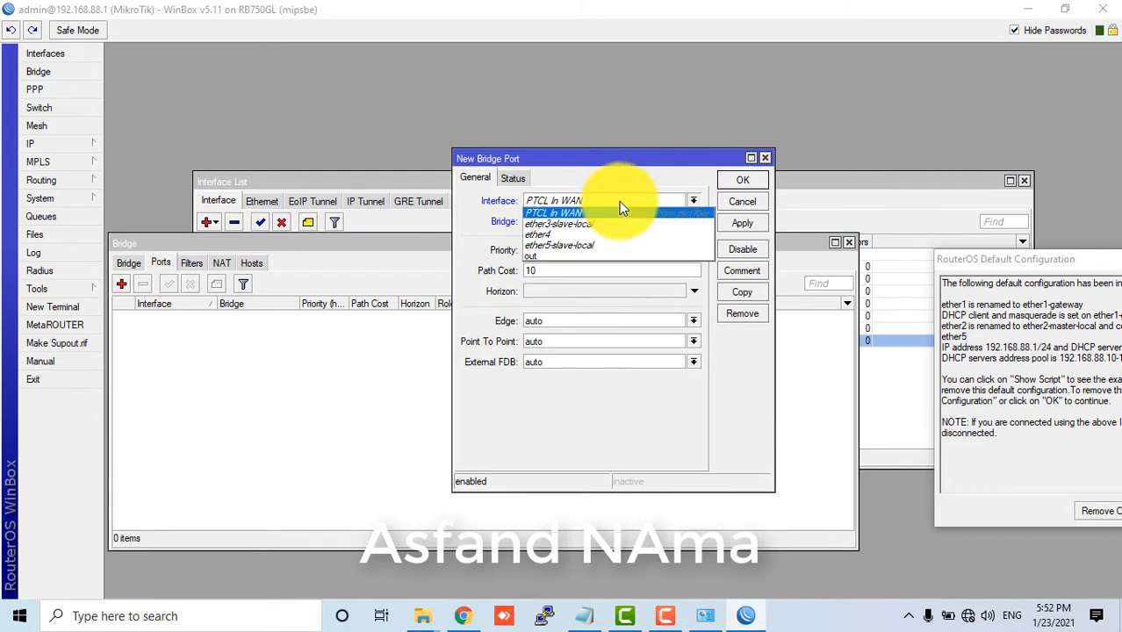
{"action": "left_click", "coordinate": [575, 224]}
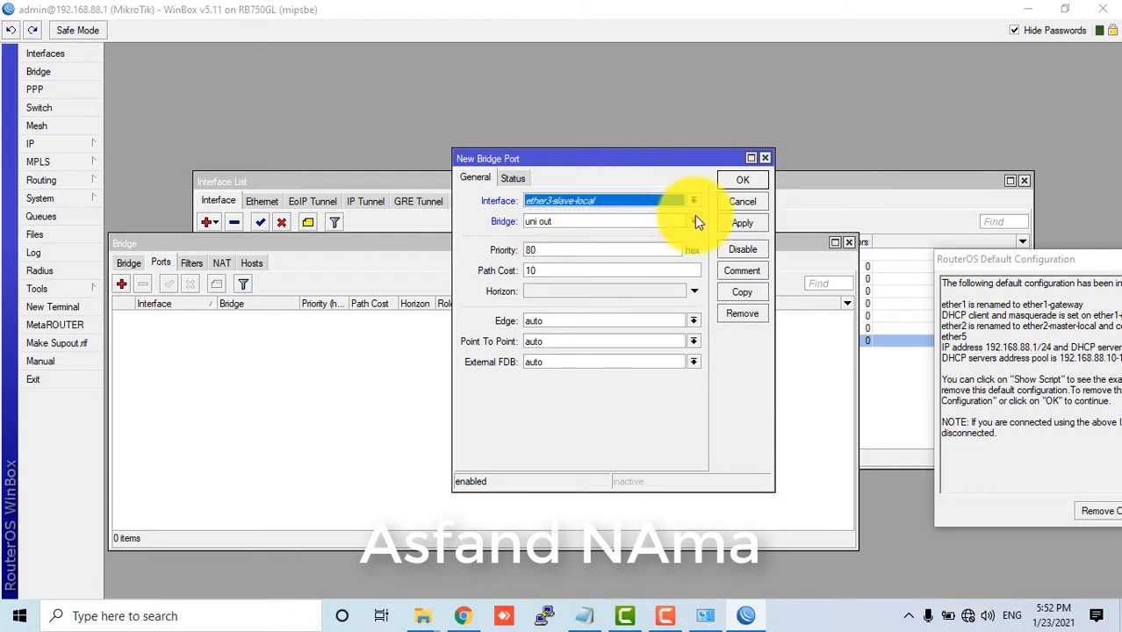
{"action": "left_click", "coordinate": [731, 225]}
{"action": "left_click", "coordinate": [748, 182]}
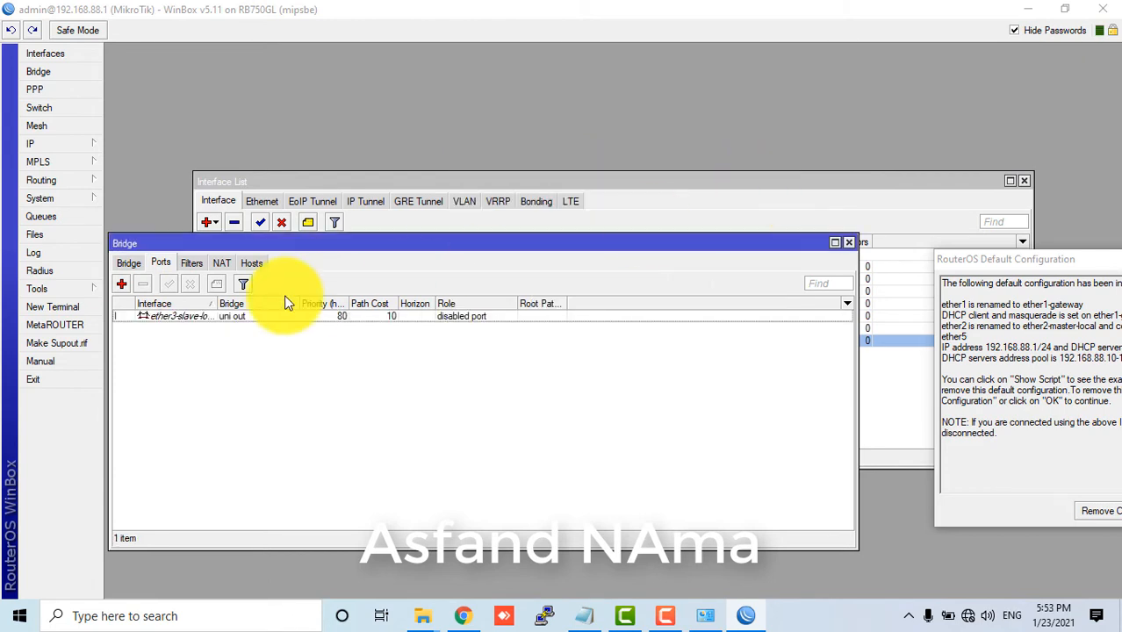
Step: Add ether4 as a bridge port of the "lab" bridge and close the bridge settings
{"action": "left_click", "coordinate": [125, 284]}
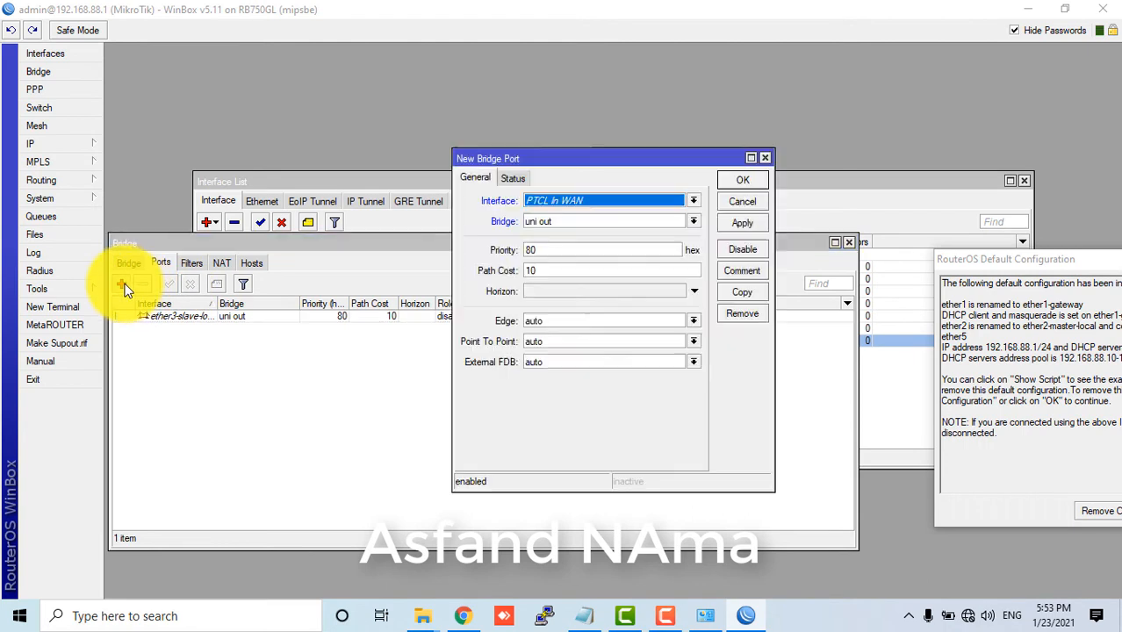
{"action": "left_click", "coordinate": [693, 201]}
{"action": "left_click", "coordinate": [601, 235]}
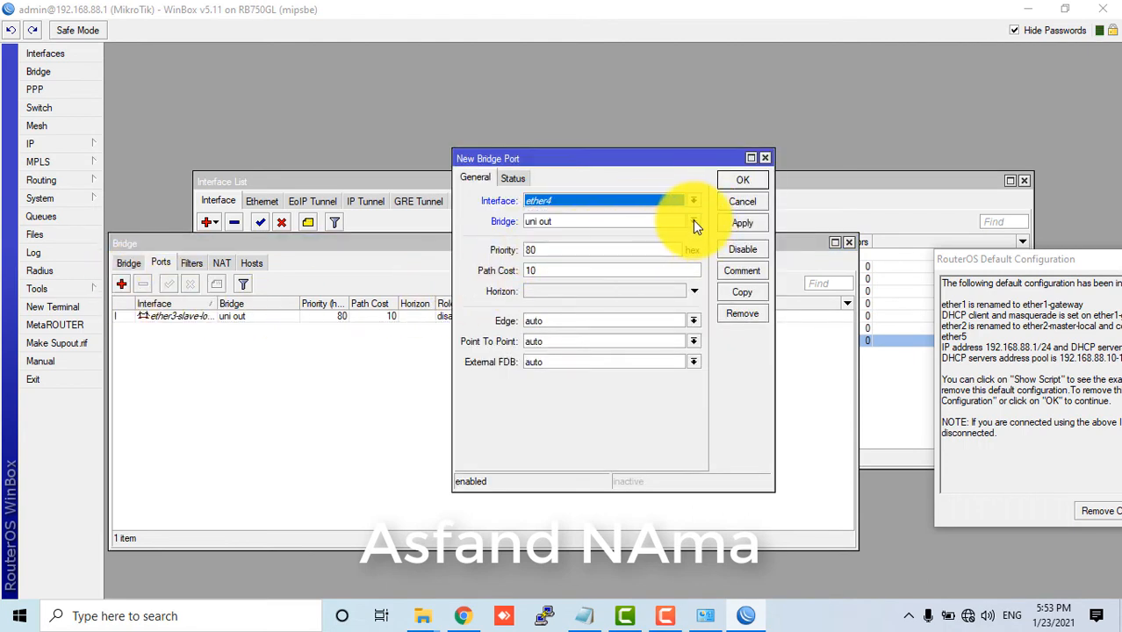
{"action": "left_click", "coordinate": [692, 222]}
{"action": "left_click", "coordinate": [562, 234]}
{"action": "left_click", "coordinate": [739, 224]}
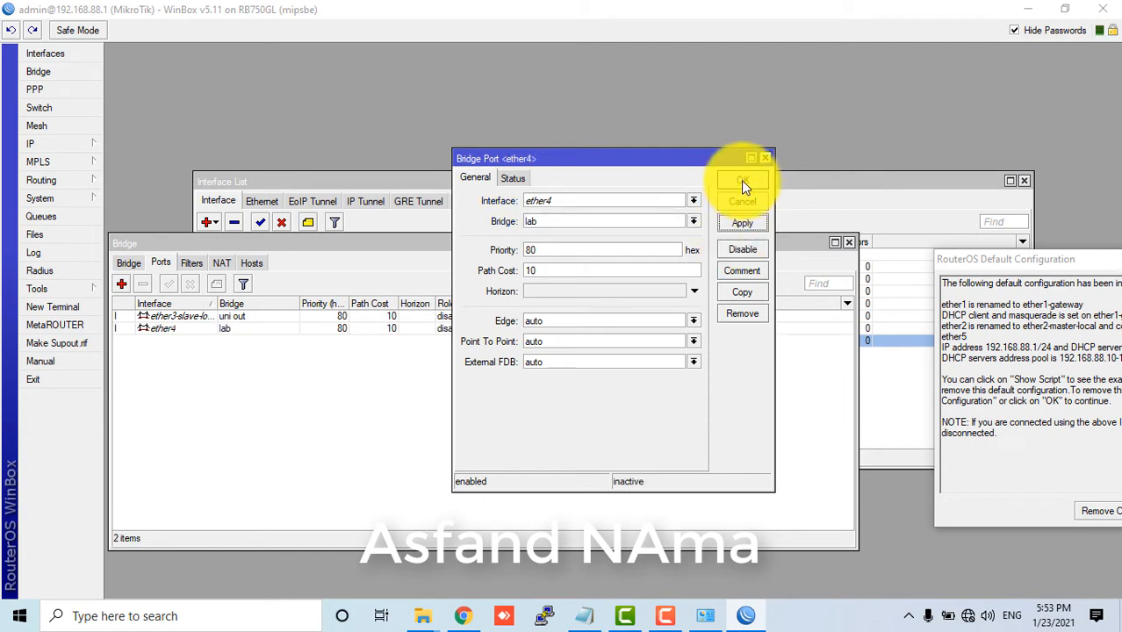
{"action": "left_click", "coordinate": [742, 179]}
{"action": "left_click", "coordinate": [848, 242]}
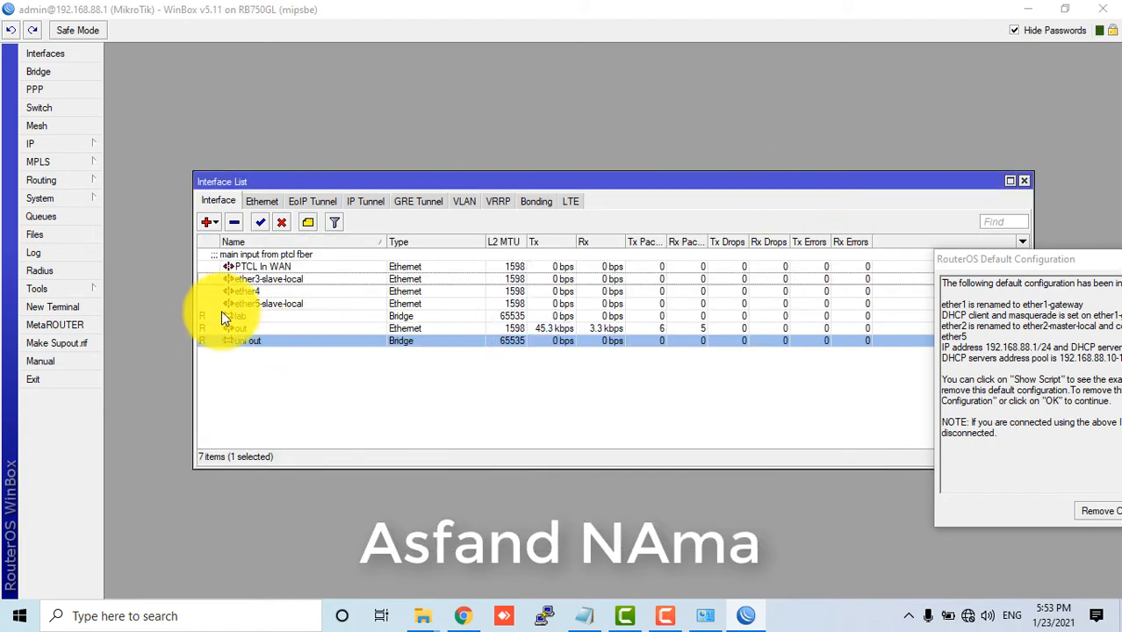
{"action": "left_click", "coordinate": [248, 315]}
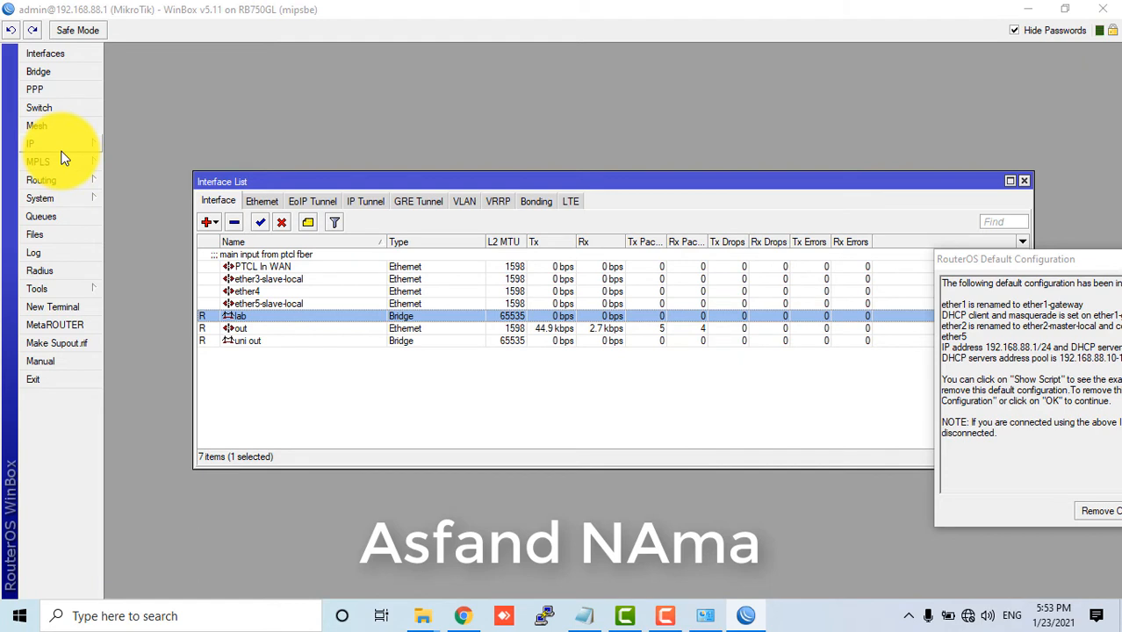
{"action": "left_click", "coordinate": [246, 342]}
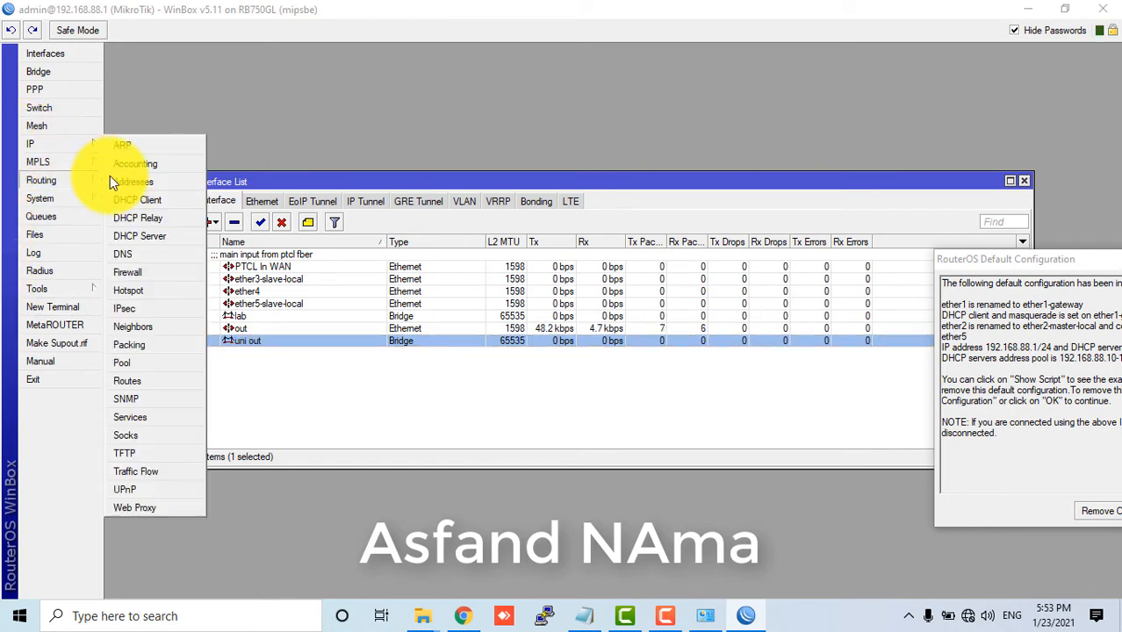
Step: Add ether5-slave-local as a bridge port of the "lab" bridge
{"action": "left_click", "coordinate": [53, 72]}
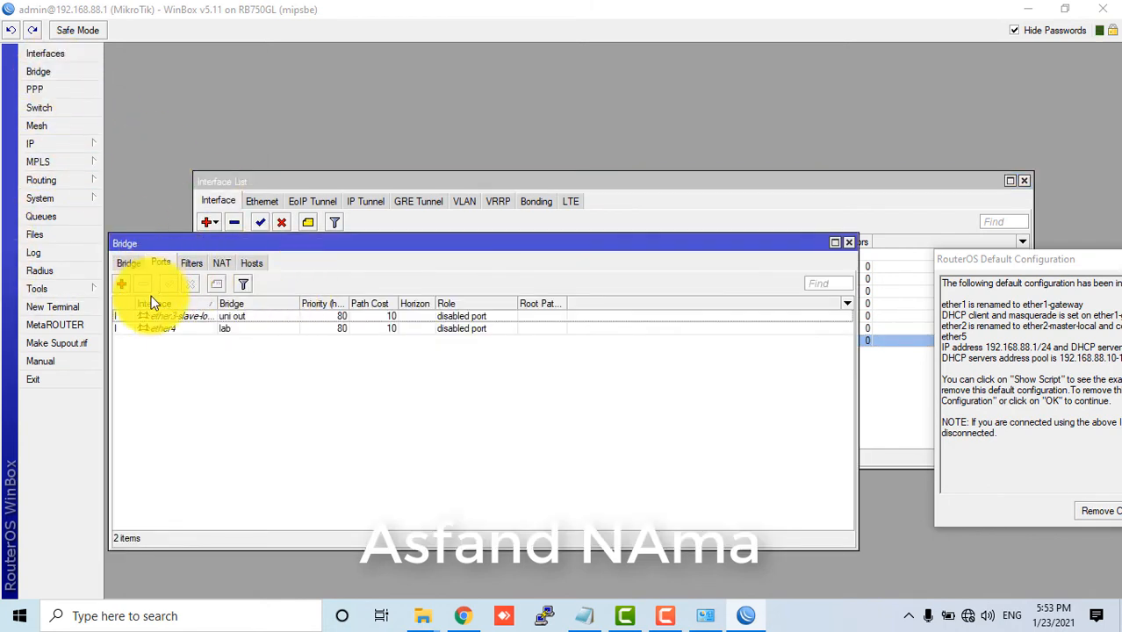
{"action": "left_click", "coordinate": [121, 284]}
{"action": "left_click", "coordinate": [610, 201]}
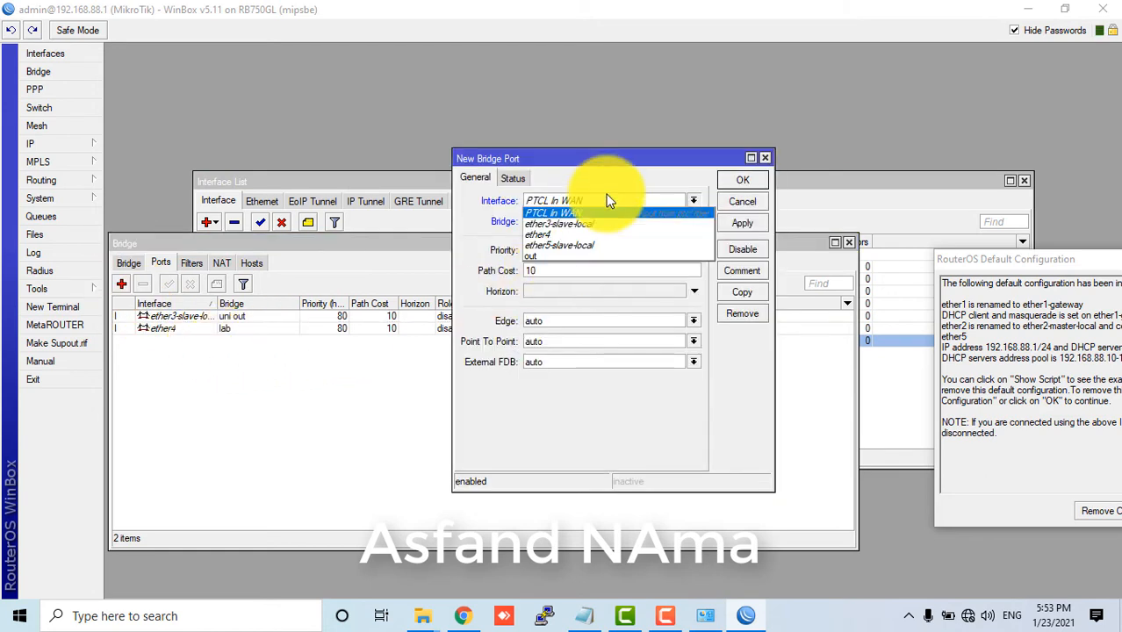
{"action": "left_click", "coordinate": [583, 246]}
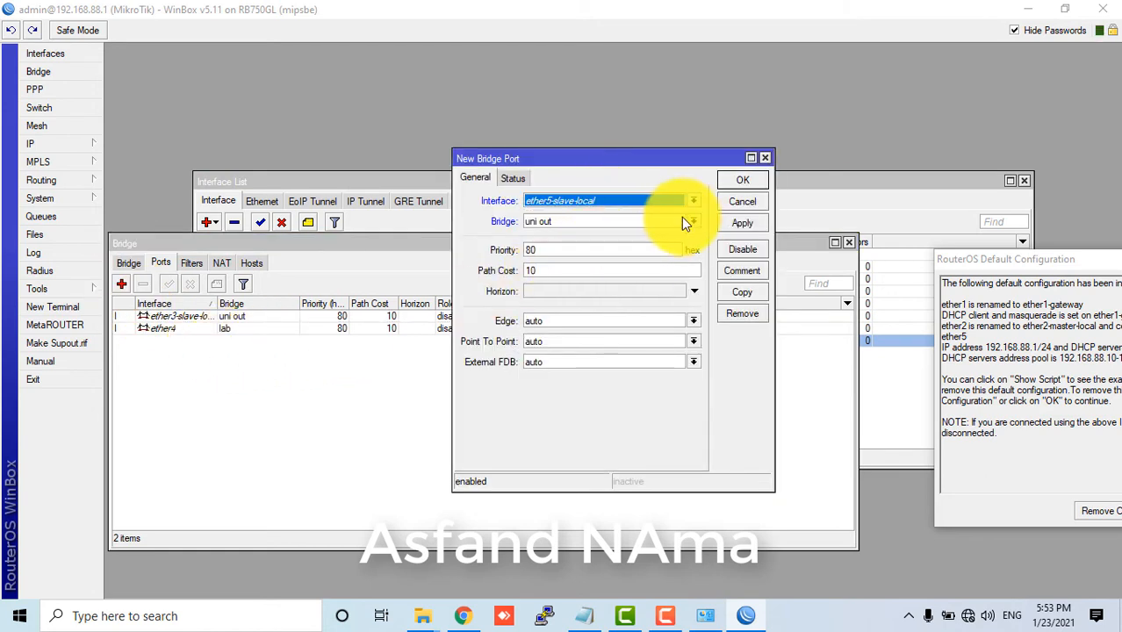
{"action": "left_click", "coordinate": [692, 222]}
{"action": "left_click", "coordinate": [615, 246]}
{"action": "left_click", "coordinate": [593, 225]}
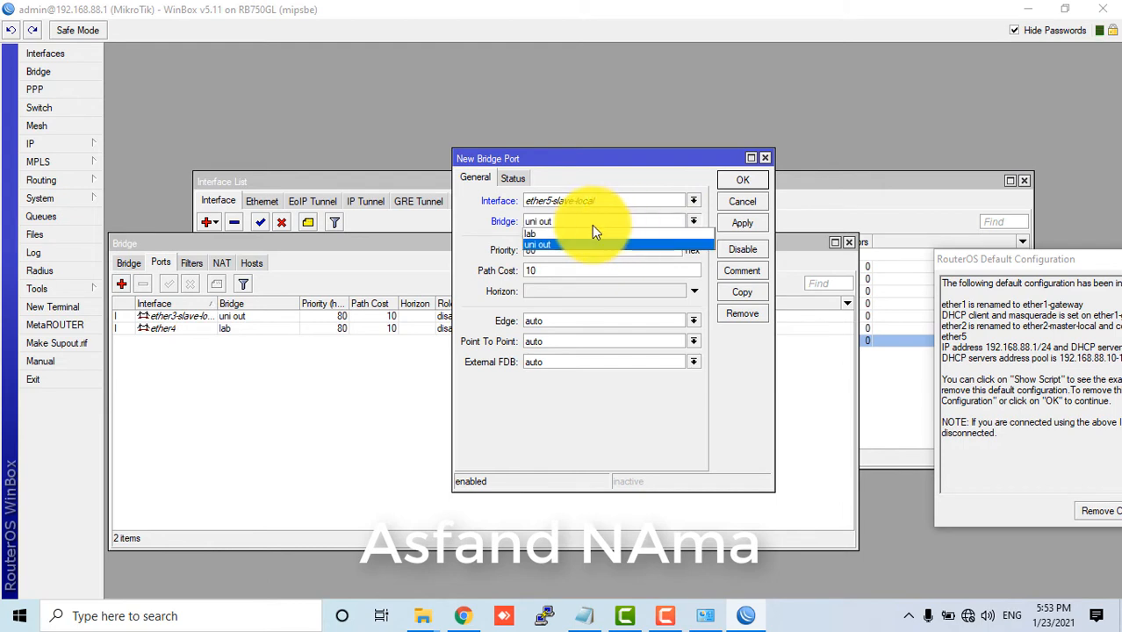
{"action": "left_click", "coordinate": [614, 234]}
{"action": "left_click", "coordinate": [758, 222]}
{"action": "left_click", "coordinate": [742, 180]}
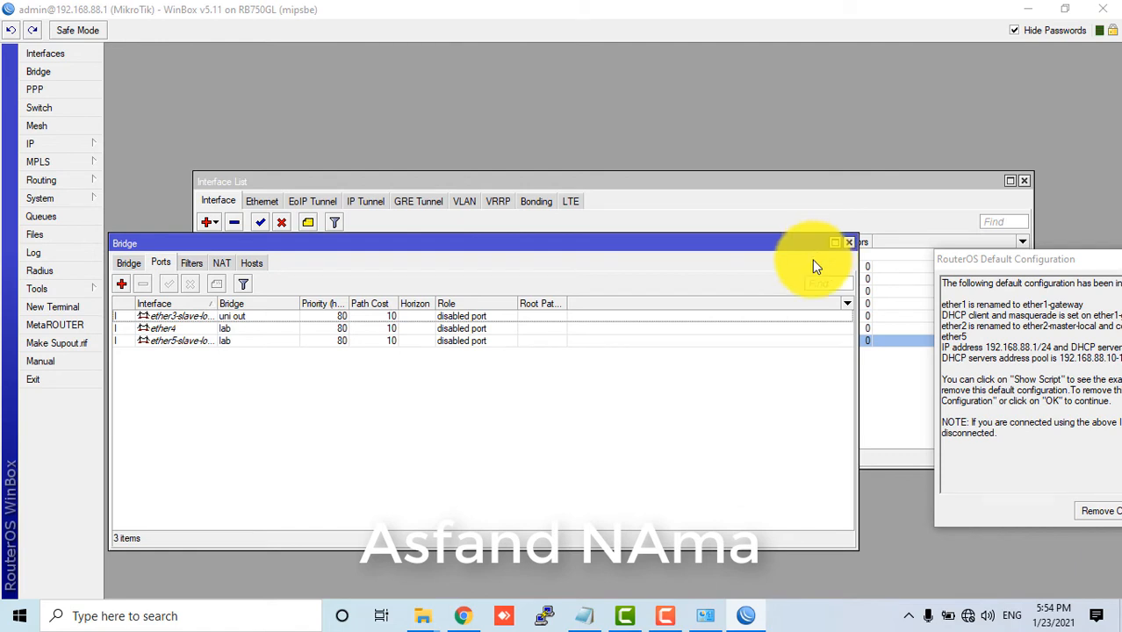
Step: Remove the ether3-slave-local, ether4 and ether5-slave-local entries from the bridge ports
{"action": "left_click", "coordinate": [145, 315]}
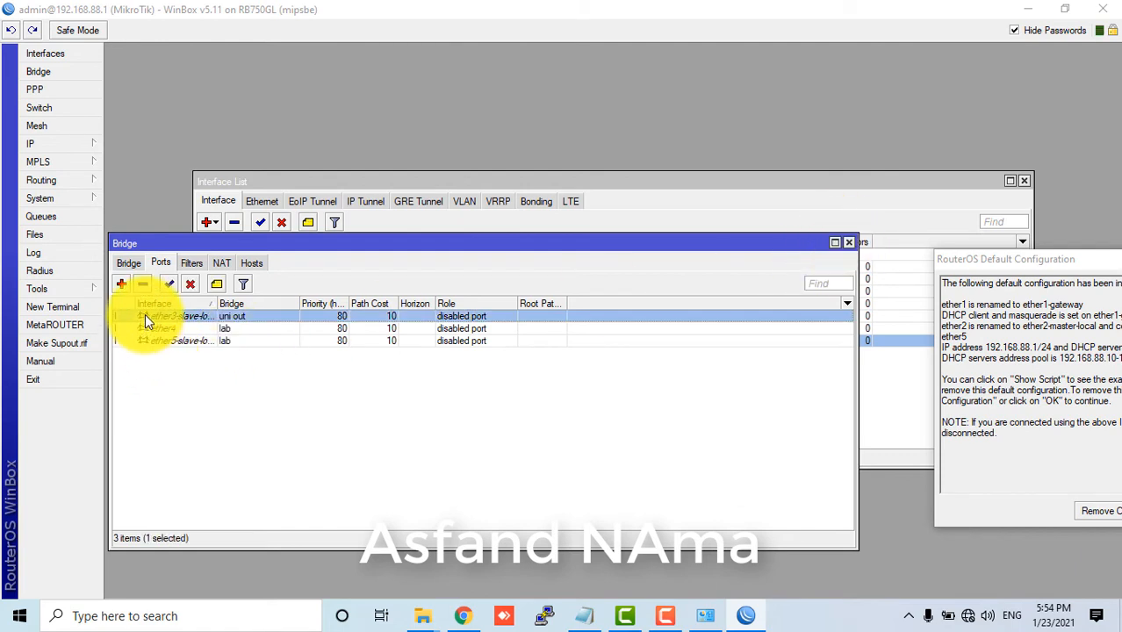
{"action": "left_click", "coordinate": [143, 283]}
{"action": "left_click", "coordinate": [145, 315]}
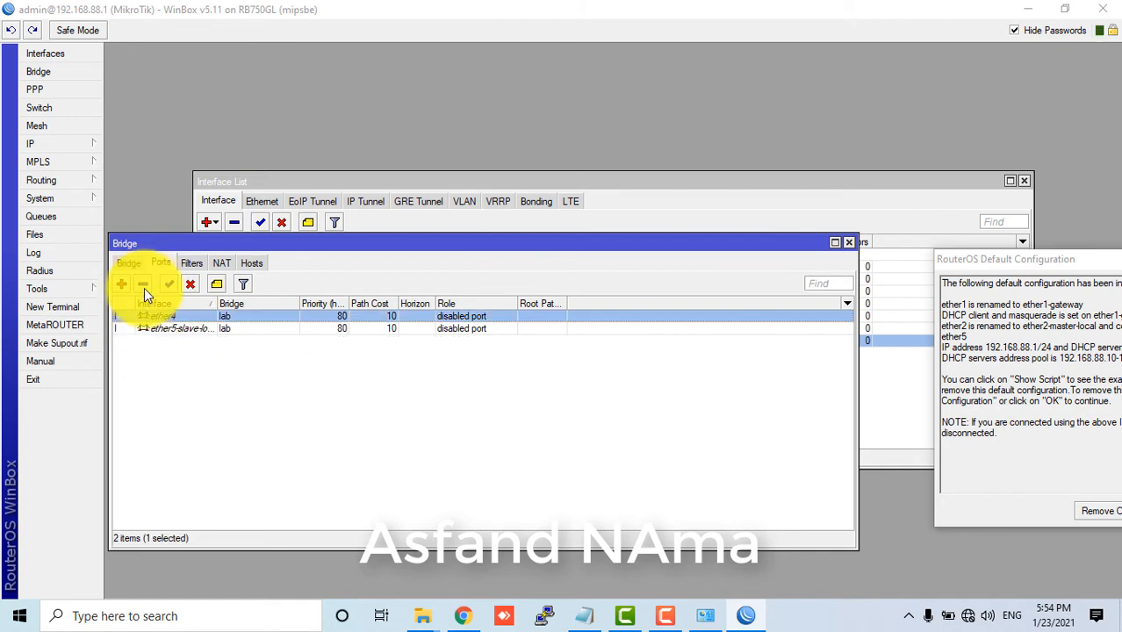
{"action": "left_click", "coordinate": [144, 284]}
{"action": "left_click", "coordinate": [146, 317]}
{"action": "left_click", "coordinate": [143, 284]}
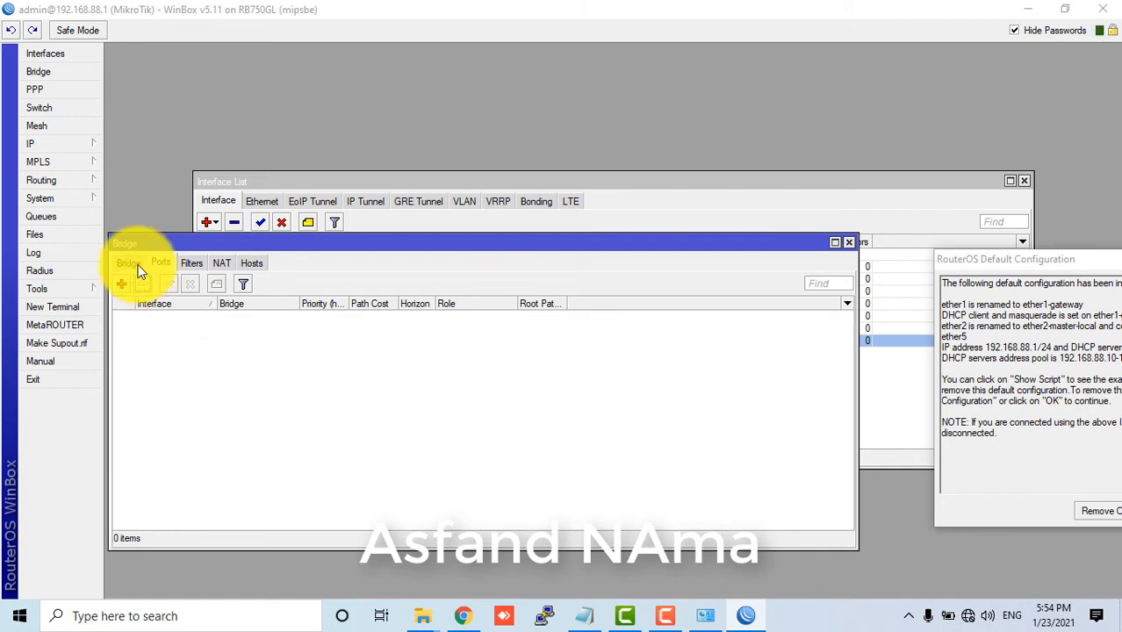
Step: Delete the "uni out" and "lab" bridges and close the bridge settings
{"action": "left_click", "coordinate": [128, 263]}
{"action": "left_click", "coordinate": [159, 329]}
{"action": "left_click", "coordinate": [144, 285]}
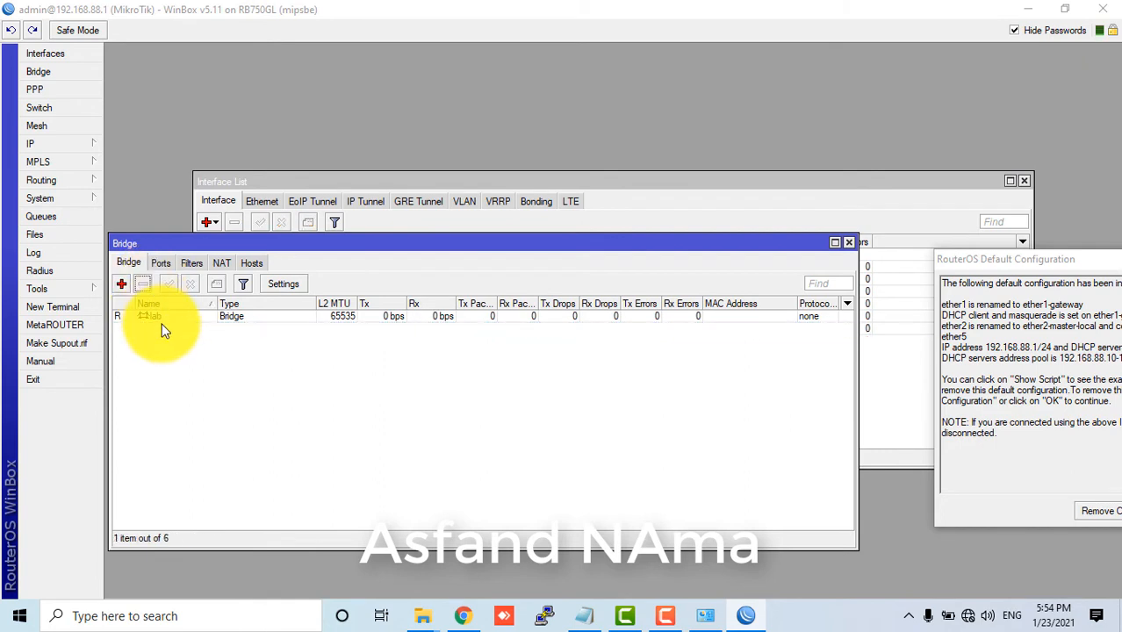
{"action": "left_click", "coordinate": [158, 316]}
{"action": "left_click", "coordinate": [144, 284]}
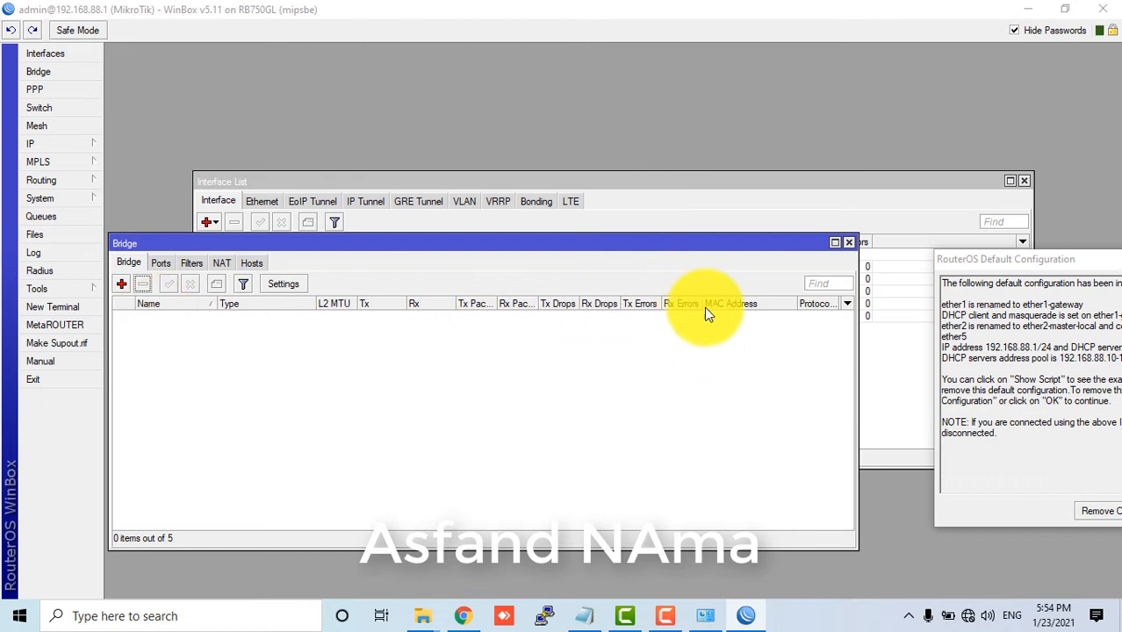
{"action": "left_click", "coordinate": [848, 243]}
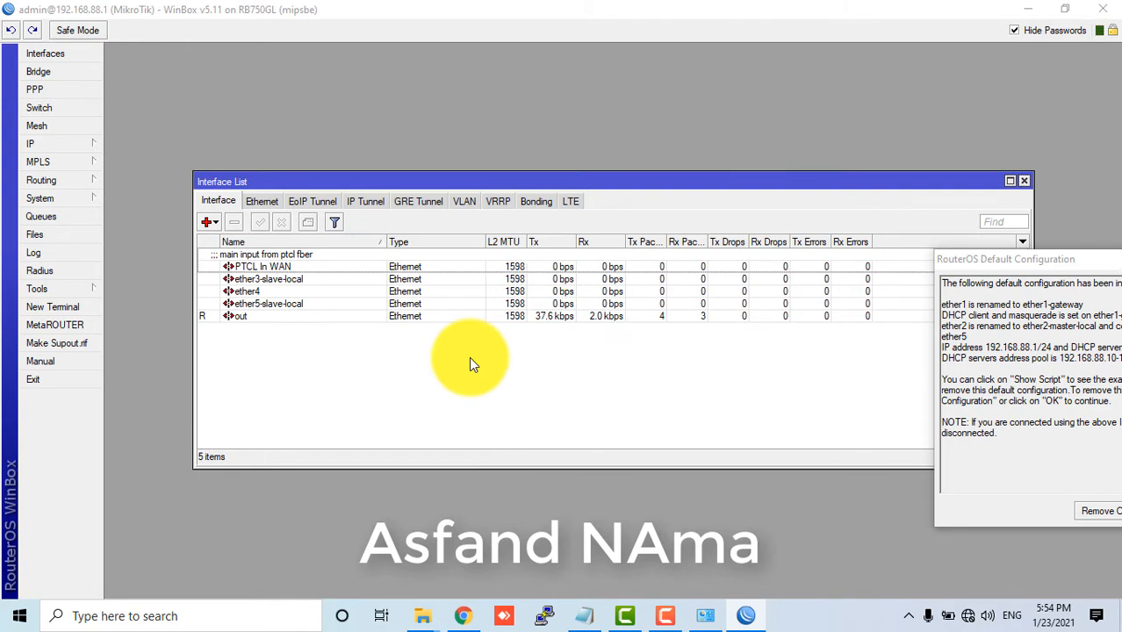
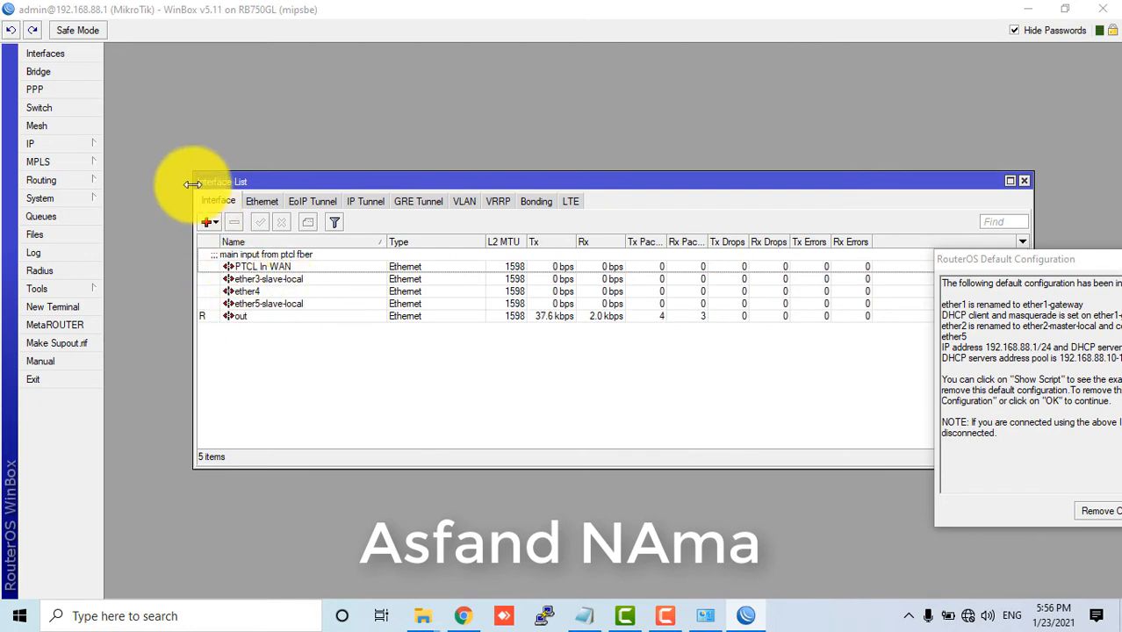
Step: Set the master port of the ether4 interface to ether3-slave-local
{"action": "double_click", "coordinate": [251, 291]}
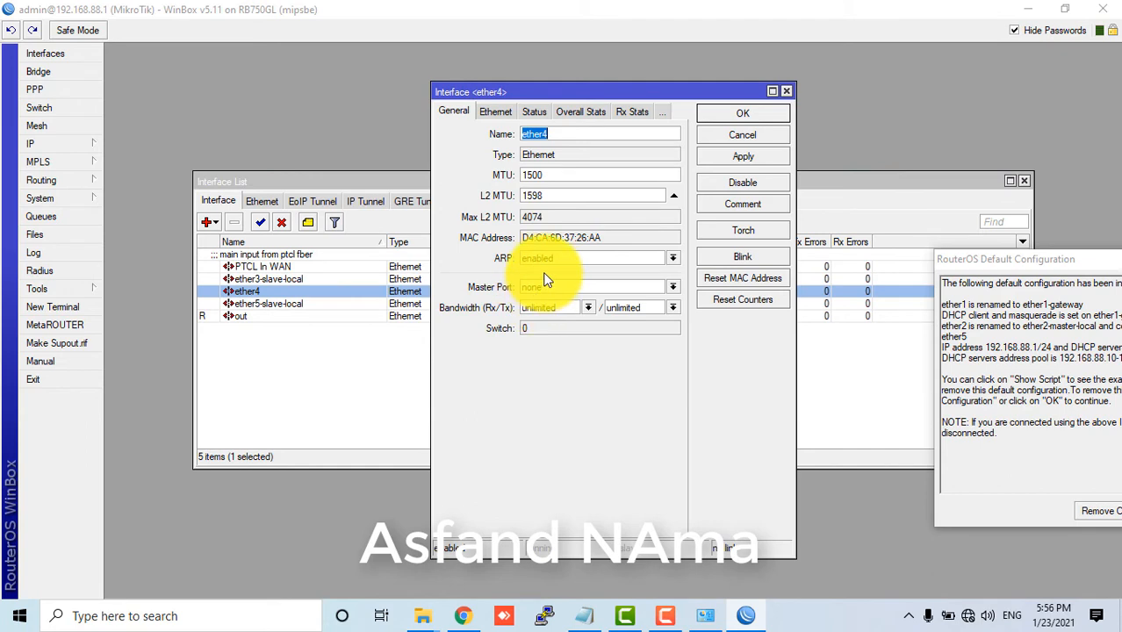
{"action": "left_click", "coordinate": [545, 287]}
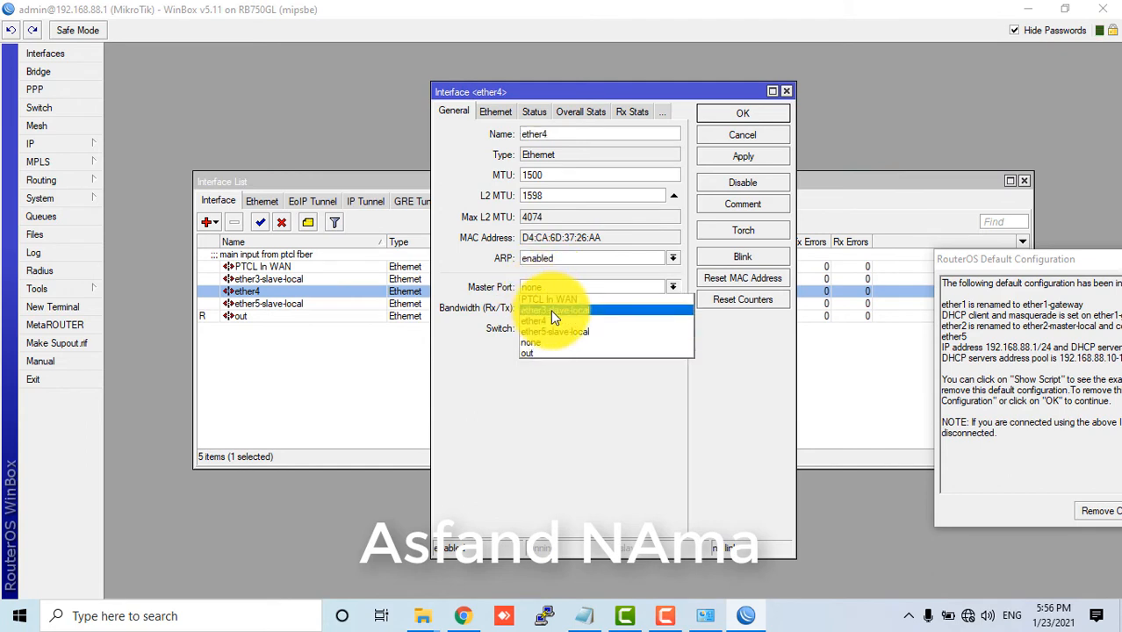
{"action": "left_click", "coordinate": [550, 310]}
{"action": "left_click", "coordinate": [751, 156]}
{"action": "left_click", "coordinate": [733, 111]}
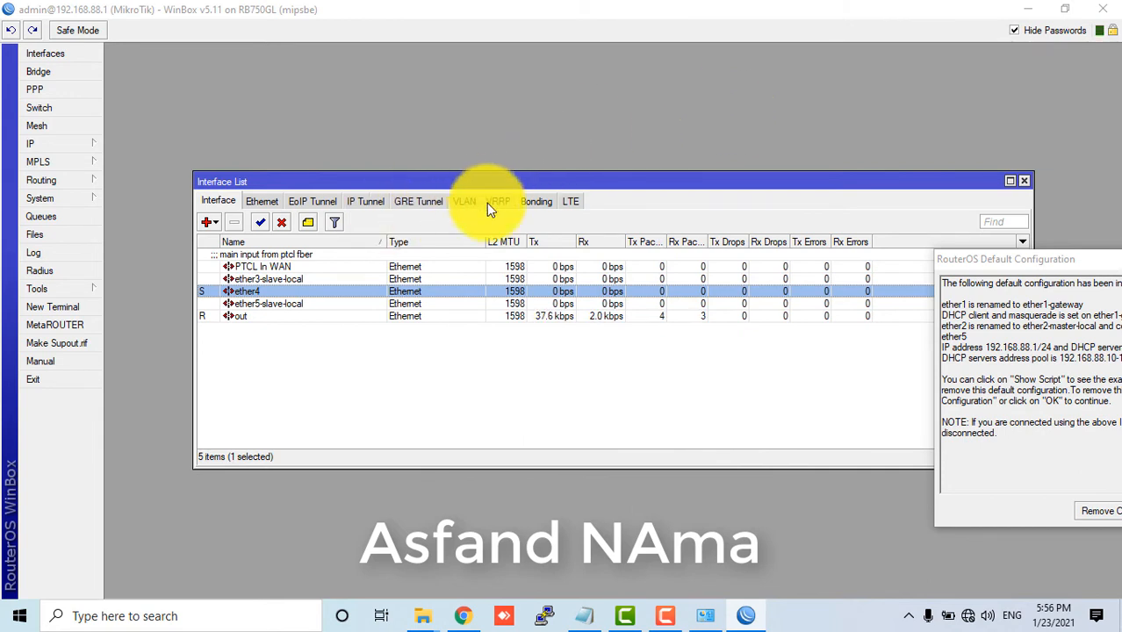
{"action": "left_click", "coordinate": [263, 202]}
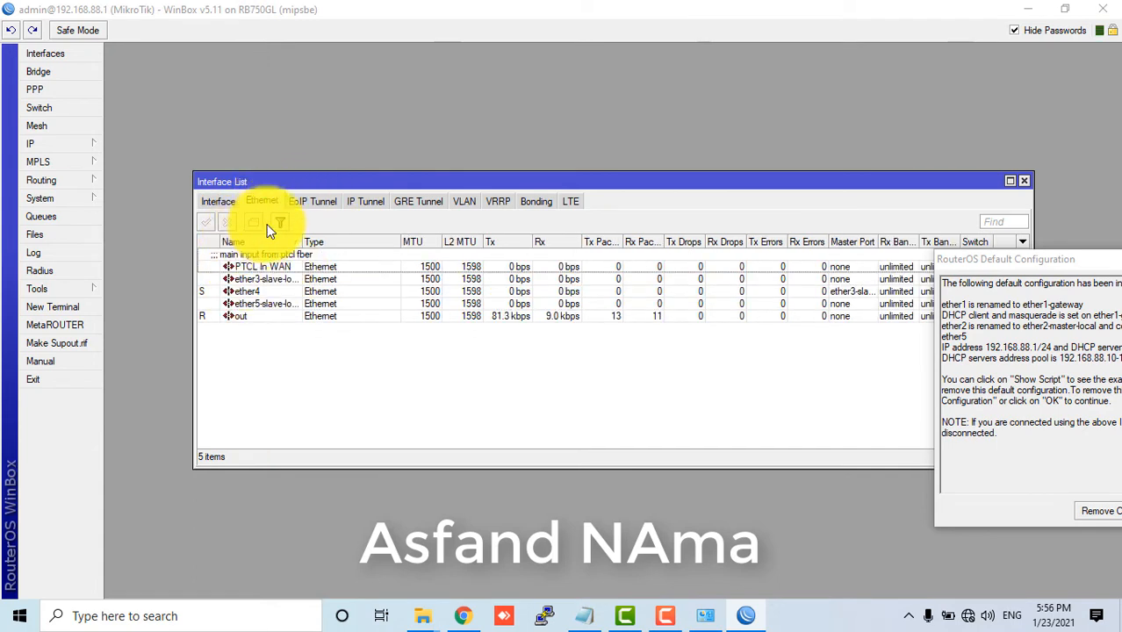
{"action": "left_click", "coordinate": [218, 202]}
{"action": "left_click", "coordinate": [243, 291]}
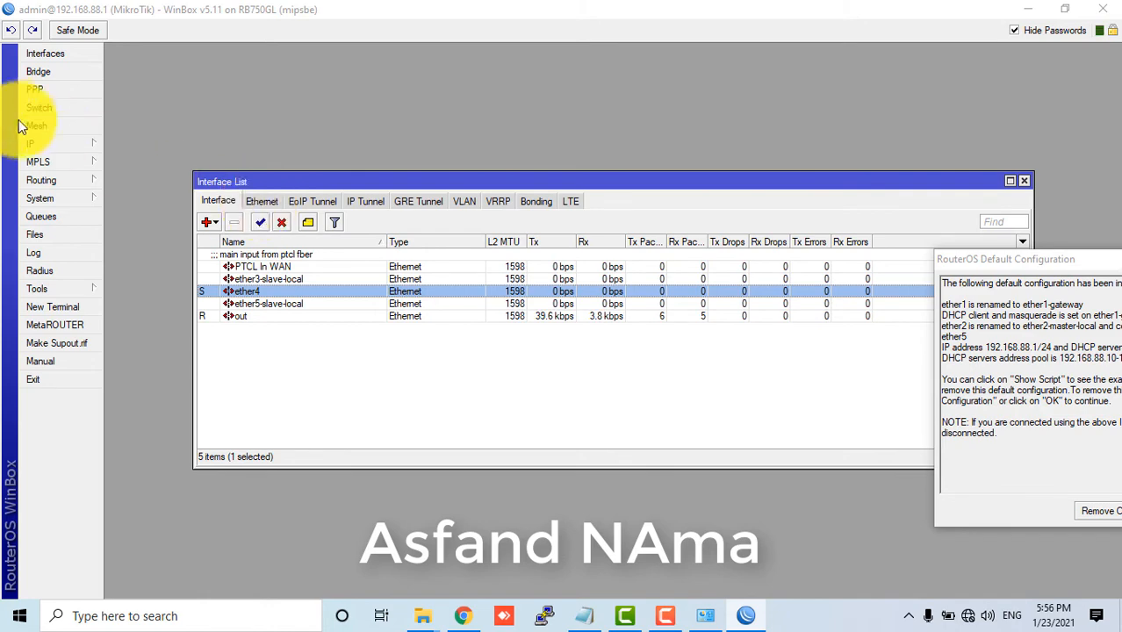
Step: Create a new bridge with the default settings and move the bridge window clear of the interface list
{"action": "left_click", "coordinate": [38, 71]}
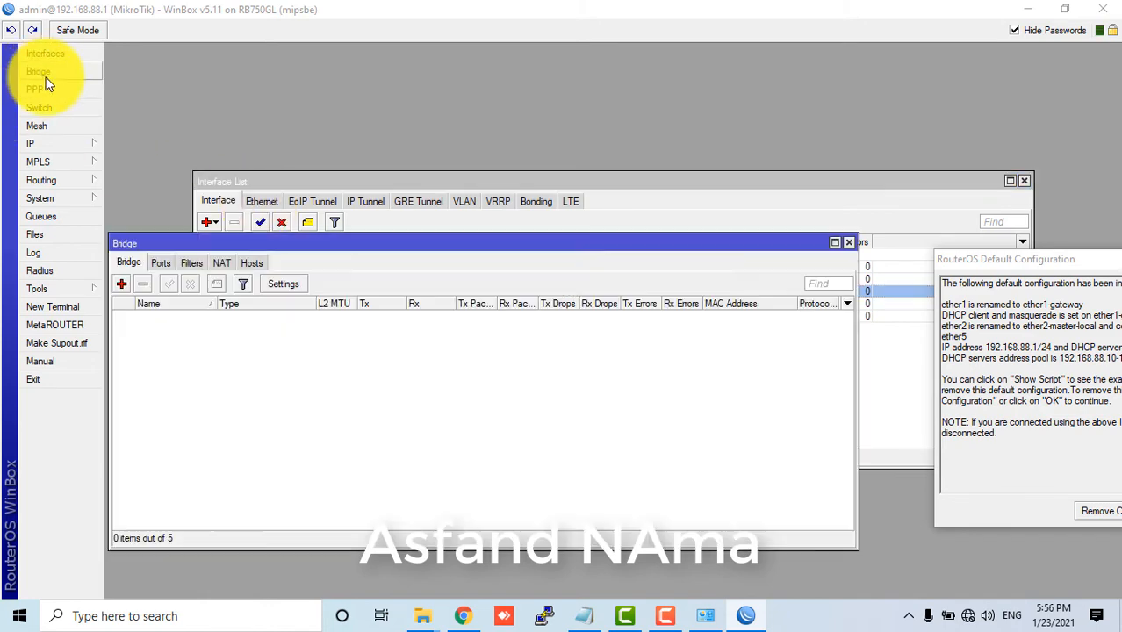
{"action": "left_click", "coordinate": [123, 283]}
{"action": "left_click", "coordinate": [734, 175]}
{"action": "left_click_drag", "start_coordinate": [283, 245], "coordinate": [480, 358]}
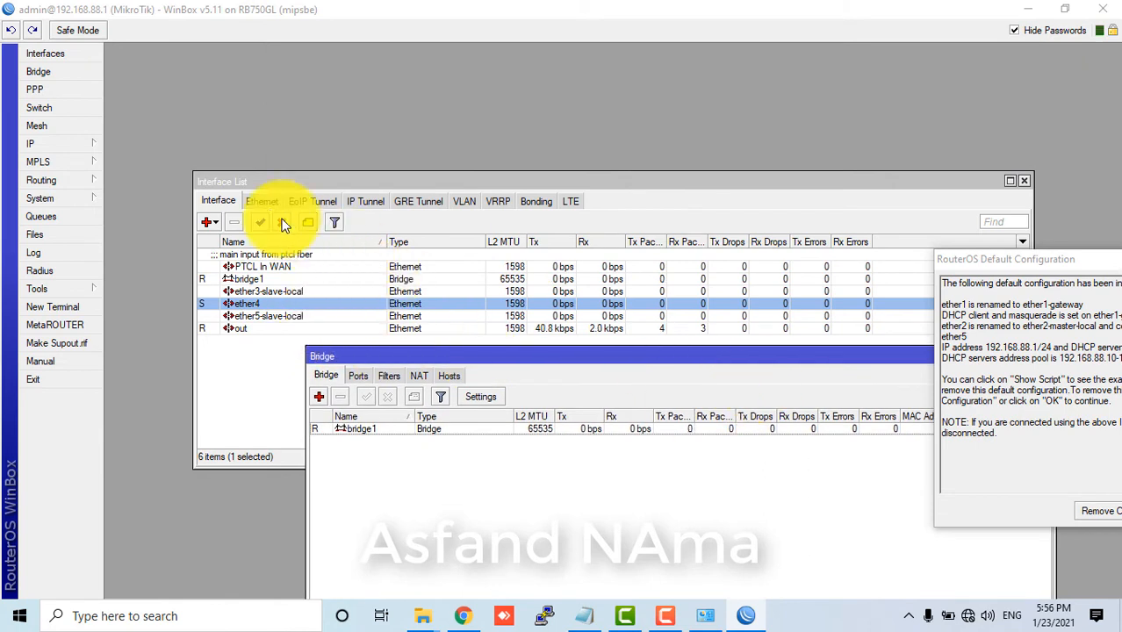
Step: Examine the Ethernet, VLAN and bonding interface lists and the options for a new bonding interface, discard it, and close the interface and bridge windows
{"action": "left_click", "coordinate": [264, 201]}
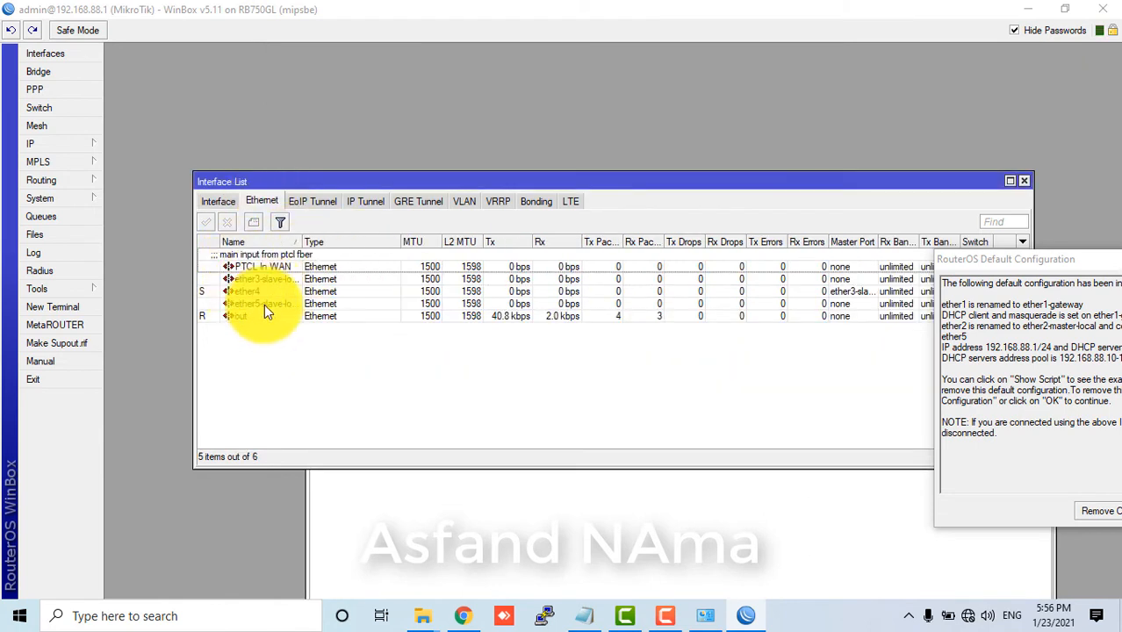
{"action": "left_click", "coordinate": [461, 204]}
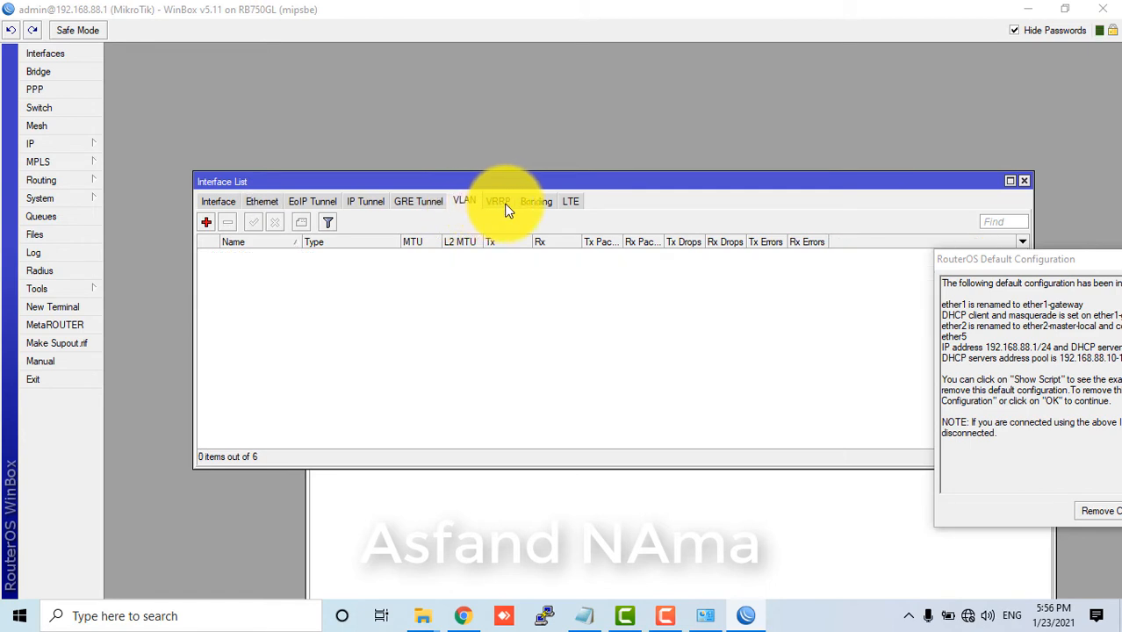
{"action": "left_click", "coordinate": [534, 204]}
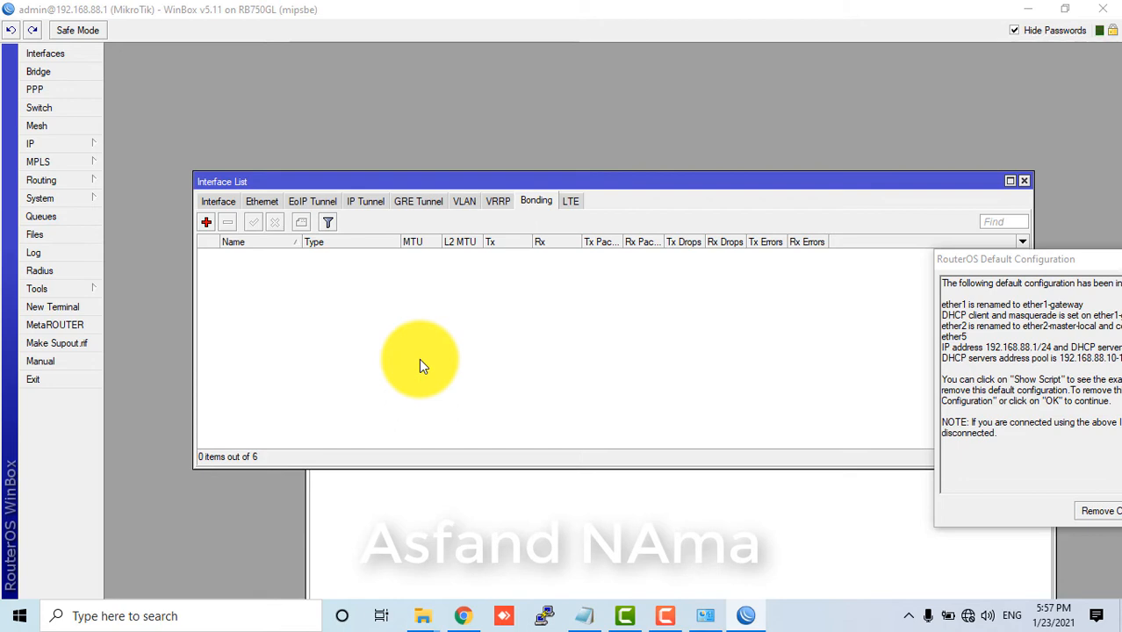
{"action": "left_click", "coordinate": [207, 222]}
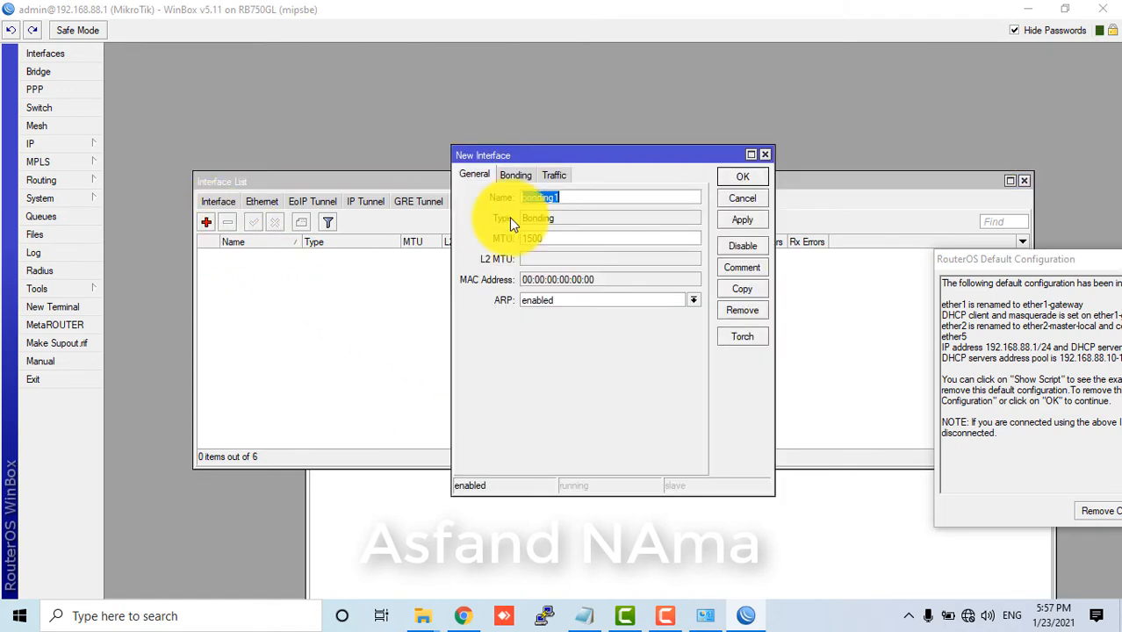
{"action": "left_click", "coordinate": [514, 176]}
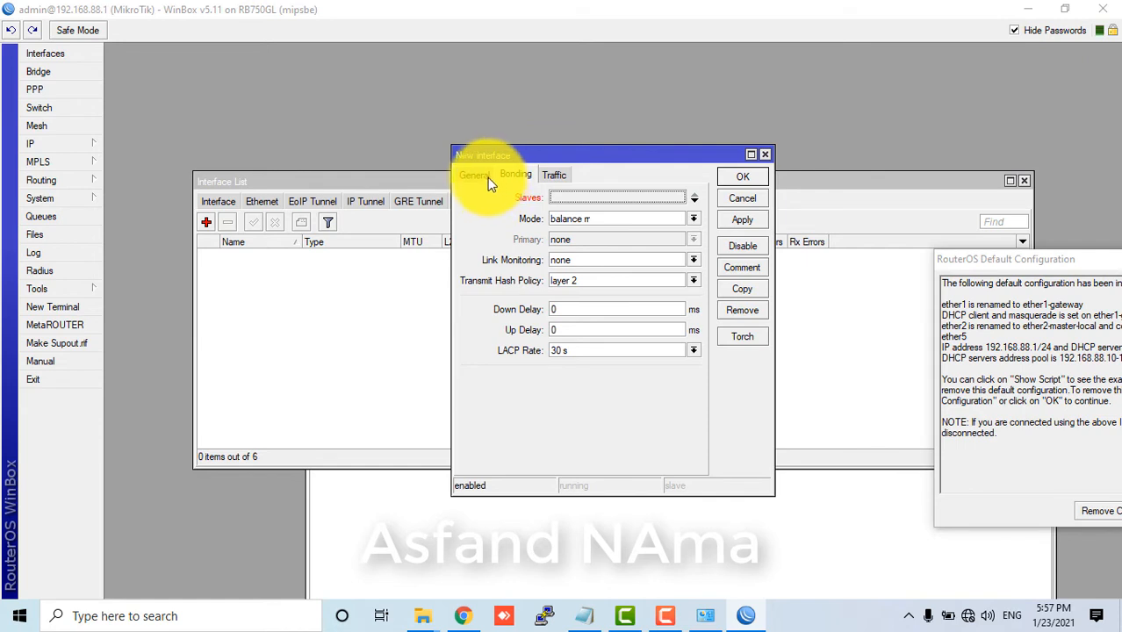
{"action": "left_click", "coordinate": [486, 177]}
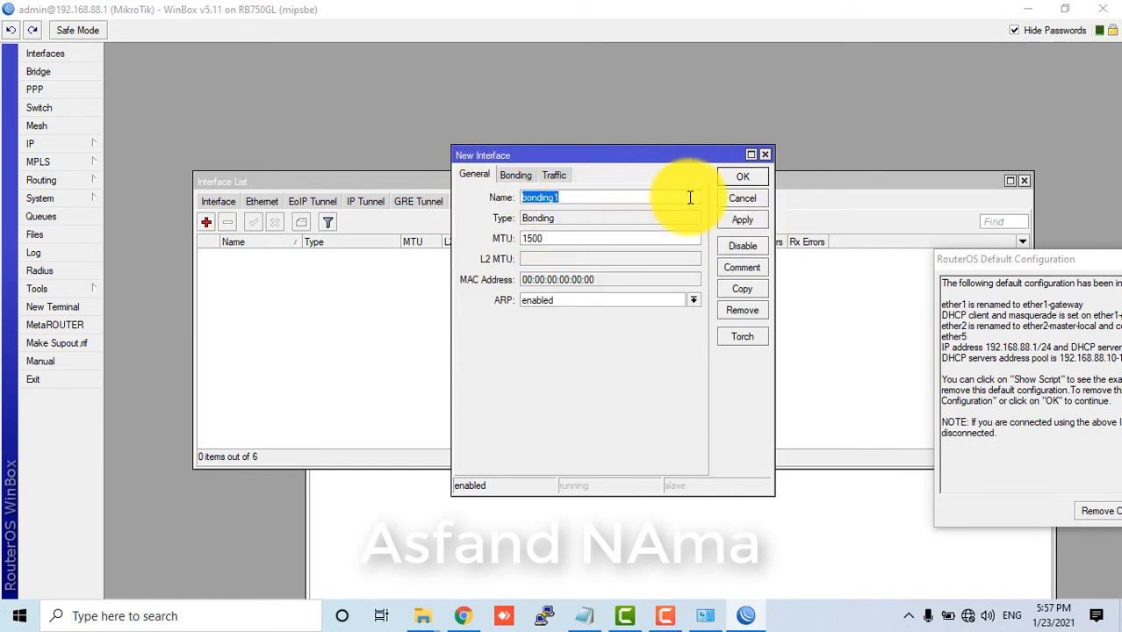
{"action": "left_click", "coordinate": [744, 202]}
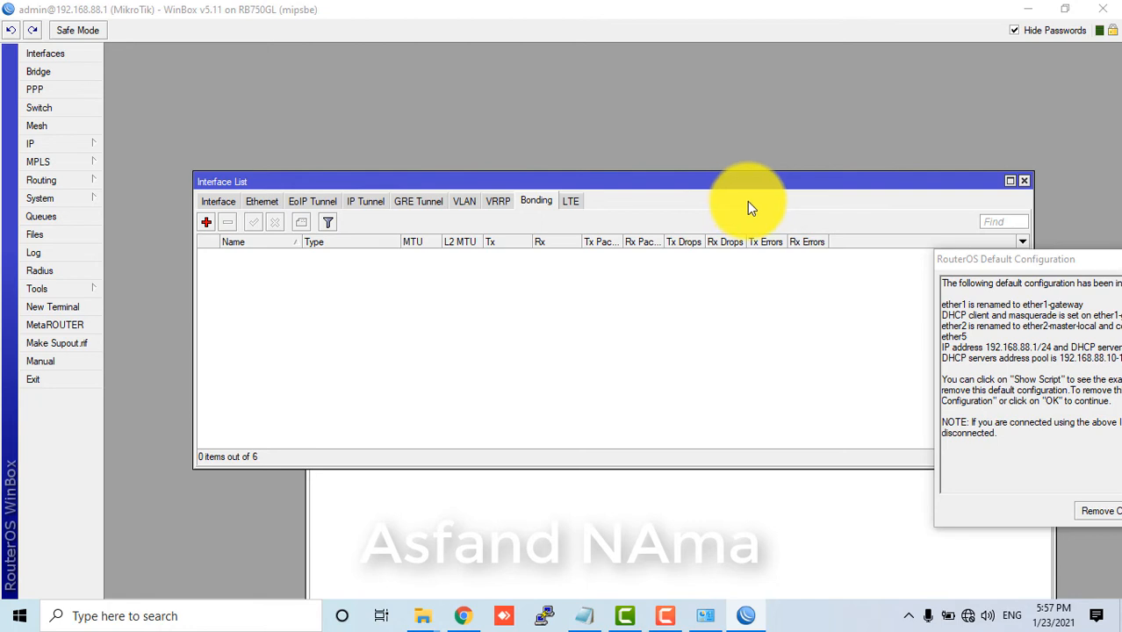
{"action": "left_click", "coordinate": [1024, 180]}
{"action": "left_click_drag", "start_coordinate": [773, 360], "coordinate": [651, 359]}
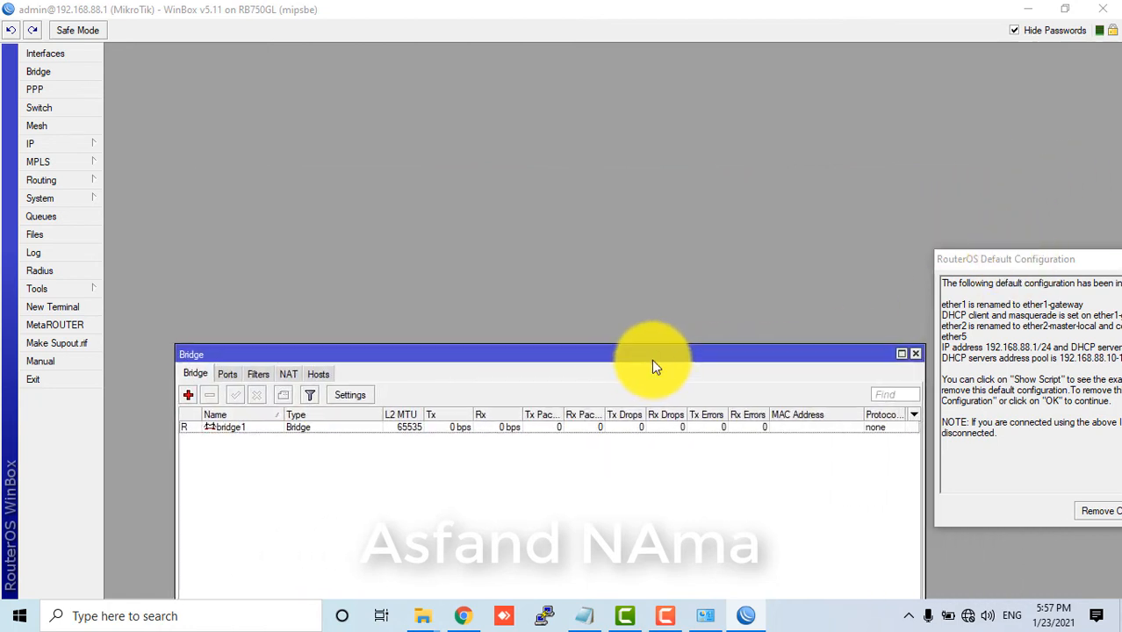
{"action": "left_click", "coordinate": [909, 356]}
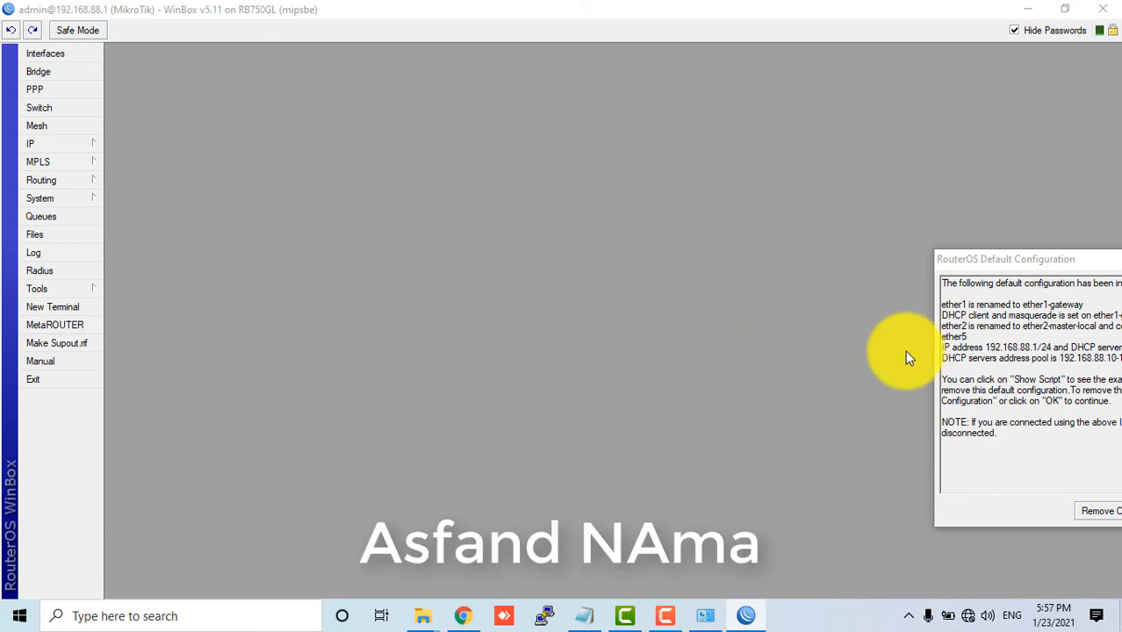
Step: Examine the router's switch settings, including its ports, hosts, VLANs and rules, and close them
{"action": "left_click", "coordinate": [68, 113]}
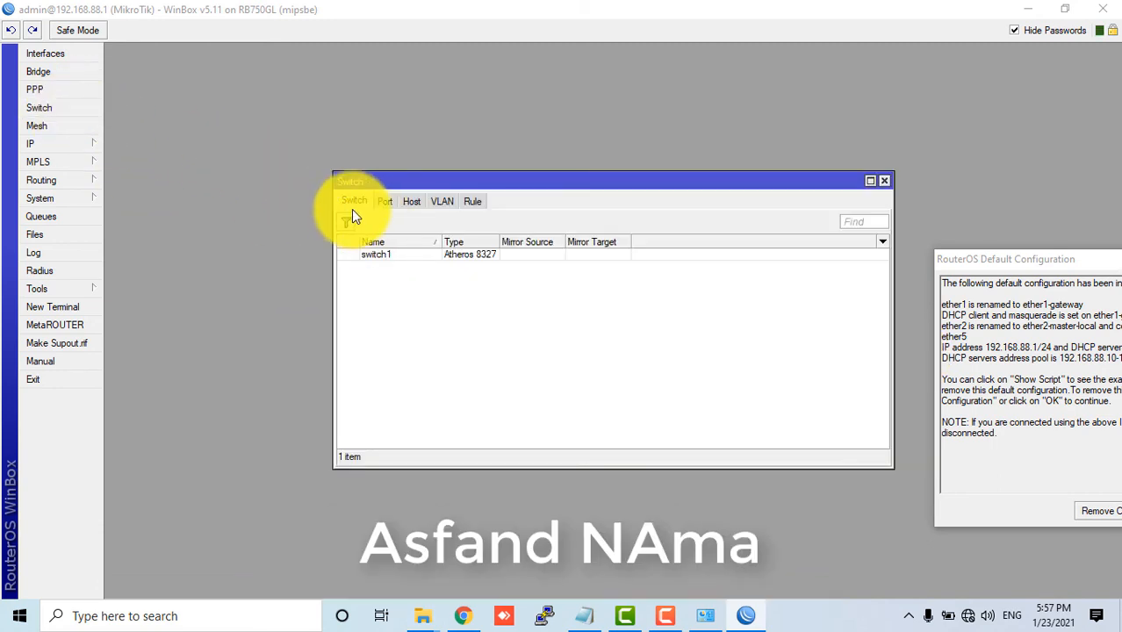
{"action": "left_click", "coordinate": [388, 202]}
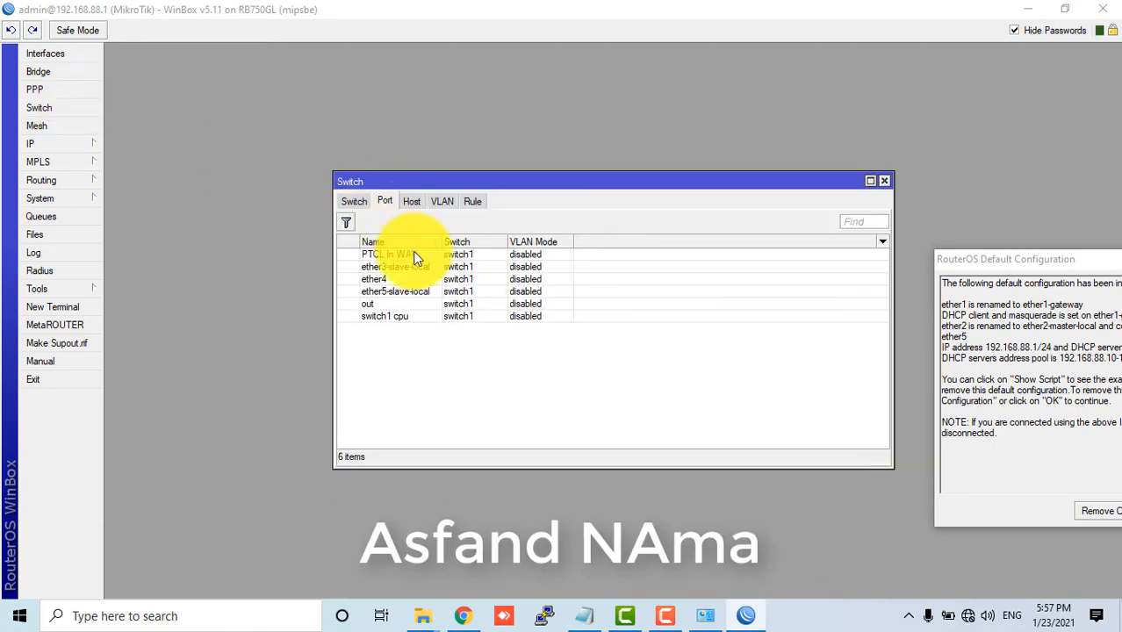
{"action": "left_click", "coordinate": [412, 202]}
{"action": "left_click", "coordinate": [442, 203]}
{"action": "left_click", "coordinate": [473, 202]}
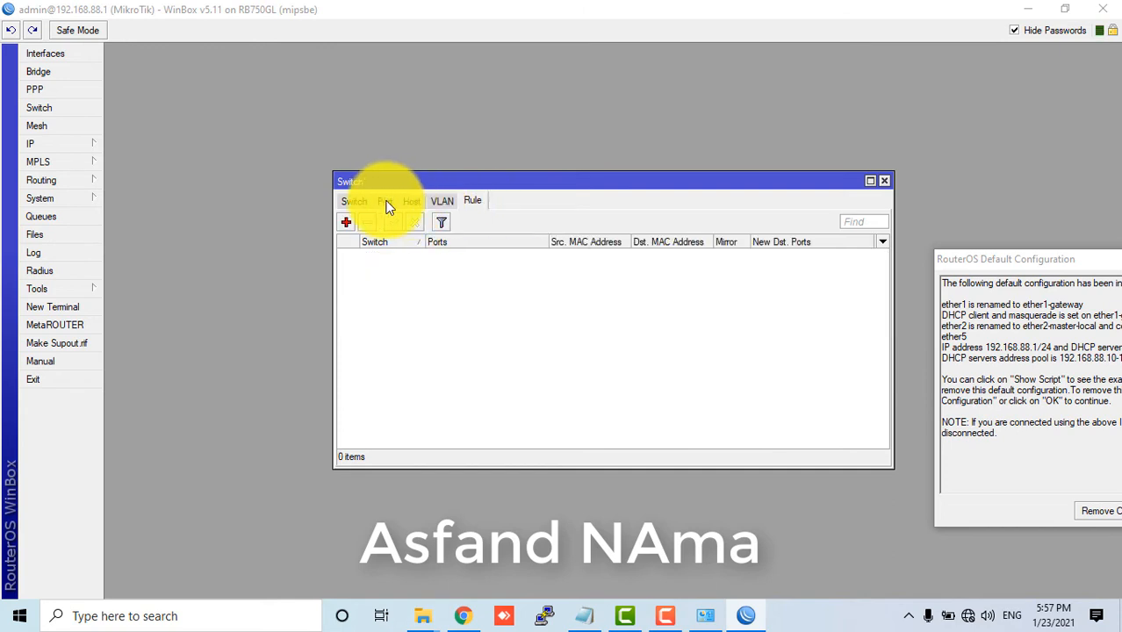
{"action": "left_click", "coordinate": [385, 202]}
{"action": "left_click", "coordinate": [354, 201]}
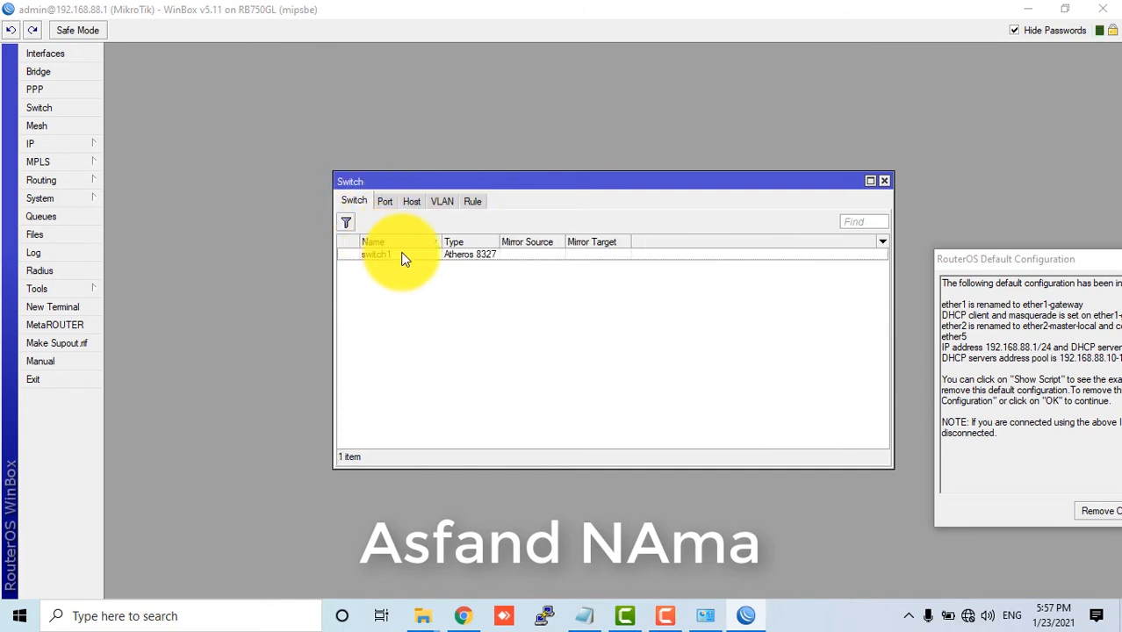
{"action": "left_click", "coordinate": [377, 254]}
{"action": "left_click", "coordinate": [387, 202]}
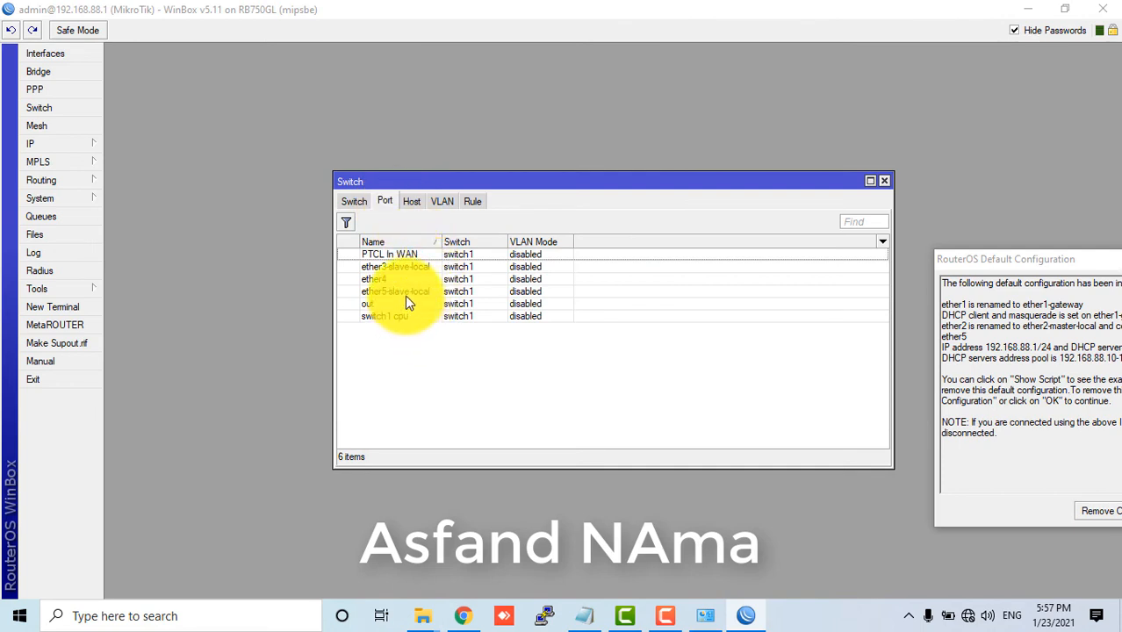
{"action": "left_click", "coordinate": [883, 182]}
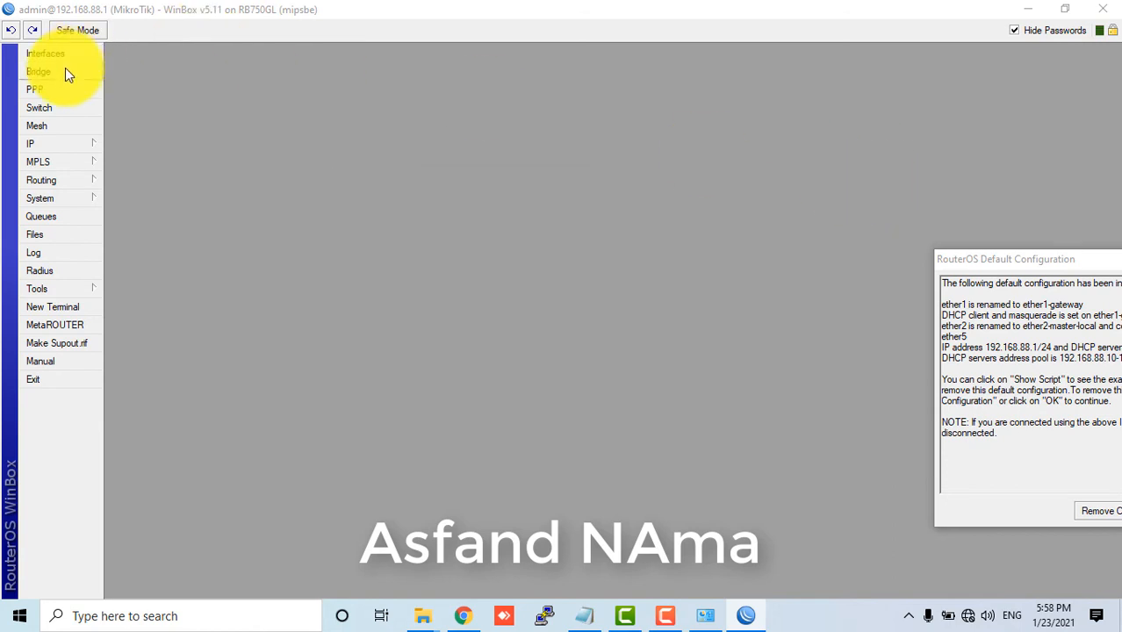
{"action": "left_click", "coordinate": [44, 144]}
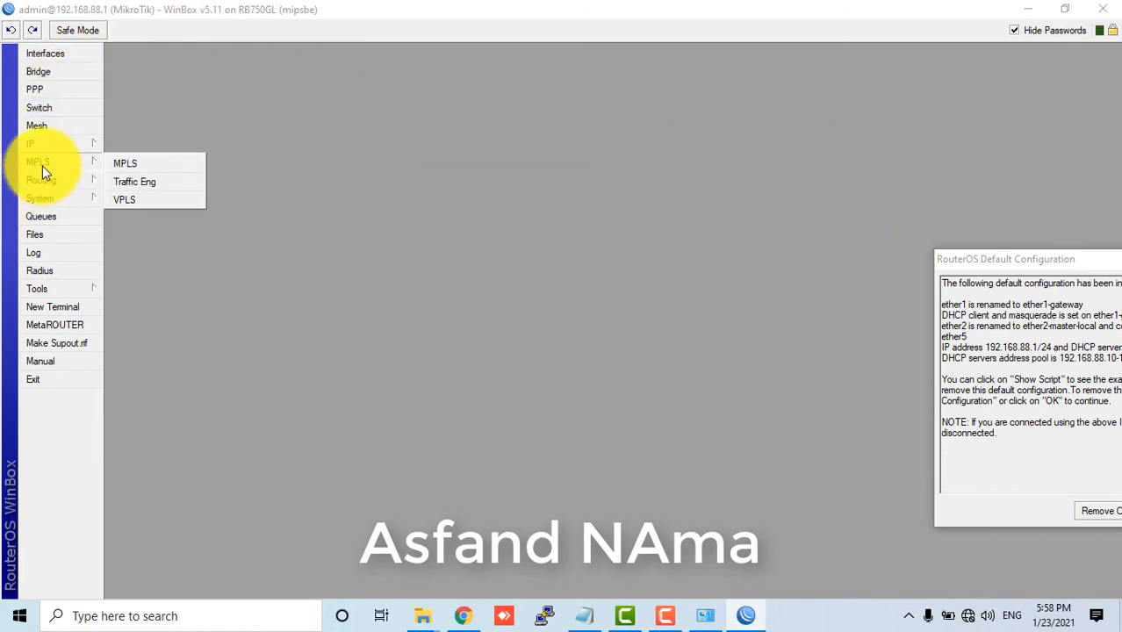
{"action": "mouse_move", "coordinate": [41, 184]}
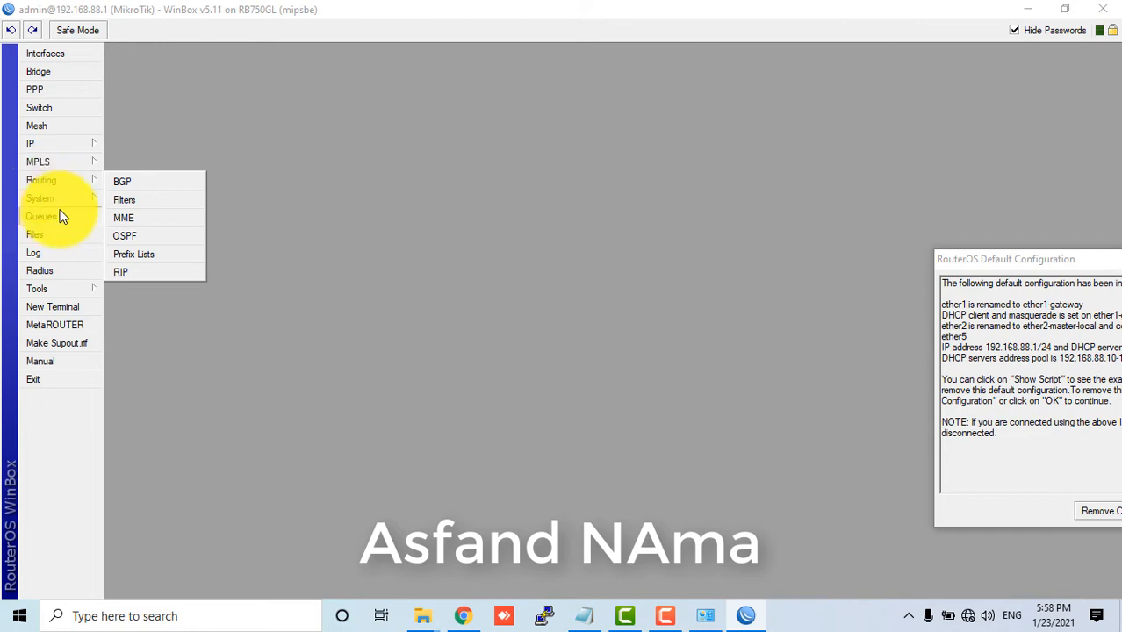
{"action": "mouse_move", "coordinate": [62, 208]}
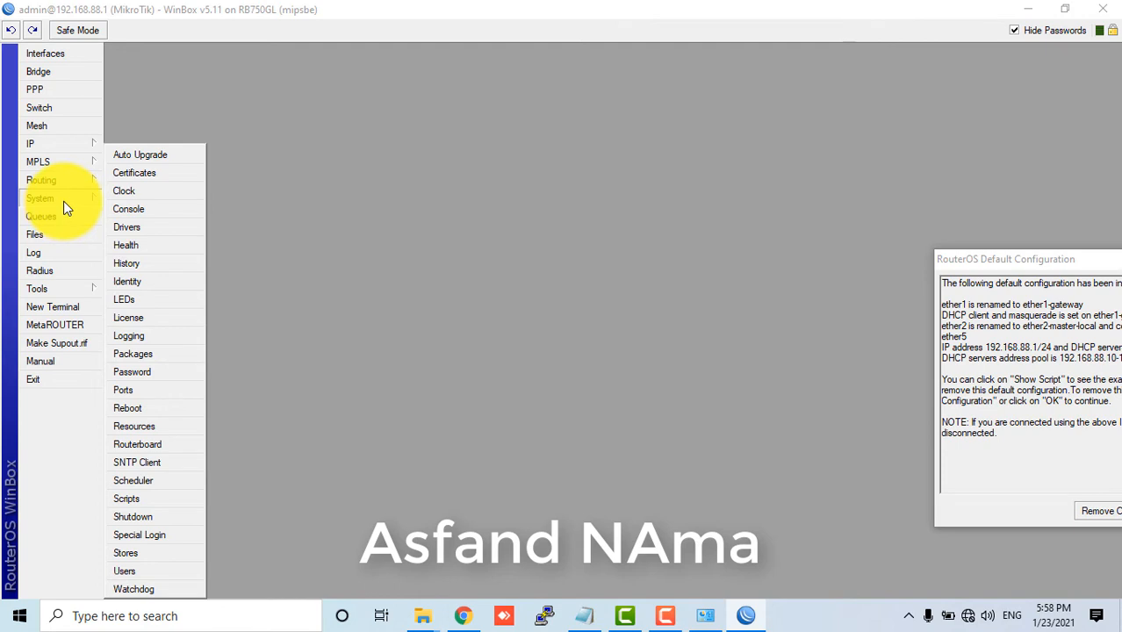
{"action": "mouse_move", "coordinate": [76, 171]}
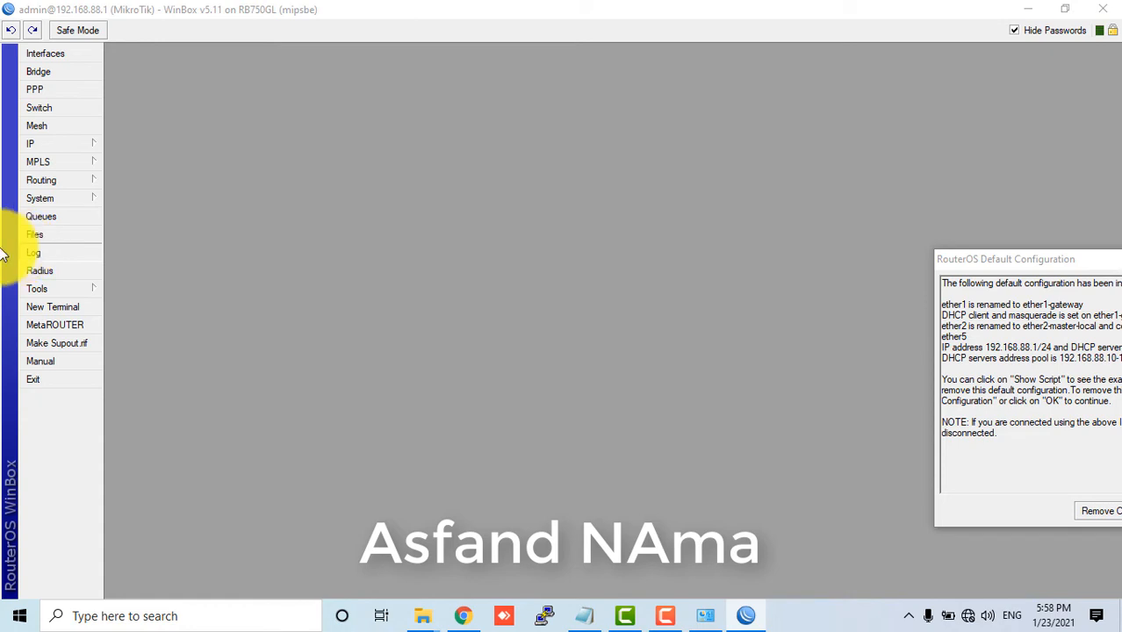
Step: Remove the existing DHCP client entry for the PTCL In WAN interface
{"action": "mouse_move", "coordinate": [59, 146]}
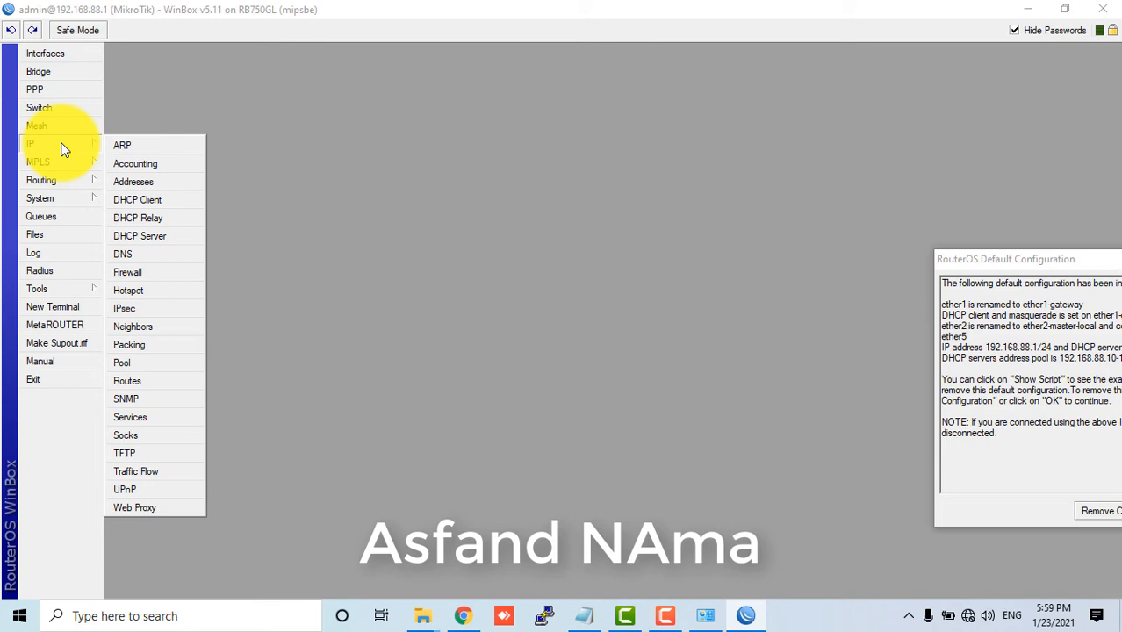
{"action": "left_click", "coordinate": [146, 198]}
{"action": "left_click", "coordinate": [450, 246]}
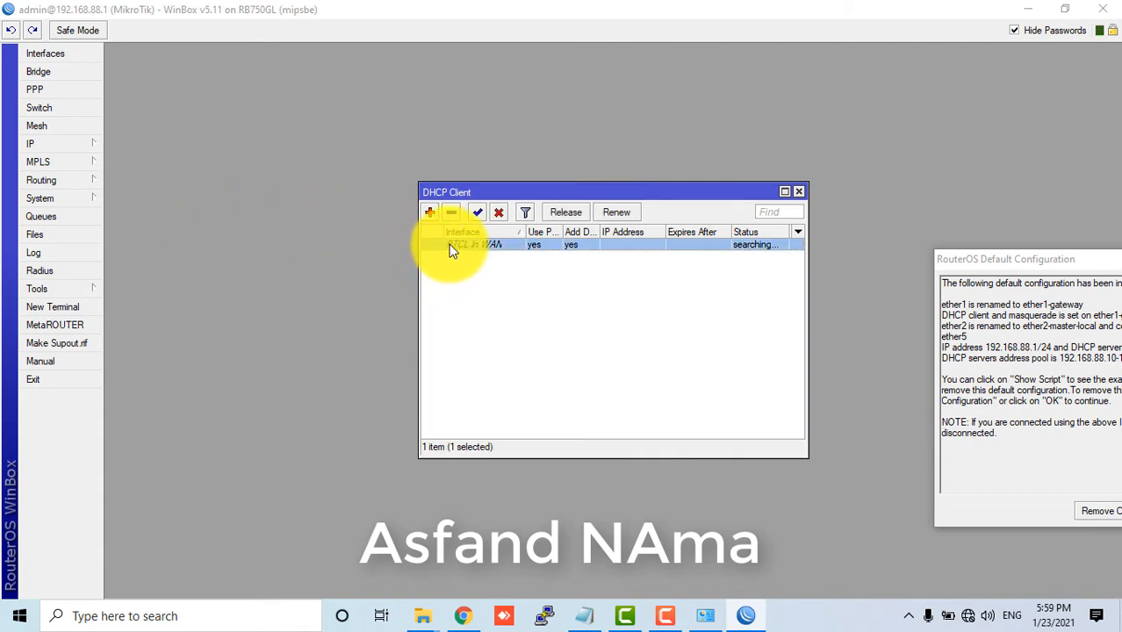
{"action": "left_click", "coordinate": [455, 214]}
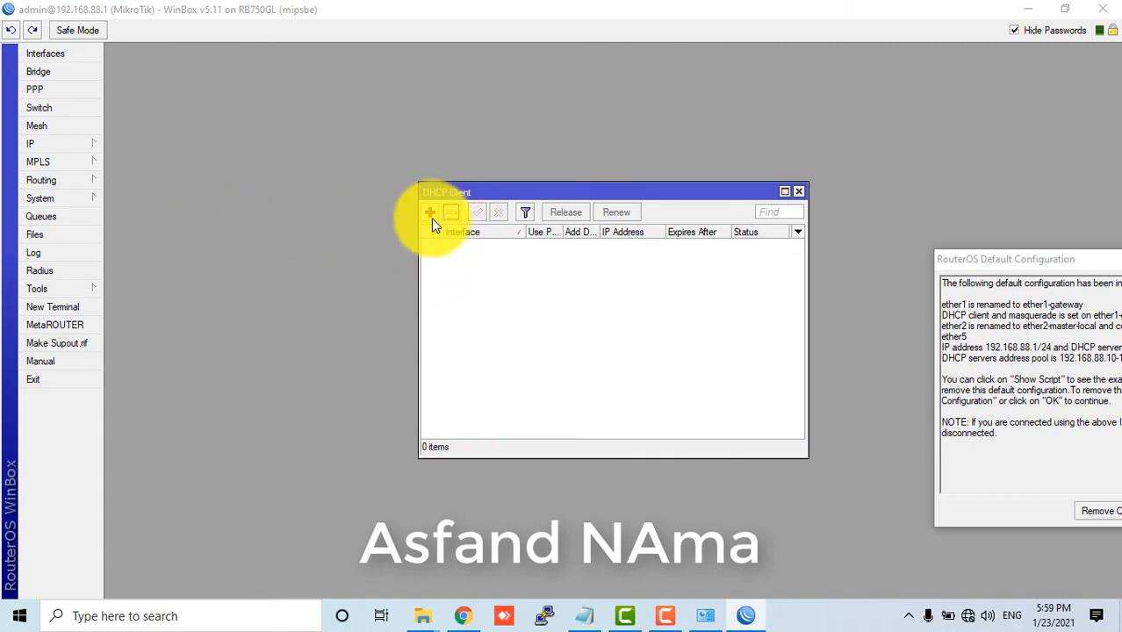
Step: Add a DHCP client on the PTCL In WAN interface with peer DNS, peer NTP and the default route enabled
{"action": "left_click", "coordinate": [430, 215]}
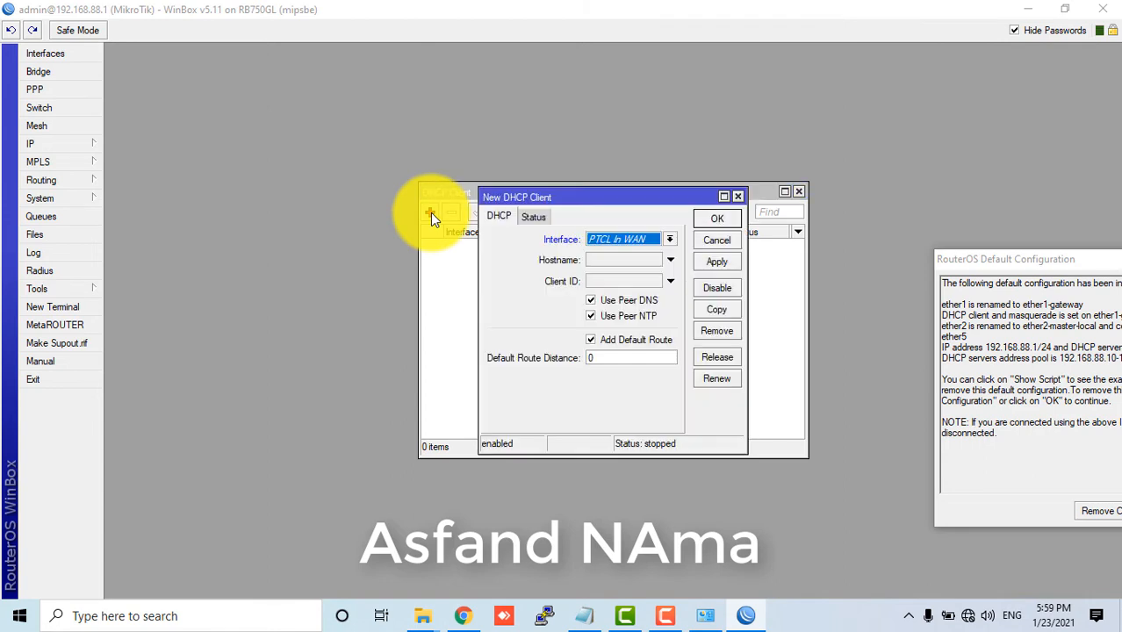
{"action": "left_click", "coordinate": [670, 239]}
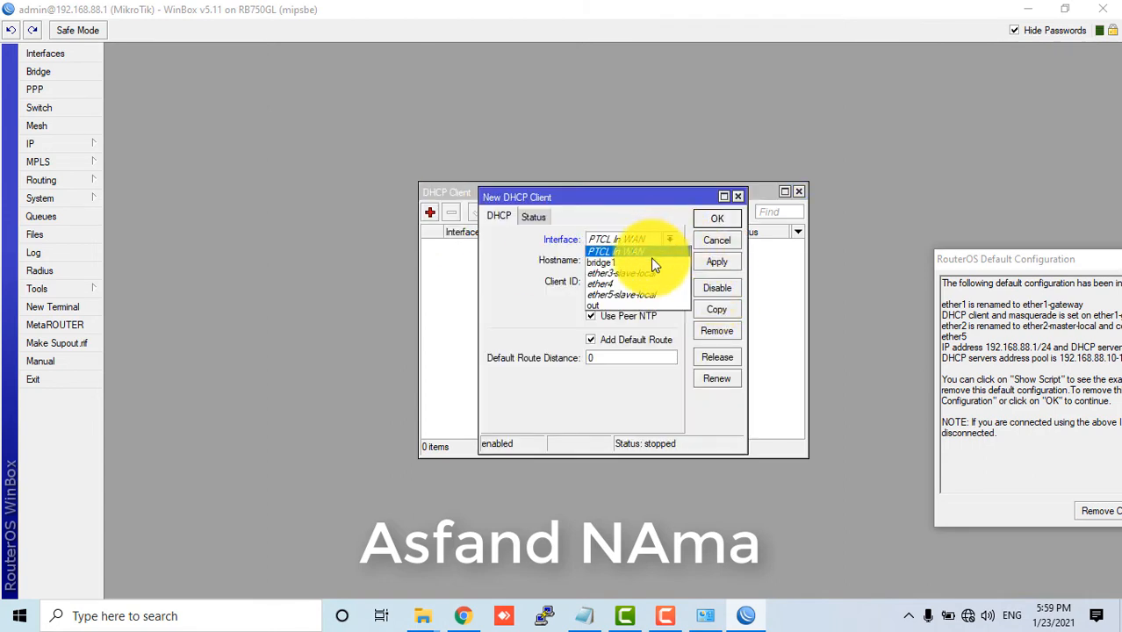
{"action": "left_click", "coordinate": [634, 253]}
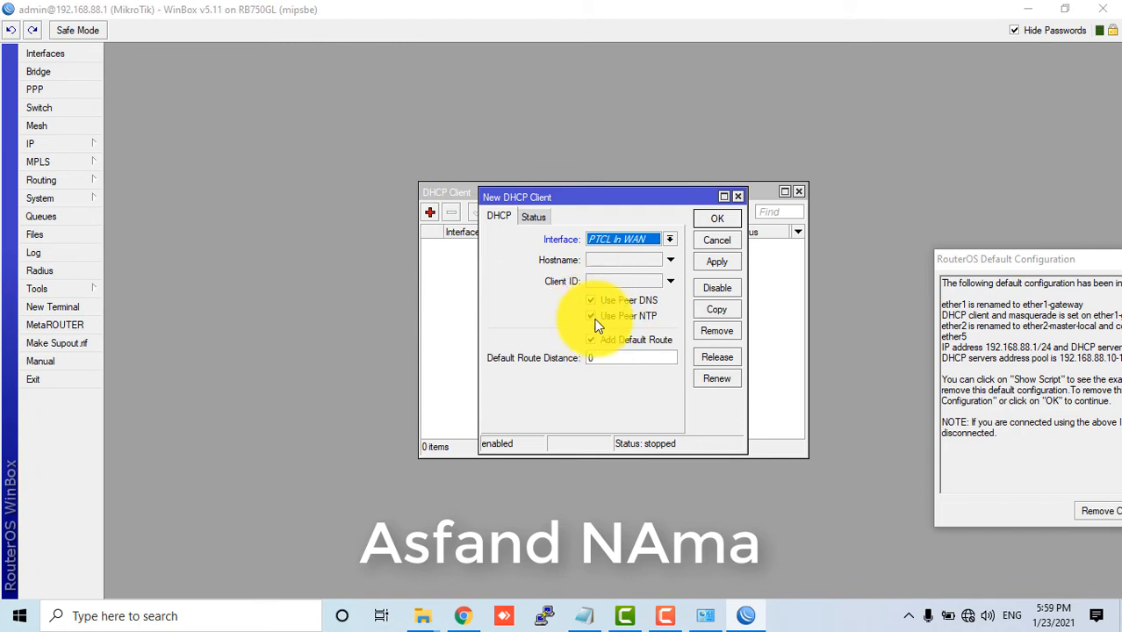
{"action": "left_click", "coordinate": [530, 216]}
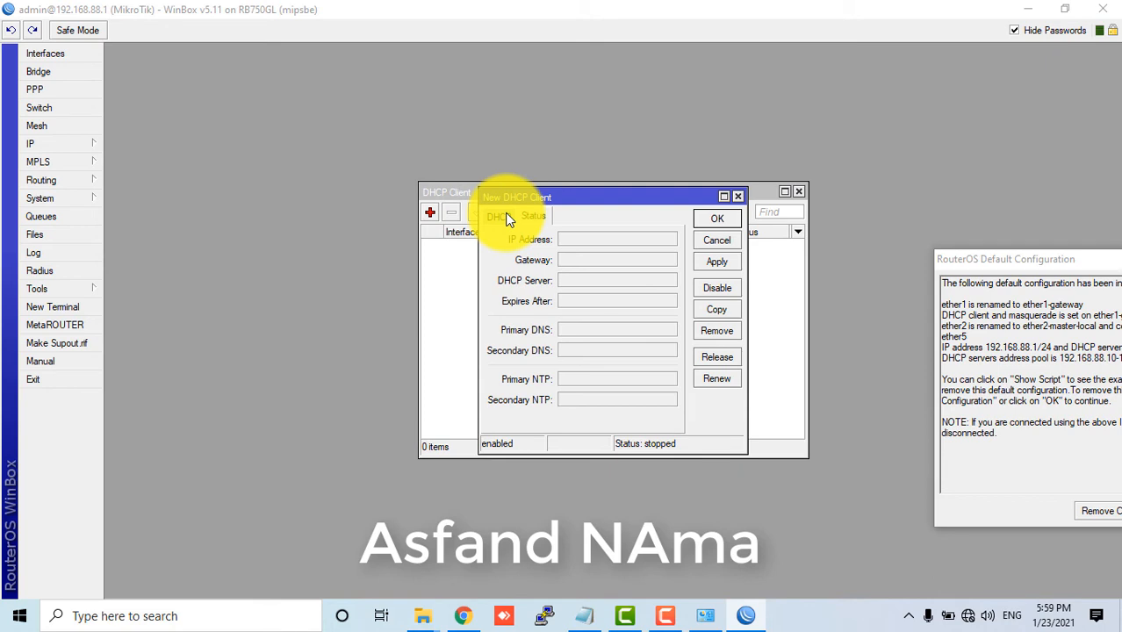
{"action": "left_click", "coordinate": [499, 216]}
{"action": "left_click", "coordinate": [711, 261]}
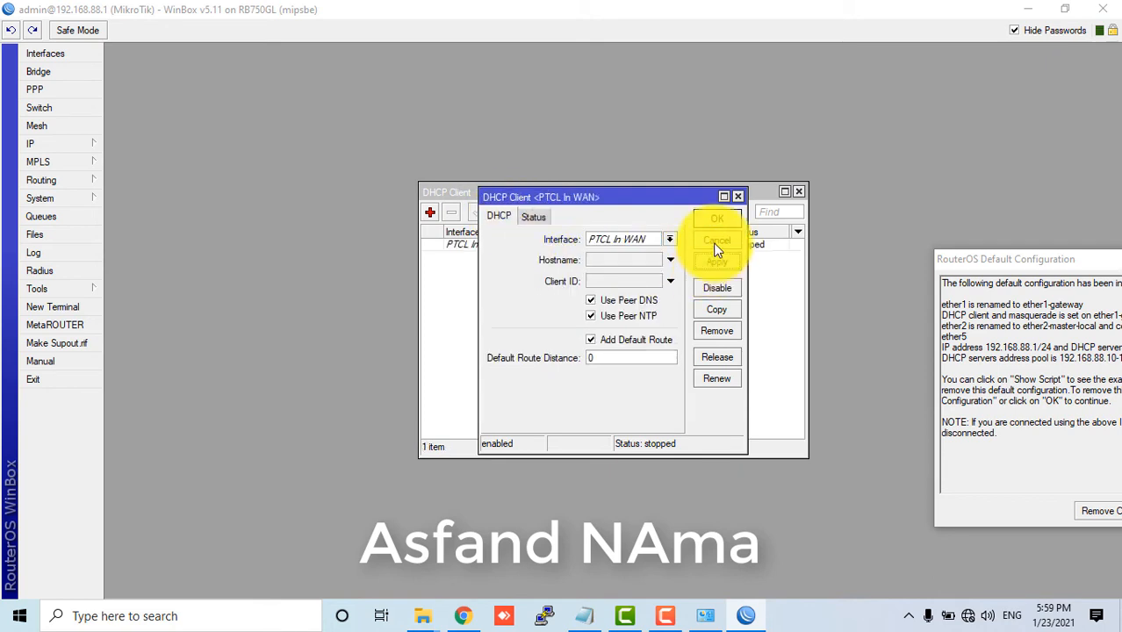
{"action": "left_click", "coordinate": [716, 217]}
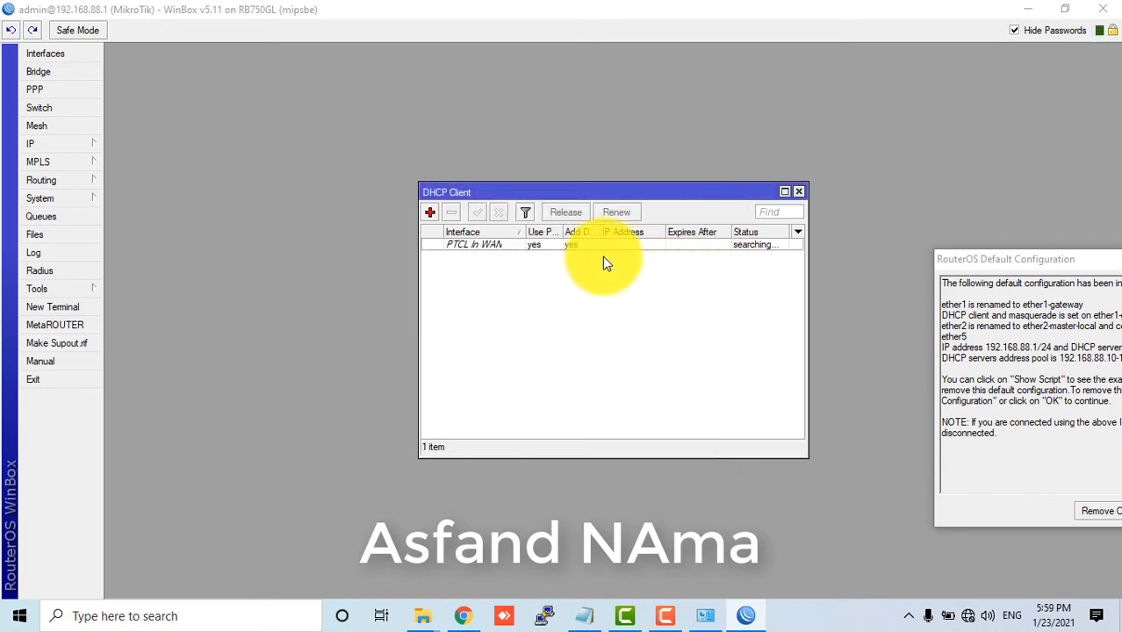
Step: Delete the newly added PTCL In WAN DHCP client and close the DHCP client list
{"action": "left_click", "coordinate": [475, 244]}
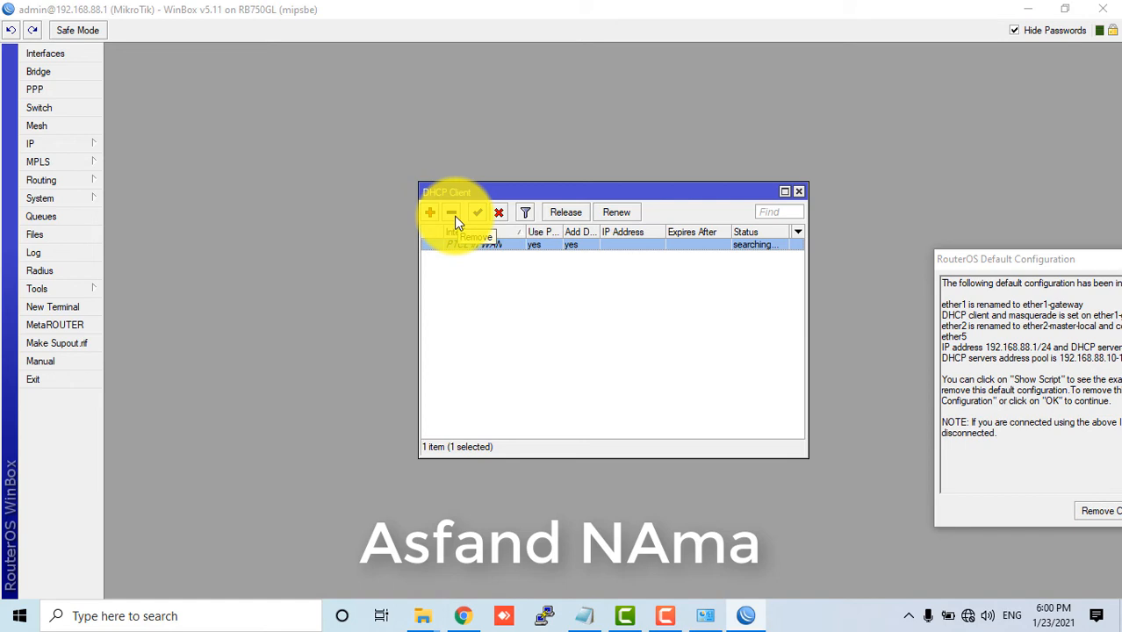
{"action": "left_click", "coordinate": [452, 213]}
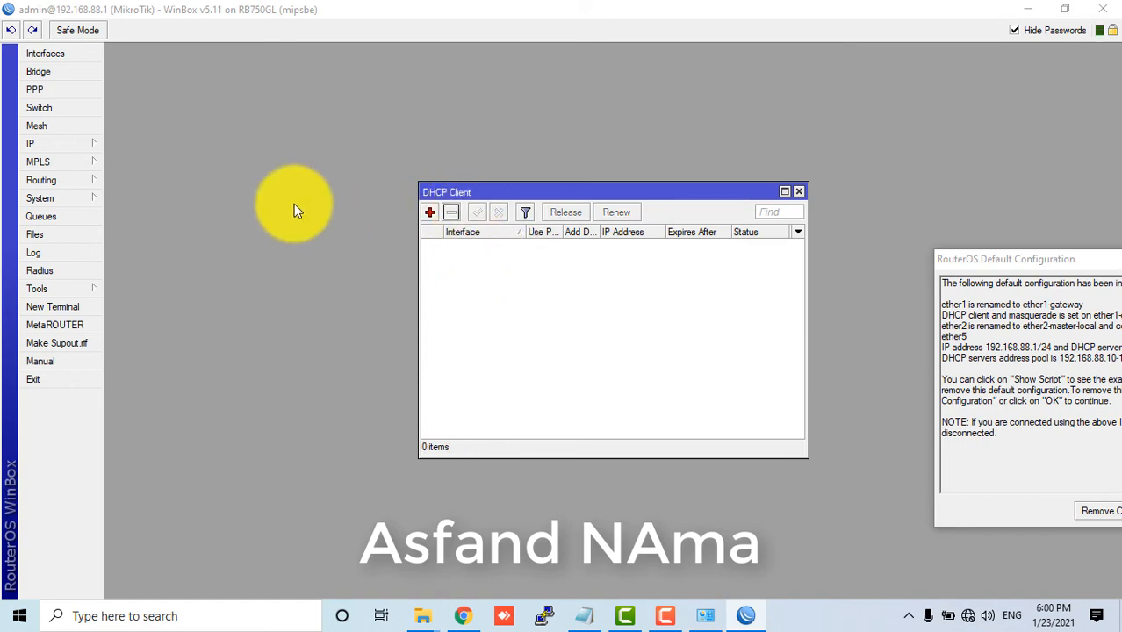
{"action": "left_click", "coordinate": [797, 192]}
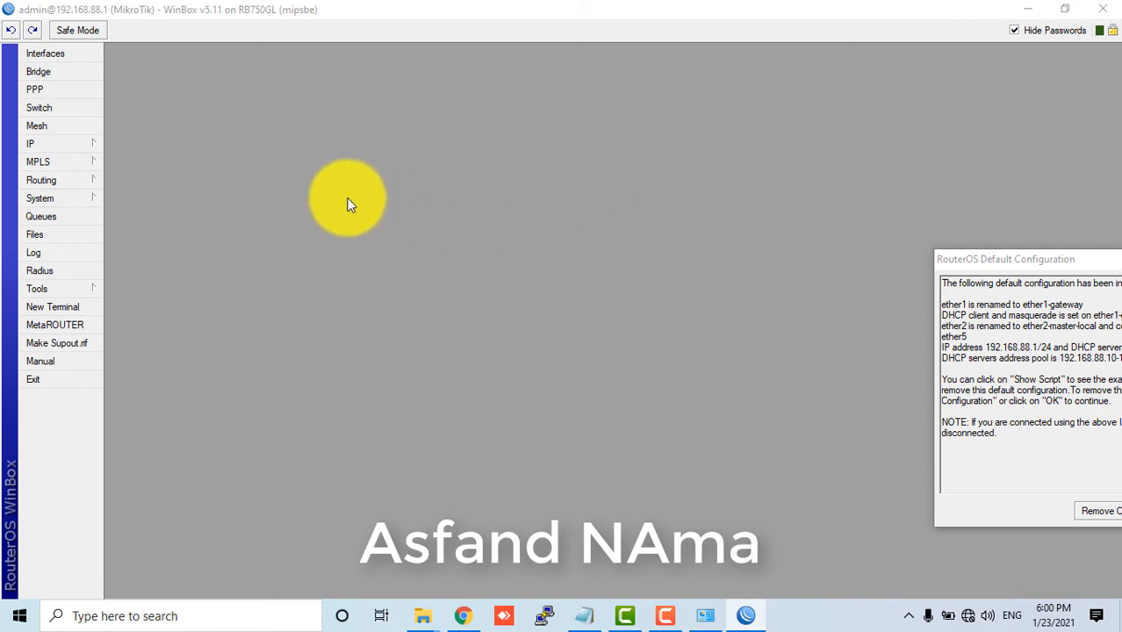
Step: Add the IP address 192.168.1.210/24 on the PTCL In WAN interface
{"action": "left_click", "coordinate": [88, 147]}
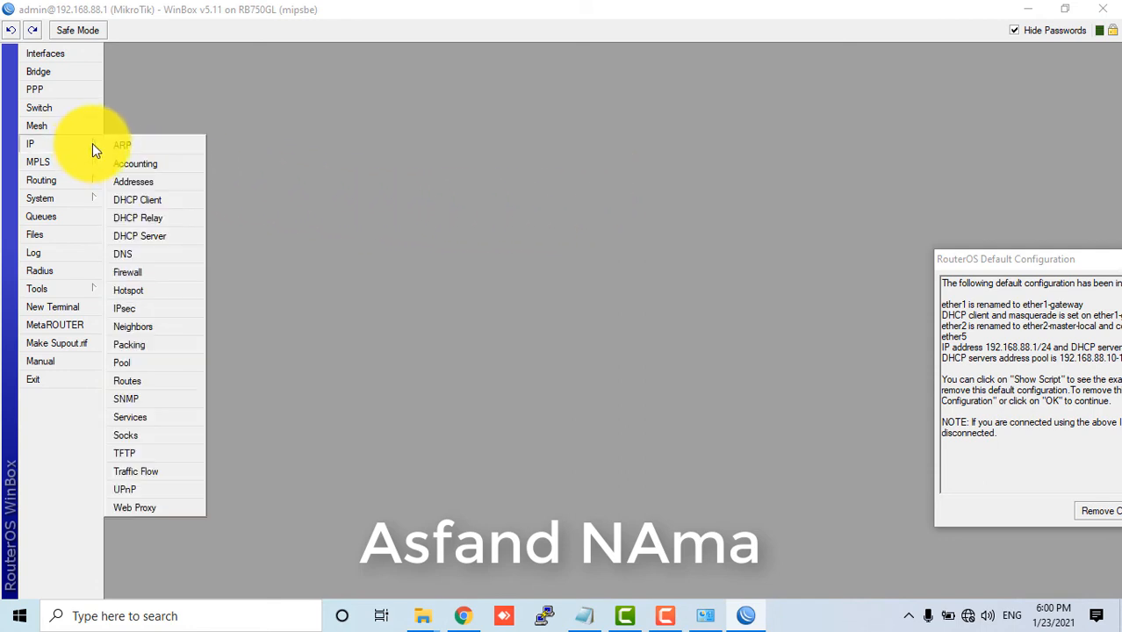
{"action": "left_click", "coordinate": [133, 182]}
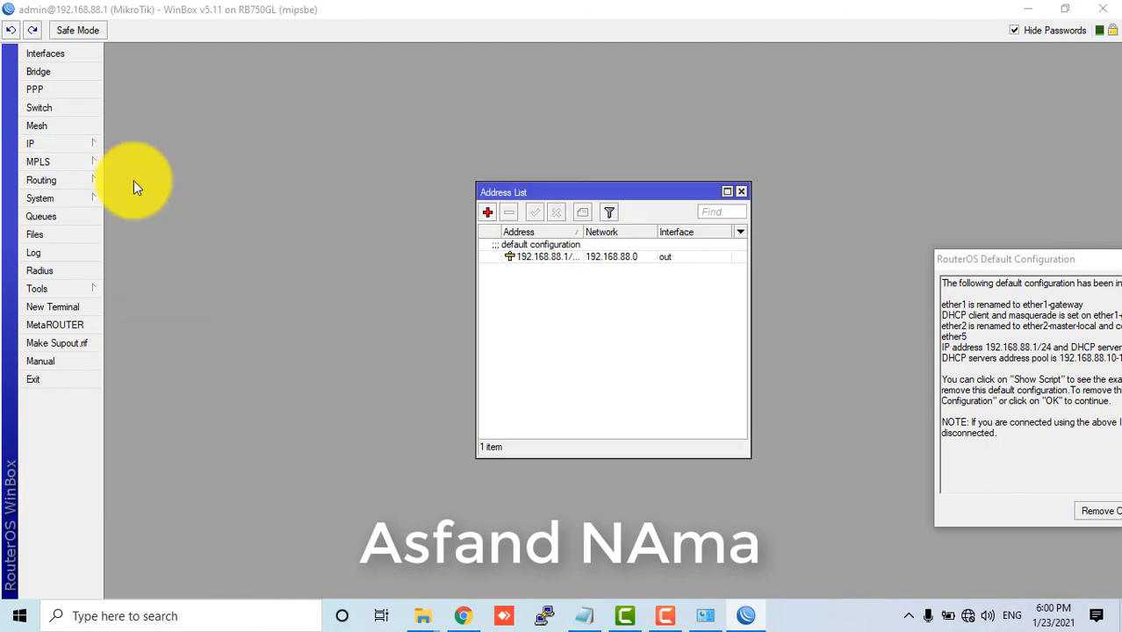
{"action": "left_click", "coordinate": [667, 617]}
{"action": "left_click", "coordinate": [667, 617]}
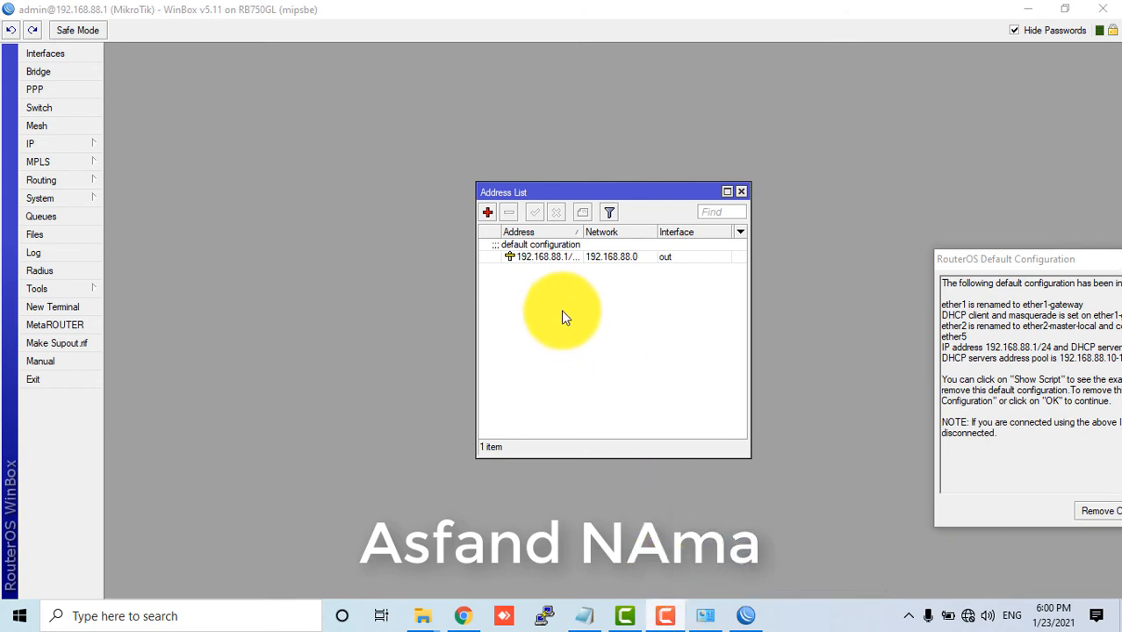
{"action": "left_click", "coordinate": [532, 251]}
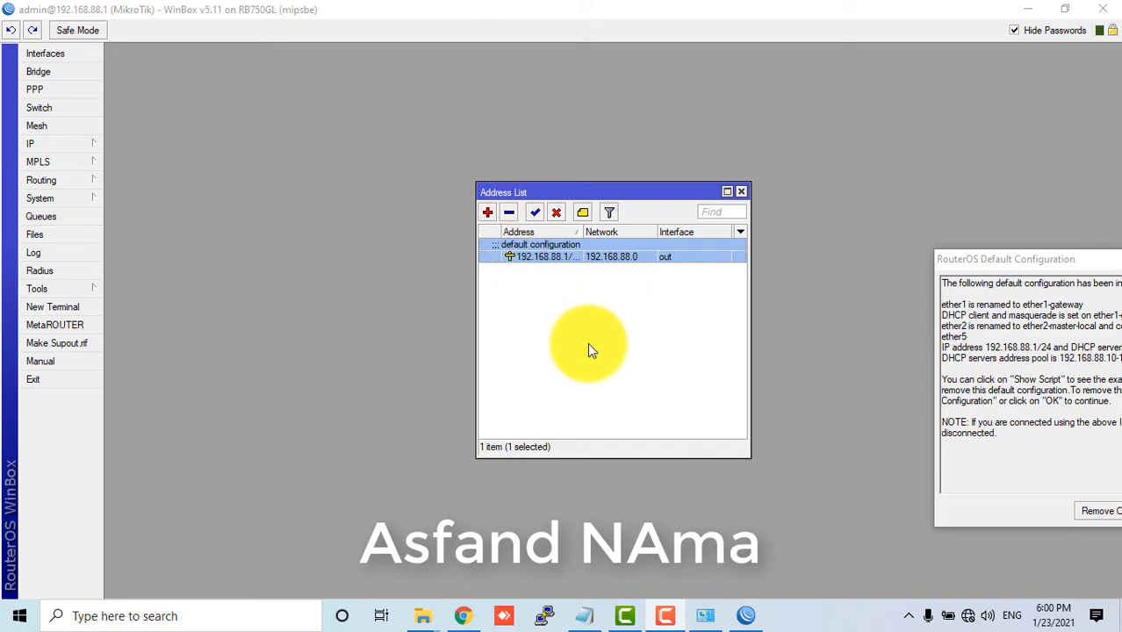
{"action": "left_click", "coordinate": [487, 212]}
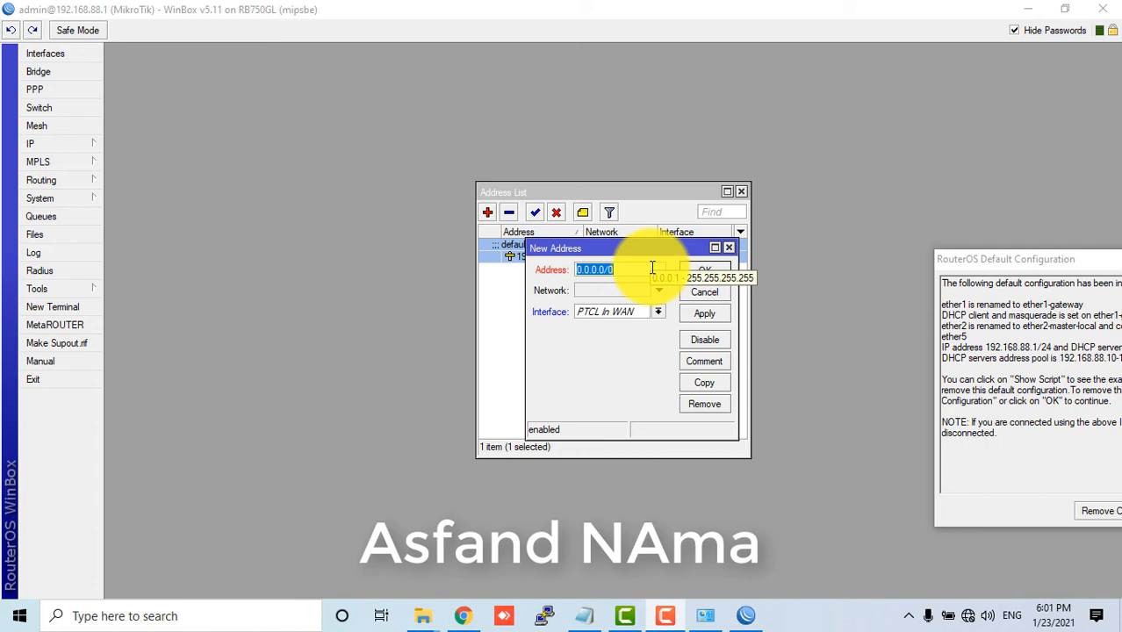
{"action": "type", "text": "192.1"}
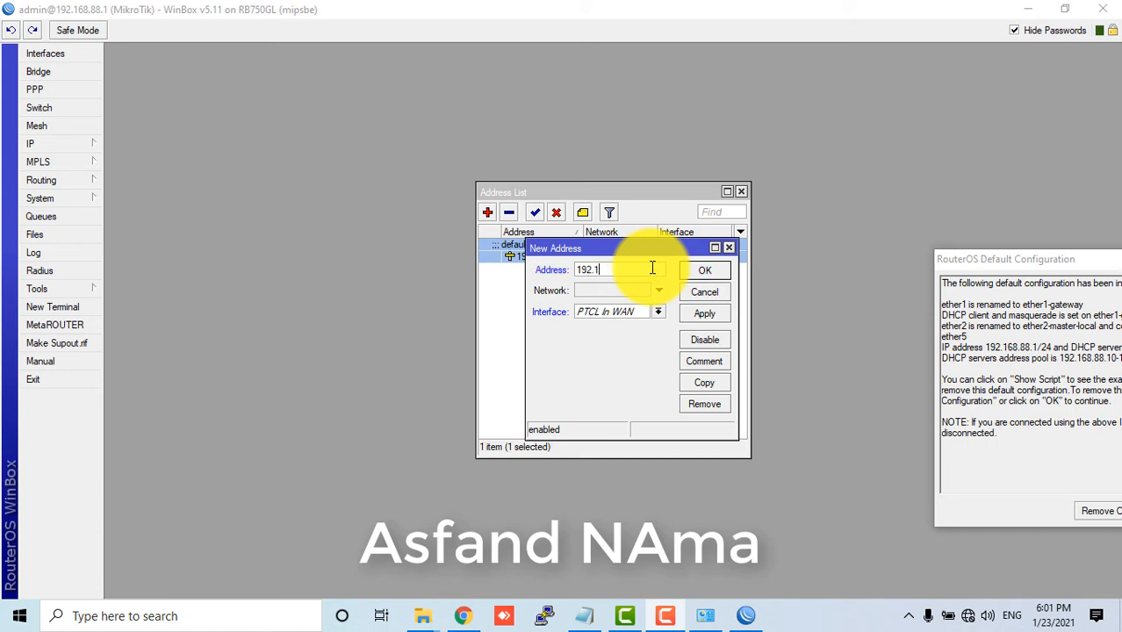
{"action": "type", "text": "68.1.210/24"}
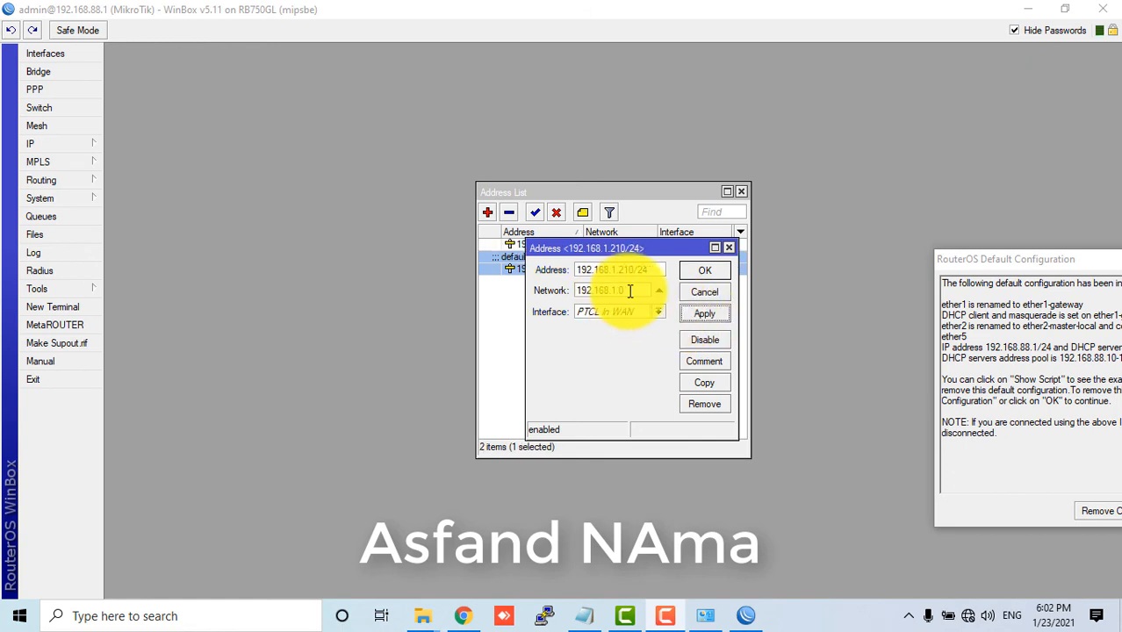
Step: Try the /25, /26 and /8 prefixes on the 192.168.1.210 address, applying each to compare the resulting network
{"action": "left_click_drag", "start_coordinate": [630, 290], "coordinate": [573, 293]}
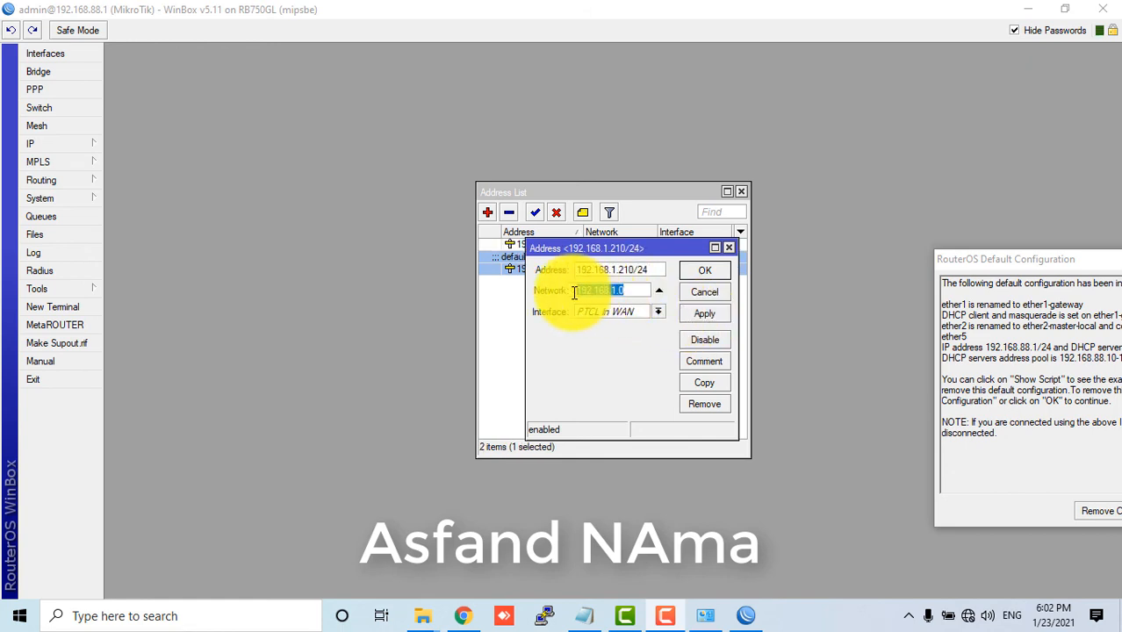
{"action": "left_click", "coordinate": [658, 269]}
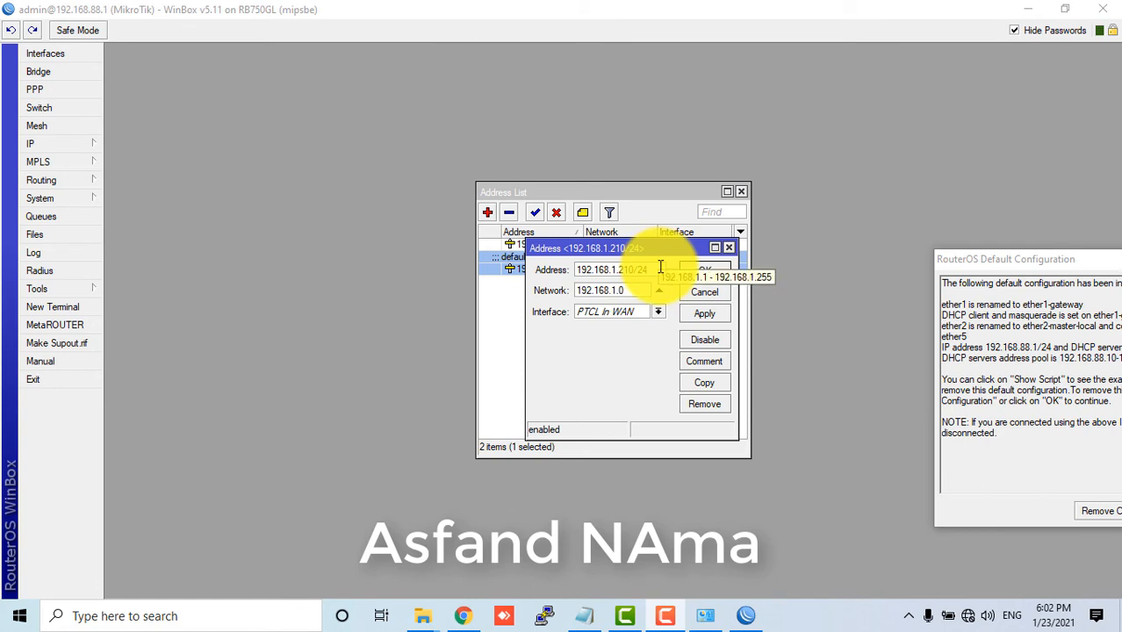
{"action": "key", "text": "BackSpace"}
{"action": "type", "text": "5"}
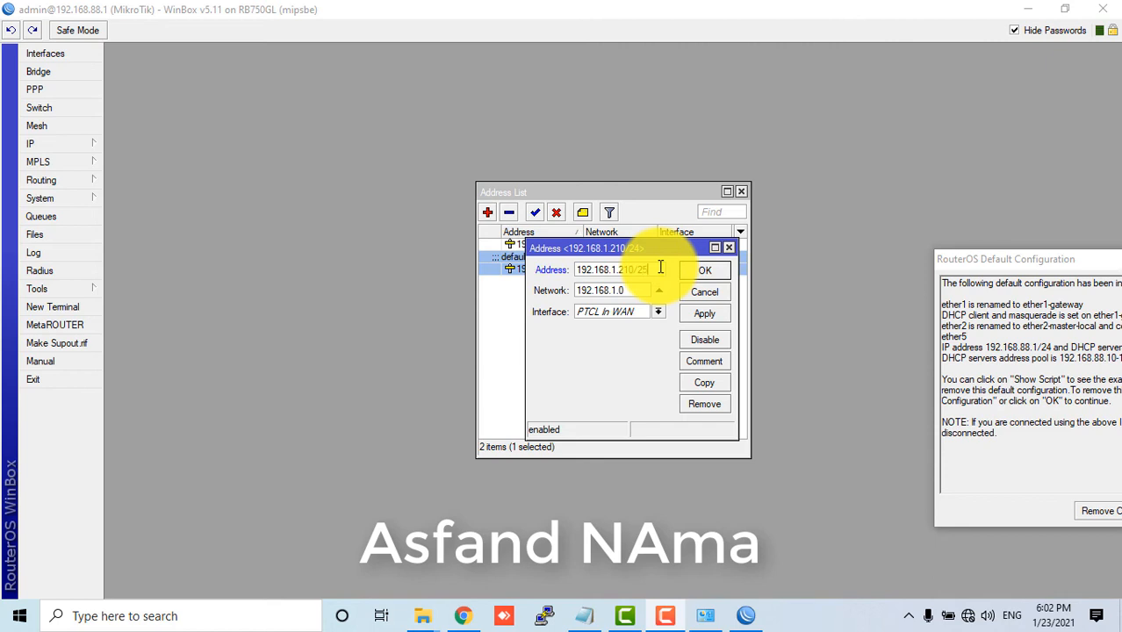
{"action": "left_click", "coordinate": [705, 313]}
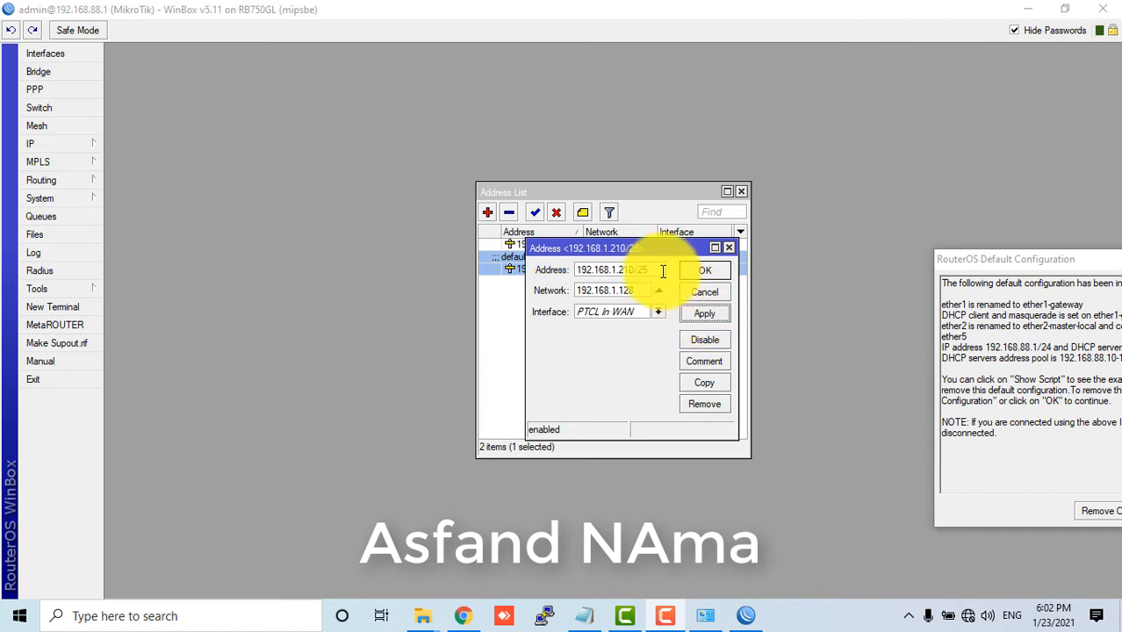
{"action": "key", "text": "BackSpace"}
{"action": "type", "text": "6"}
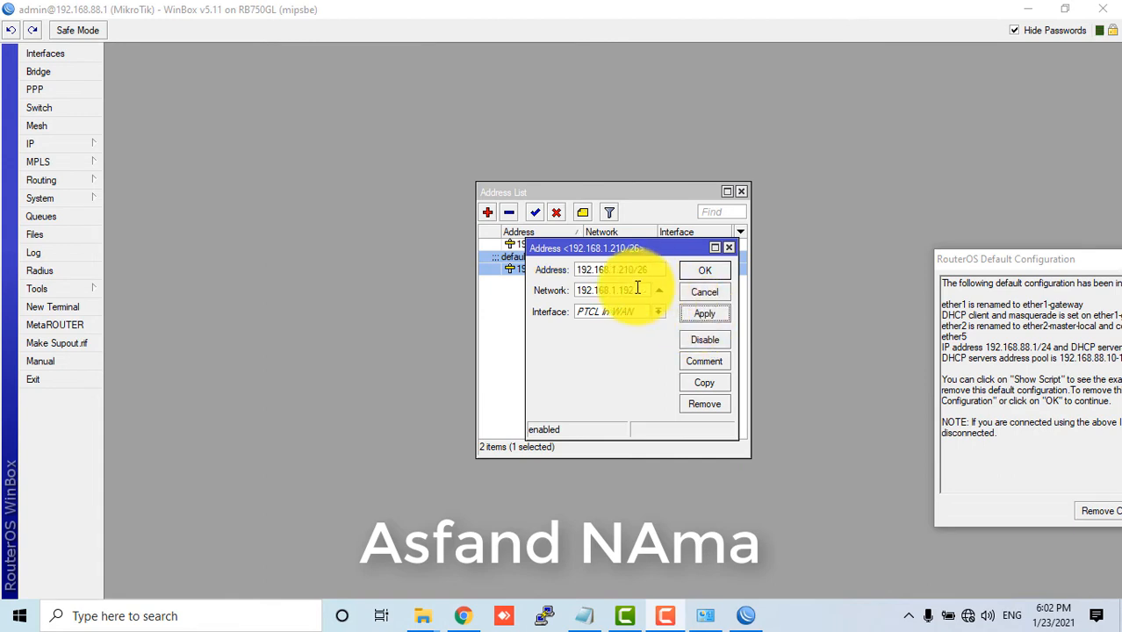
{"action": "key", "text": "BackSpace"}
{"action": "key", "text": "BackSpace"}
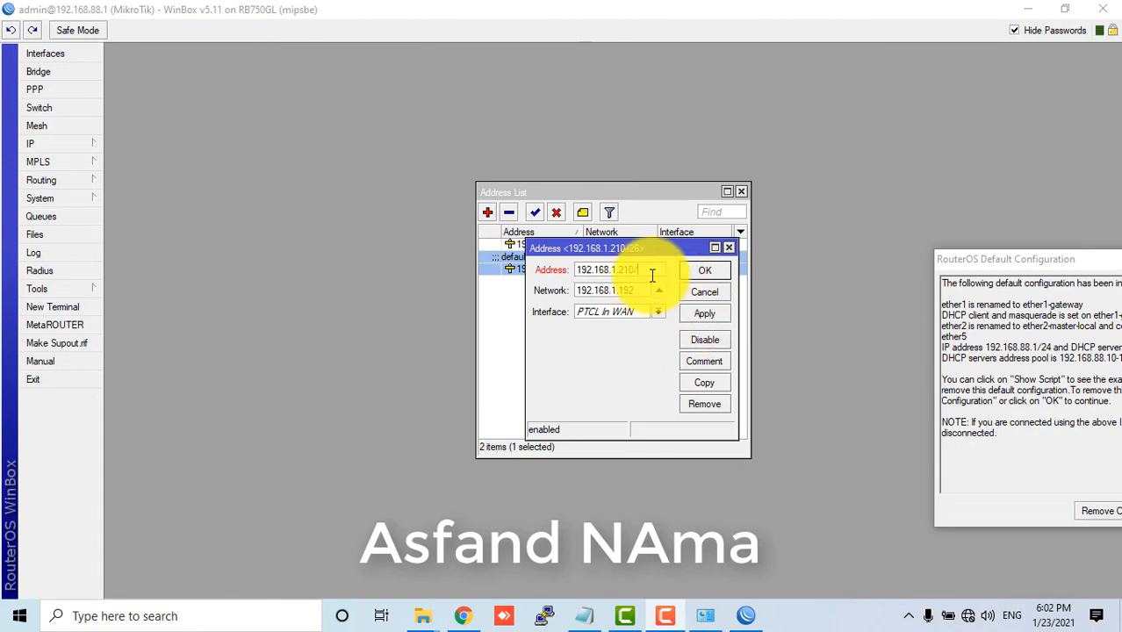
{"action": "type", "text": "8"}
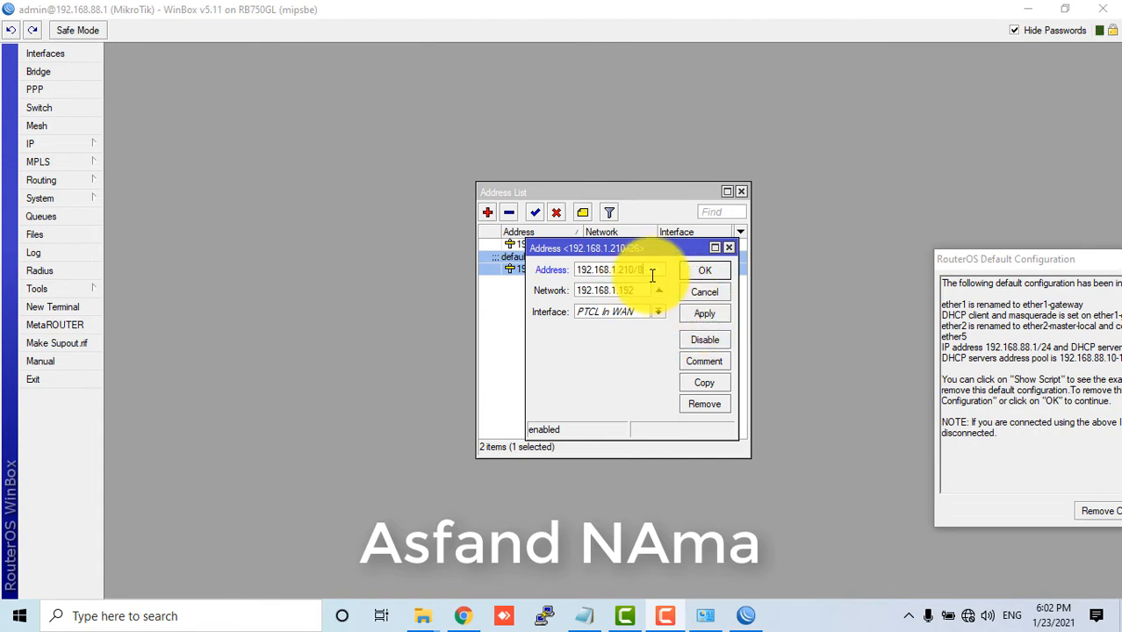
{"action": "left_click", "coordinate": [706, 313]}
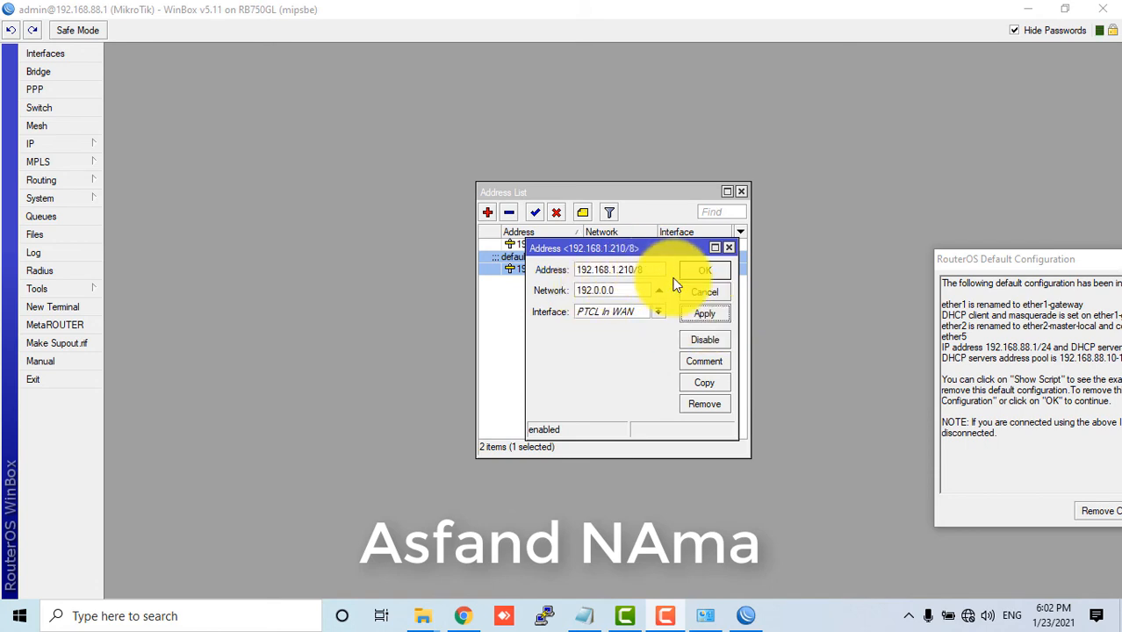
Step: Set the WAN address back to 192.168.1.210/24 and save the entry
{"action": "key", "text": "BackSpace"}
{"action": "type", "text": "24"}
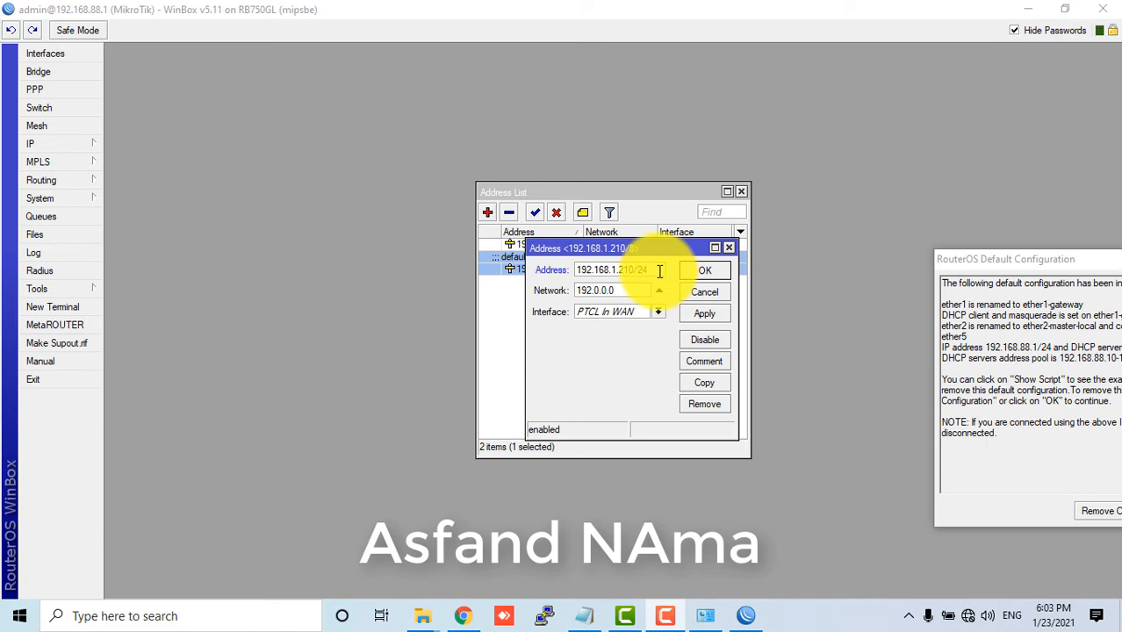
{"action": "left_click", "coordinate": [704, 313]}
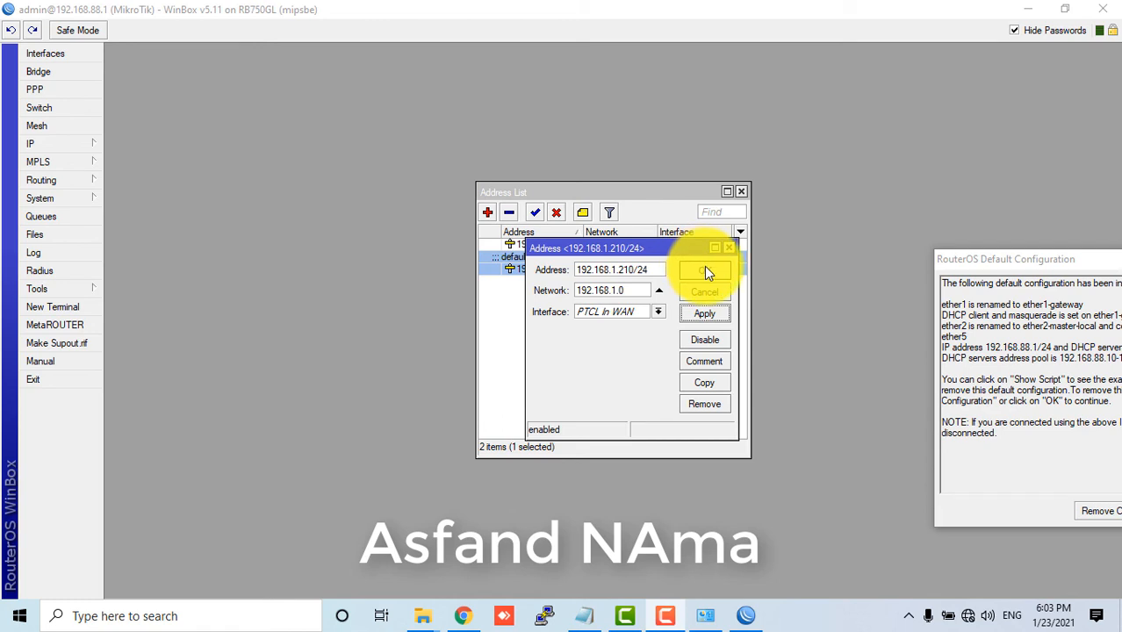
{"action": "left_click", "coordinate": [705, 271]}
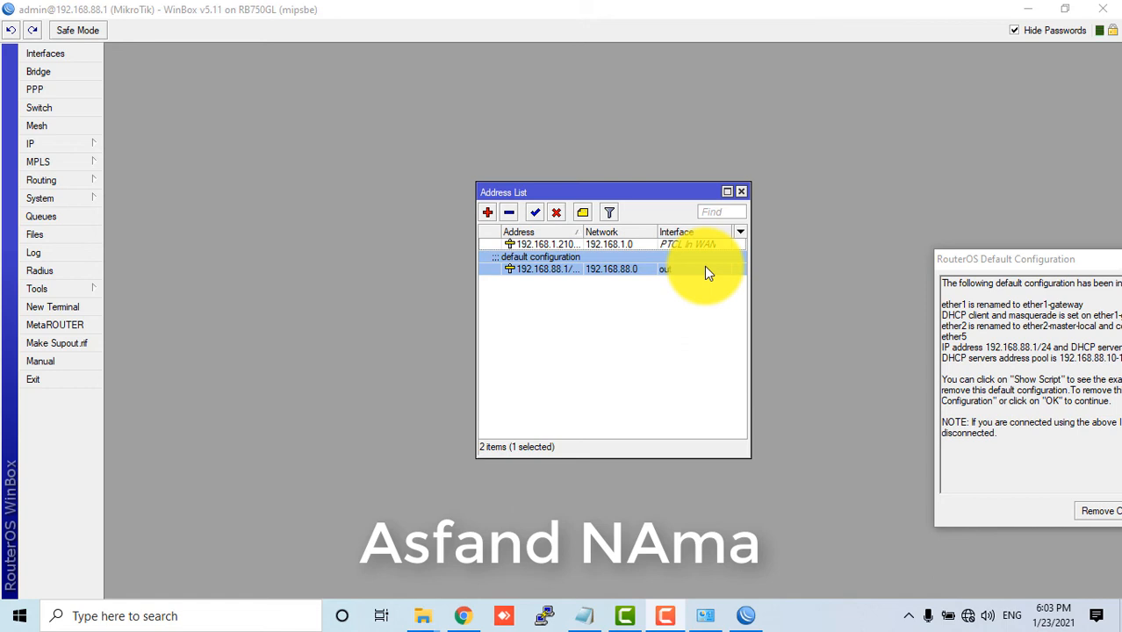
Step: Look over the DNS static entries, a blank static entry form and the cache, and close the DNS window
{"action": "left_click", "coordinate": [74, 145]}
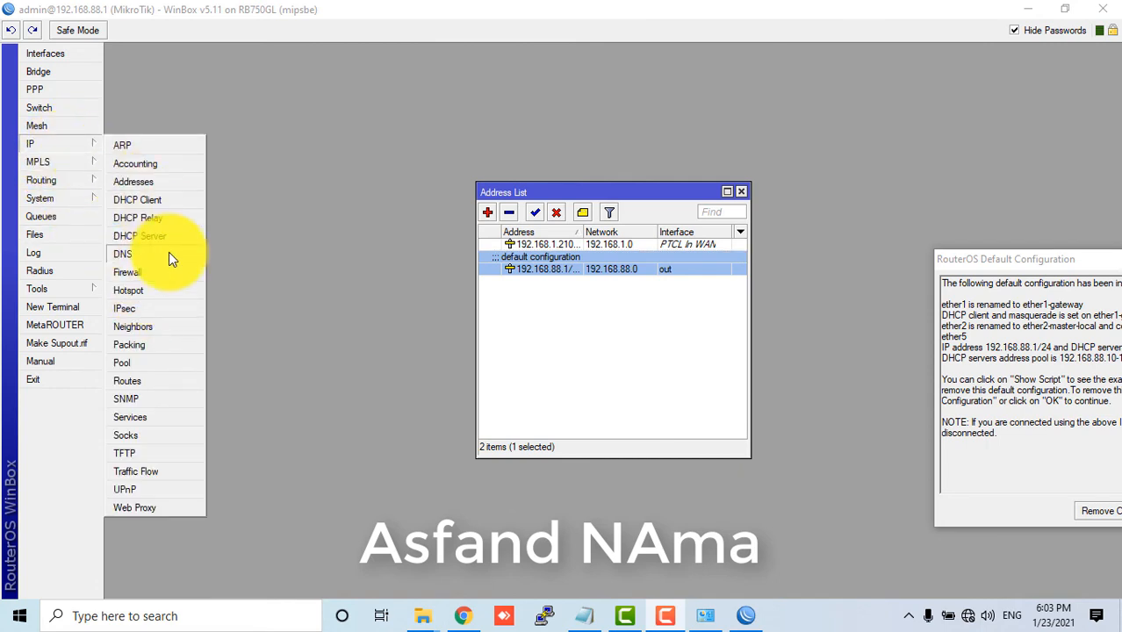
{"action": "left_click", "coordinate": [123, 253]}
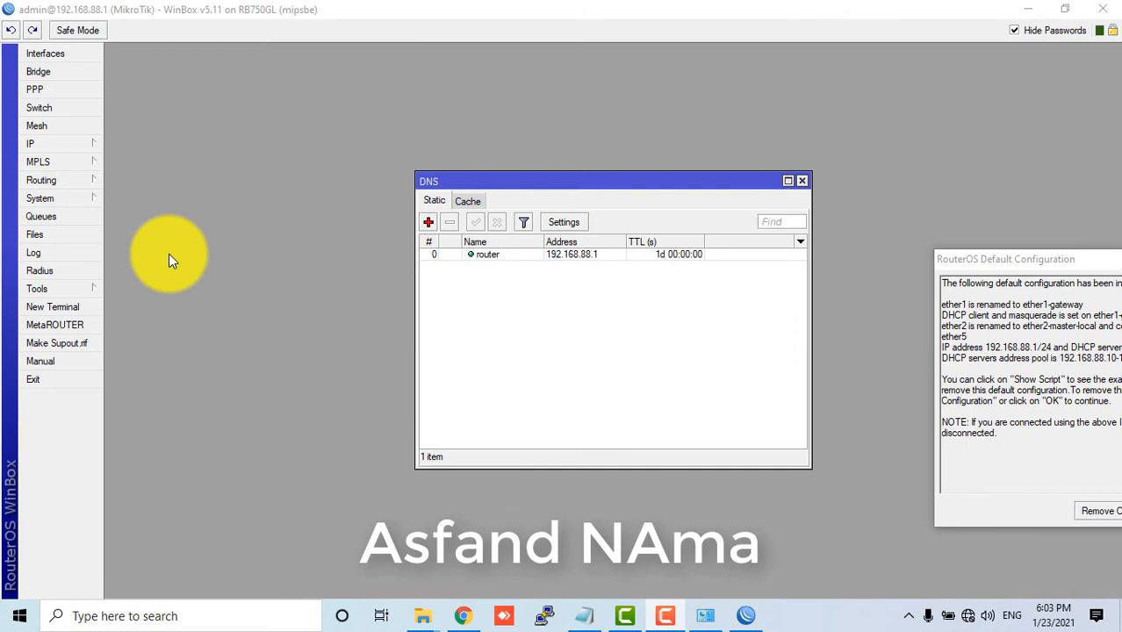
{"action": "left_click", "coordinate": [428, 222]}
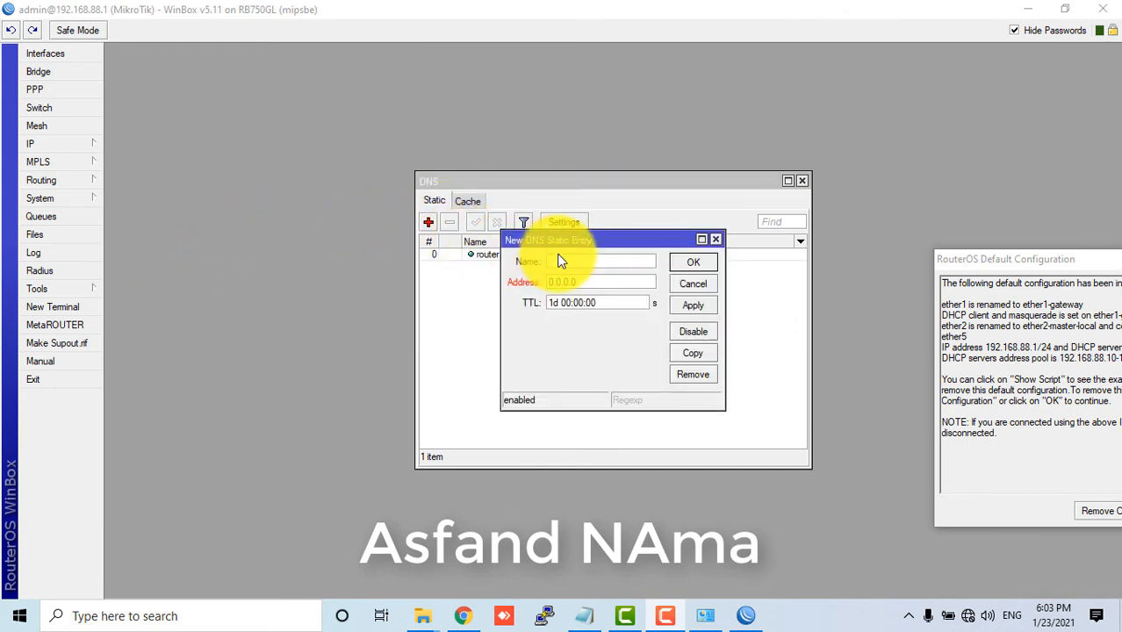
{"action": "left_click", "coordinate": [706, 281]}
{"action": "left_click", "coordinate": [465, 201]}
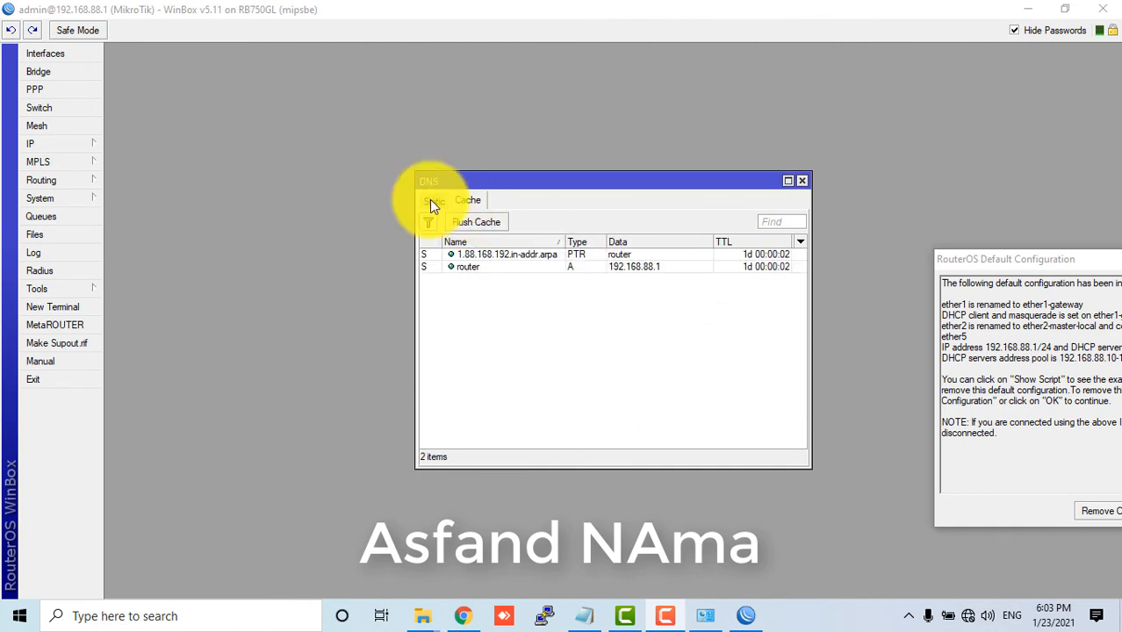
{"action": "left_click", "coordinate": [429, 201]}
{"action": "left_click", "coordinate": [802, 180]}
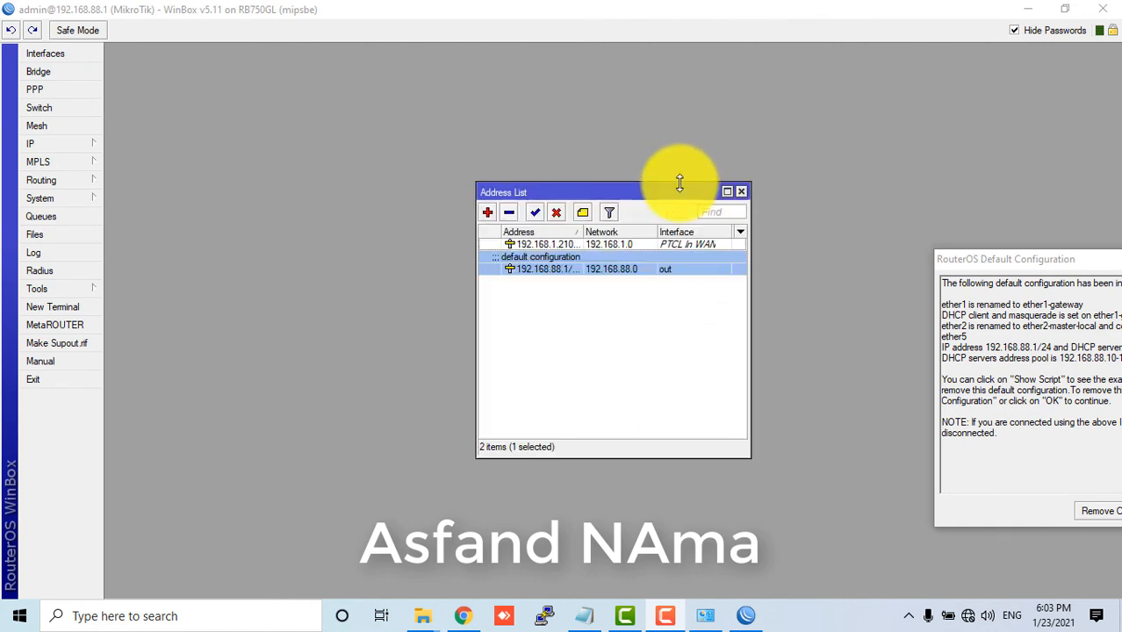
Step: Reopen the DNS window and arrange it below the address list so both can be seen
{"action": "left_click", "coordinate": [35, 144]}
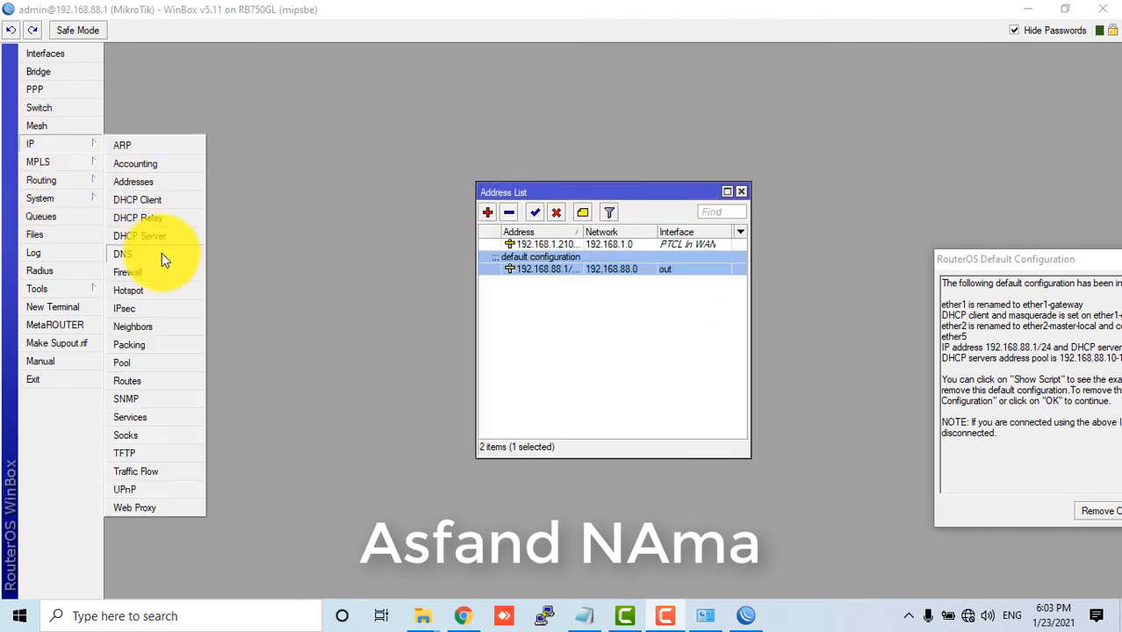
{"action": "left_click", "coordinate": [123, 254]}
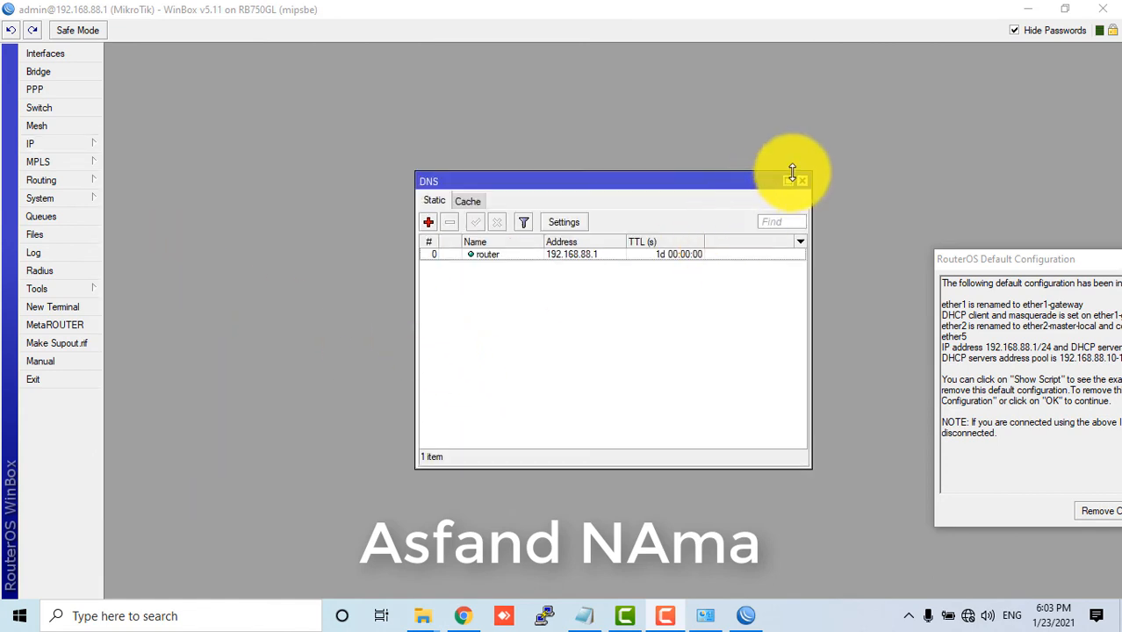
{"action": "left_click_drag", "start_coordinate": [681, 184], "coordinate": [669, 307]}
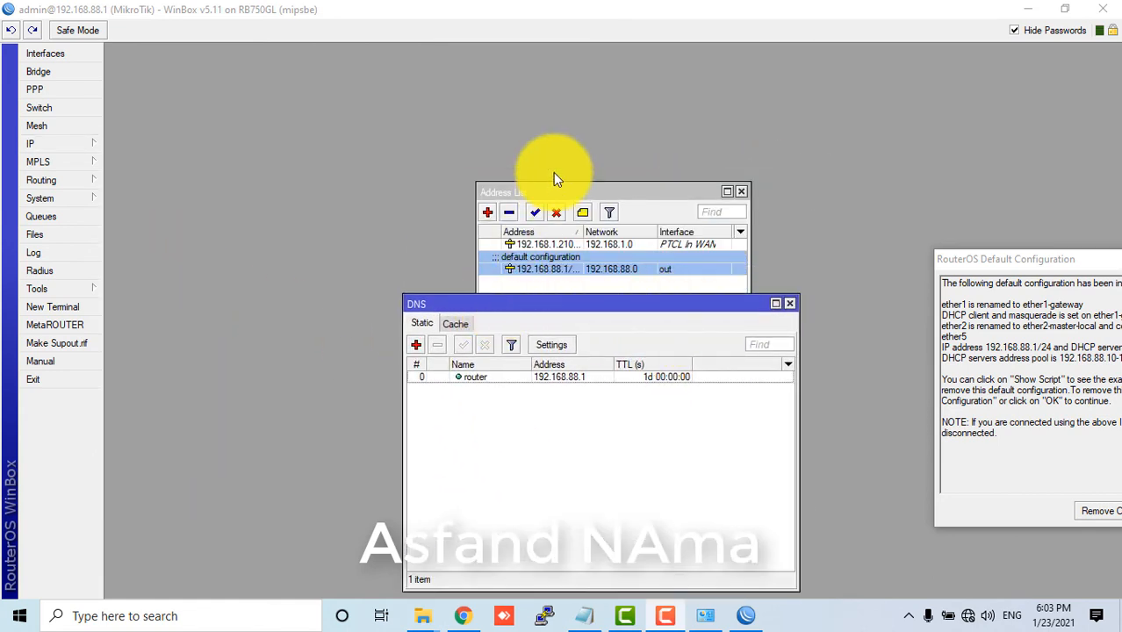
{"action": "left_click_drag", "start_coordinate": [559, 190], "coordinate": [604, 136]}
Step: Examine the DNS cache, a blank static entry form and the DNS settings, leaving each without changes
{"action": "left_click", "coordinate": [457, 327]}
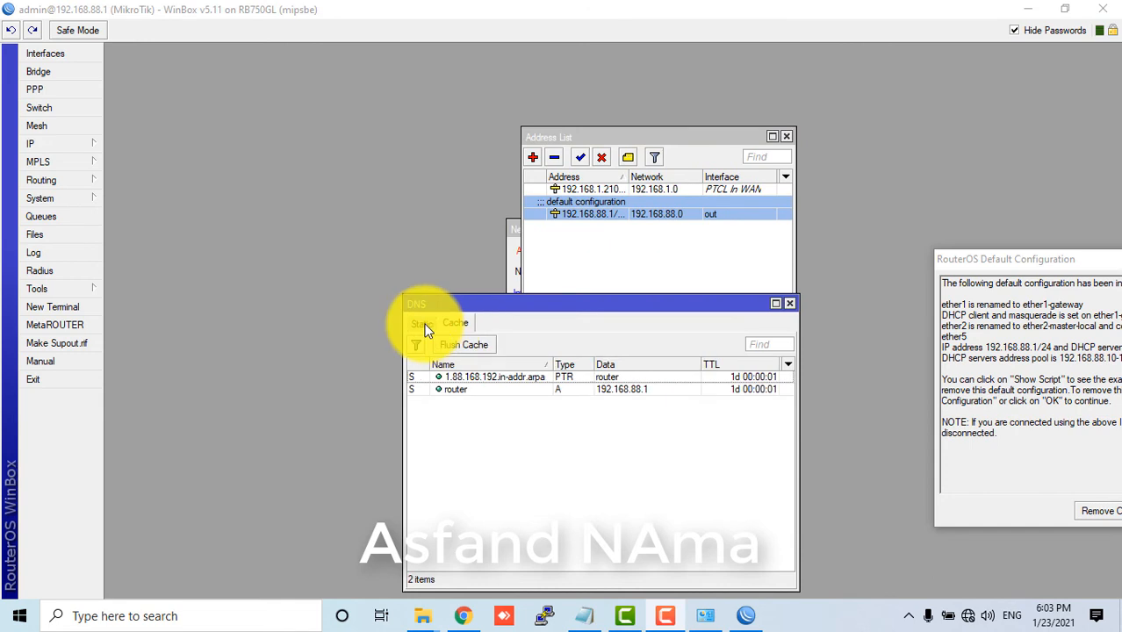
{"action": "left_click", "coordinate": [422, 323]}
{"action": "left_click", "coordinate": [418, 345]}
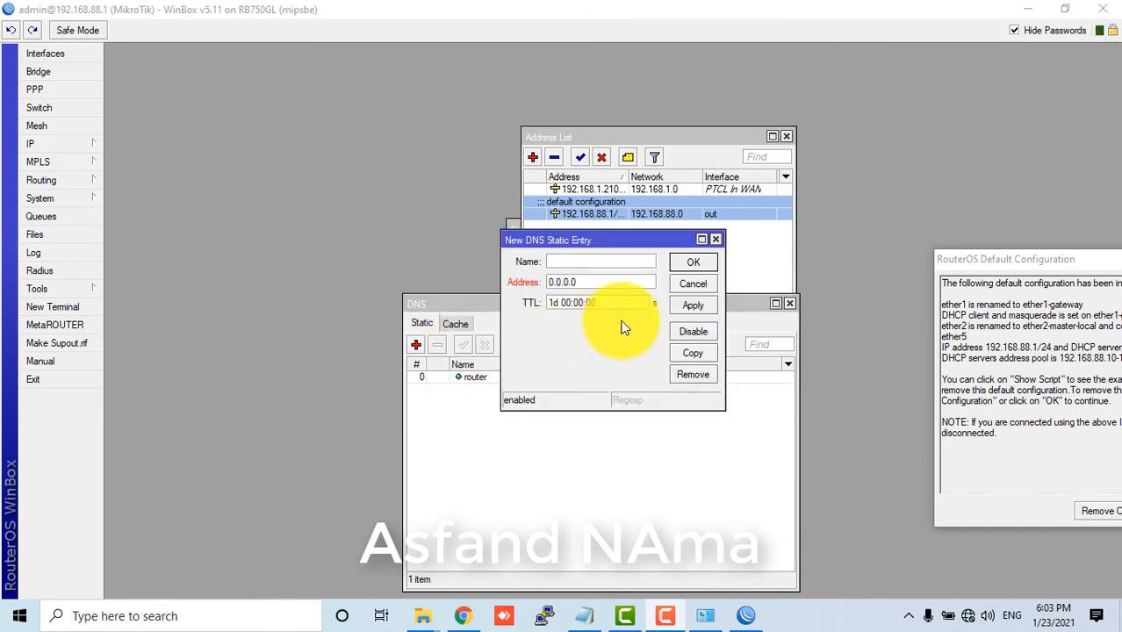
{"action": "left_click", "coordinate": [680, 285]}
{"action": "left_click", "coordinate": [555, 347]}
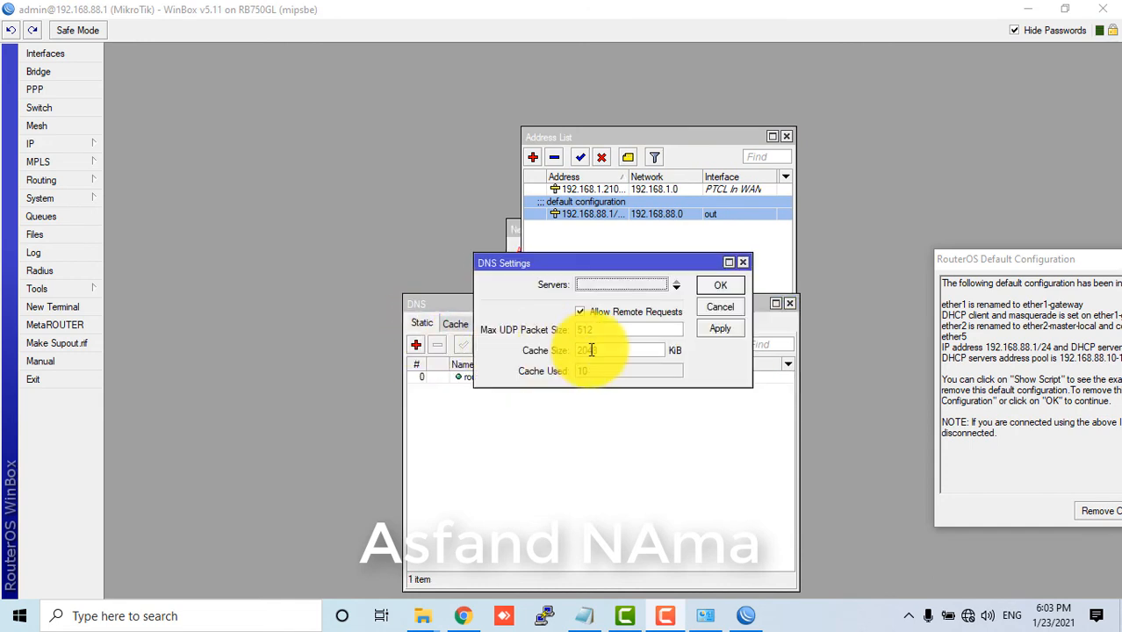
{"action": "left_click", "coordinate": [720, 308]}
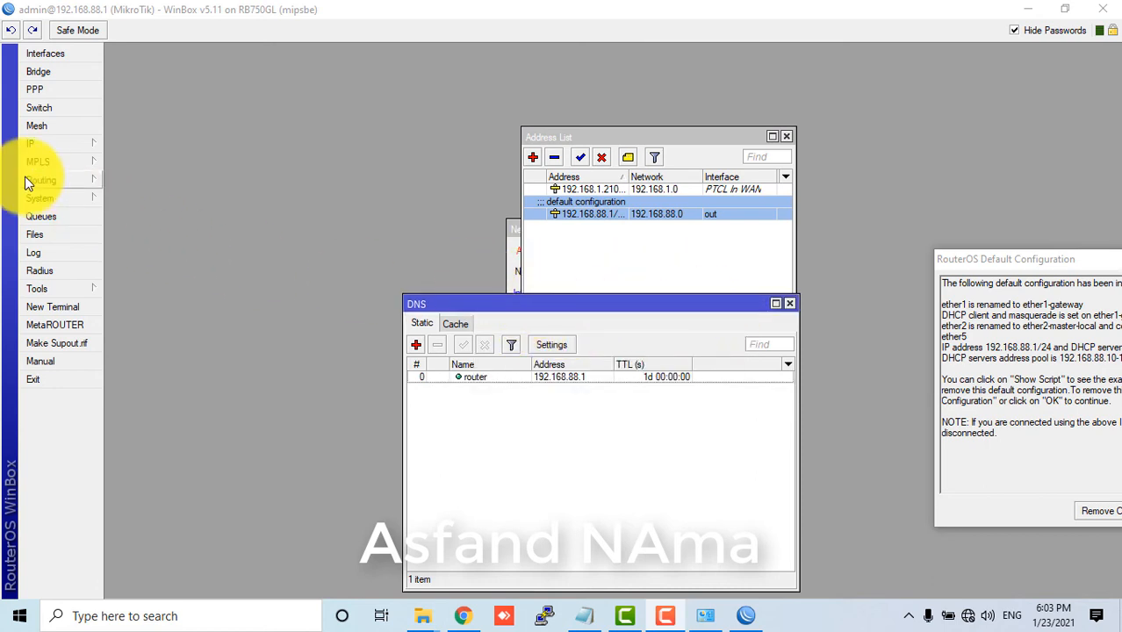
Step: Open the DNS settings, move the dialog clear of the other windows, and enter 8.8.8.8 and 1.1.1.1 as the servers
{"action": "left_click", "coordinate": [32, 145]}
{"action": "left_click", "coordinate": [140, 258]}
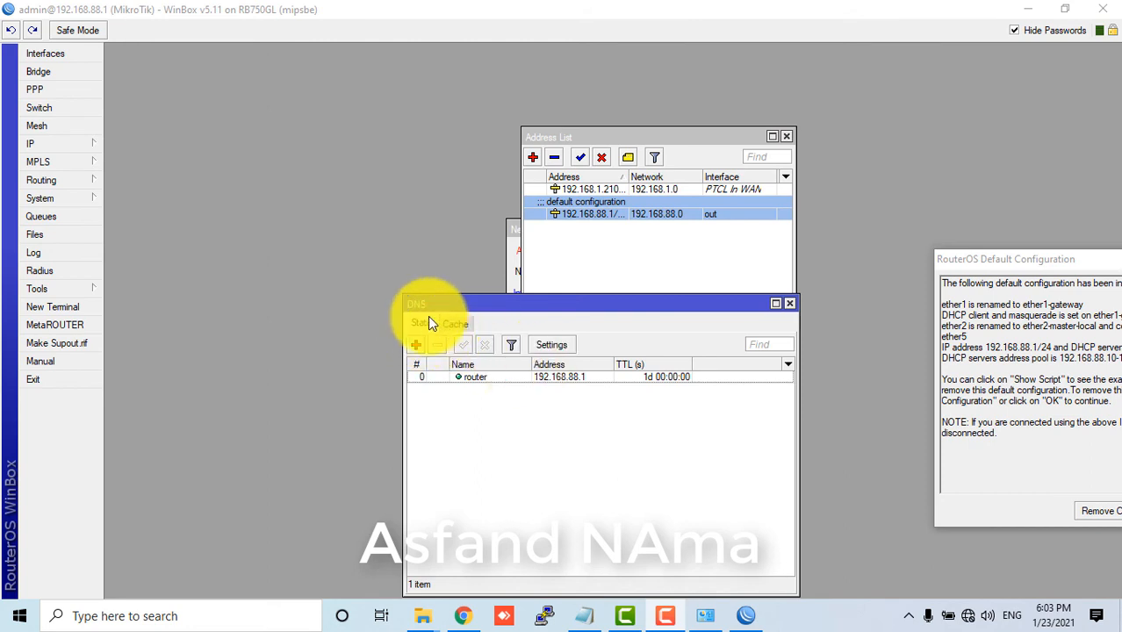
{"action": "left_click", "coordinate": [552, 344]}
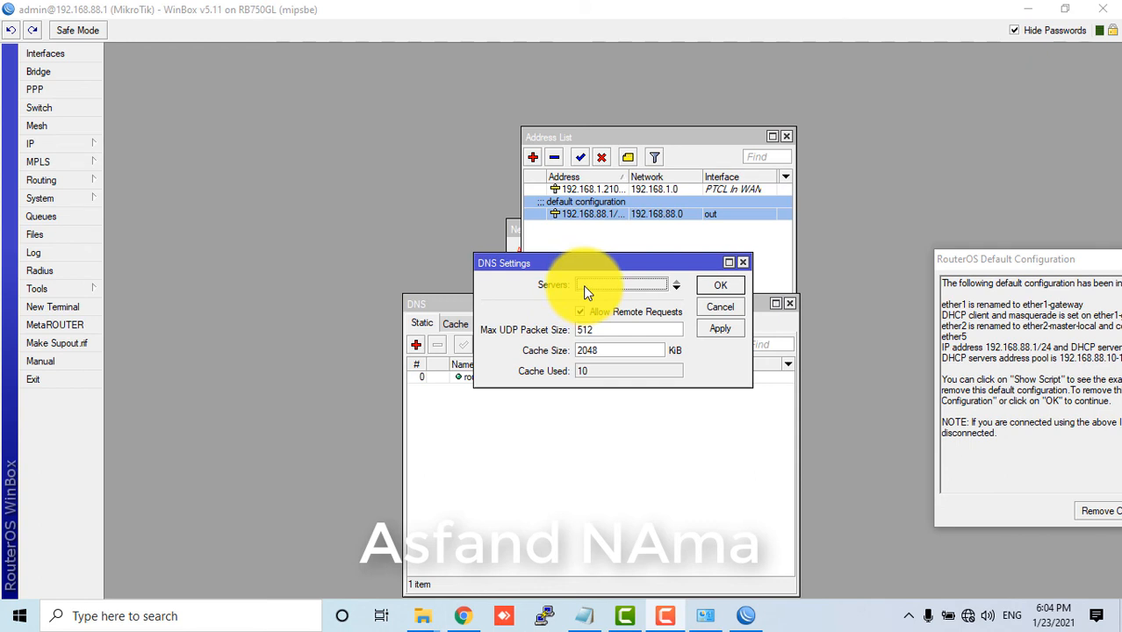
{"action": "left_click_drag", "start_coordinate": [575, 265], "coordinate": [332, 158]}
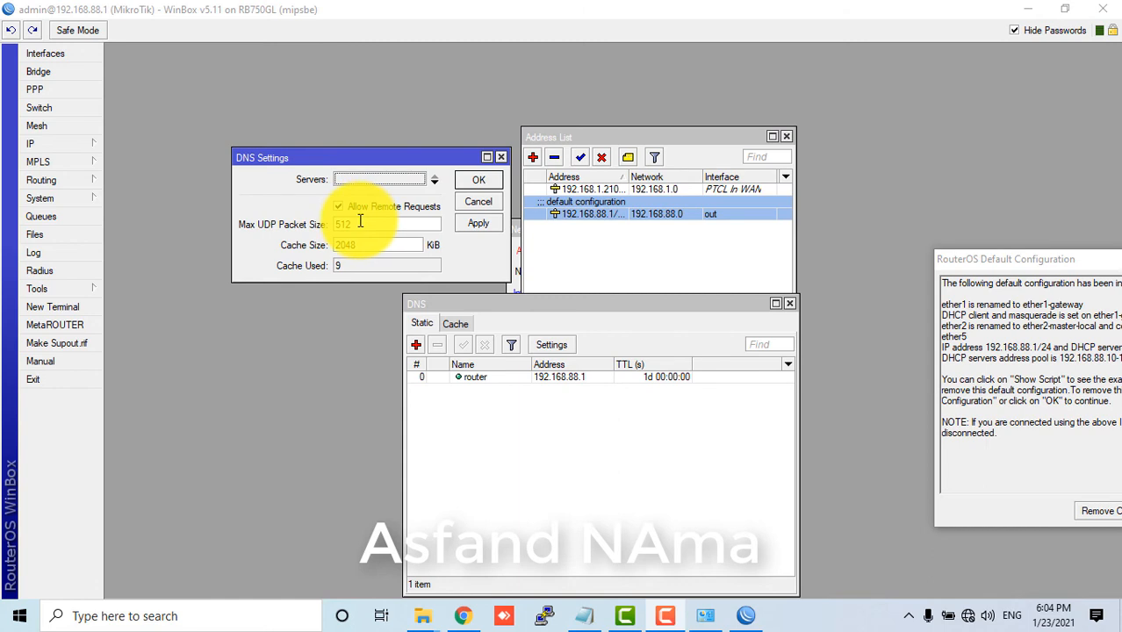
{"action": "left_click", "coordinate": [373, 179]}
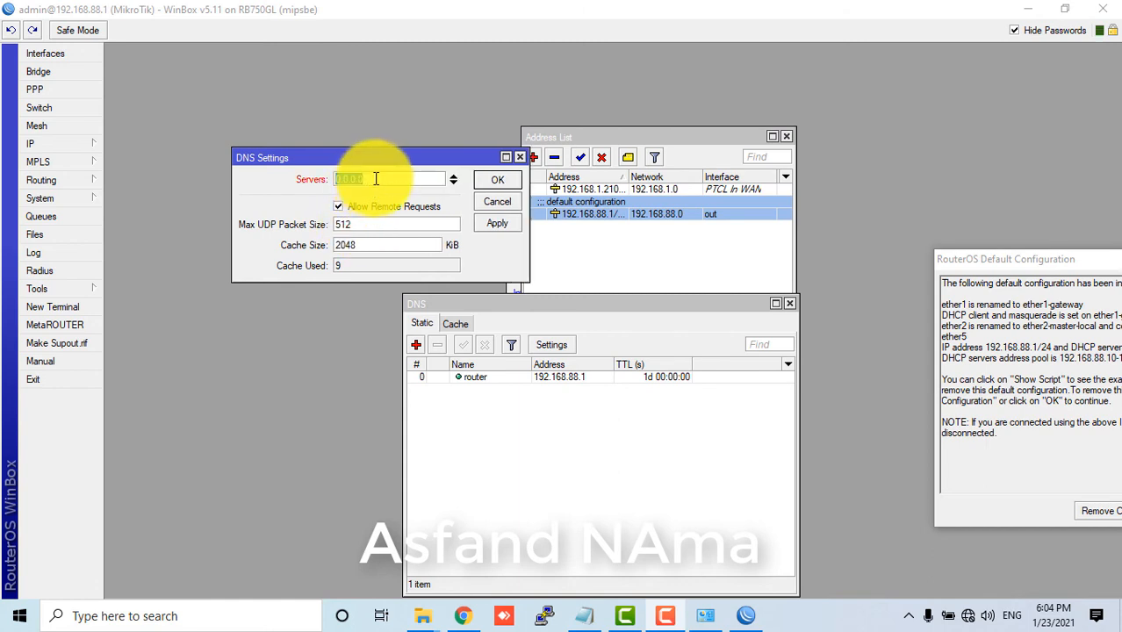
{"action": "type", "text": "8.8.8.8"}
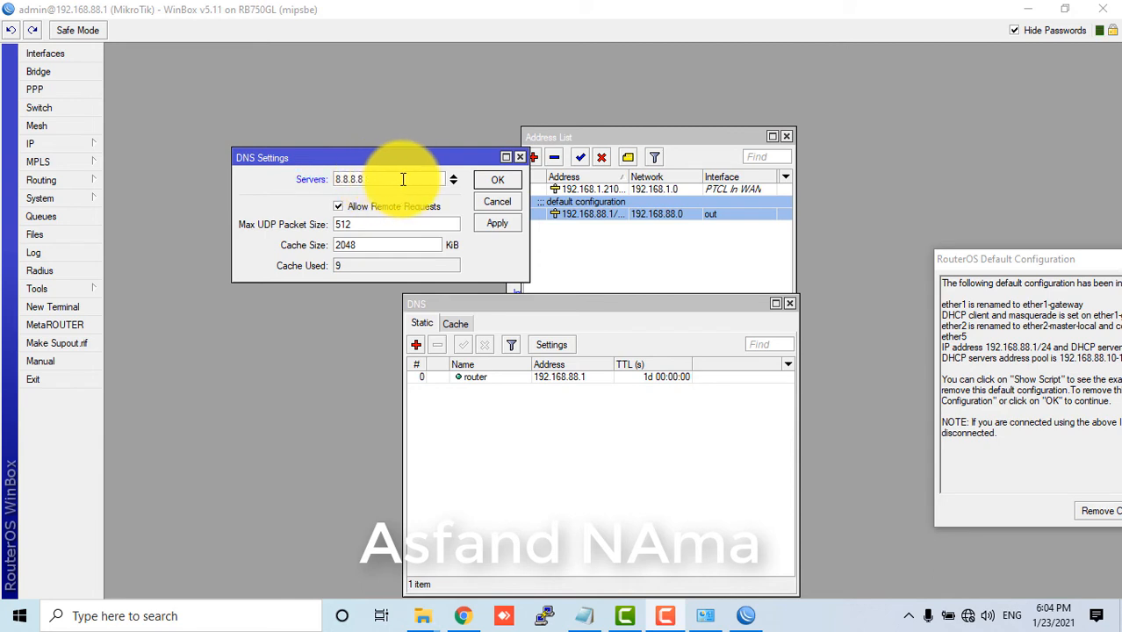
{"action": "left_click", "coordinate": [453, 183]}
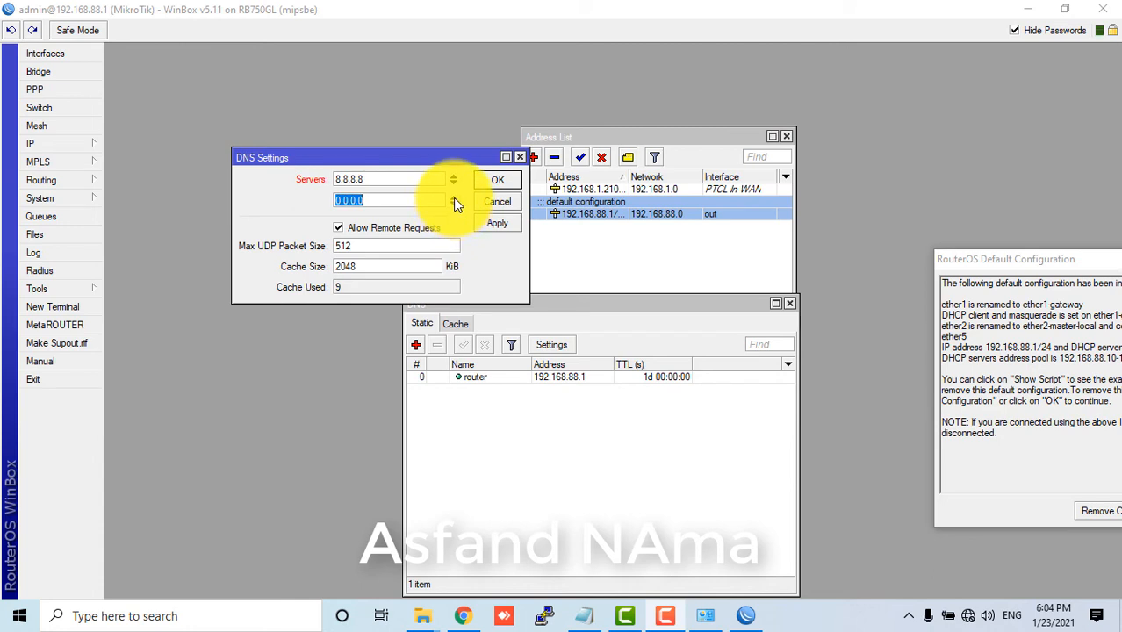
{"action": "left_click", "coordinate": [453, 198]}
{"action": "left_click", "coordinate": [455, 184]}
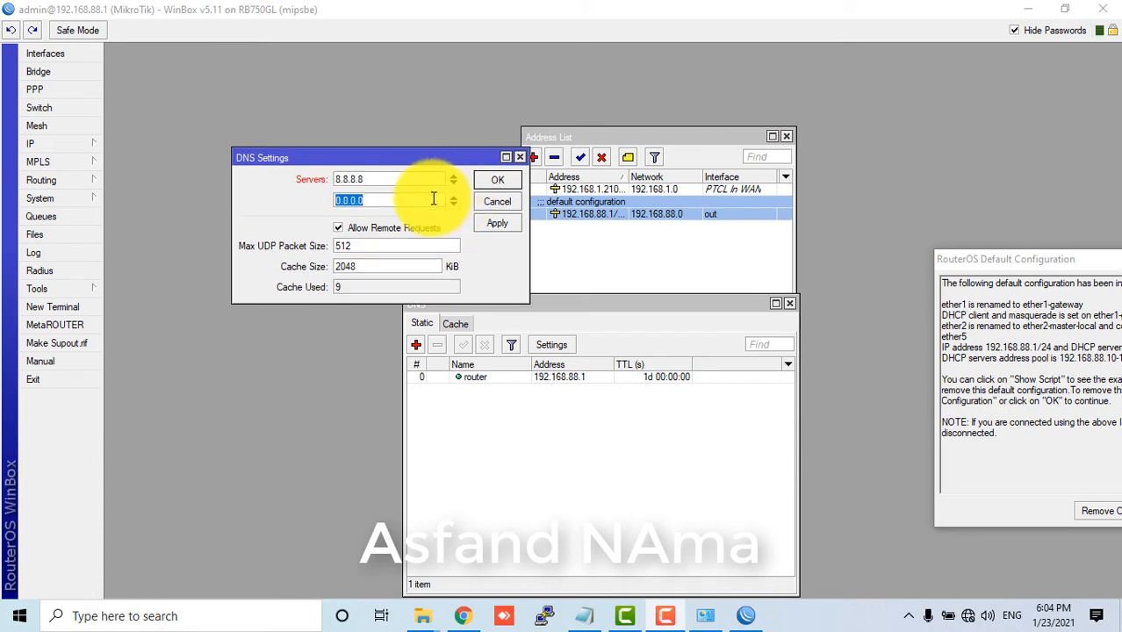
{"action": "type", "text": "1.1.1.1"}
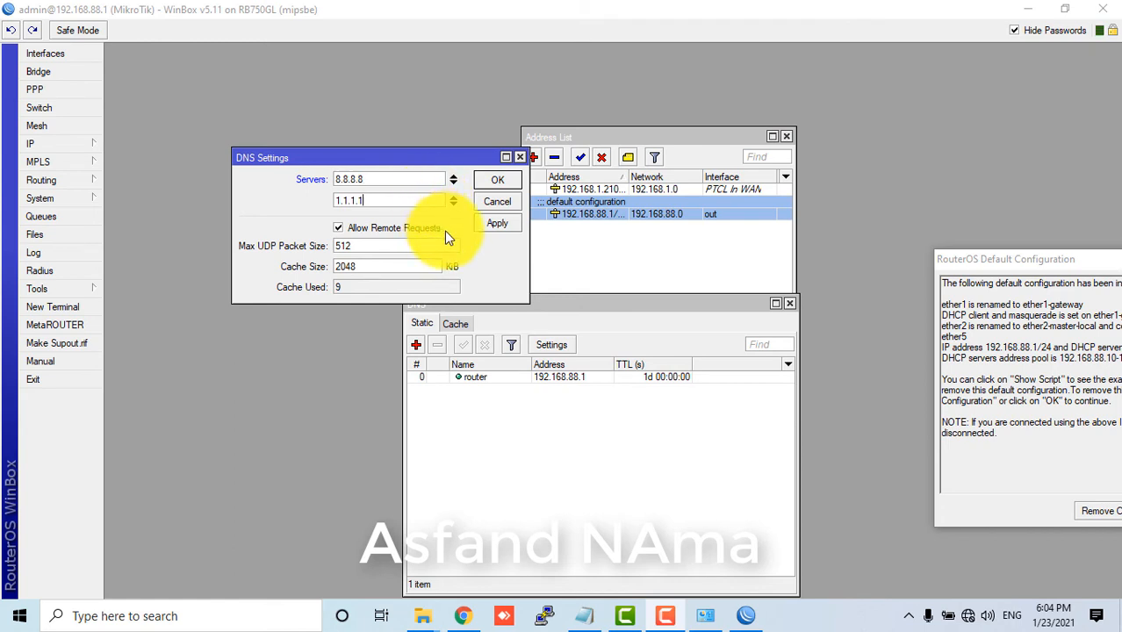
{"action": "left_click", "coordinate": [453, 201]}
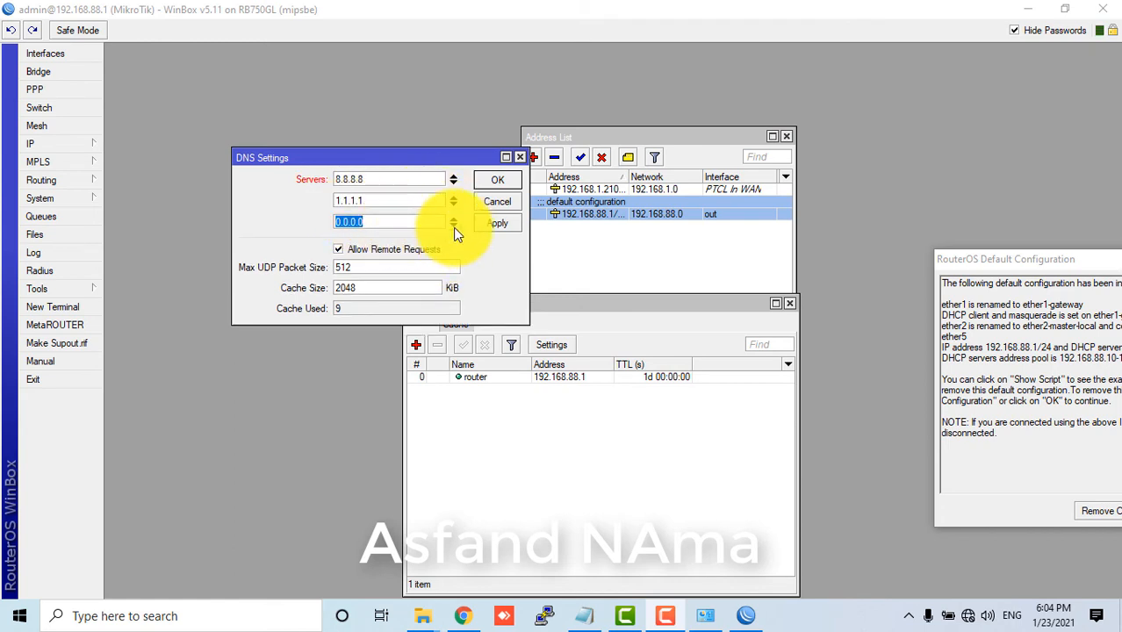
{"action": "left_click", "coordinate": [453, 225]}
{"action": "left_click", "coordinate": [454, 244]}
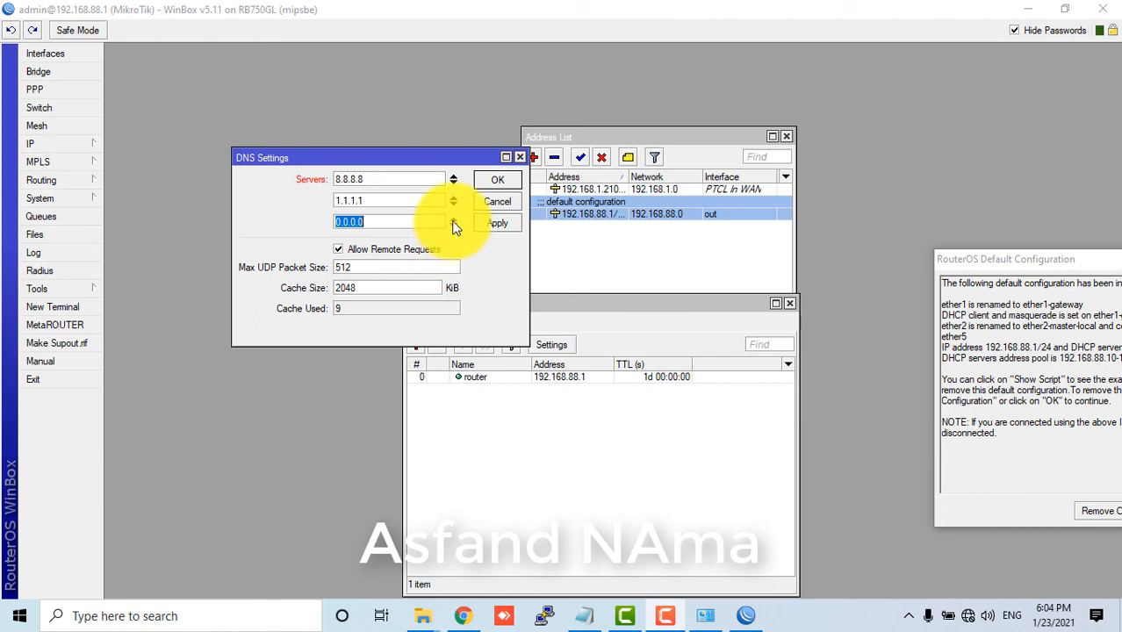
{"action": "left_click", "coordinate": [453, 225]}
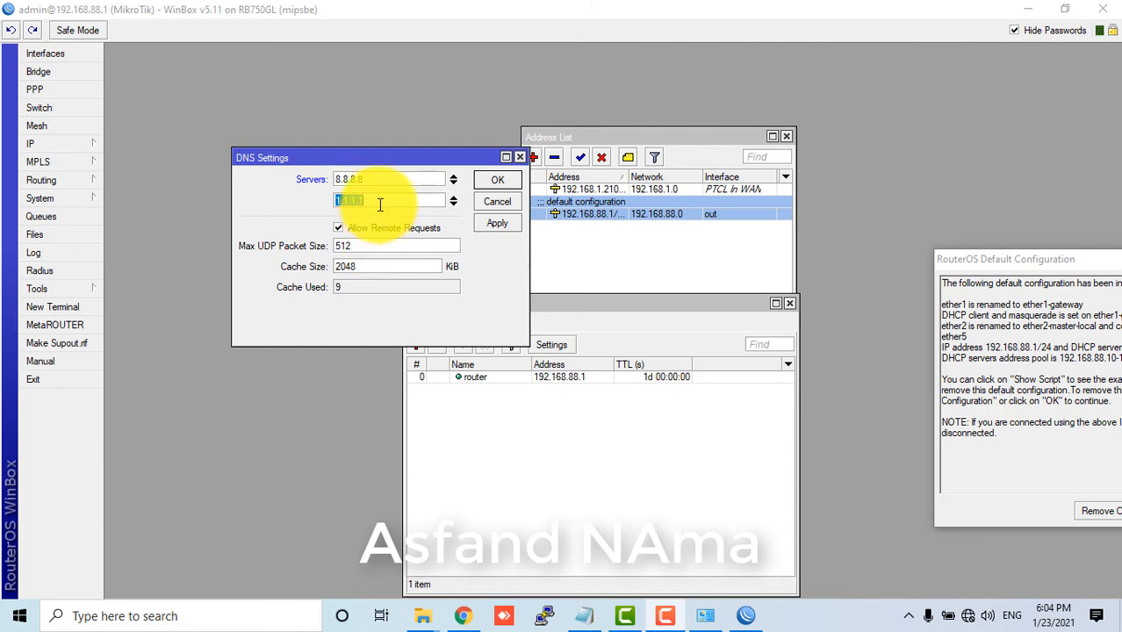
Step: Reorder the DNS servers by removing the first entry and adding 8.8.8.8 below 1.1.1.1
{"action": "left_click", "coordinate": [455, 176]}
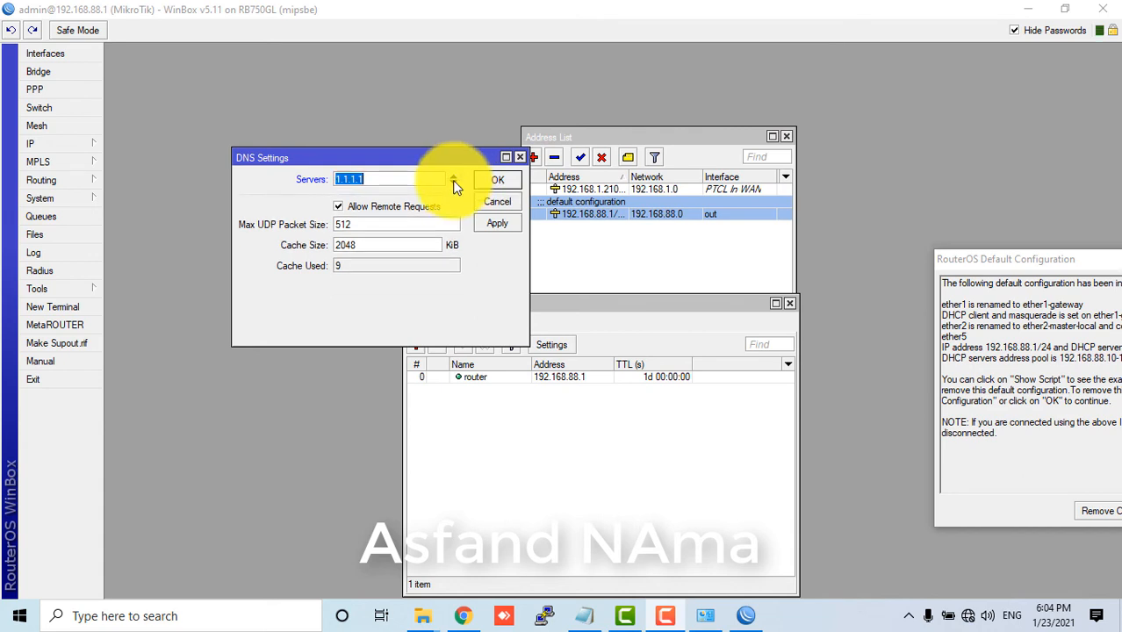
{"action": "left_click", "coordinate": [453, 185]}
{"action": "type", "text": "8.8.8.8"}
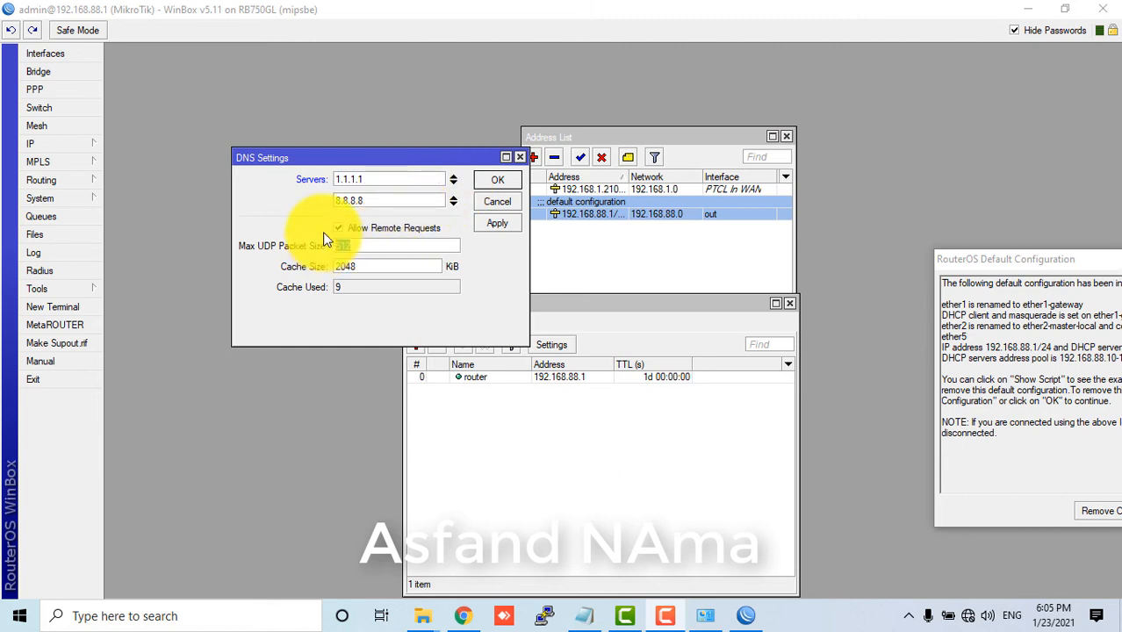
{"action": "key", "text": "Tab"}
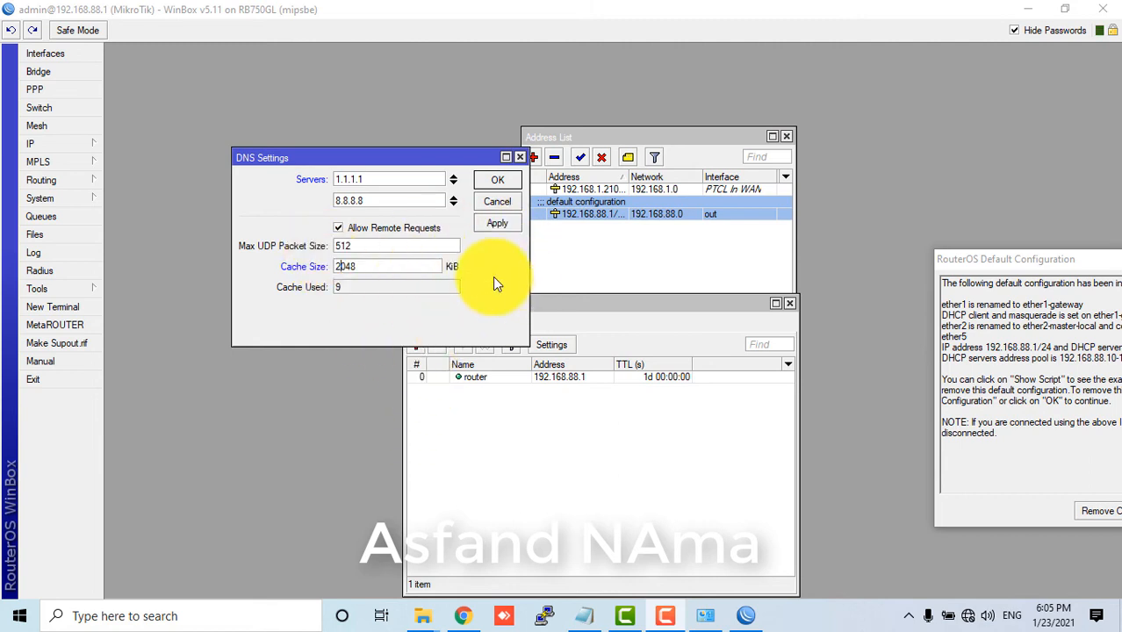
Step: Check the DNS cache list against the cache size setting, and apply and save the DNS settings
{"action": "left_click", "coordinate": [635, 311]}
{"action": "left_click", "coordinate": [458, 323]}
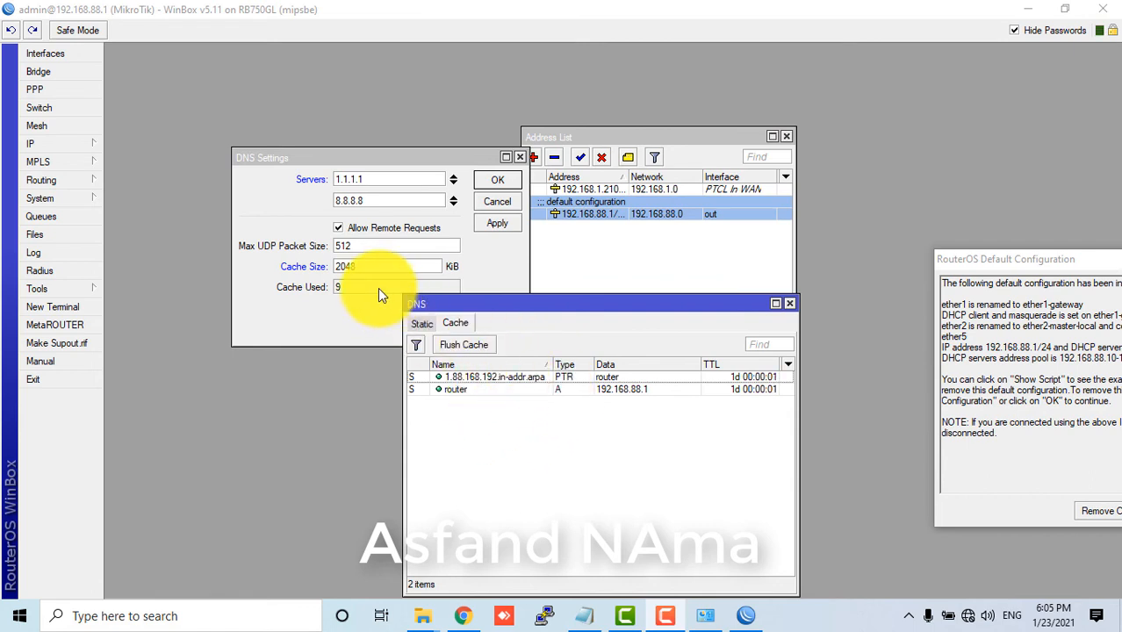
{"action": "left_click", "coordinate": [368, 266]}
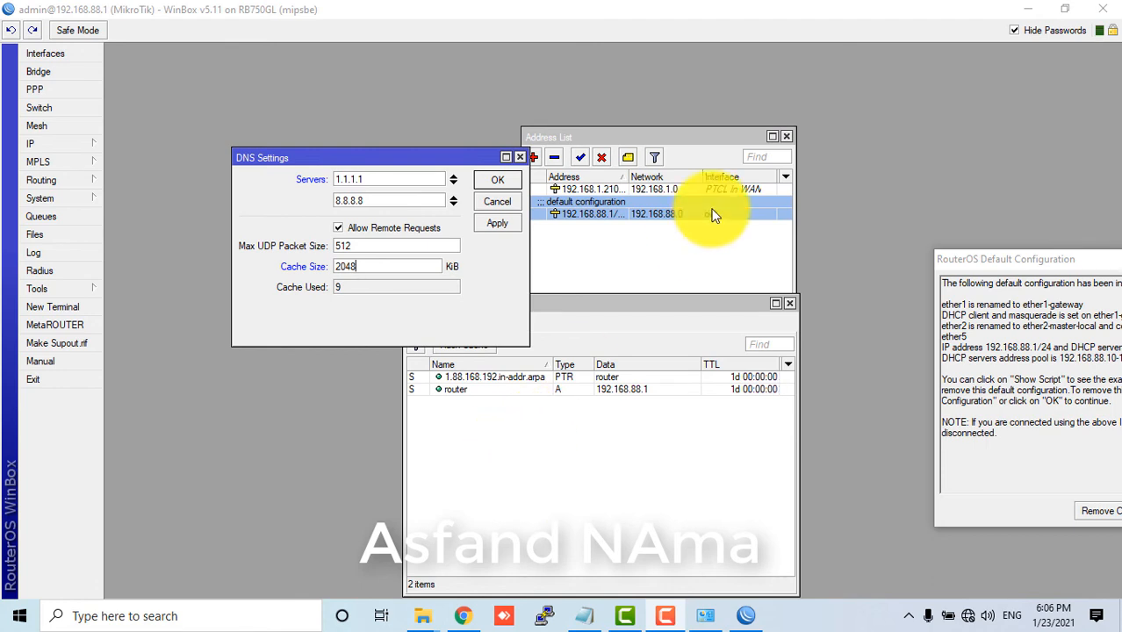
{"action": "left_click", "coordinate": [506, 221]}
{"action": "left_click", "coordinate": [497, 181]}
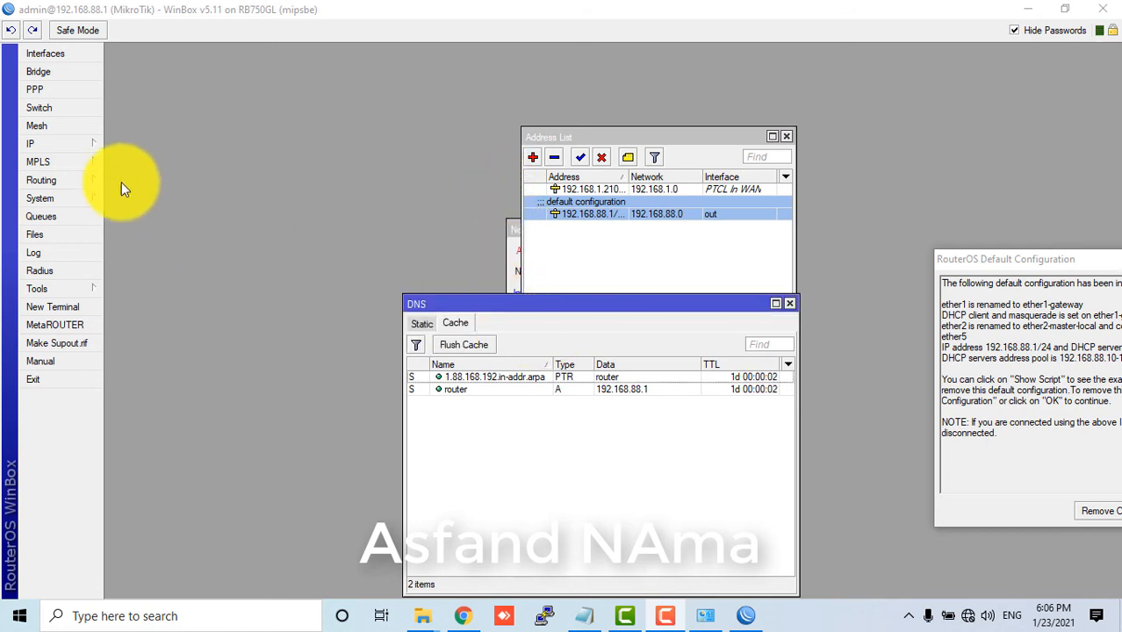
Step: Add a route to 0.0.0.0/0 in the IP route list with gateway 192.168.1.1, and move its form below the list
{"action": "left_click", "coordinate": [91, 144]}
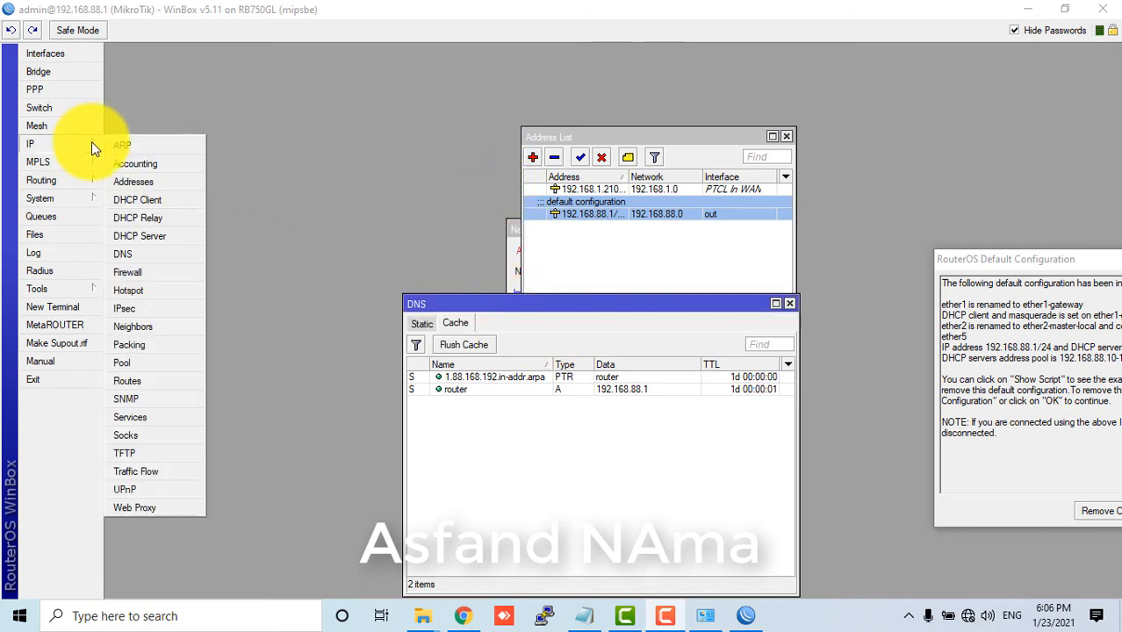
{"action": "left_click", "coordinate": [135, 379]}
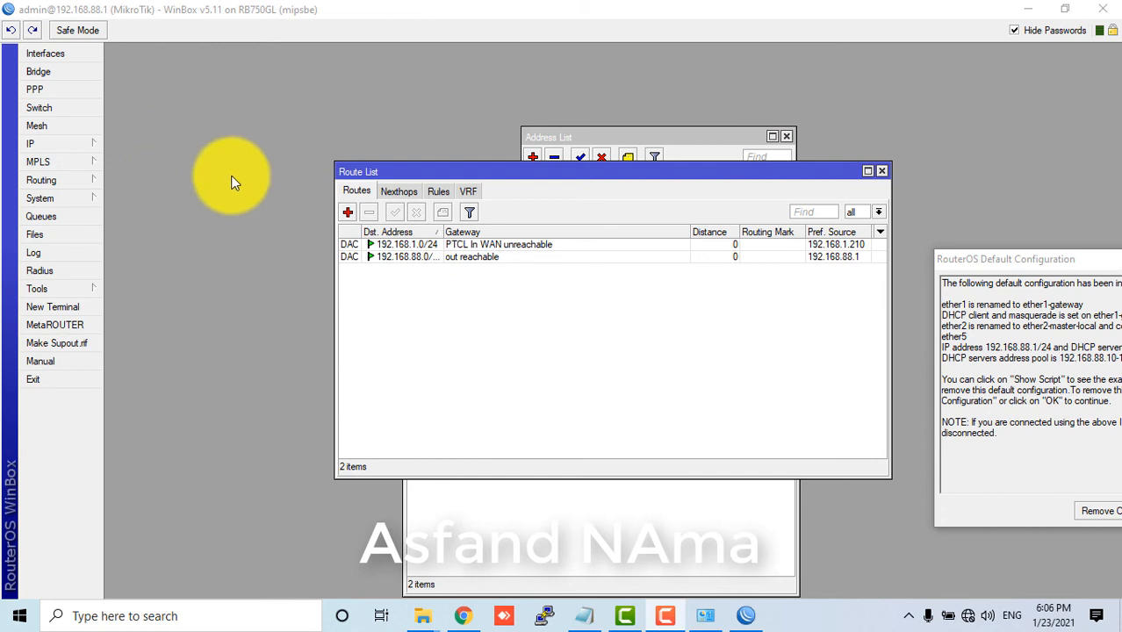
{"action": "left_click", "coordinate": [348, 213]}
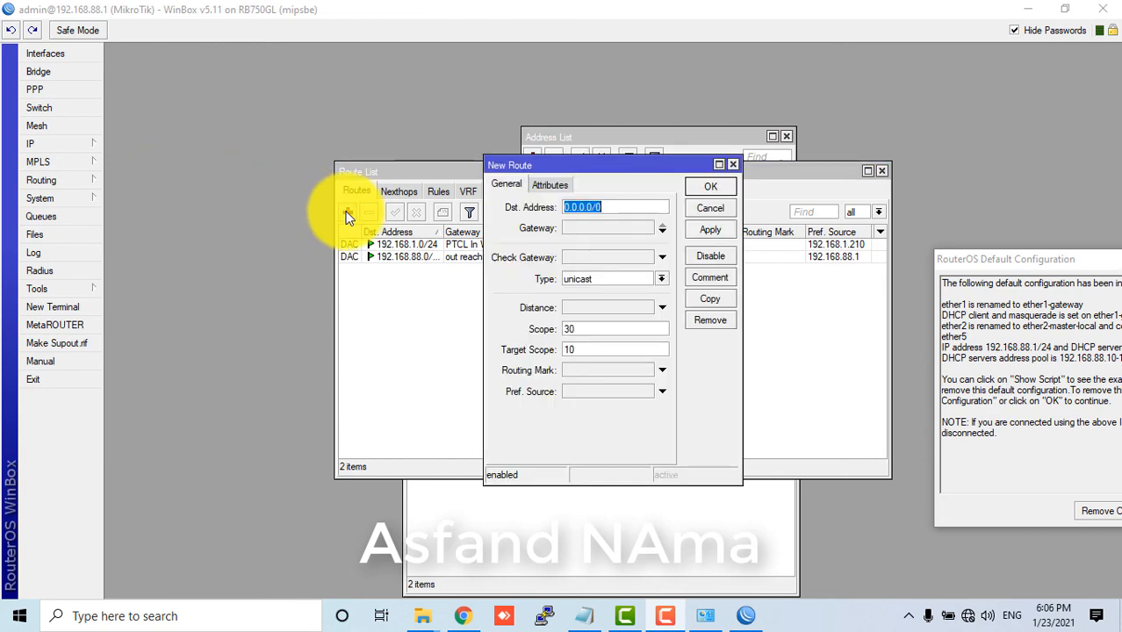
{"action": "left_click_drag", "start_coordinate": [735, 481], "coordinate": [1058, 507]}
{"action": "left_click_drag", "start_coordinate": [837, 171], "coordinate": [617, 145]}
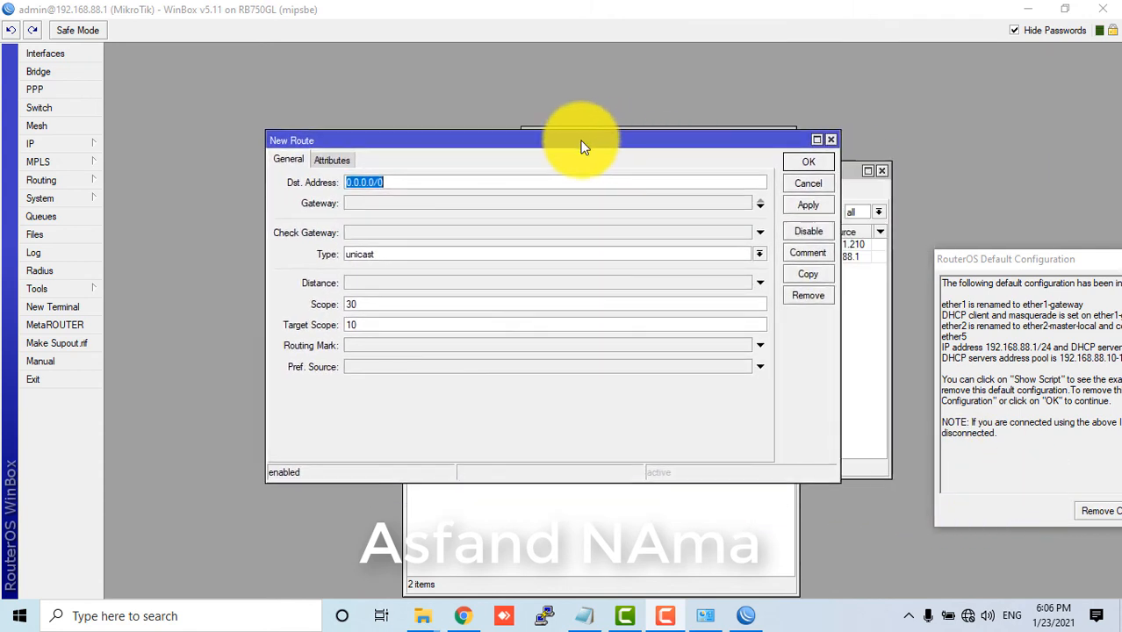
{"action": "left_click", "coordinate": [393, 203]}
{"action": "left_click_drag", "start_coordinate": [394, 202], "coordinate": [333, 199]}
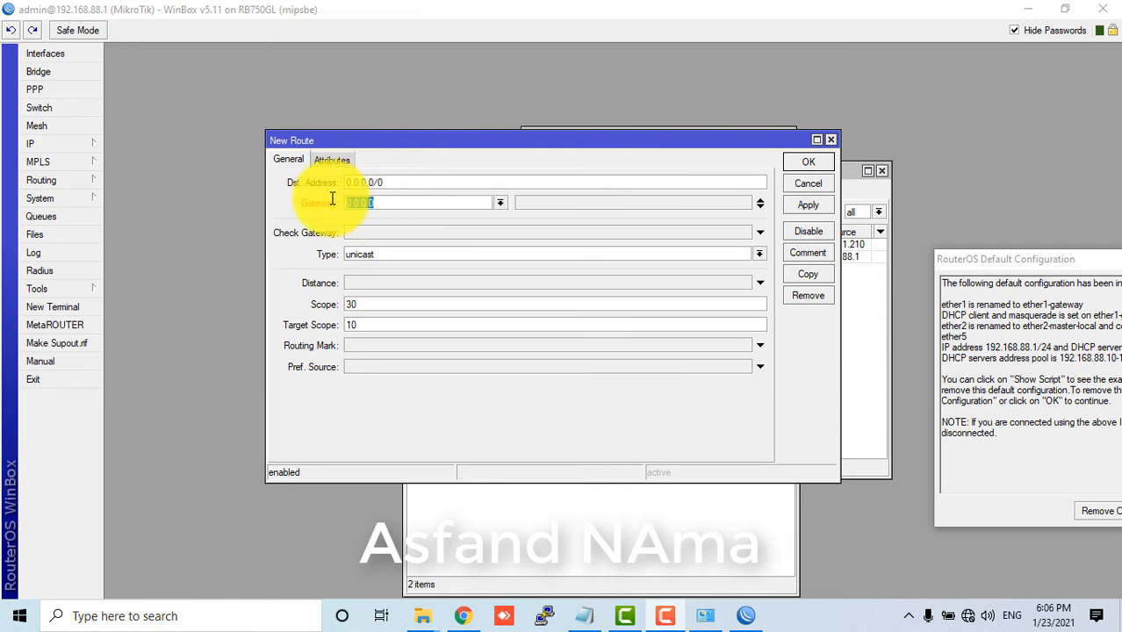
{"action": "type", "text": "192.168.1.1"}
{"action": "left_click", "coordinate": [795, 204]}
{"action": "left_click_drag", "start_coordinate": [530, 158], "coordinate": [530, 347]}
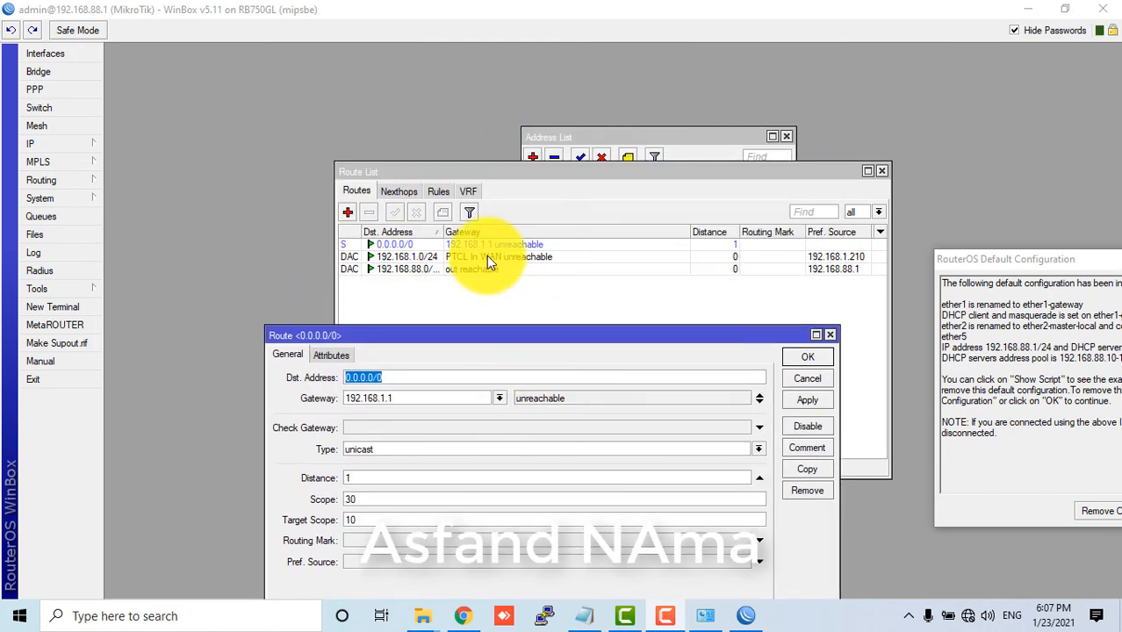
Step: Change the PTCL In WAN address to 192.168.1.6/24 in the address list and save the entry
{"action": "left_click", "coordinate": [88, 143]}
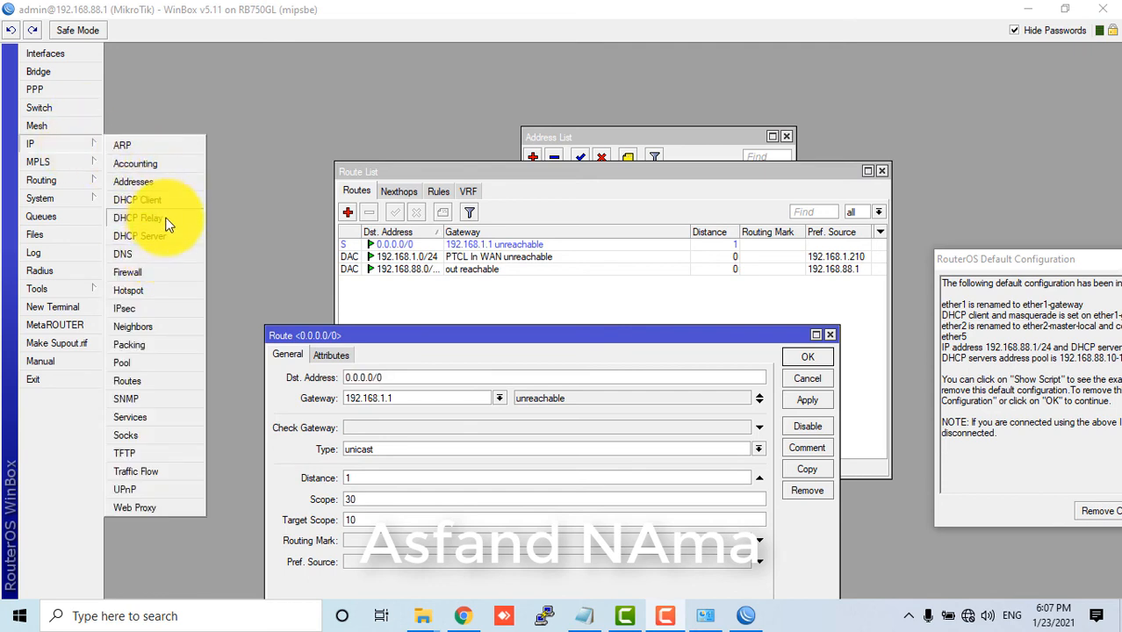
{"action": "left_click", "coordinate": [149, 182]}
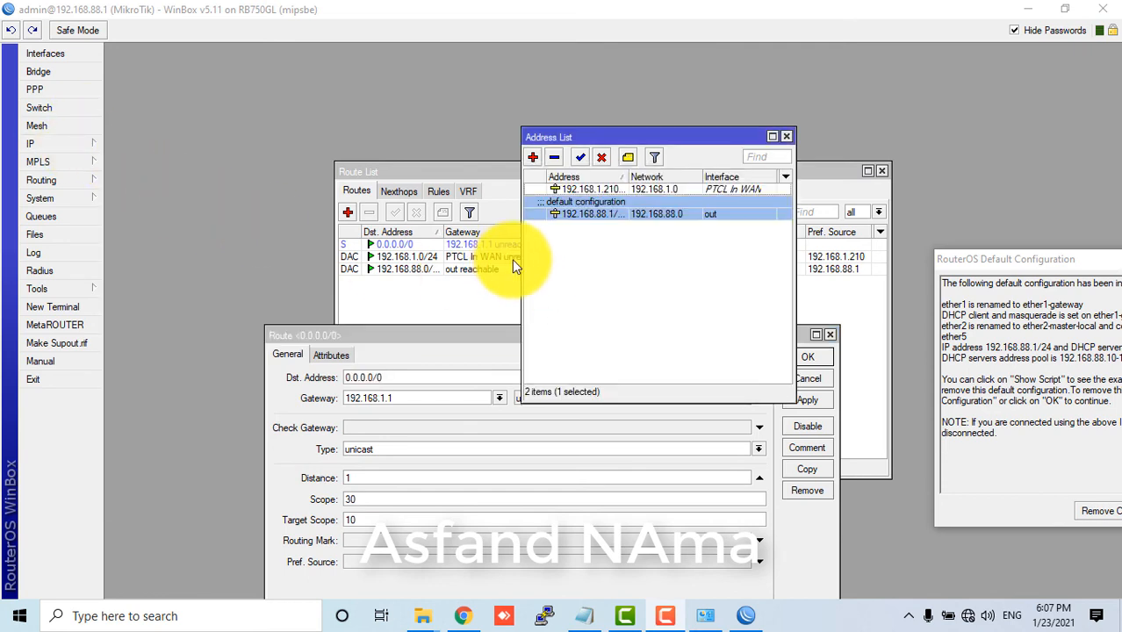
{"action": "double_click", "coordinate": [630, 190]}
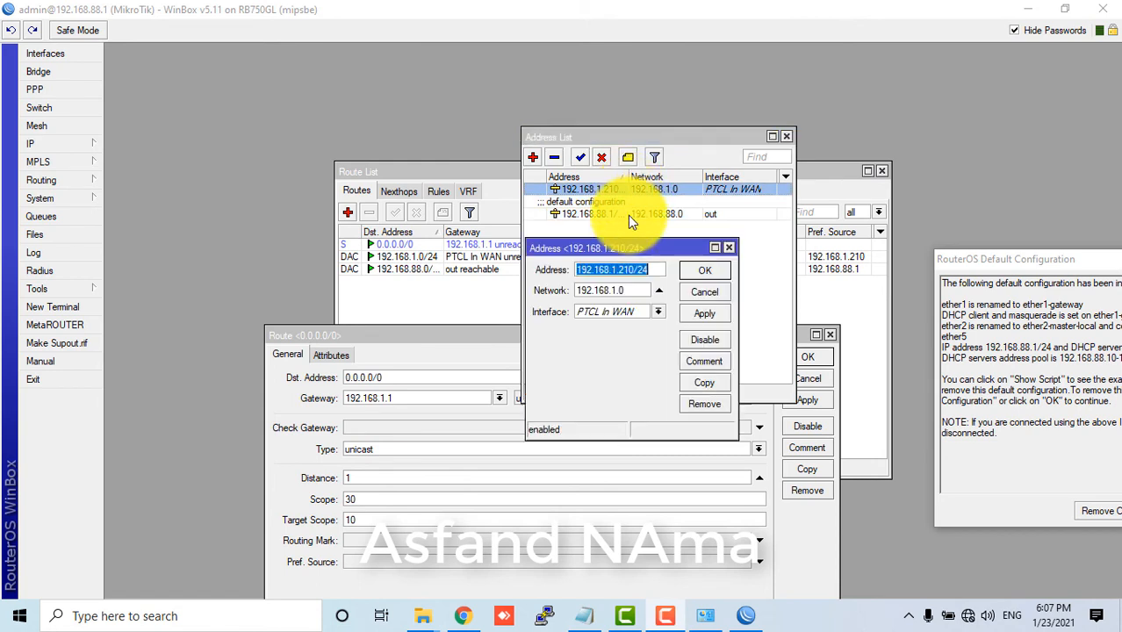
{"action": "left_click", "coordinate": [652, 272]}
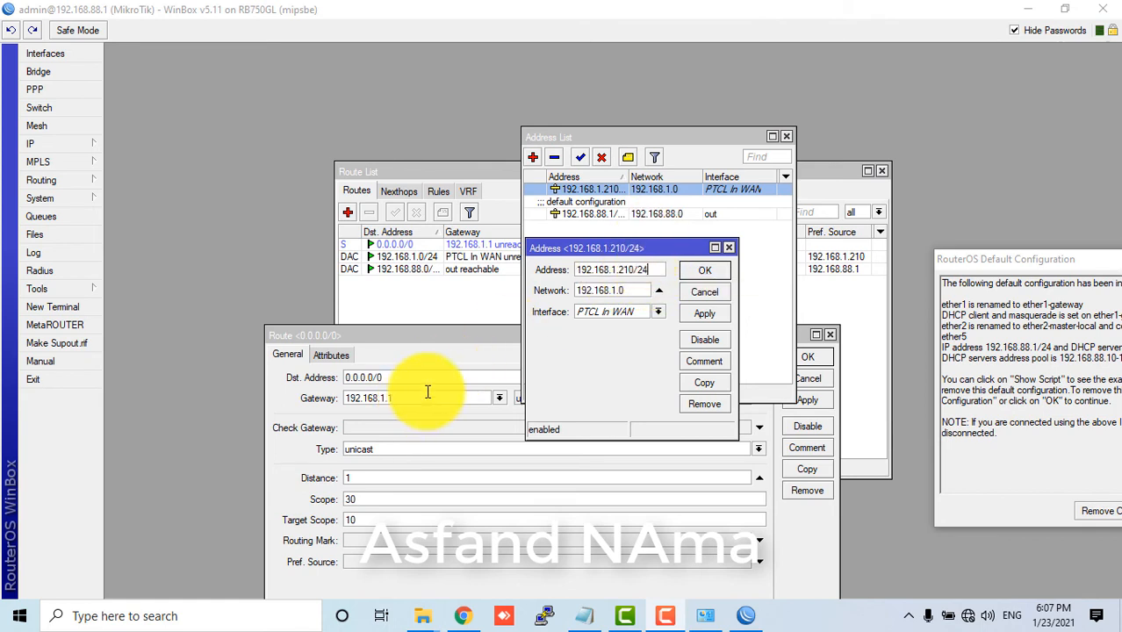
{"action": "double_click", "coordinate": [631, 270]}
{"action": "left_click", "coordinate": [634, 271]}
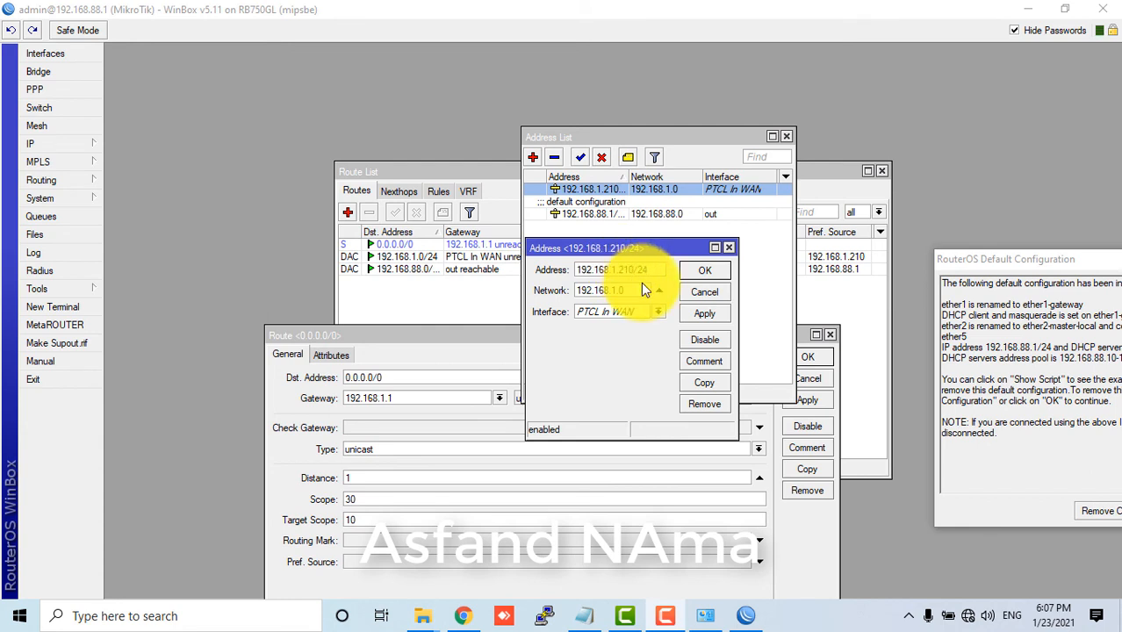
{"action": "key", "text": "BackSpace"}
{"action": "type", "text": "6"}
{"action": "left_click", "coordinate": [704, 314]}
{"action": "left_click", "coordinate": [705, 270]}
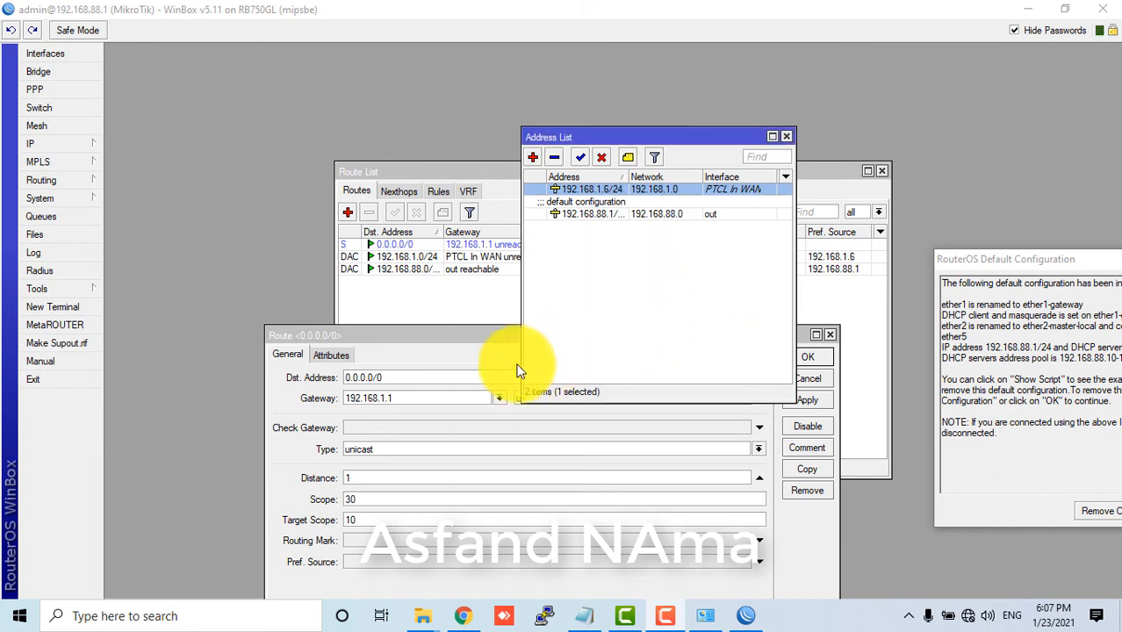
Step: Close the 0.0.0.0/0 route's form and delete that route from the route list
{"action": "left_click", "coordinate": [552, 367]}
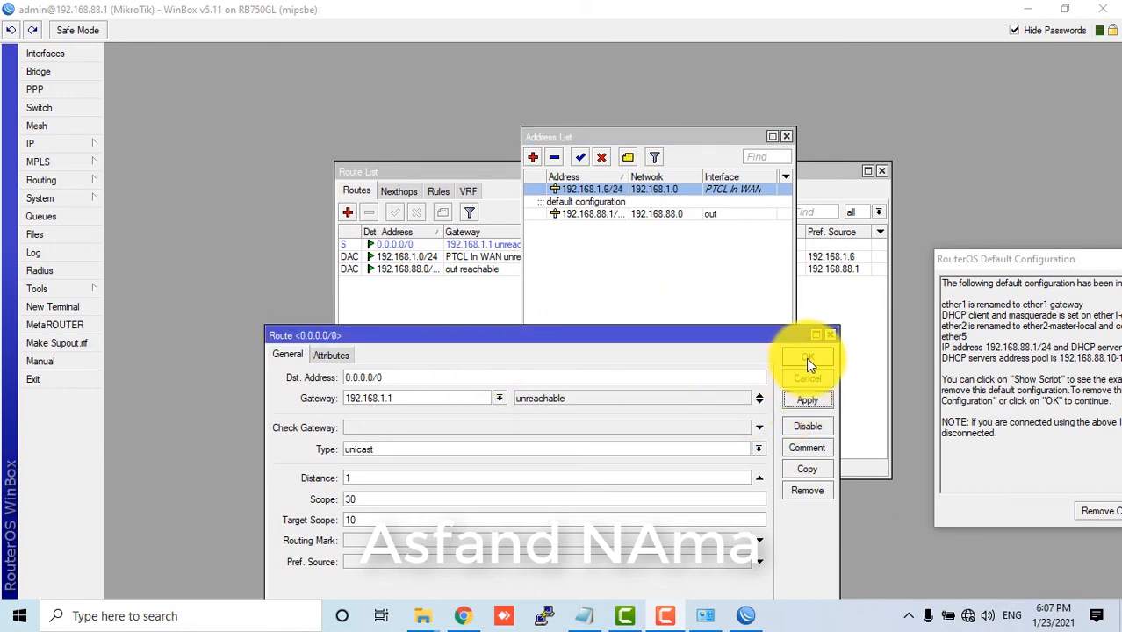
{"action": "left_click", "coordinate": [807, 358]}
{"action": "left_click", "coordinate": [396, 244]}
{"action": "left_click", "coordinate": [369, 212]}
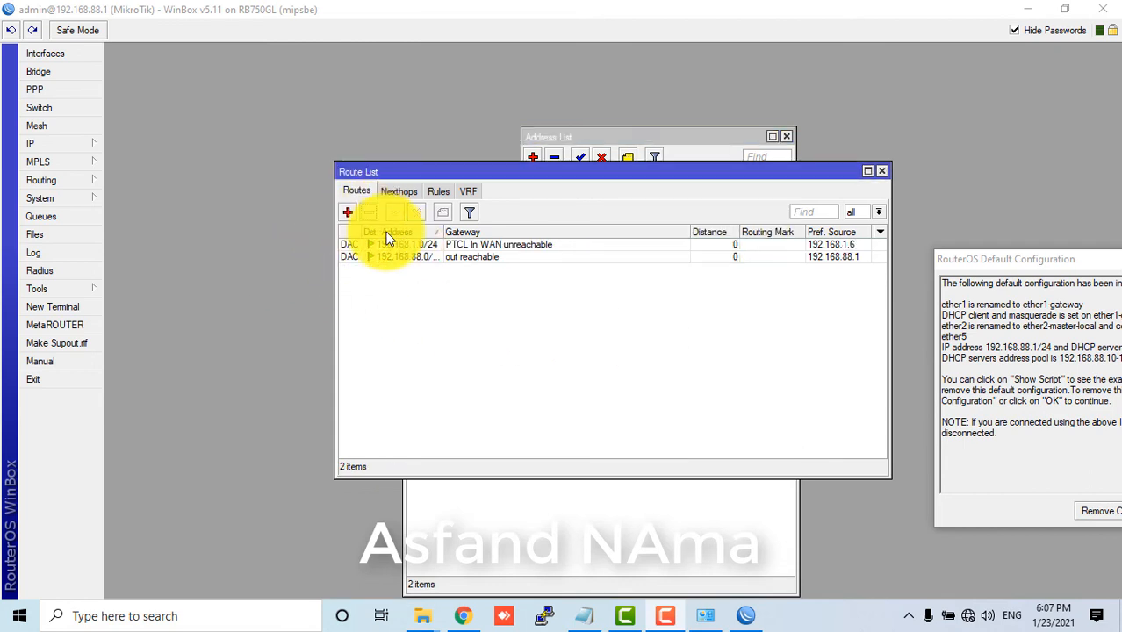
Step: Start a new route in the route list with its destination address set to 0.0.0.0/24
{"action": "left_click", "coordinate": [347, 211]}
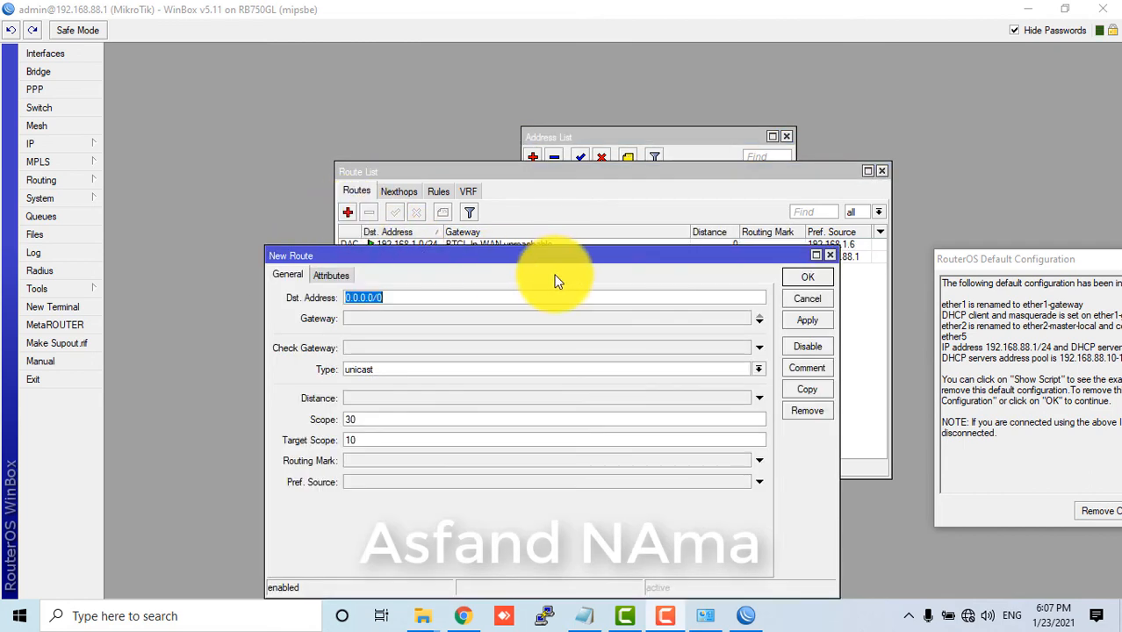
{"action": "left_click", "coordinate": [387, 317]}
{"action": "left_click_drag", "start_coordinate": [406, 316], "coordinate": [331, 312]}
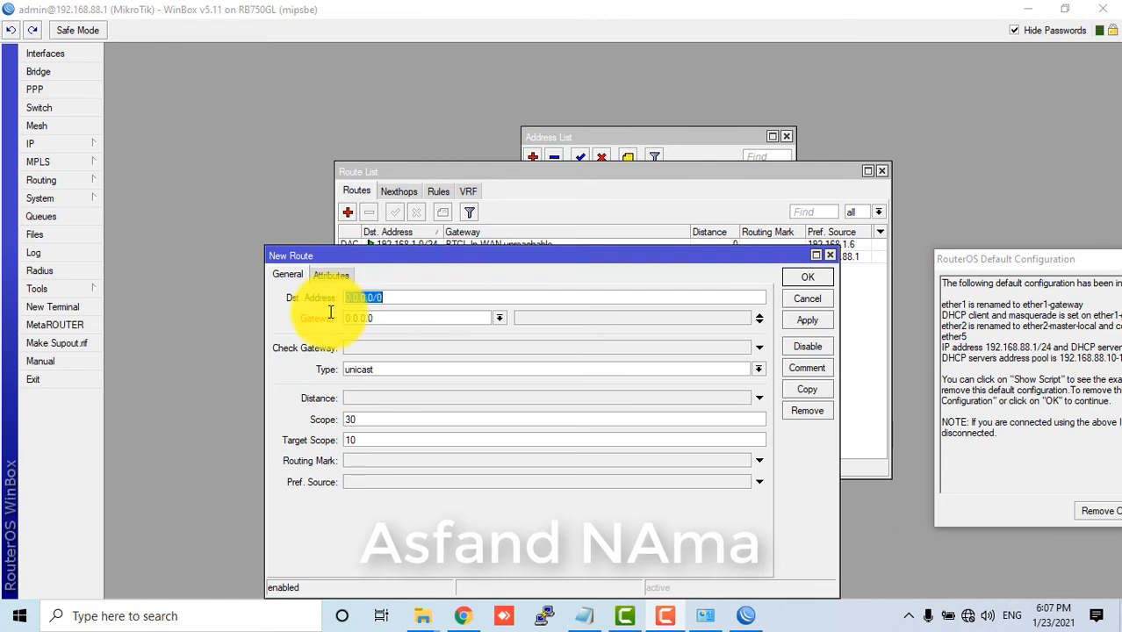
{"action": "type", "text": "192.168."}
{"action": "key", "text": "BackSpace"}
{"action": "key", "text": "BackSpace"}
{"action": "key", "text": "BackSpace"}
{"action": "key", "text": "BackSpace"}
{"action": "key", "text": "BackSpace"}
{"action": "key", "text": "BackSpace"}
{"action": "key", "text": "BackSpace"}
{"action": "key", "text": "BackSpace"}
{"action": "type", "text": "0.0.0.0/24"}
Step: Set the new route's gateway to 192.168.1.1, apply it, and move its form below the route list entries
{"action": "left_click", "coordinate": [497, 318]}
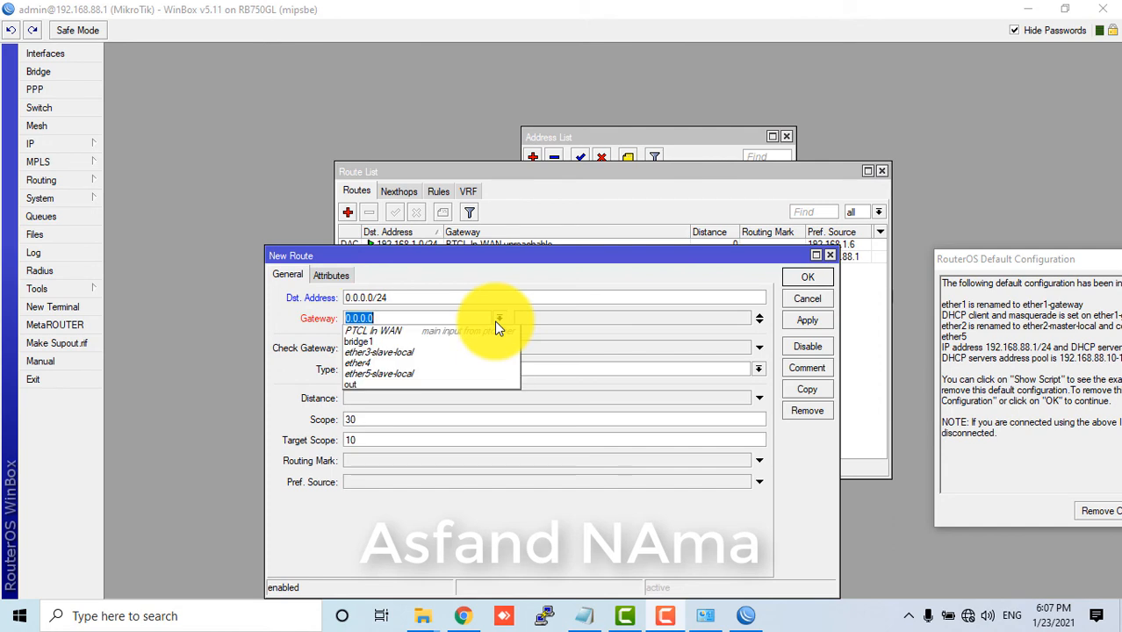
{"action": "left_click", "coordinate": [447, 331]}
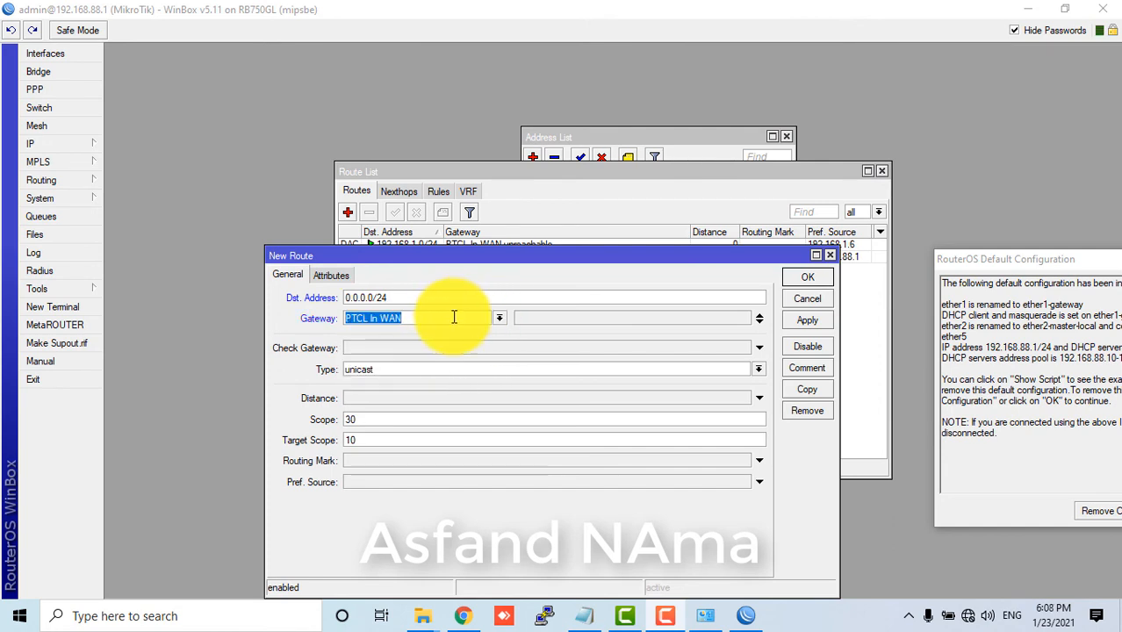
{"action": "type", "text": "192"}
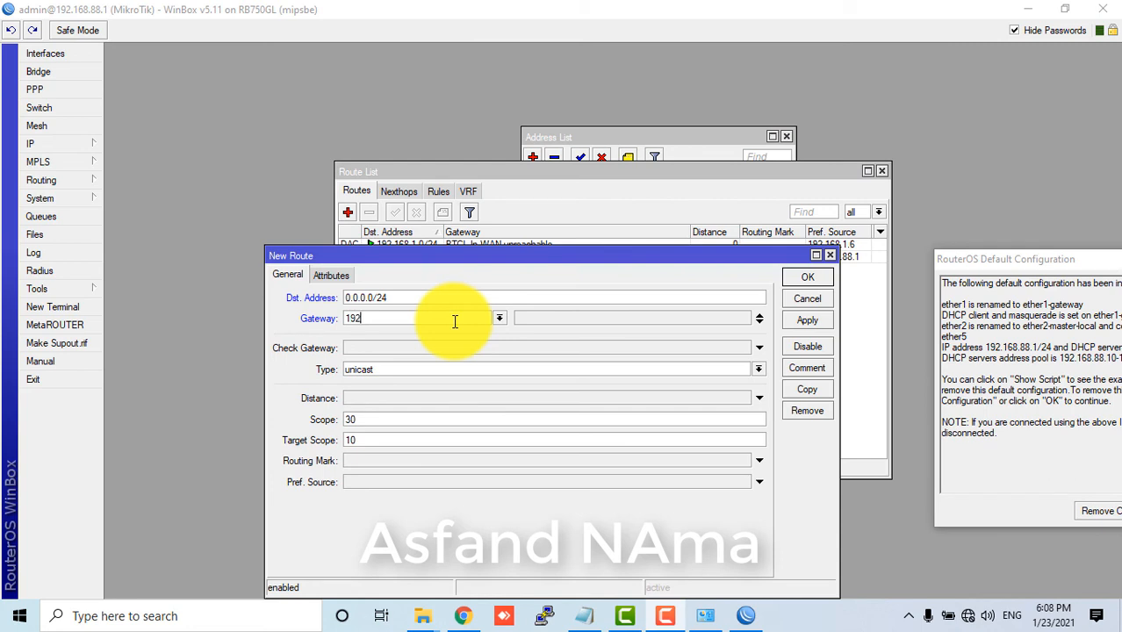
{"action": "type", "text": ".168.10."}
{"action": "key", "text": "BackSpace"}
{"action": "key", "text": "BackSpace"}
{"action": "type", "text": ".1"}
{"action": "left_click", "coordinate": [800, 320]}
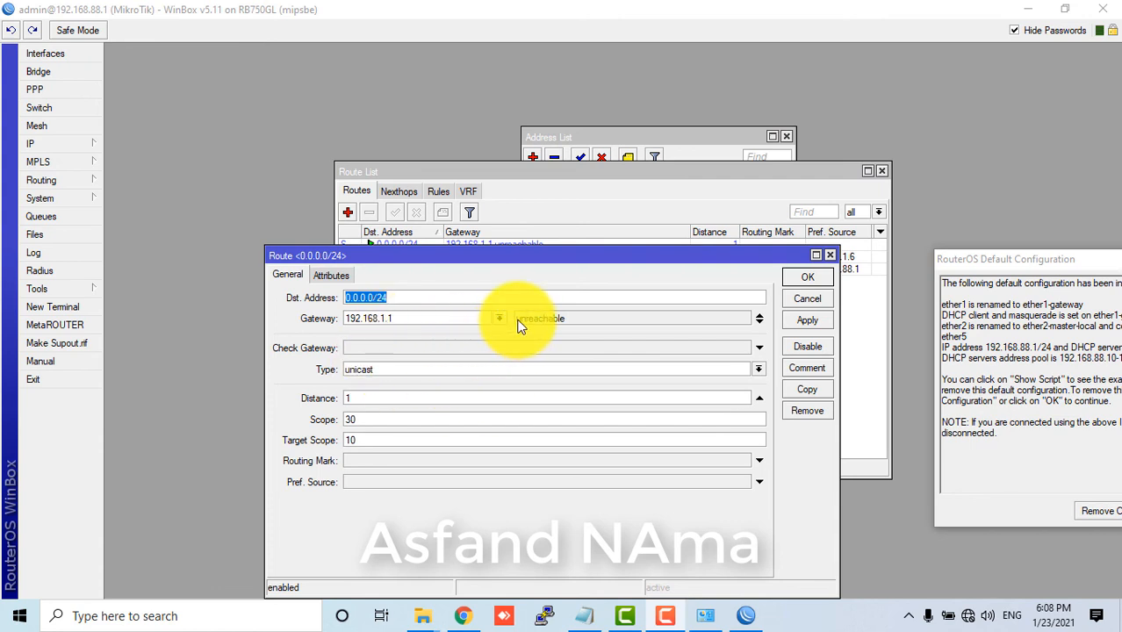
{"action": "left_click_drag", "start_coordinate": [484, 258], "coordinate": [491, 318]}
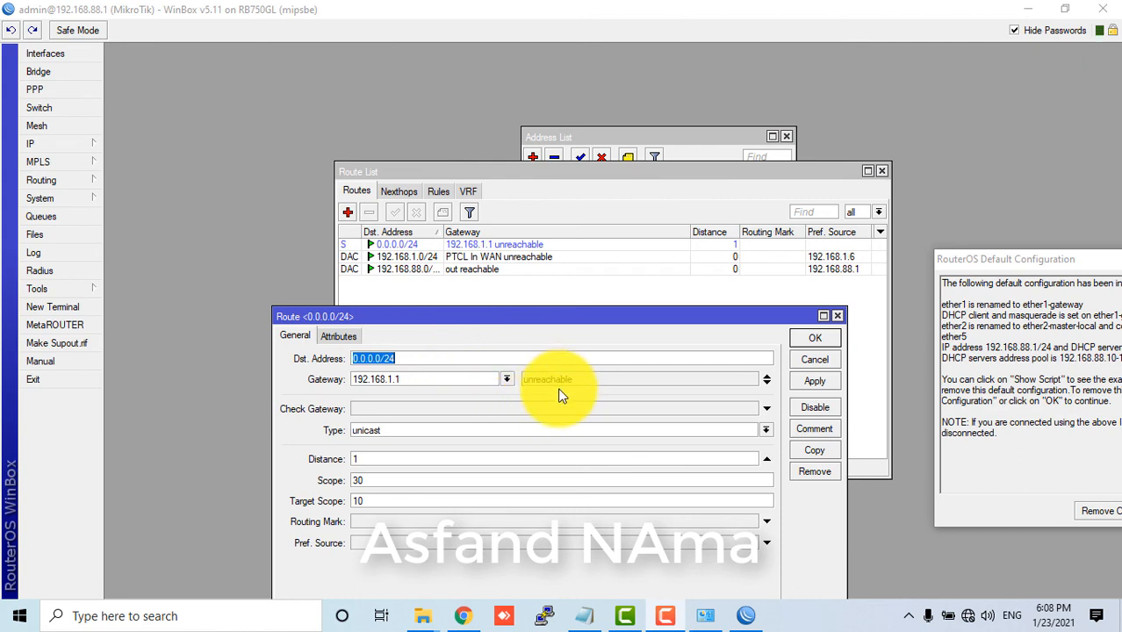
Step: Change the new route's destination address to 0.0.0.0/0, apply it, and close its form and the route list
{"action": "left_click", "coordinate": [418, 358]}
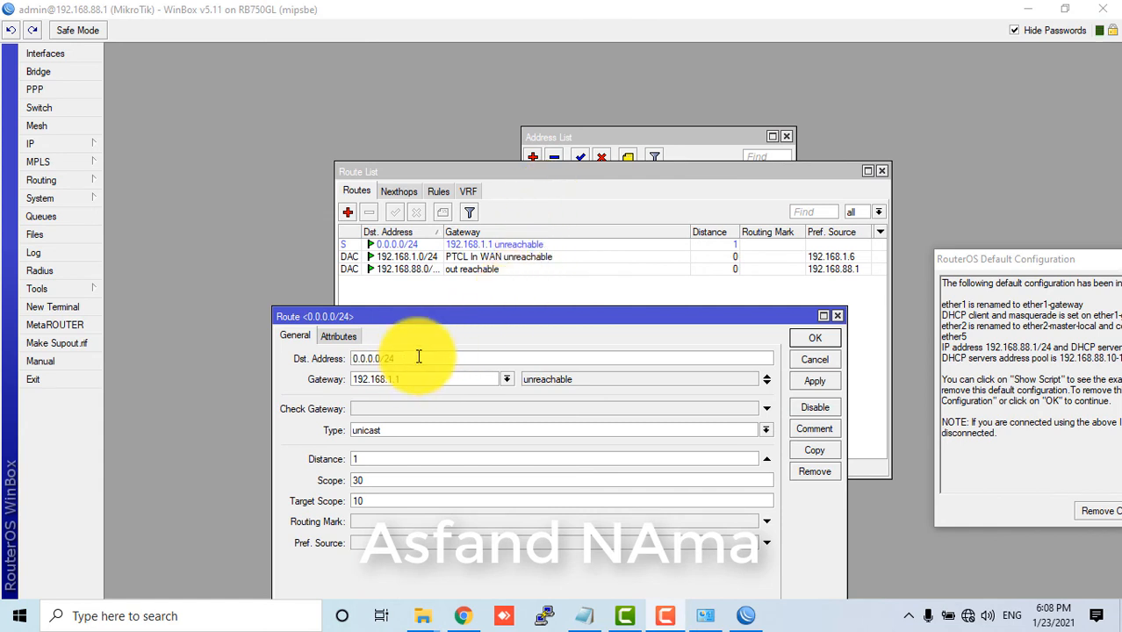
{"action": "key", "text": "BackSpace"}
{"action": "key", "text": "BackSpace"}
{"action": "type", "text": "0"}
{"action": "left_click", "coordinate": [794, 381]}
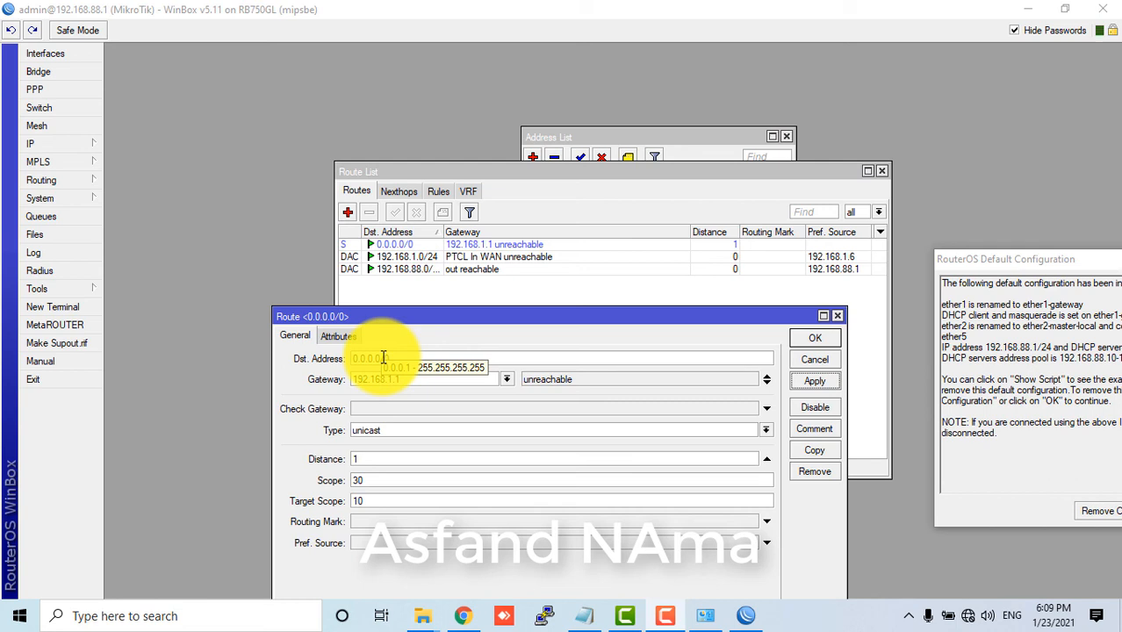
{"action": "left_click", "coordinate": [811, 358]}
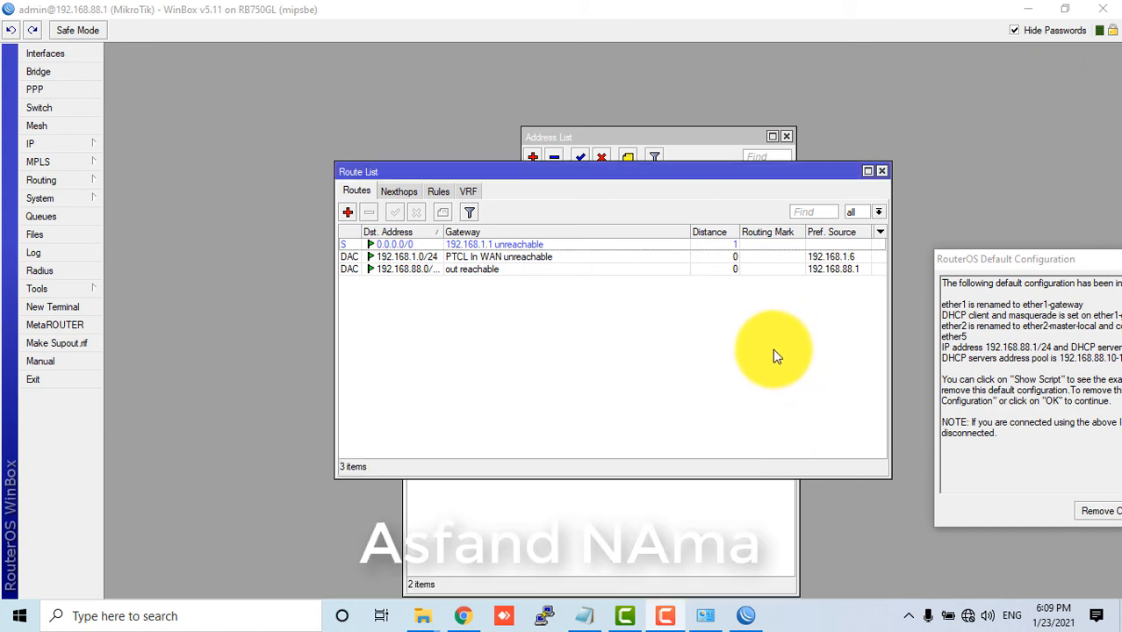
{"action": "left_click", "coordinate": [881, 171]}
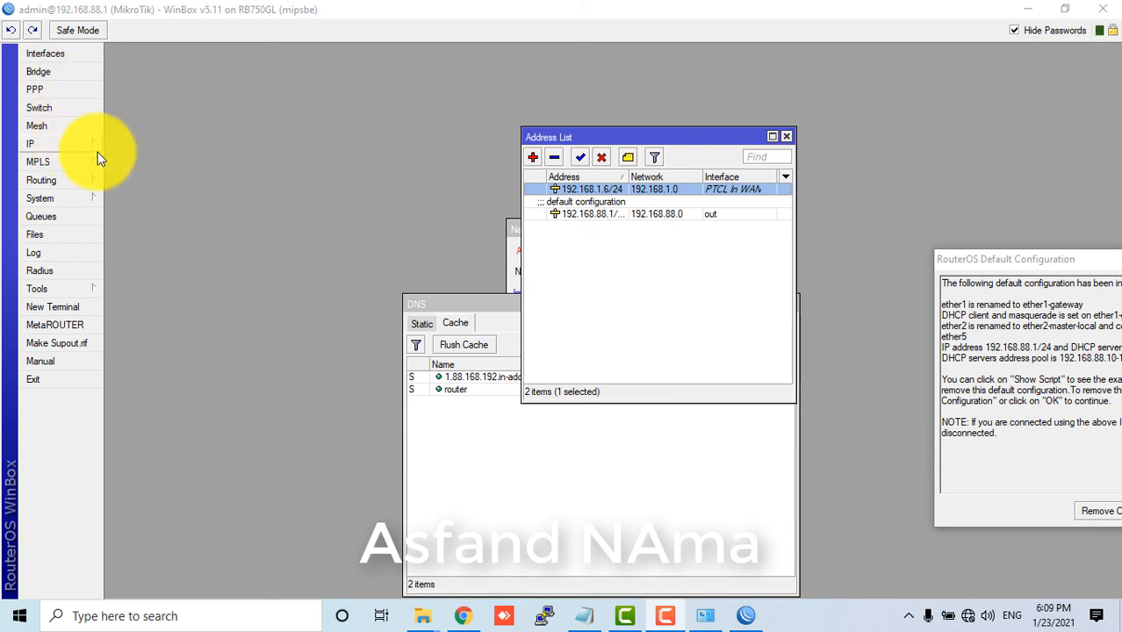
Step: Add the address 10.5.50.1/8 on interface out, save it, and cancel the leftover blank address form
{"action": "left_click", "coordinate": [533, 157]}
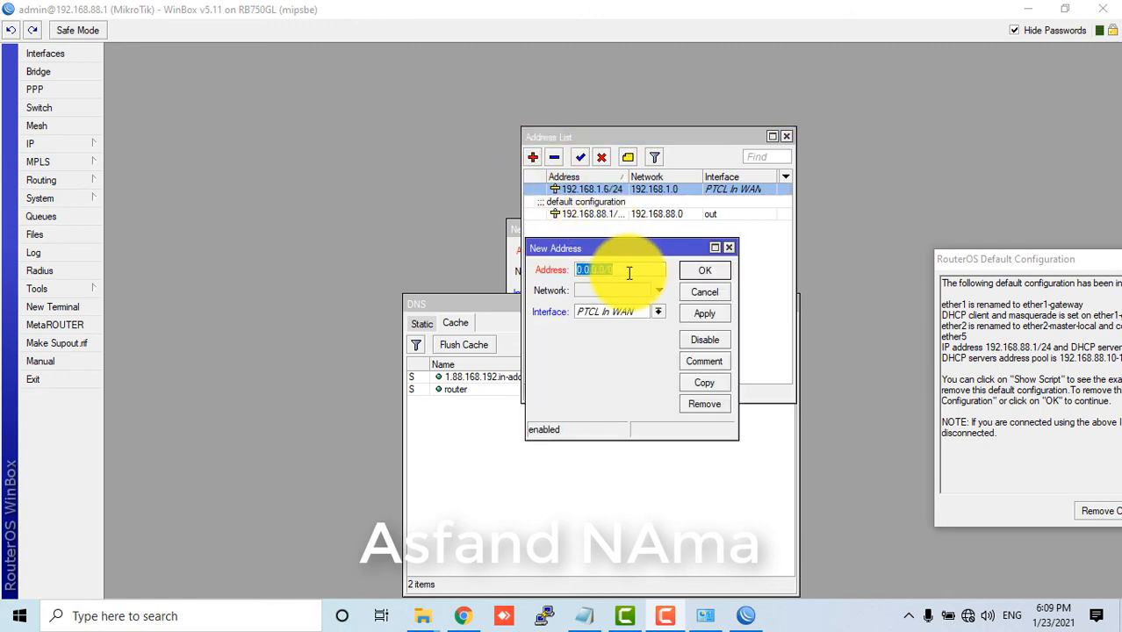
{"action": "type", "text": "10.5.50.1/8"}
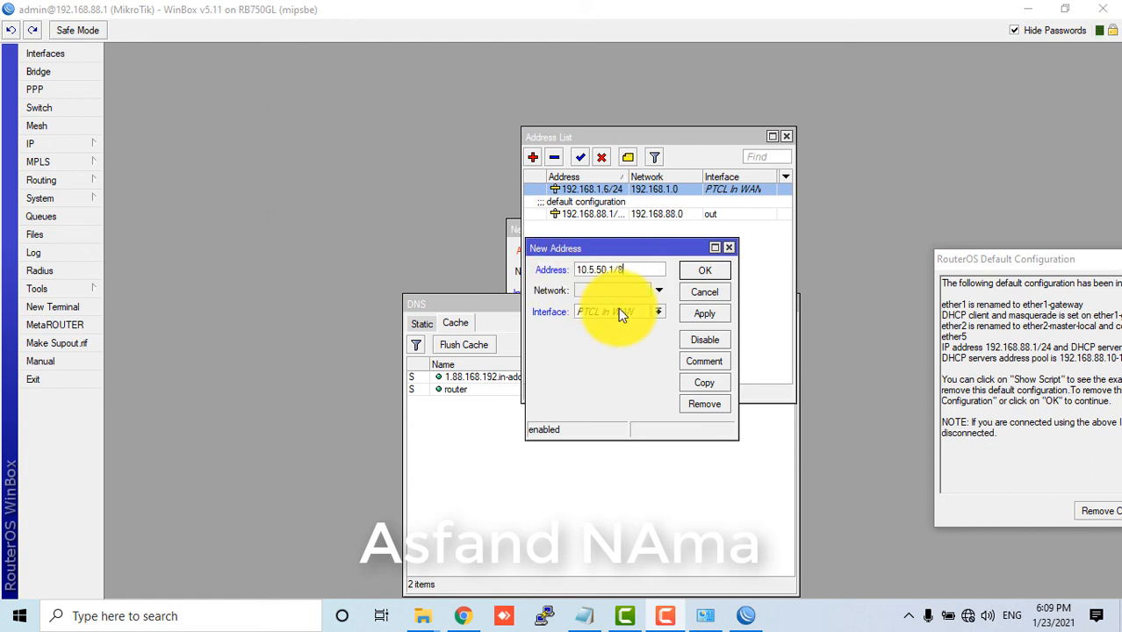
{"action": "left_click", "coordinate": [658, 312]}
{"action": "left_click", "coordinate": [658, 312]}
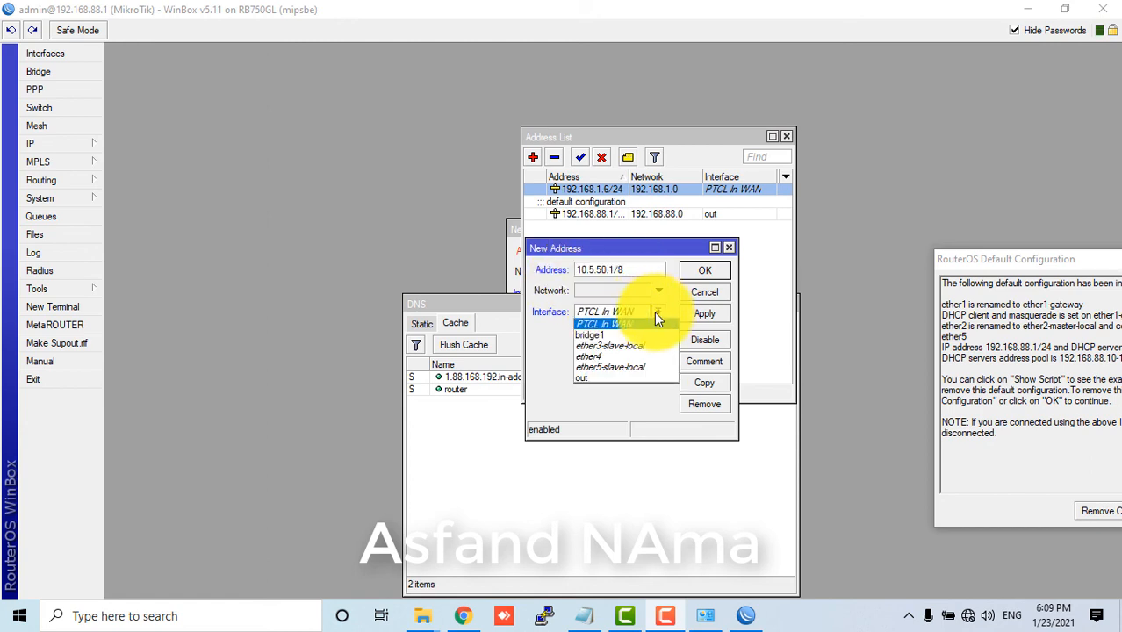
{"action": "left_click", "coordinate": [609, 379]}
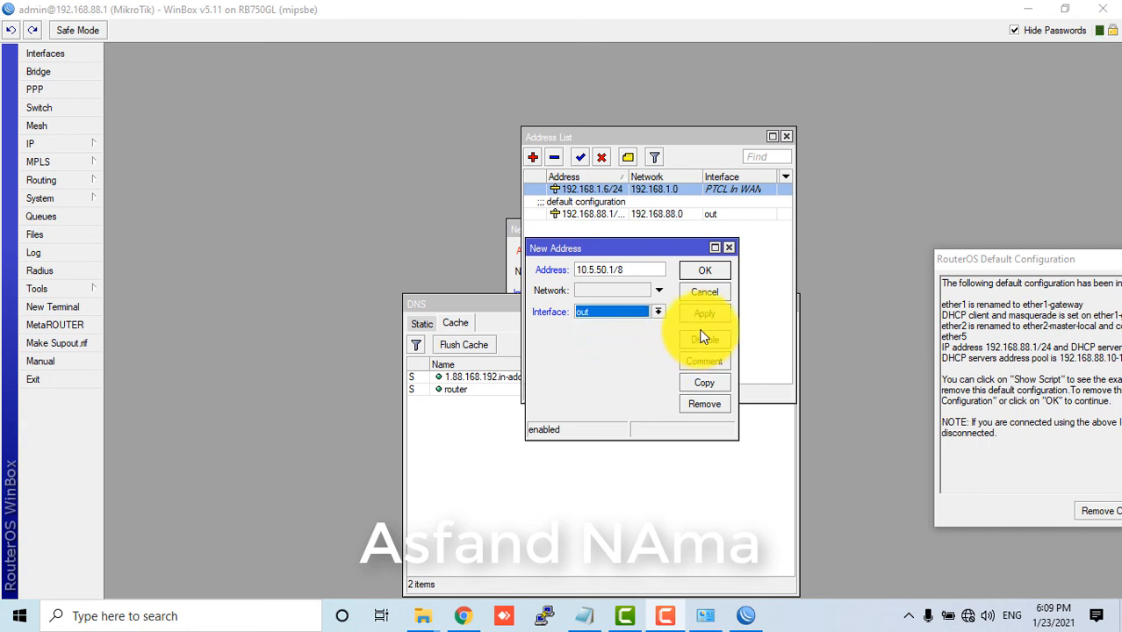
{"action": "left_click", "coordinate": [703, 315]}
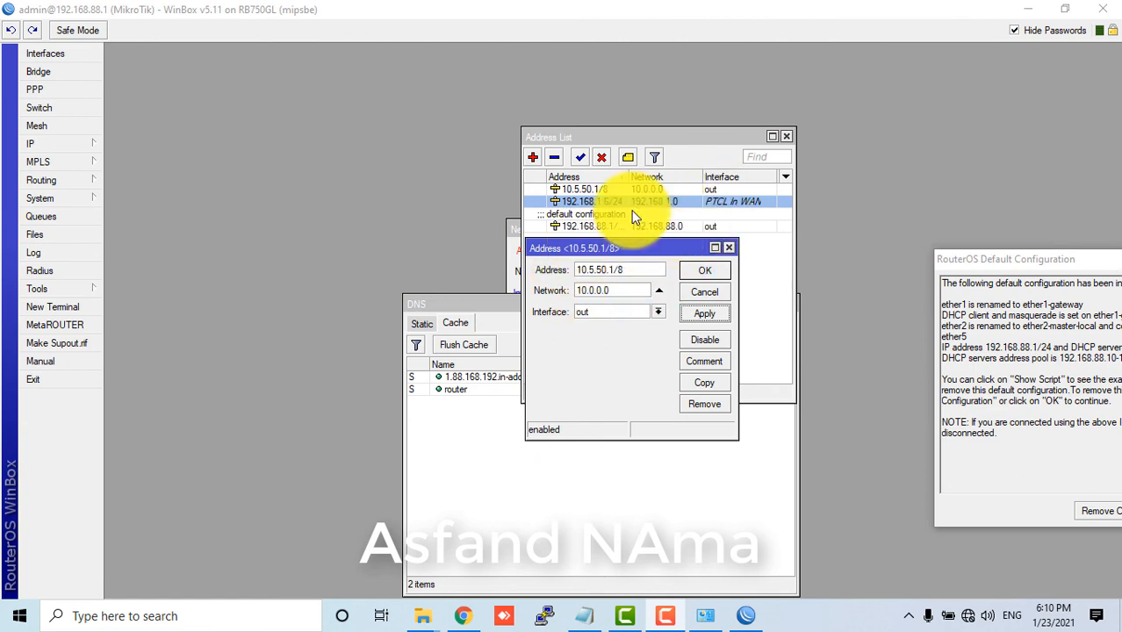
{"action": "left_click", "coordinate": [698, 270]}
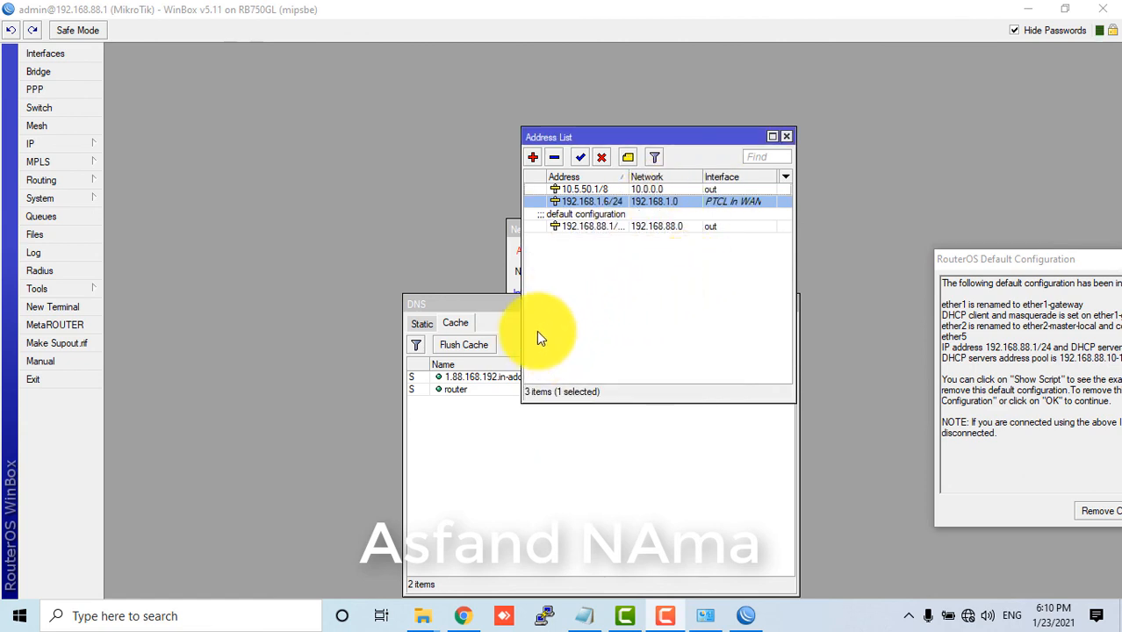
{"action": "left_click", "coordinate": [515, 273]}
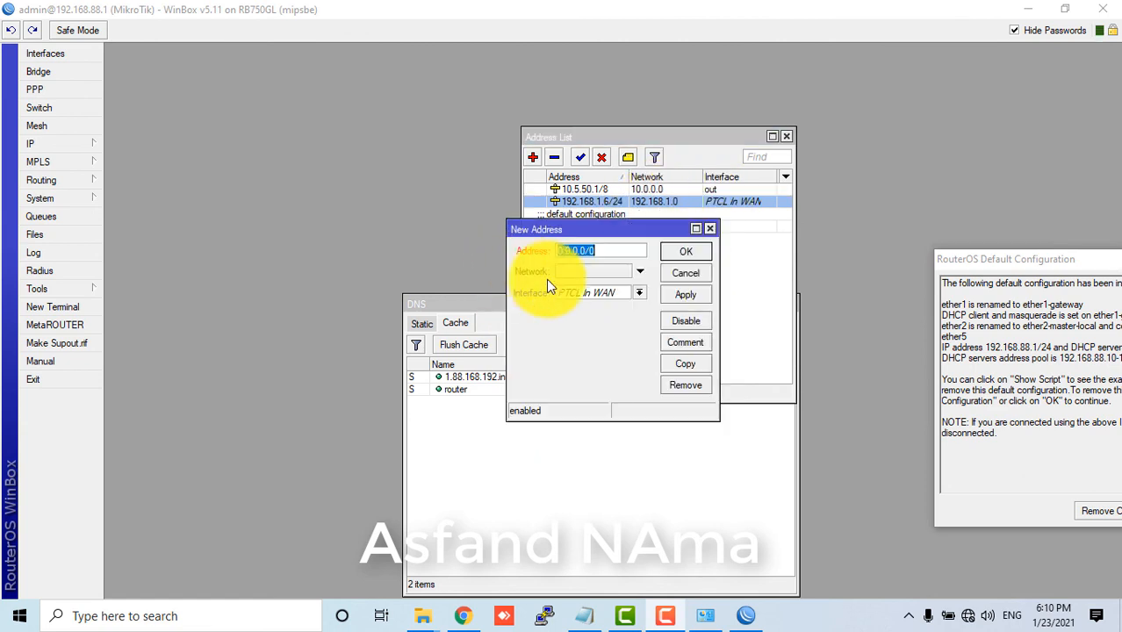
{"action": "left_click", "coordinate": [685, 274]}
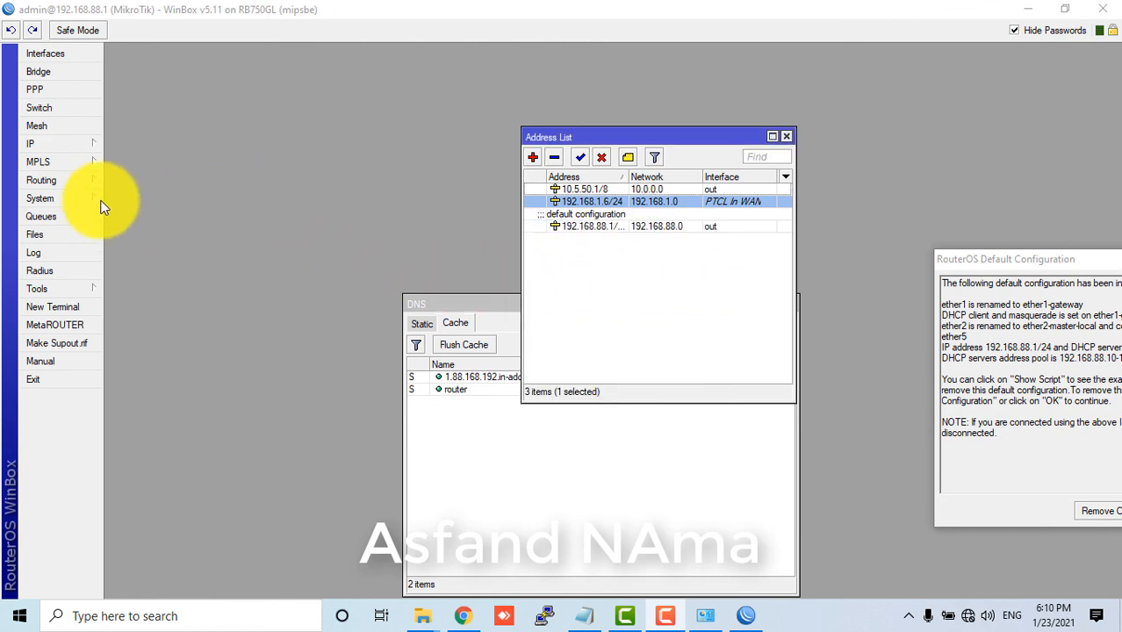
Step: Open the IP route list, place it below the address list entries for comparison, and close the router session
{"action": "left_click", "coordinate": [69, 144]}
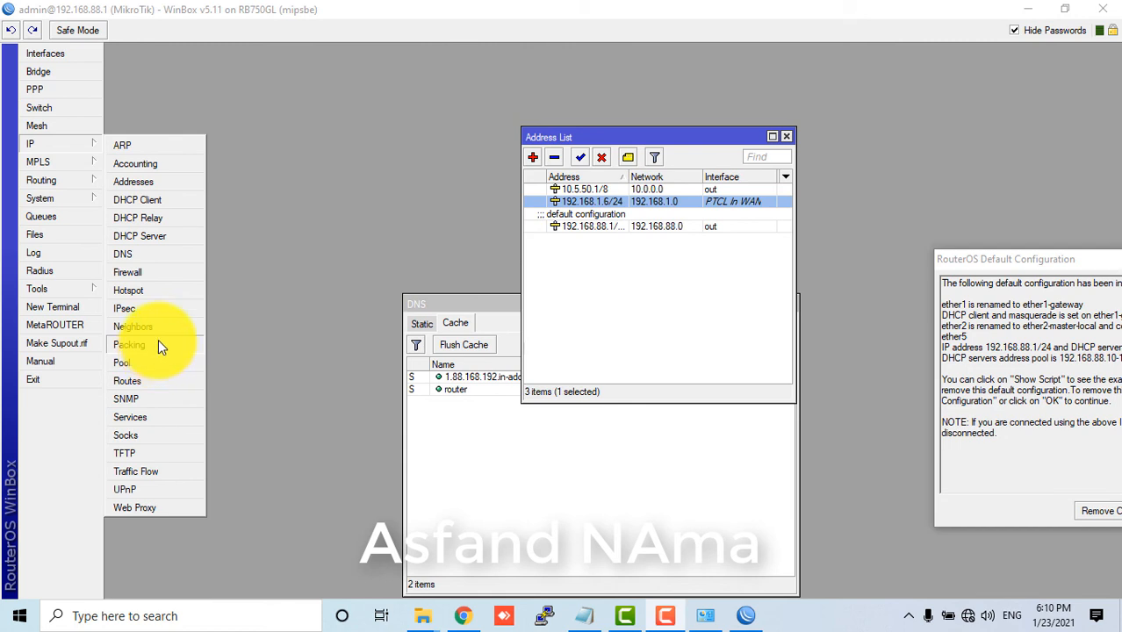
{"action": "left_click", "coordinate": [150, 381]}
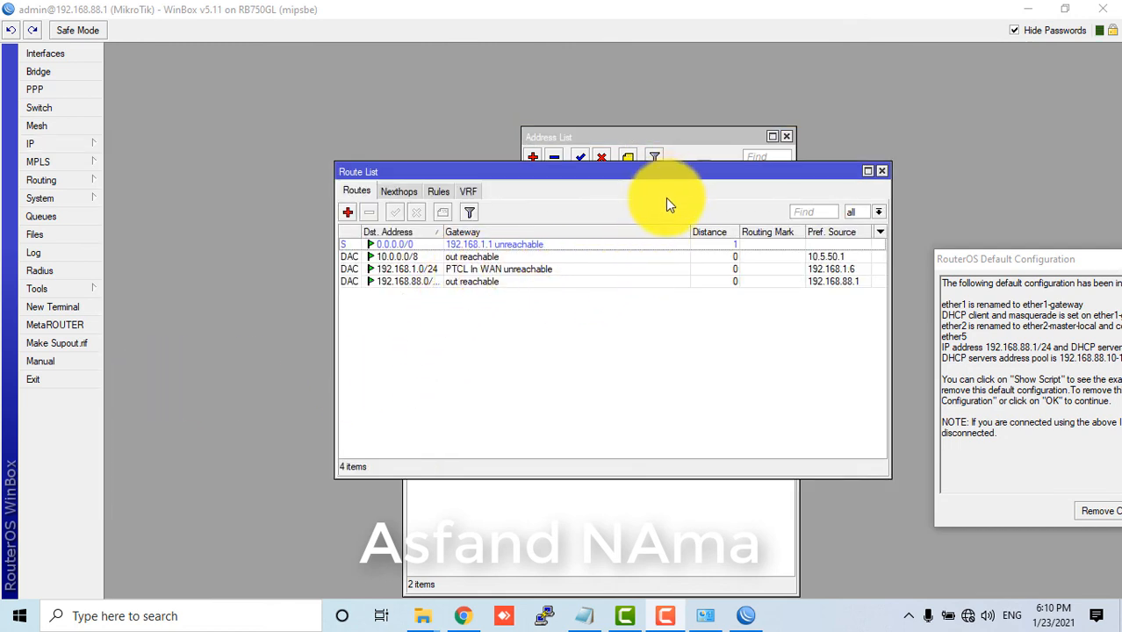
{"action": "left_click_drag", "start_coordinate": [667, 172], "coordinate": [661, 255]}
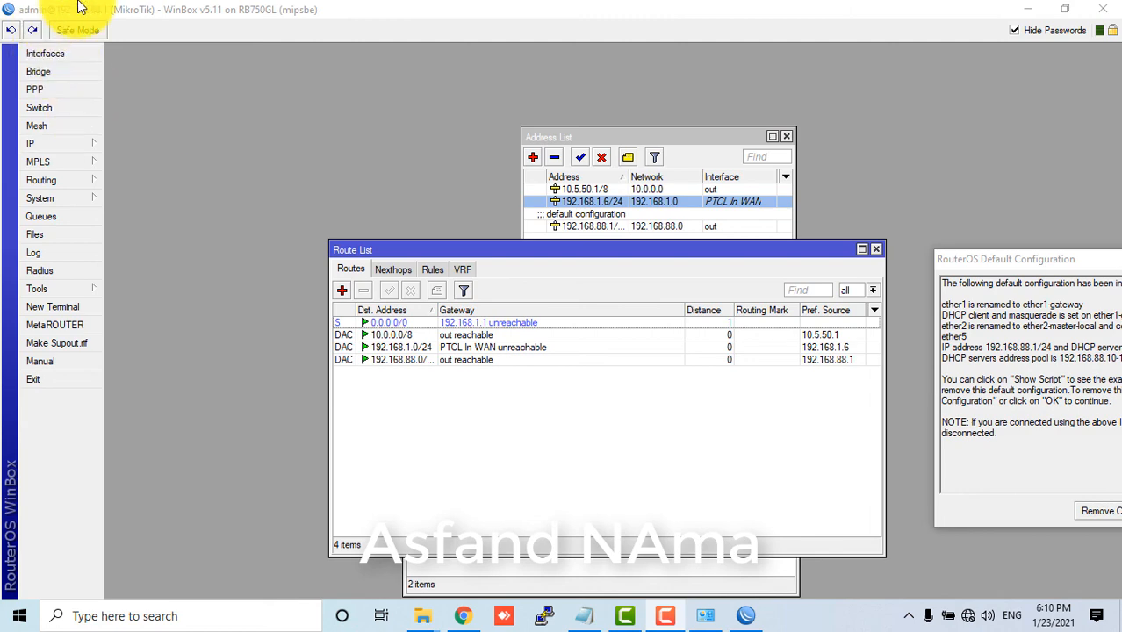
{"action": "left_click", "coordinate": [1109, 9]}
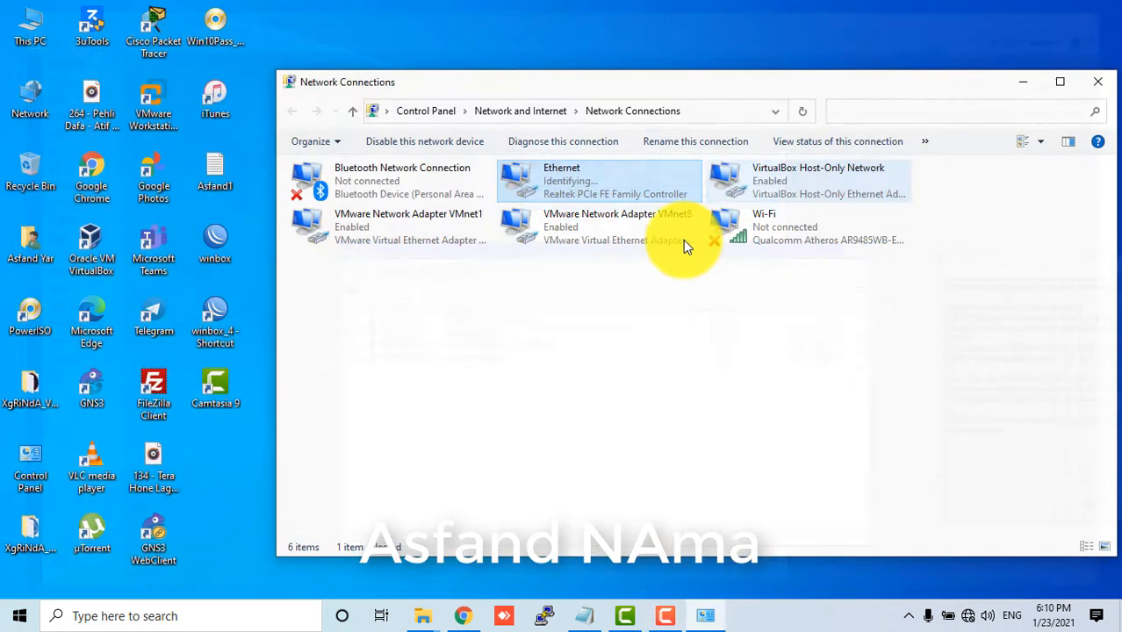
Step: Reopen the WinBox loader and try twice to connect to the router at 192.168.88.1, cancelling each attempt
{"action": "double_click", "coordinate": [202, 323]}
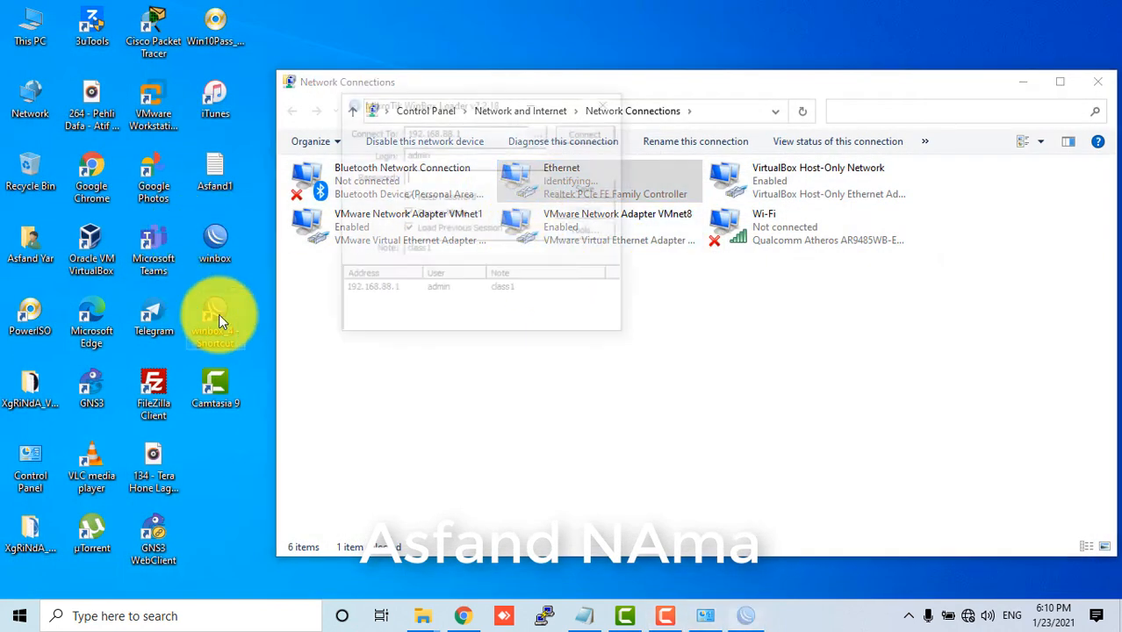
{"action": "left_click", "coordinate": [574, 132]}
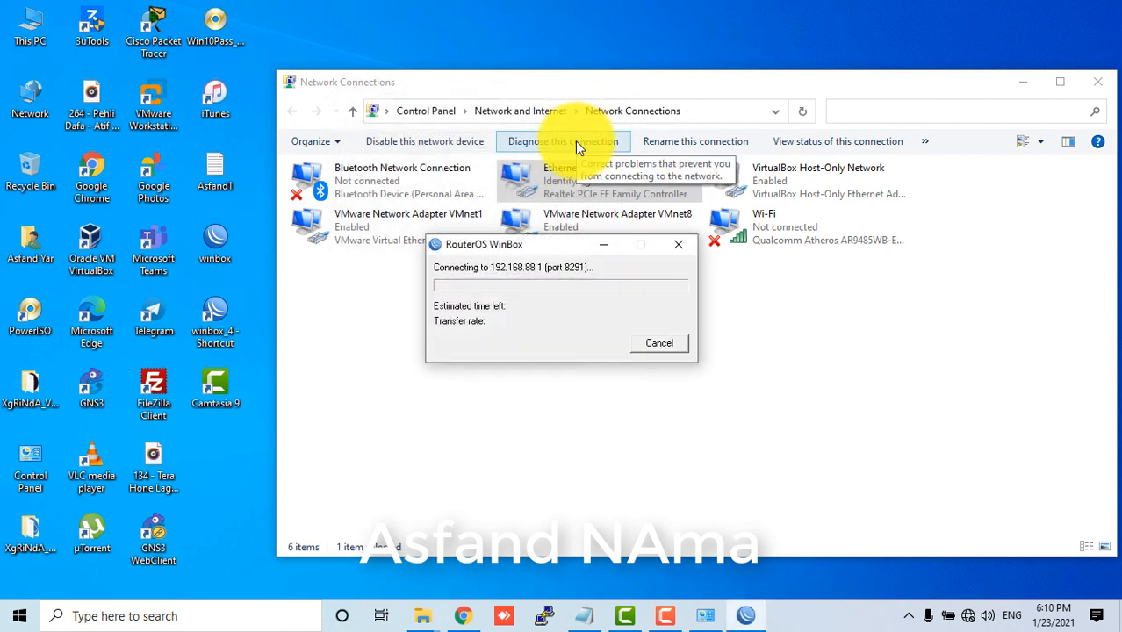
{"action": "double_click", "coordinate": [226, 316]}
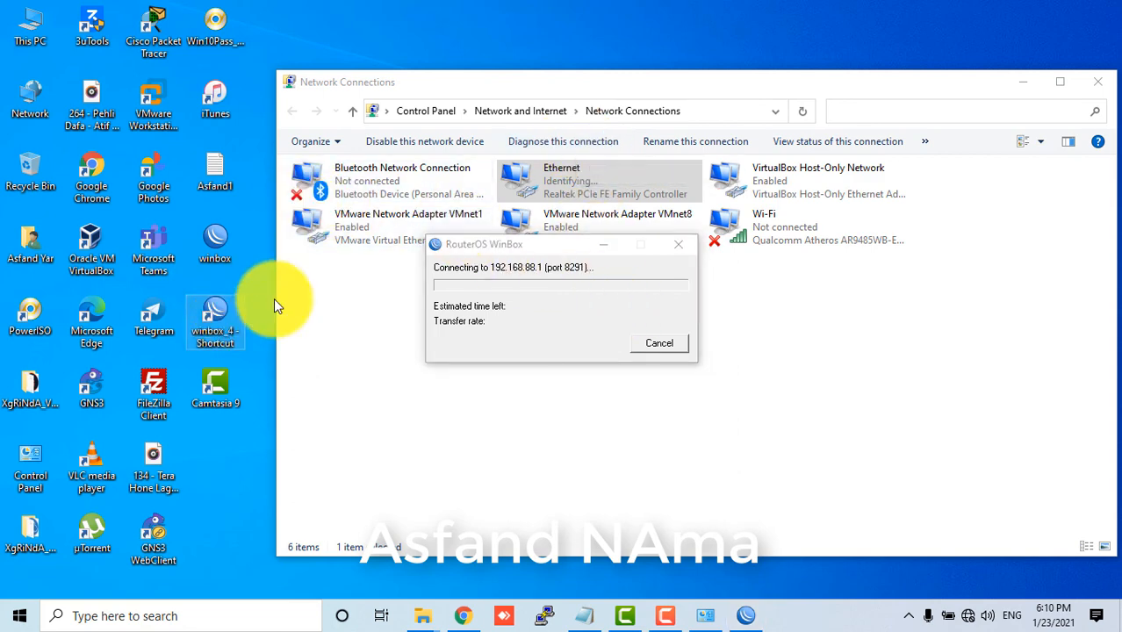
{"action": "left_click", "coordinate": [646, 342]}
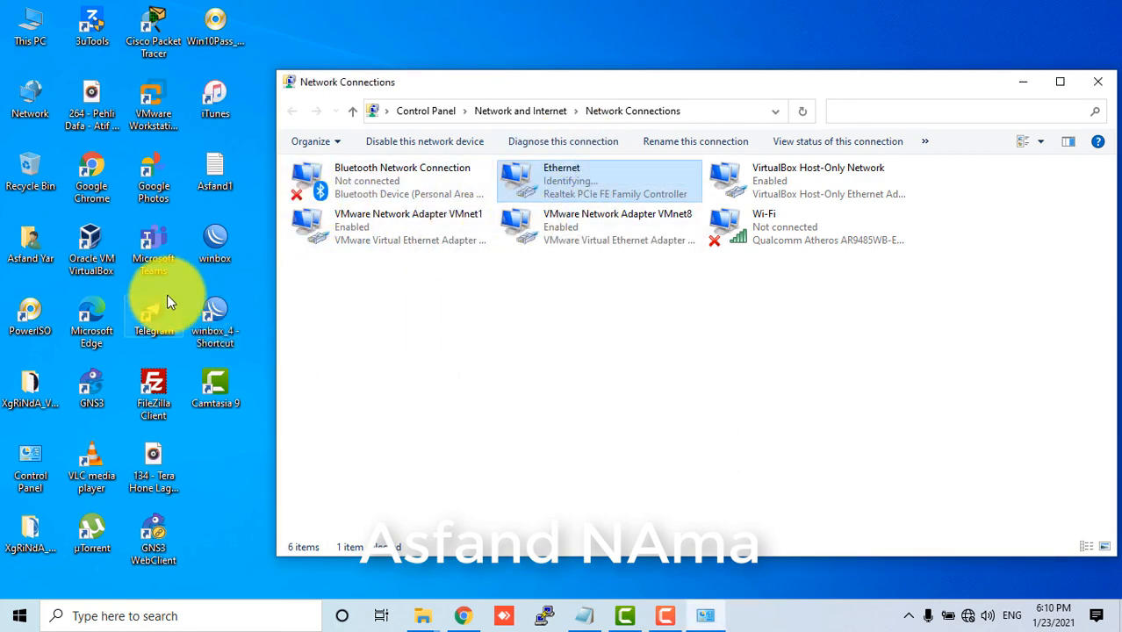
{"action": "double_click", "coordinate": [202, 314]}
{"action": "left_click", "coordinate": [539, 134]}
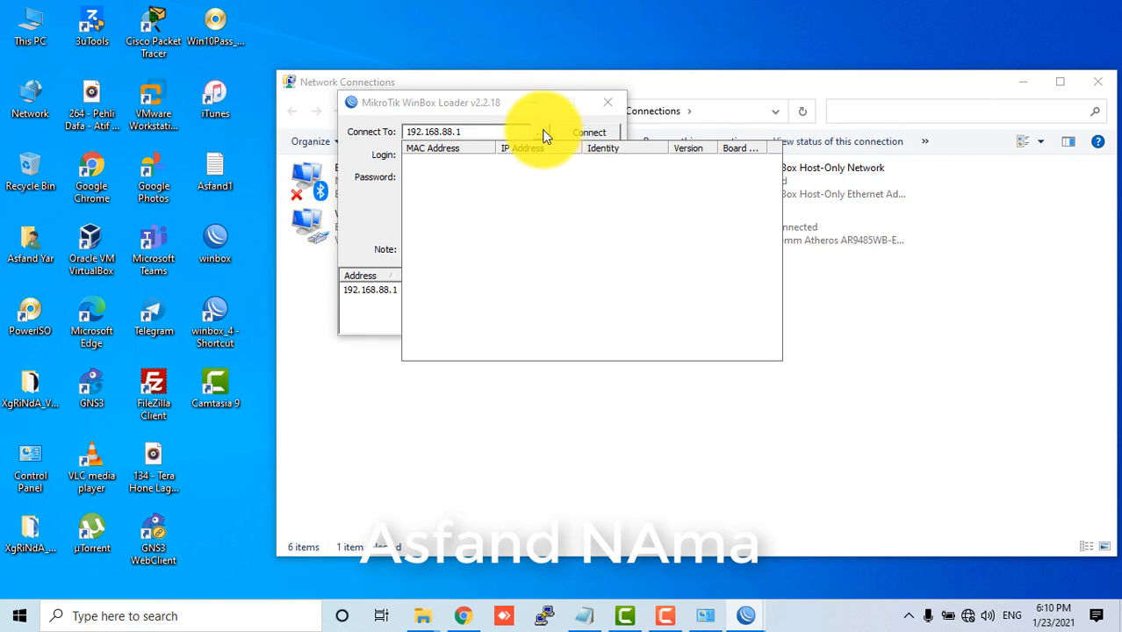
{"action": "left_click", "coordinate": [581, 132]}
{"action": "left_click", "coordinate": [581, 133]}
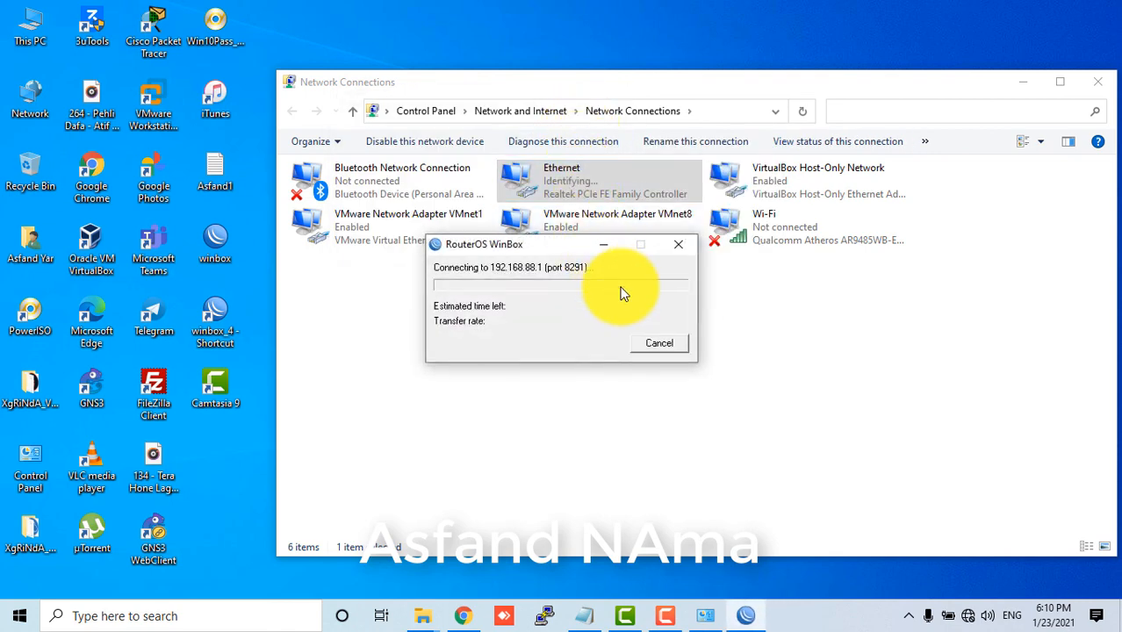
{"action": "left_click", "coordinate": [671, 347]}
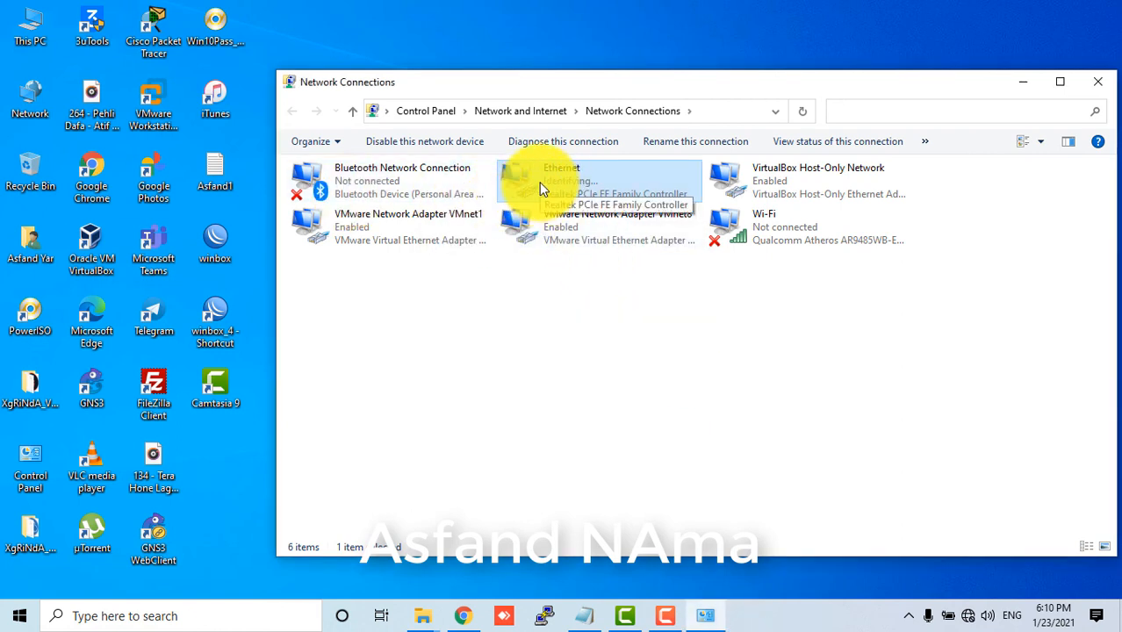
Step: Check the Ethernet adapter's IPv4 address, default gateway and DNS server in its connection details twice, reopening its status window in between
{"action": "left_click", "coordinate": [495, 296]}
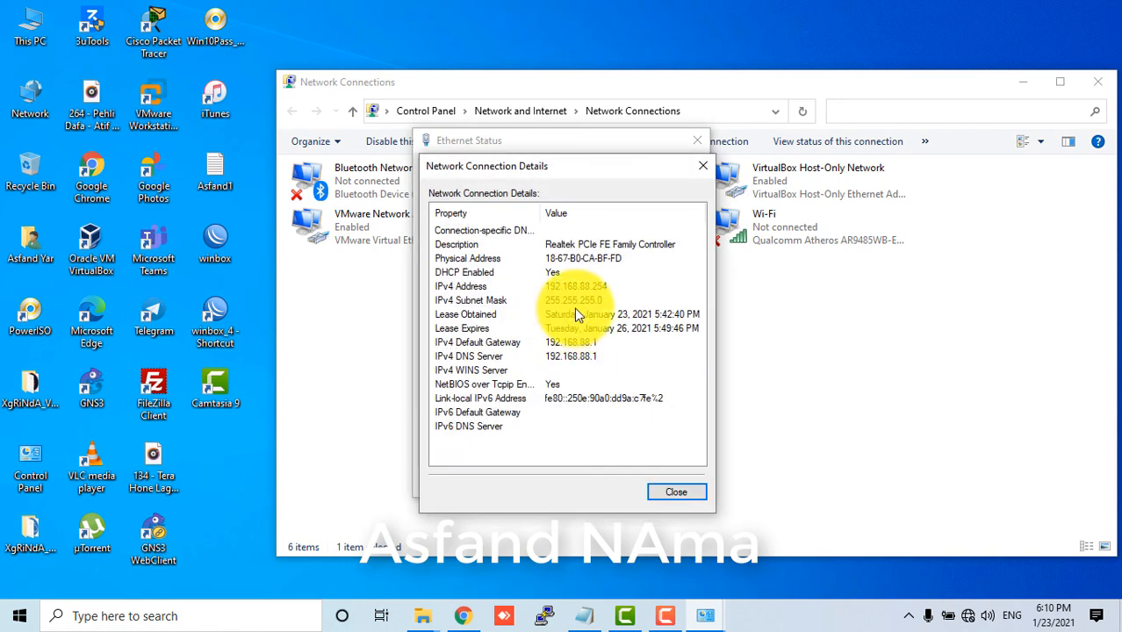
{"action": "left_click", "coordinate": [696, 487]}
{"action": "left_click", "coordinate": [696, 486]}
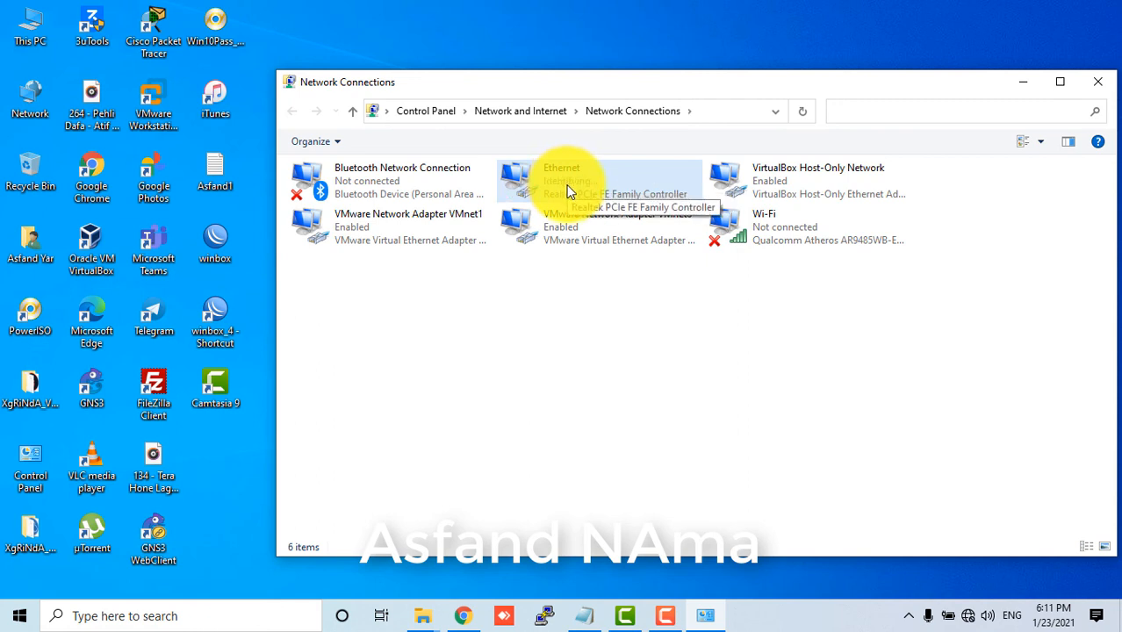
{"action": "double_click", "coordinate": [532, 181]}
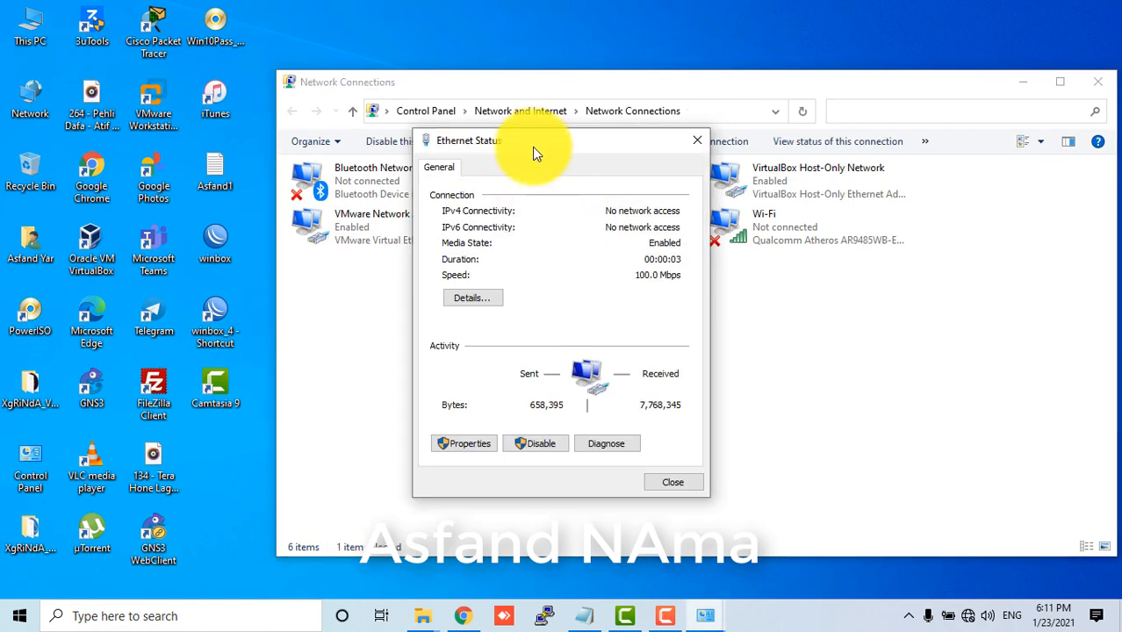
{"action": "left_click_drag", "start_coordinate": [533, 144], "coordinate": [709, 290]}
{"action": "left_click", "coordinate": [642, 435]}
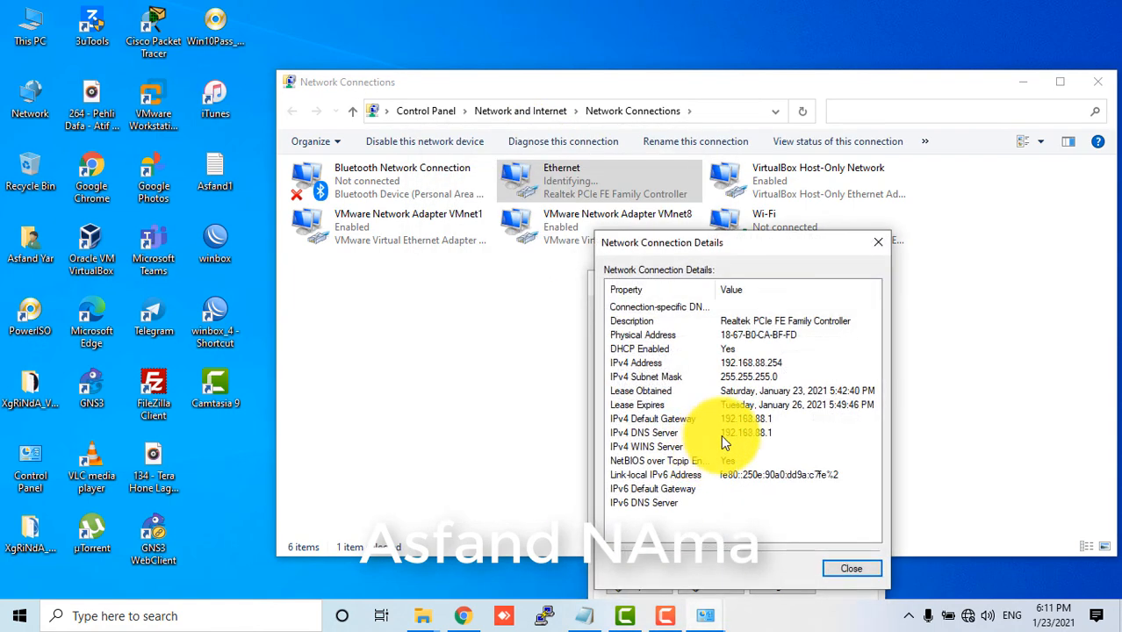
{"action": "left_click", "coordinate": [852, 569]}
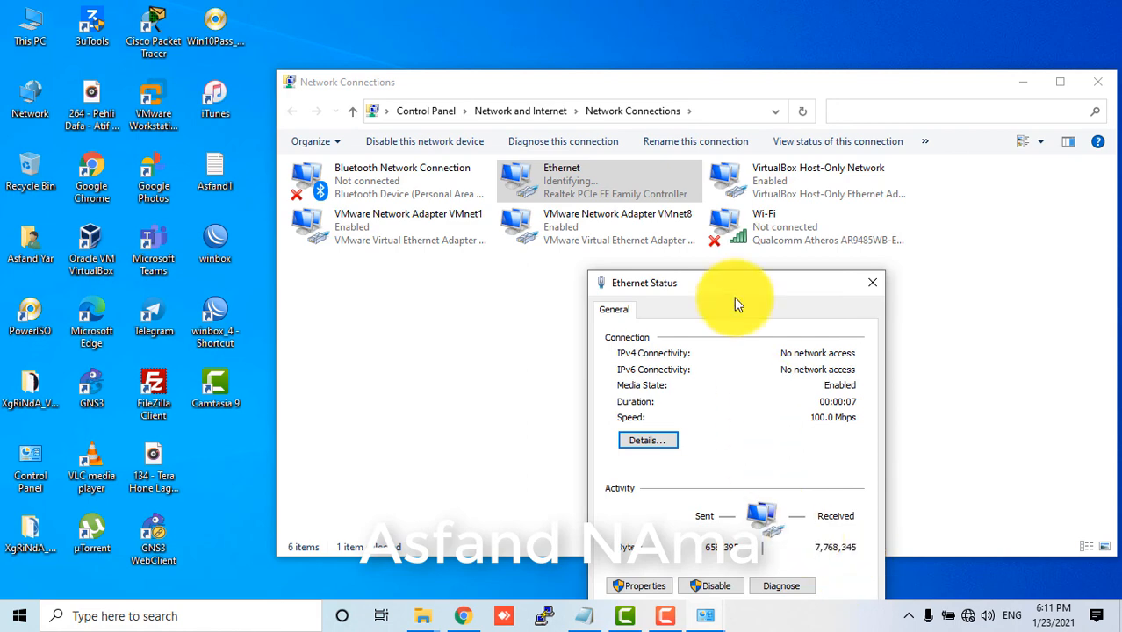
Step: Assign the Ethernet adapter the static IPv4 address 192.168.88.10 with subnet mask 255.255.255.0
{"action": "left_click_drag", "start_coordinate": [734, 284], "coordinate": [748, 166]}
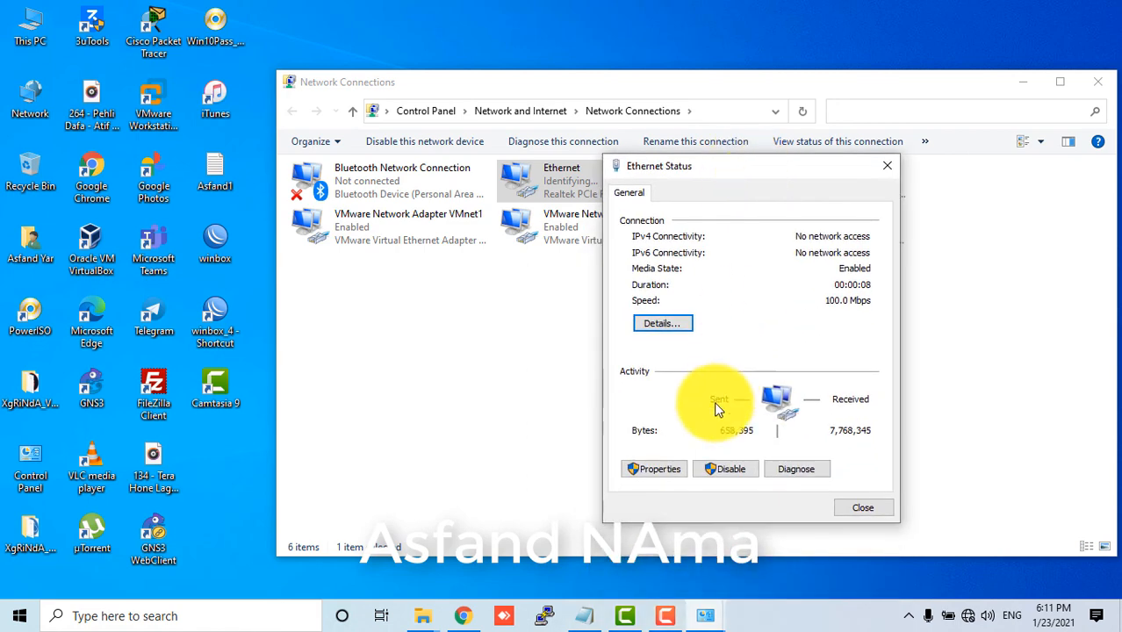
{"action": "left_click", "coordinate": [660, 469]}
{"action": "scroll", "coordinate": [755, 377], "scroll_direction": "down", "scroll_amount": 2}
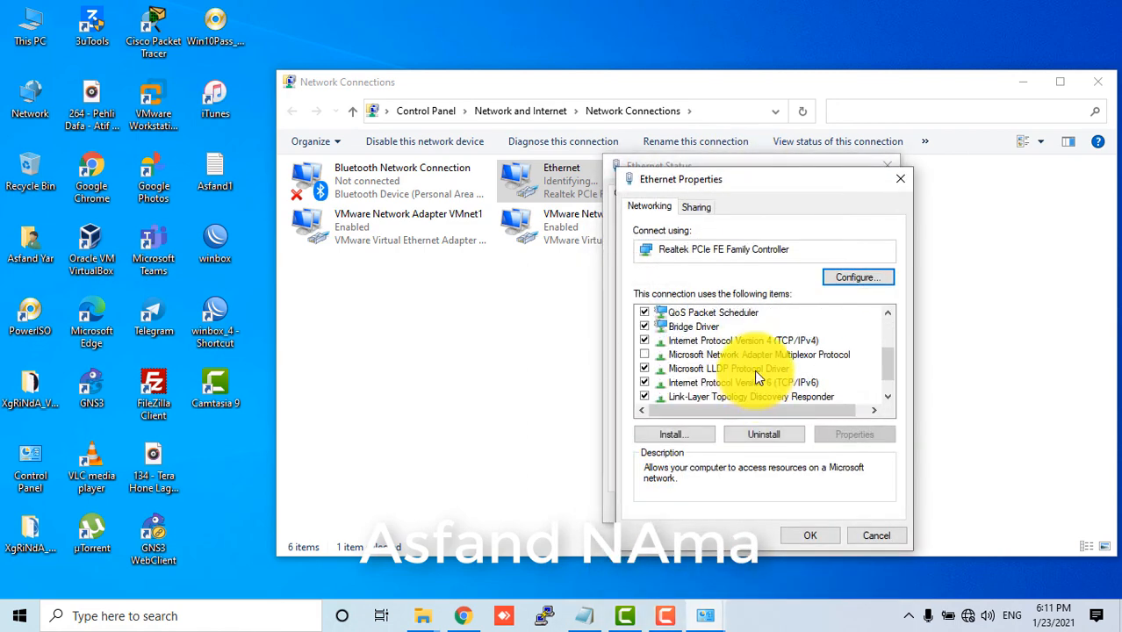
{"action": "double_click", "coordinate": [765, 339]}
{"action": "left_click", "coordinate": [742, 347]}
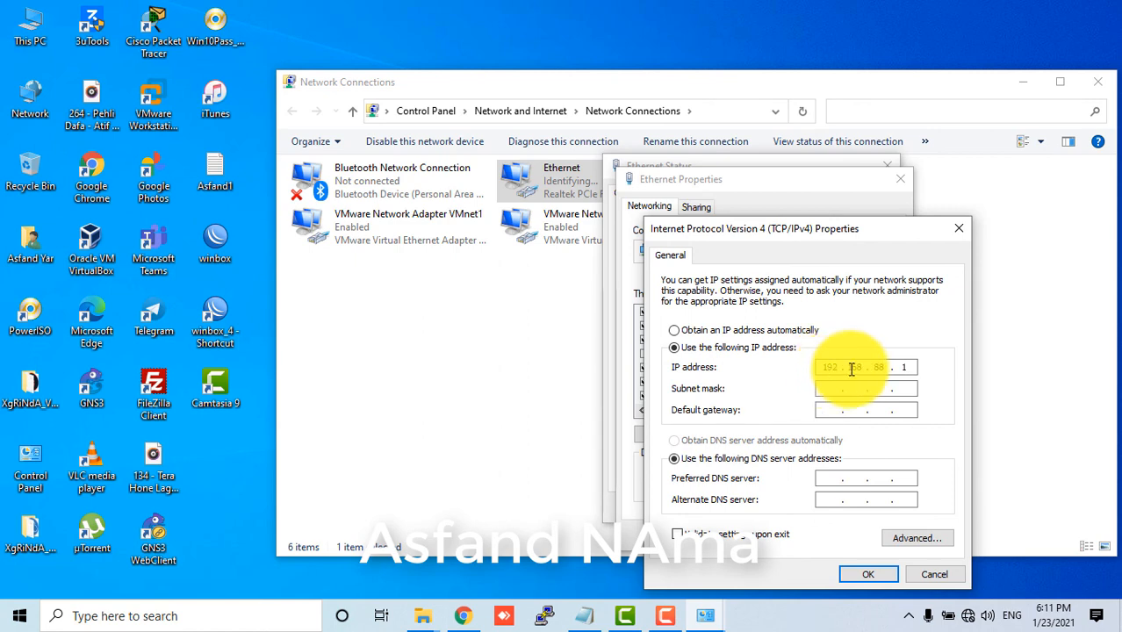
{"action": "left_click", "coordinate": [831, 388]}
{"action": "left_click", "coordinate": [869, 575]}
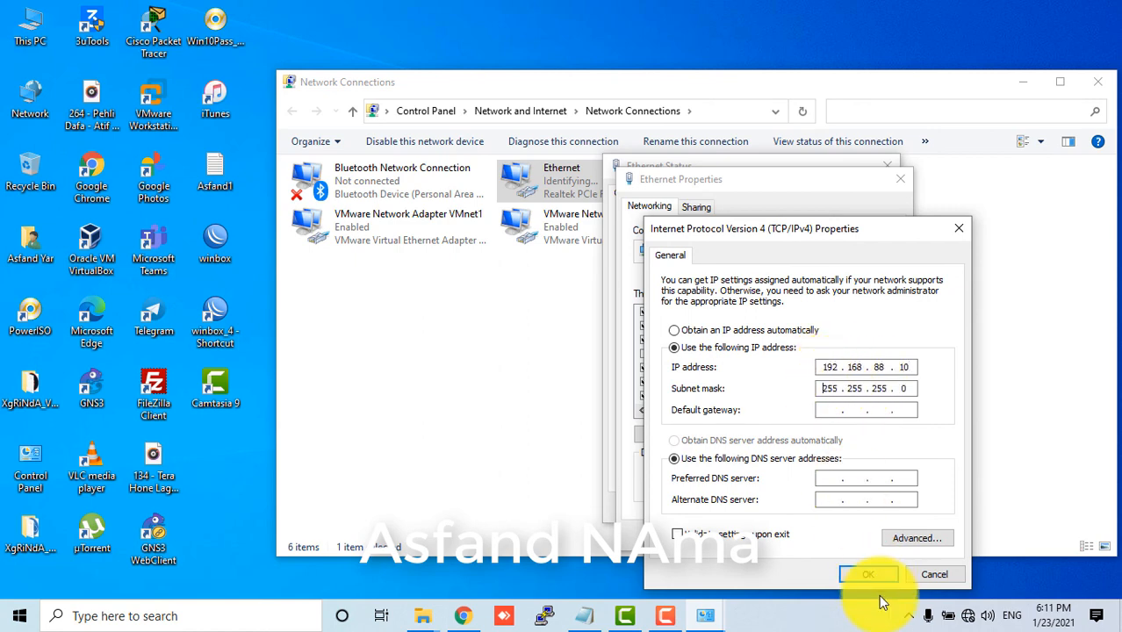
{"action": "left_click", "coordinate": [826, 537]}
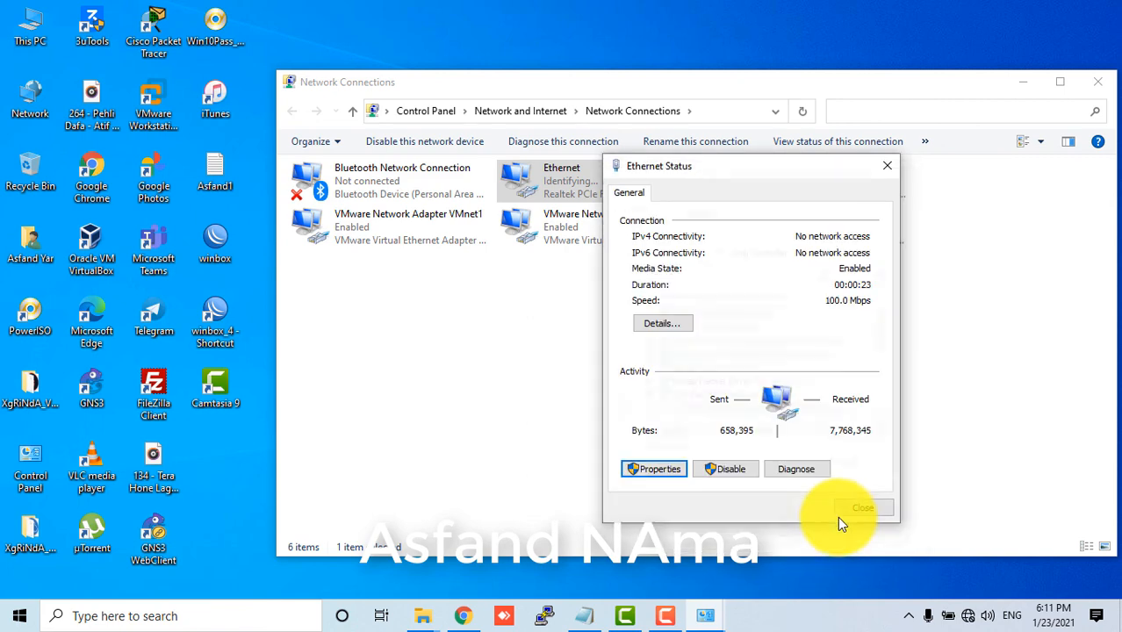
{"action": "left_click", "coordinate": [847, 509]}
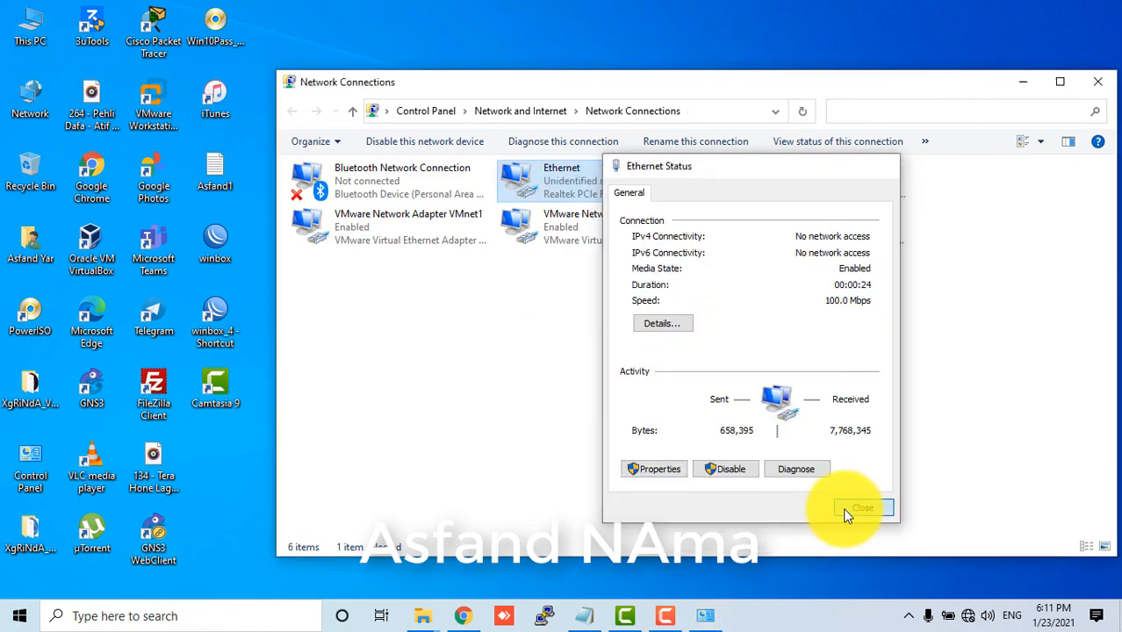
Step: Try a WinBox connection to the router at 192.168.88.1, and reload its WebFig login page in Chrome
{"action": "double_click", "coordinate": [227, 307]}
{"action": "left_click", "coordinate": [592, 134]}
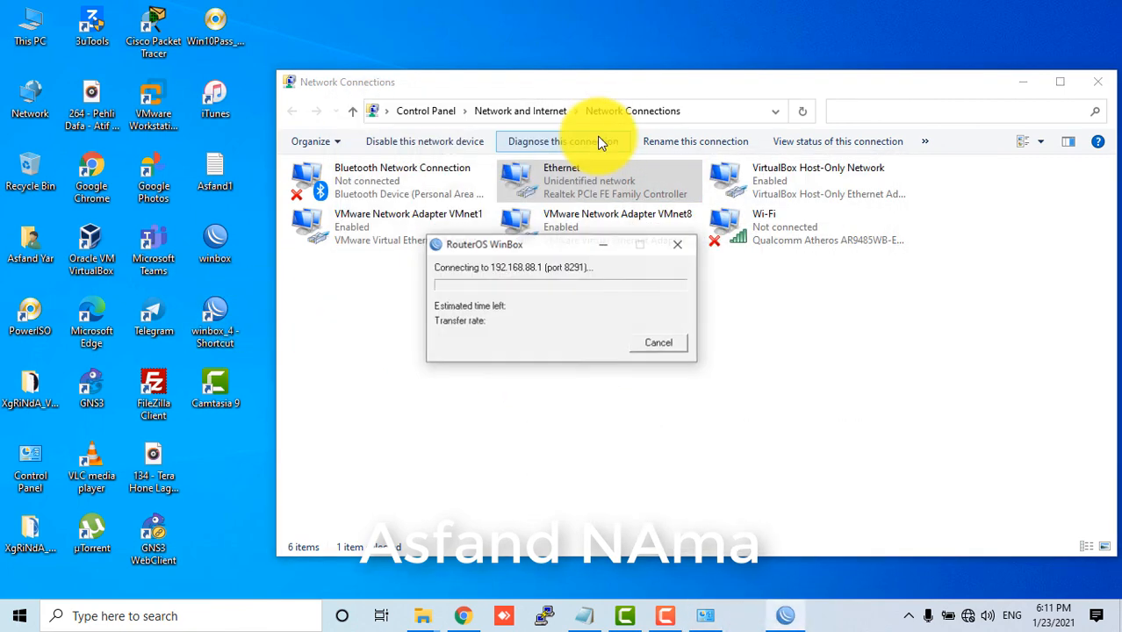
{"action": "left_click_drag", "start_coordinate": [554, 245], "coordinate": [563, 293]}
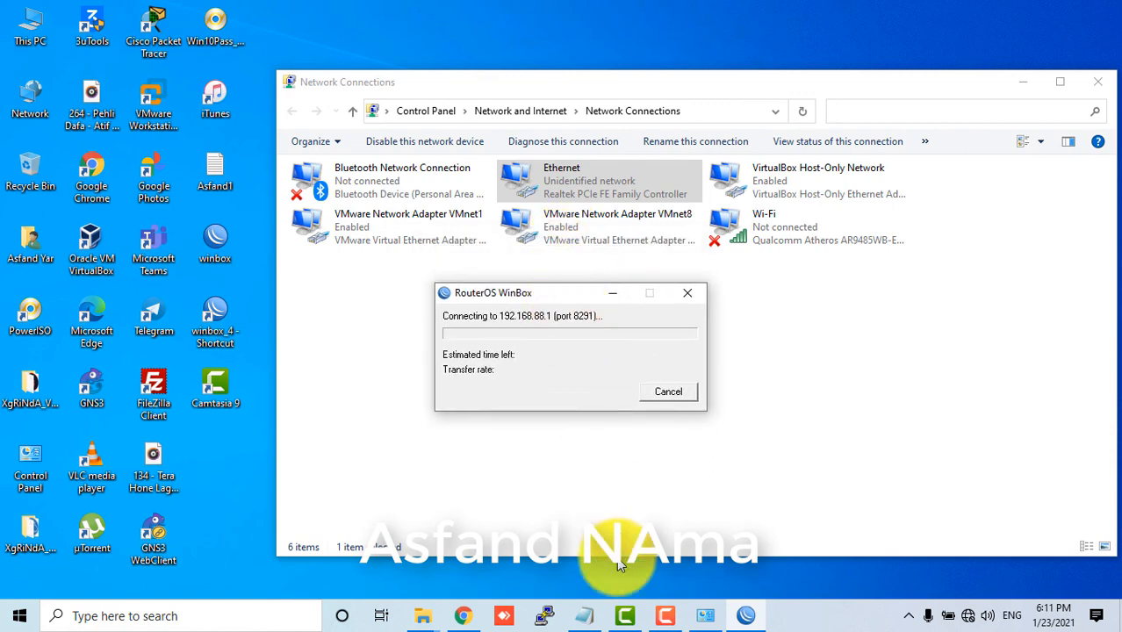
{"action": "left_click", "coordinate": [479, 621]}
{"action": "left_click", "coordinate": [438, 43]}
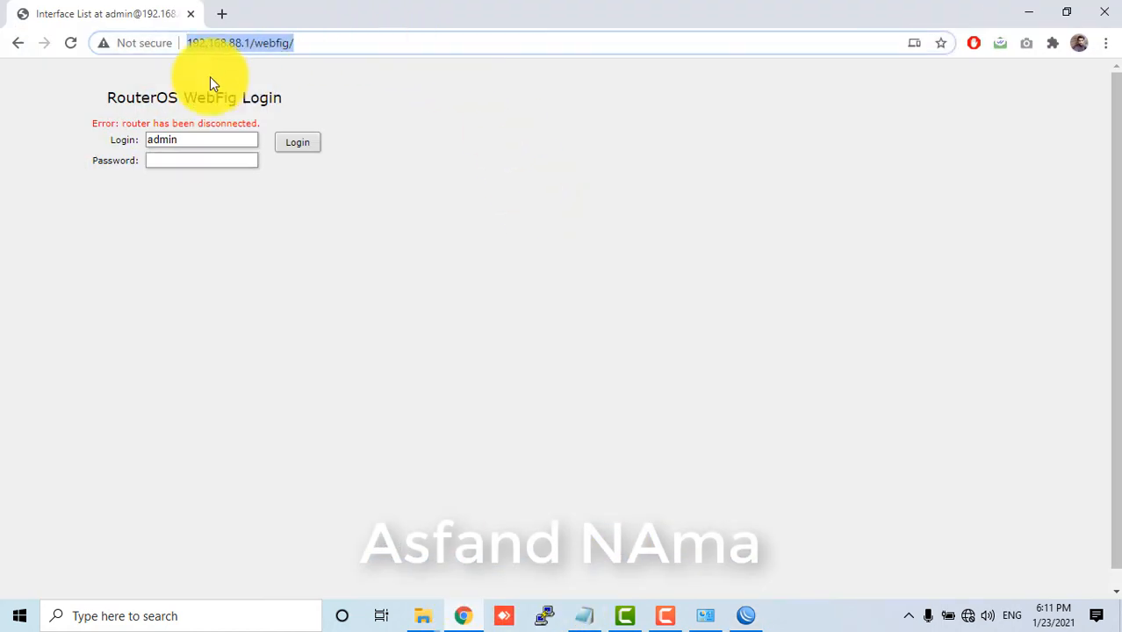
{"action": "left_click", "coordinate": [70, 44]}
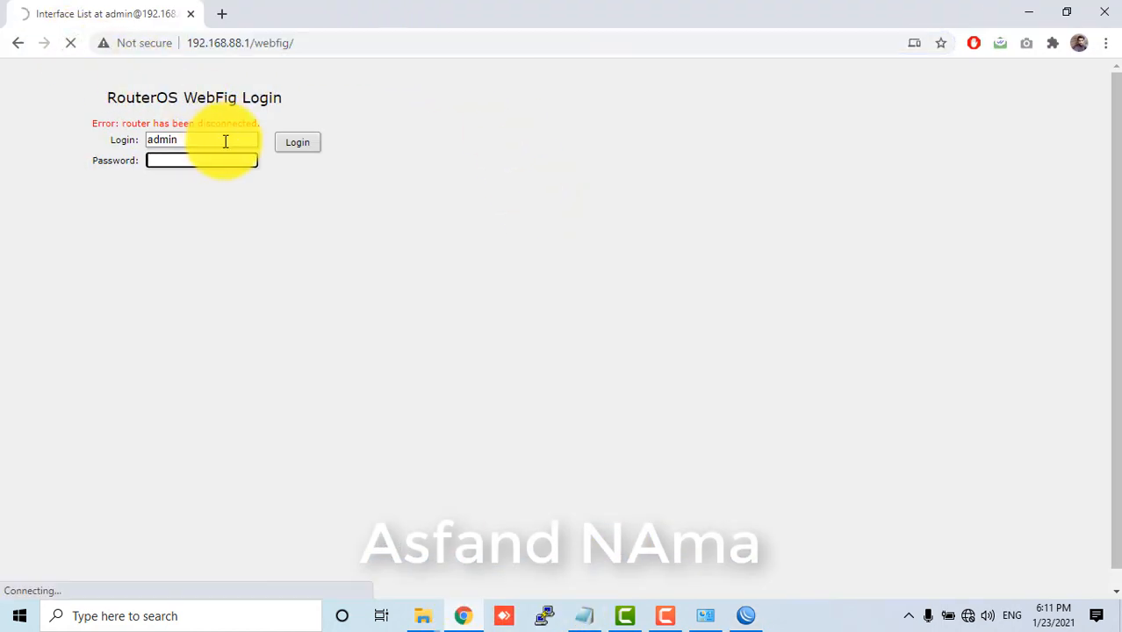
Step: Try to open 10.5.50.1 in a new browser tab, and cancel the pending WinBox connection
{"action": "left_click", "coordinate": [222, 13]}
{"action": "left_click", "coordinate": [233, 35]}
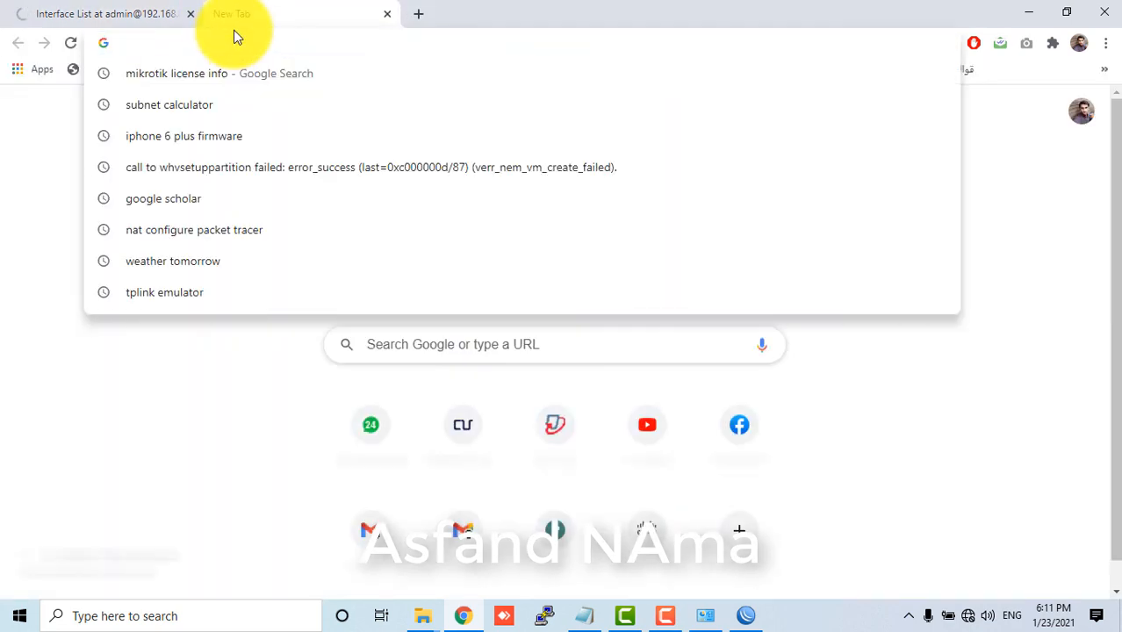
{"action": "type", "text": "10.5"}
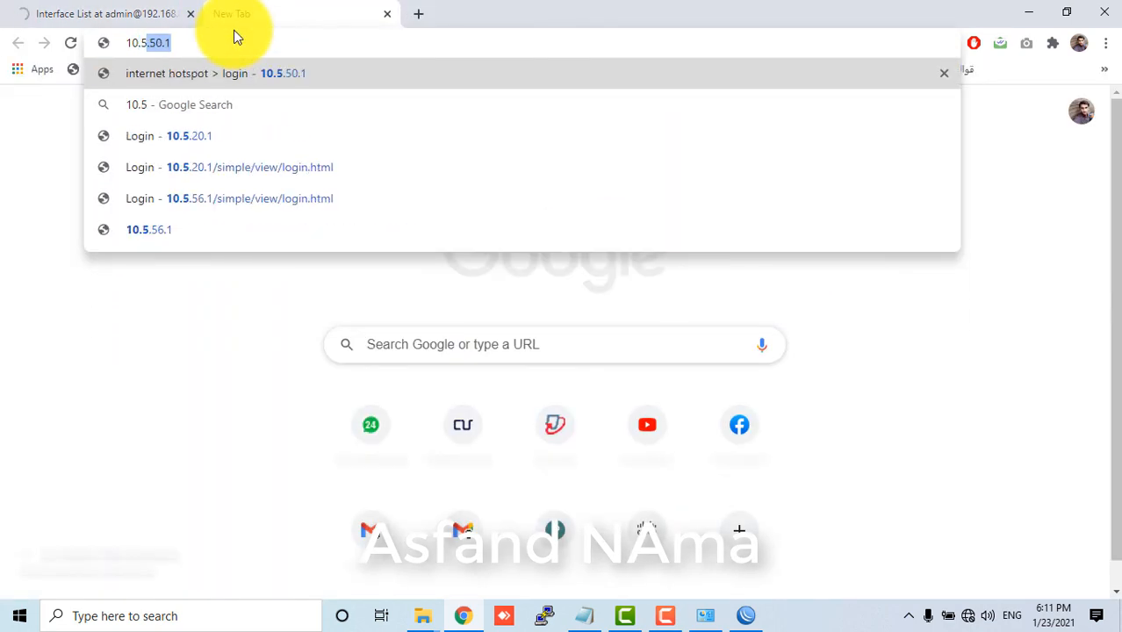
{"action": "type", "text": ".50.1"}
{"action": "key", "text": "Return"}
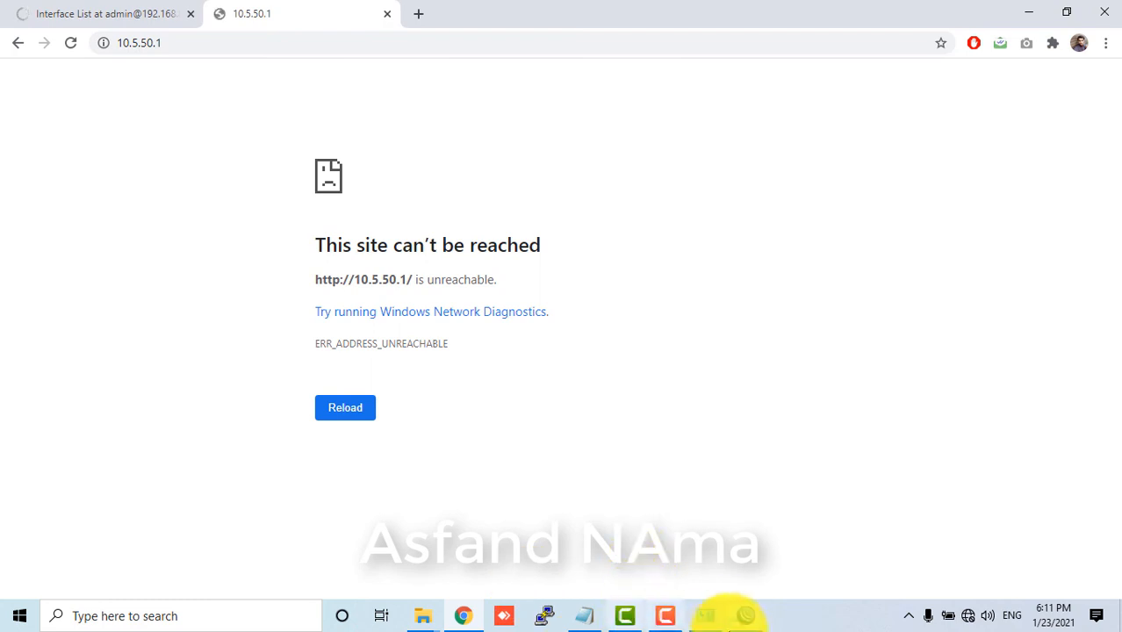
{"action": "left_click", "coordinate": [744, 615]}
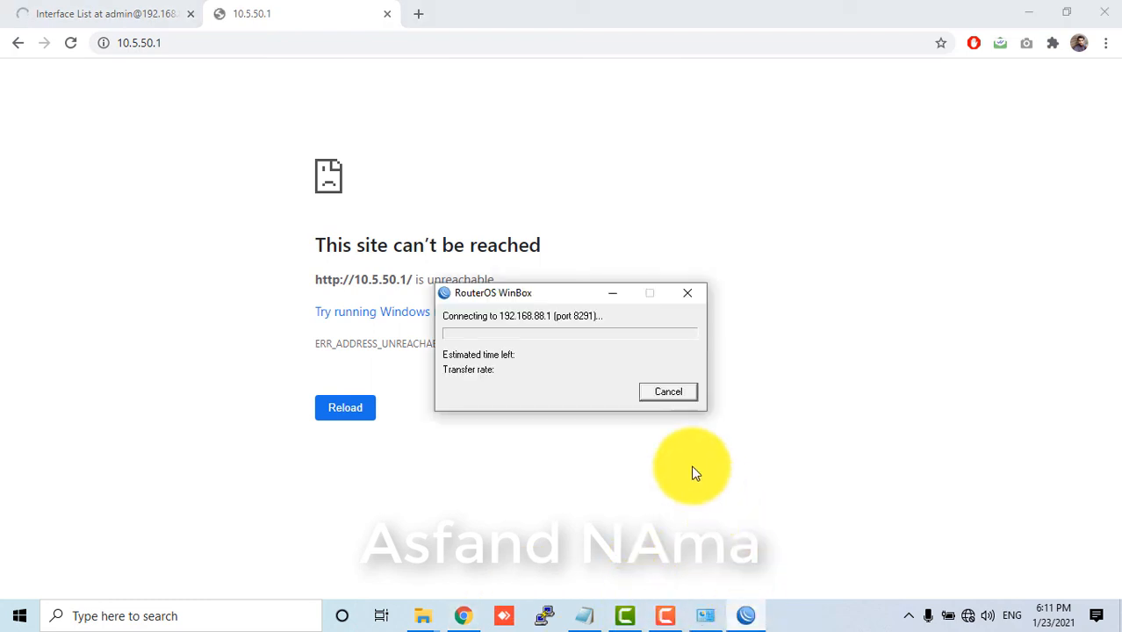
{"action": "left_click", "coordinate": [667, 393]}
Step: Assign the Ethernet adapter the static IPv4 address 10.5.50.6 with subnet mask 255.0.0.0
{"action": "left_click", "coordinate": [705, 615]}
{"action": "double_click", "coordinate": [546, 195]}
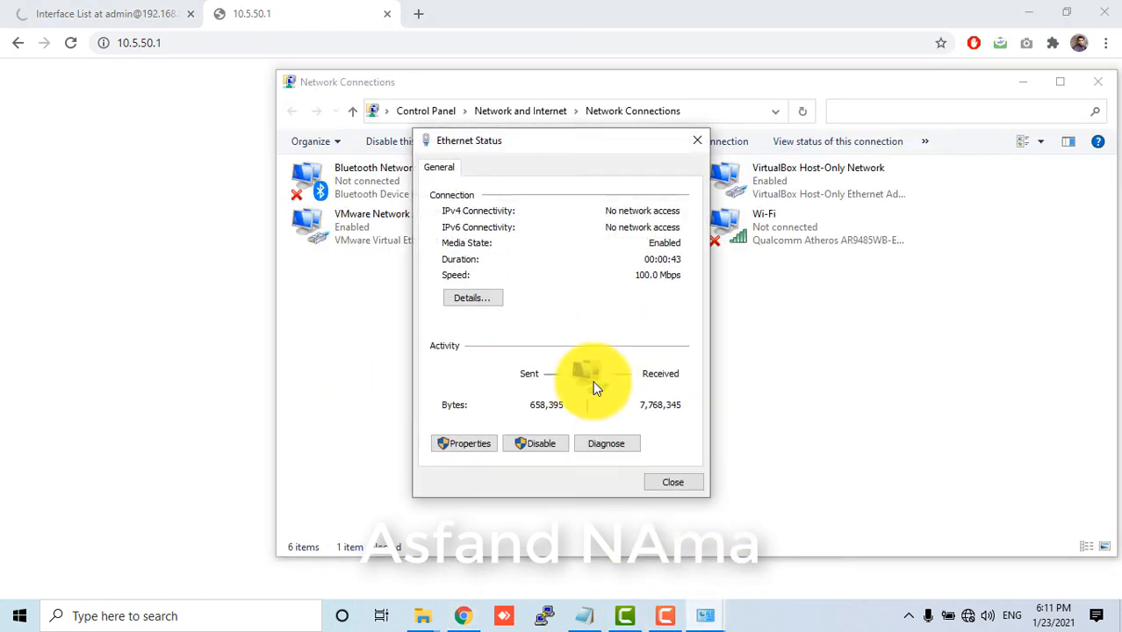
{"action": "left_click", "coordinate": [468, 443]}
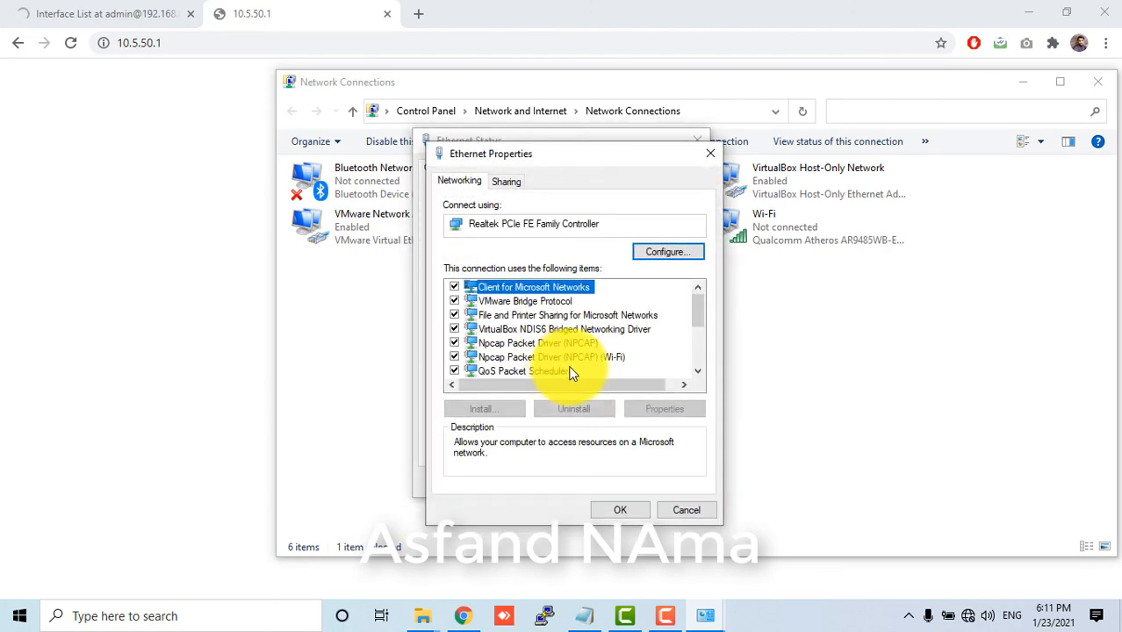
{"action": "scroll", "coordinate": [572, 369], "scroll_direction": "down", "scroll_amount": 1}
{"action": "double_click", "coordinate": [569, 357]}
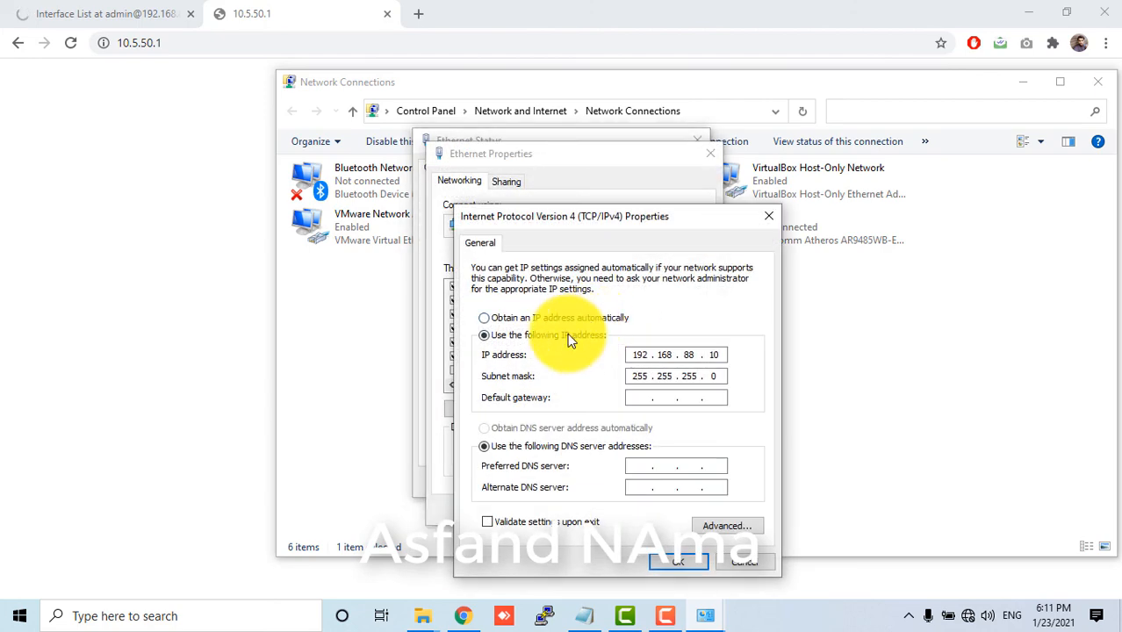
{"action": "left_click", "coordinate": [562, 318]}
{"action": "left_click", "coordinate": [553, 335]}
{"action": "left_click", "coordinate": [631, 352]}
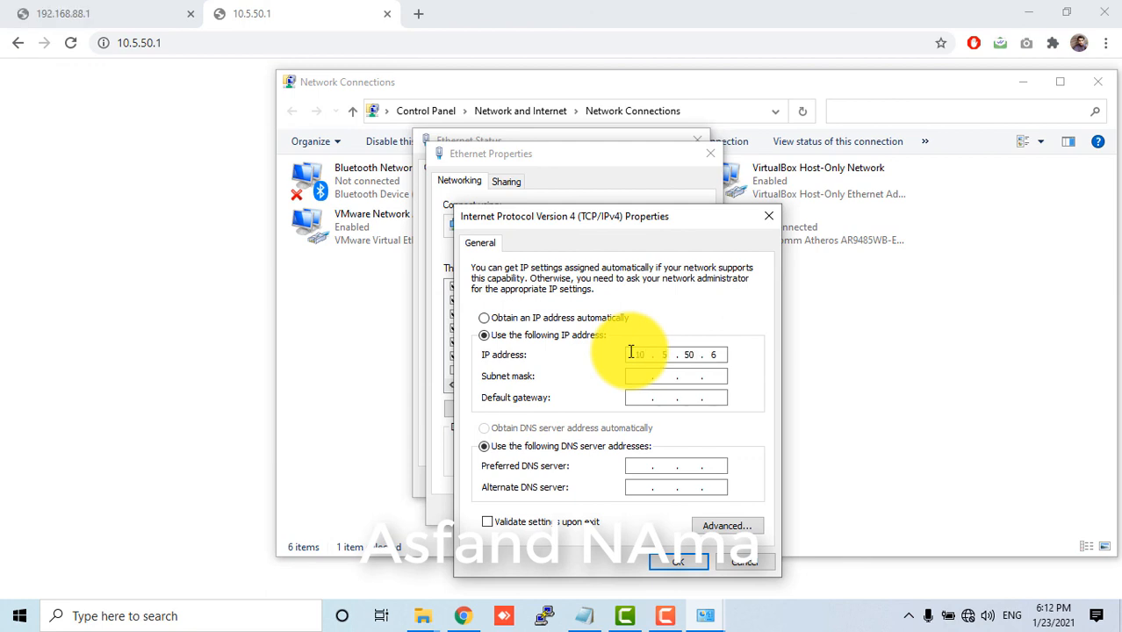
{"action": "left_click", "coordinate": [656, 379]}
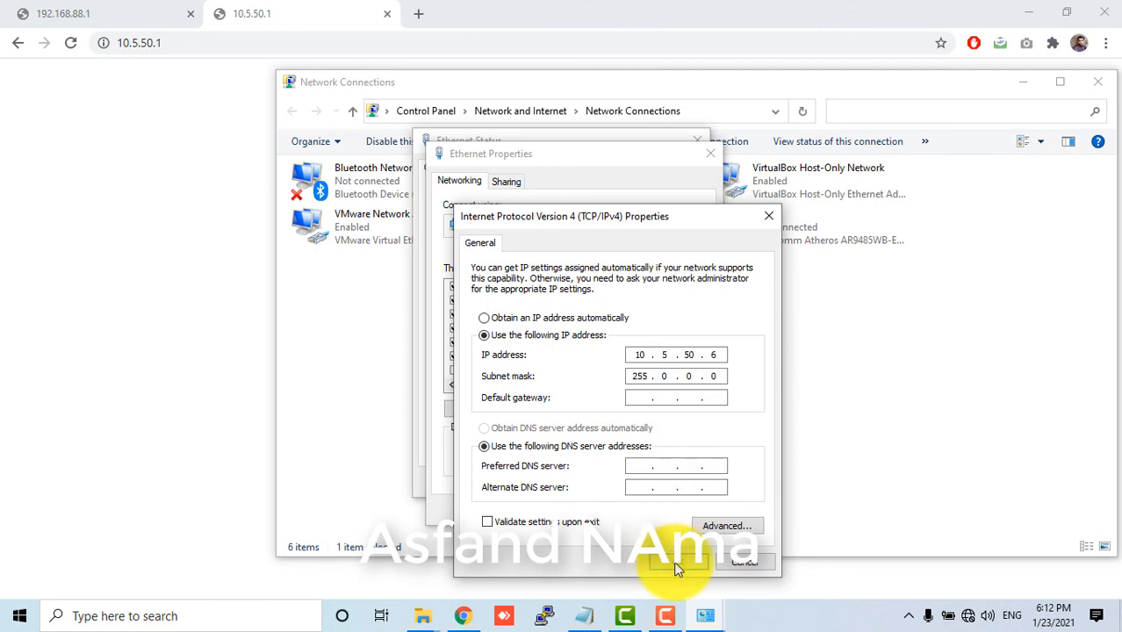
{"action": "left_click", "coordinate": [679, 562]}
{"action": "left_click", "coordinate": [629, 514]}
{"action": "left_click", "coordinate": [675, 485]}
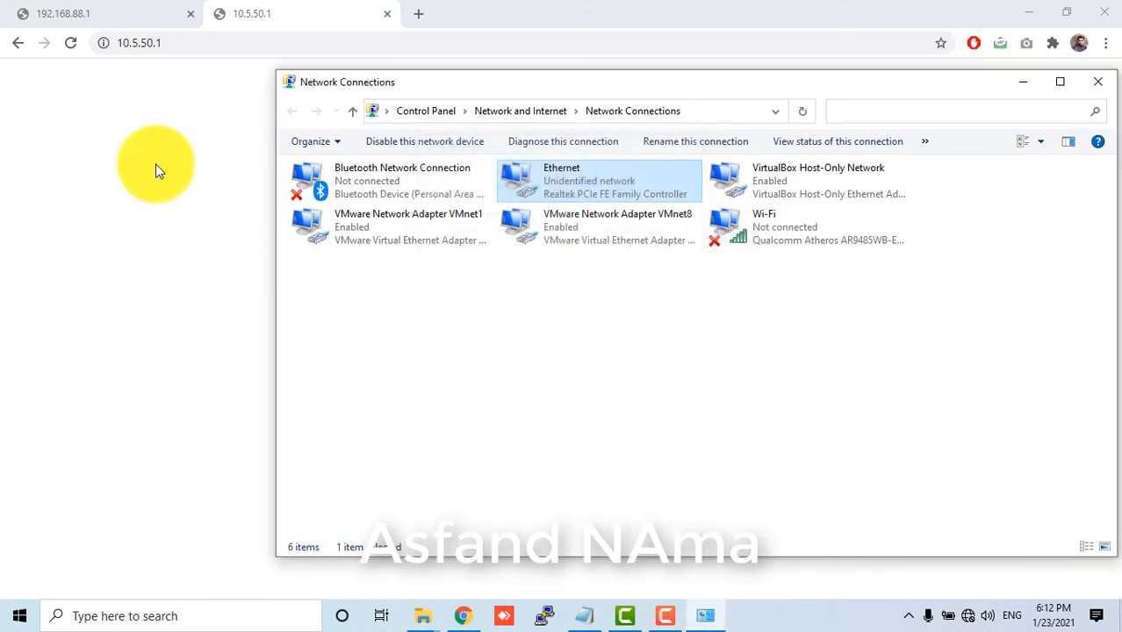
Step: Reload the 10.5.50.1 page in Chrome and check the tab for the router's 192.168.88.1 WebFig page
{"action": "left_click", "coordinate": [77, 44]}
{"action": "left_click", "coordinate": [65, 44]}
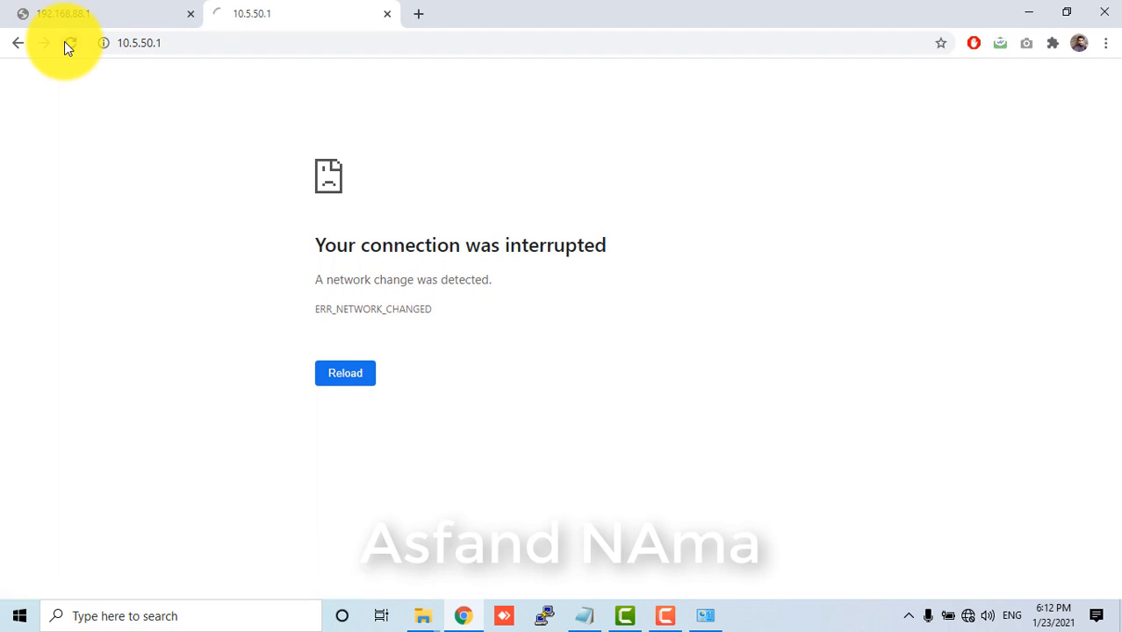
{"action": "left_click", "coordinate": [128, 20]}
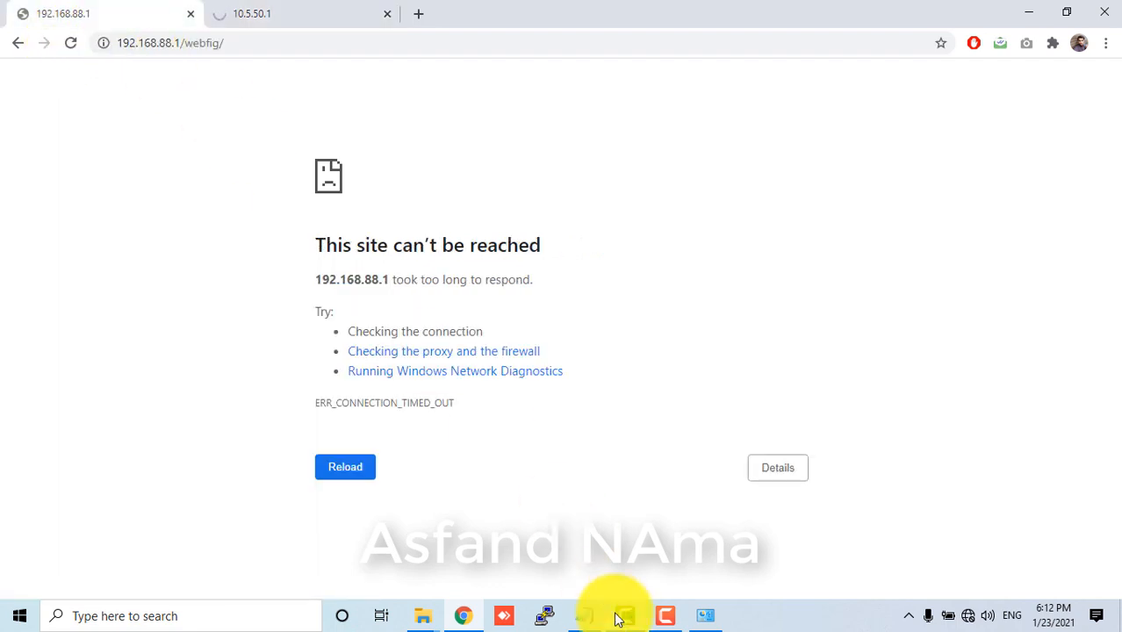
Step: Return to Network Connections and set the Ethernet adapter to obtain its IPv4 address and DNS server address automatically
{"action": "left_click", "coordinate": [722, 618]}
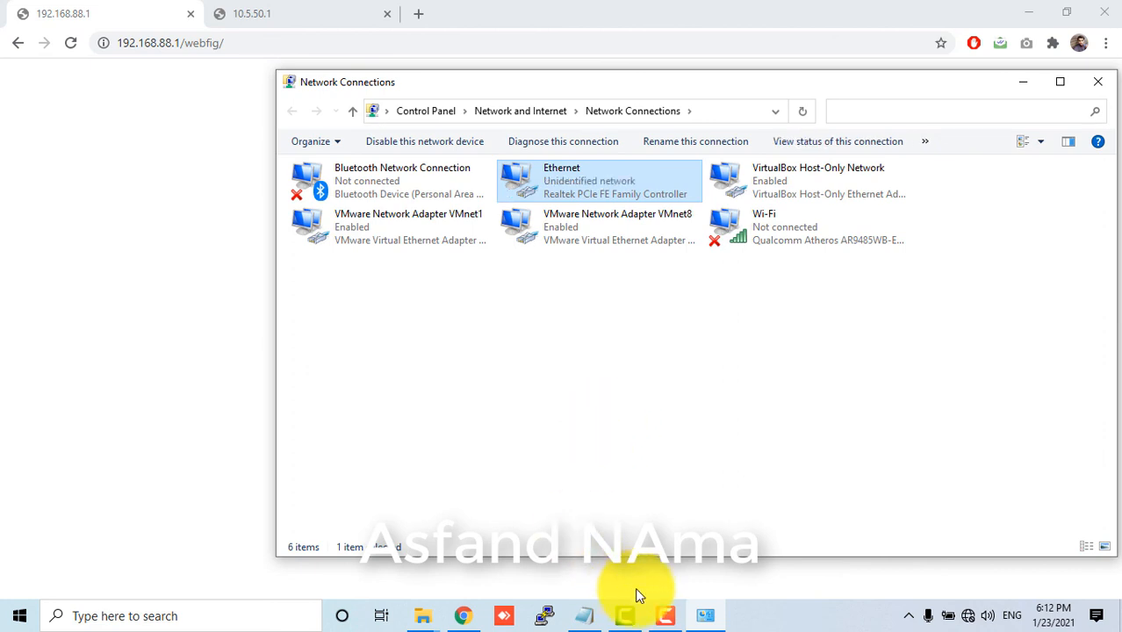
{"action": "mouse_move", "coordinate": [696, 620]}
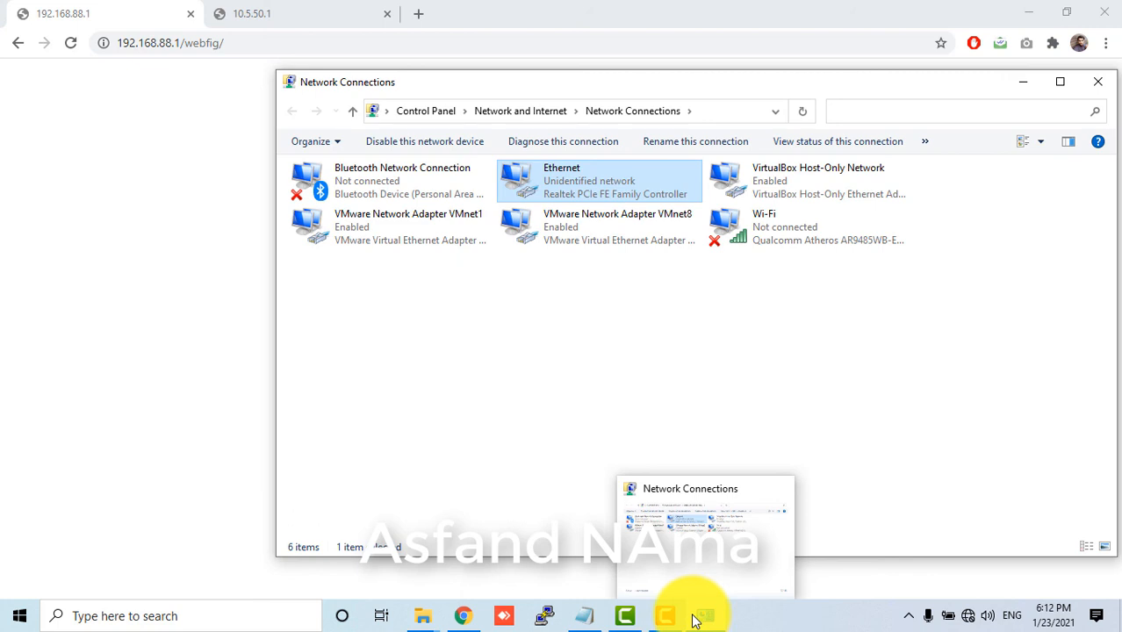
{"action": "mouse_move", "coordinate": [663, 614]}
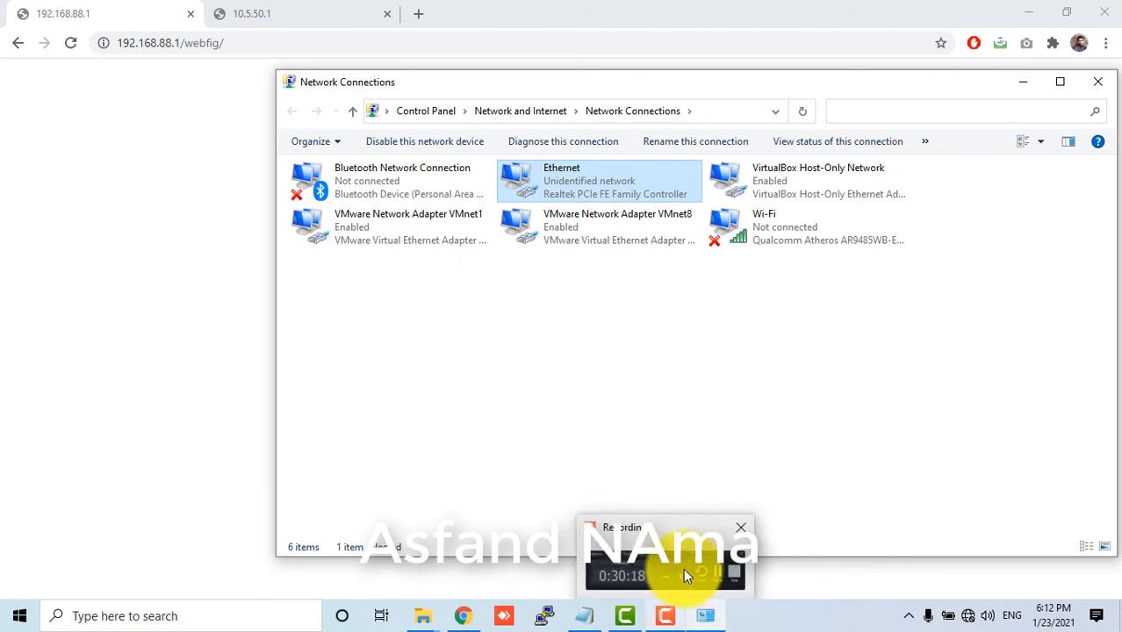
{"action": "left_click", "coordinate": [669, 615]}
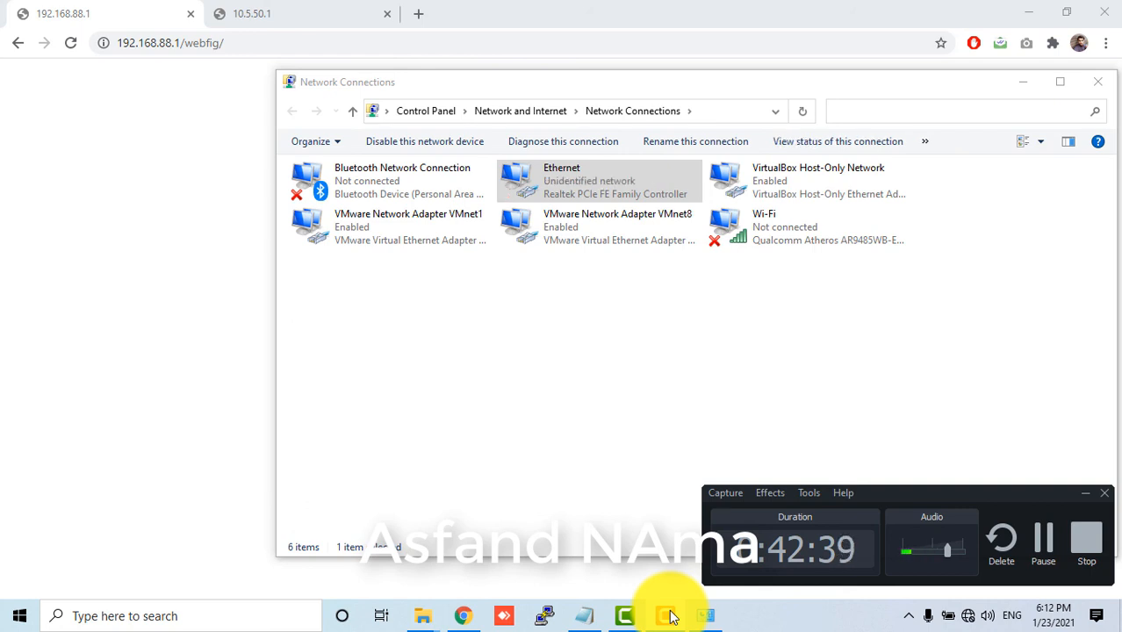
{"action": "double_click", "coordinate": [615, 175]}
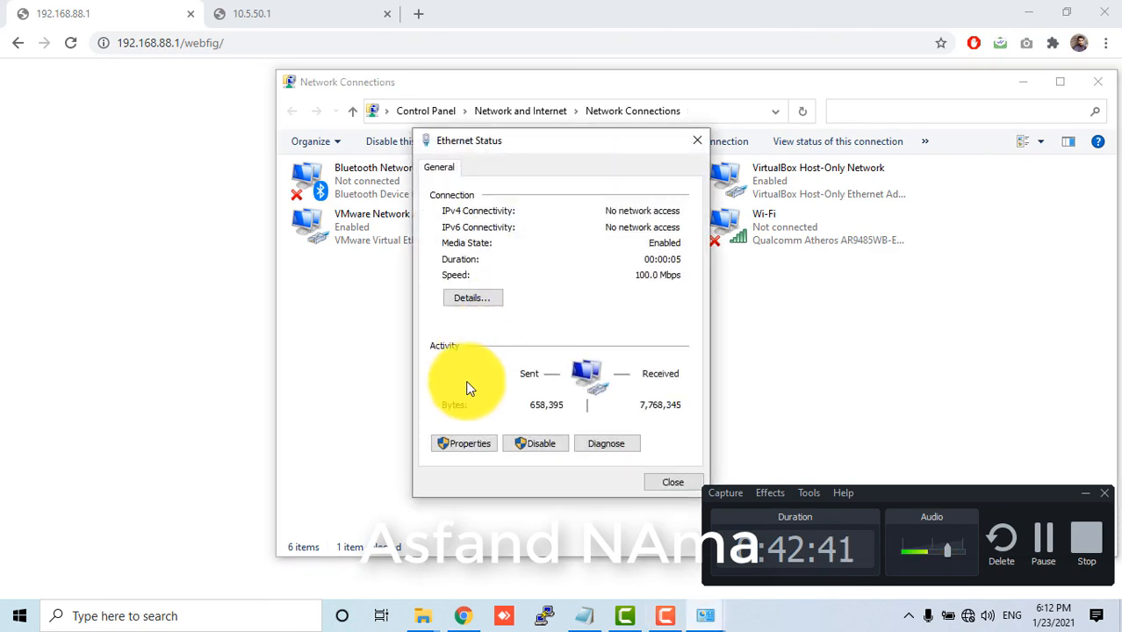
{"action": "left_click", "coordinate": [463, 443]}
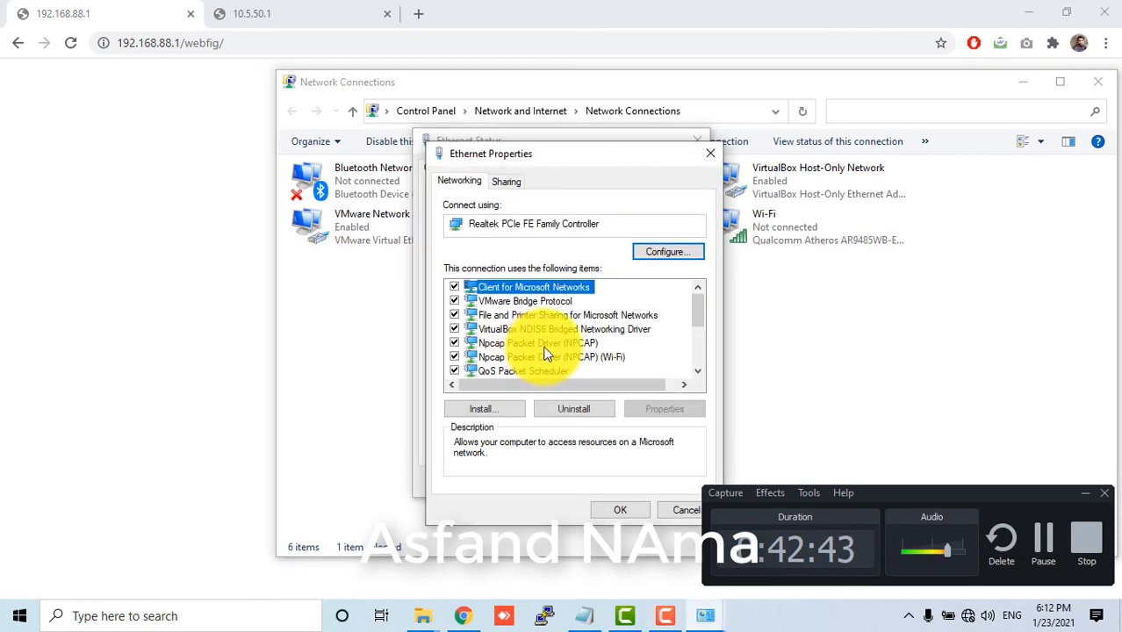
{"action": "scroll", "coordinate": [547, 354], "scroll_direction": "down", "scroll_amount": 1}
{"action": "double_click", "coordinate": [547, 355]}
{"action": "left_click", "coordinate": [546, 317]}
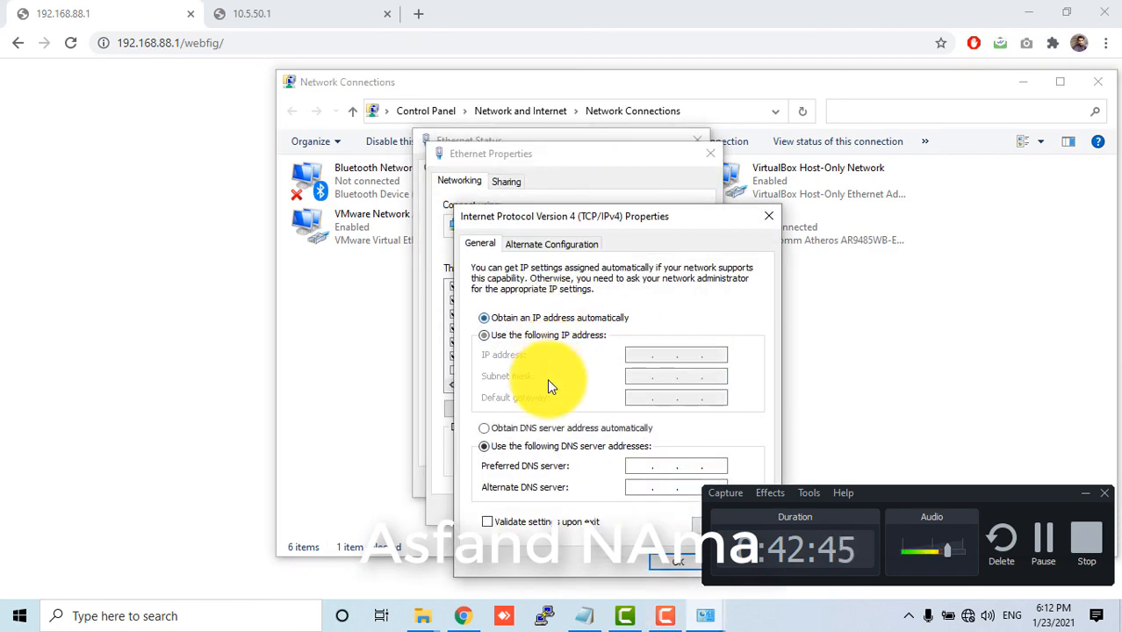
{"action": "left_click", "coordinate": [537, 425]}
{"action": "left_click", "coordinate": [660, 563]}
{"action": "left_click", "coordinate": [634, 509]}
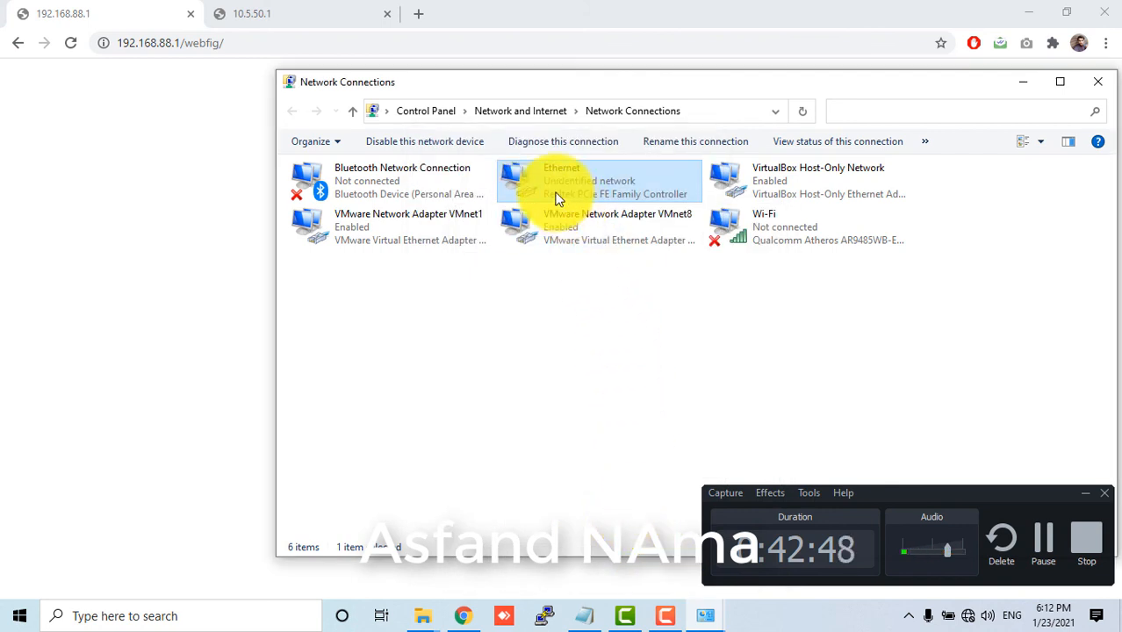
Step: Refresh the network connections list and check the Ethernet adapter's IPv4 address, gateway and DNS in its connection details
{"action": "right_click", "coordinate": [546, 298]}
{"action": "left_click", "coordinate": [588, 360]}
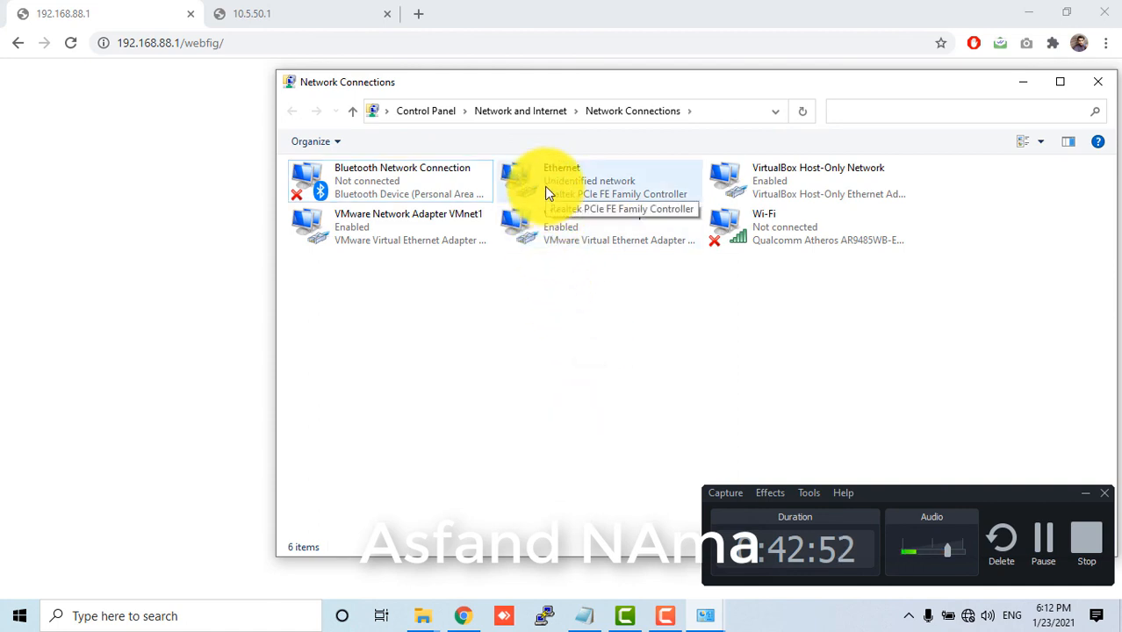
{"action": "double_click", "coordinate": [544, 186]}
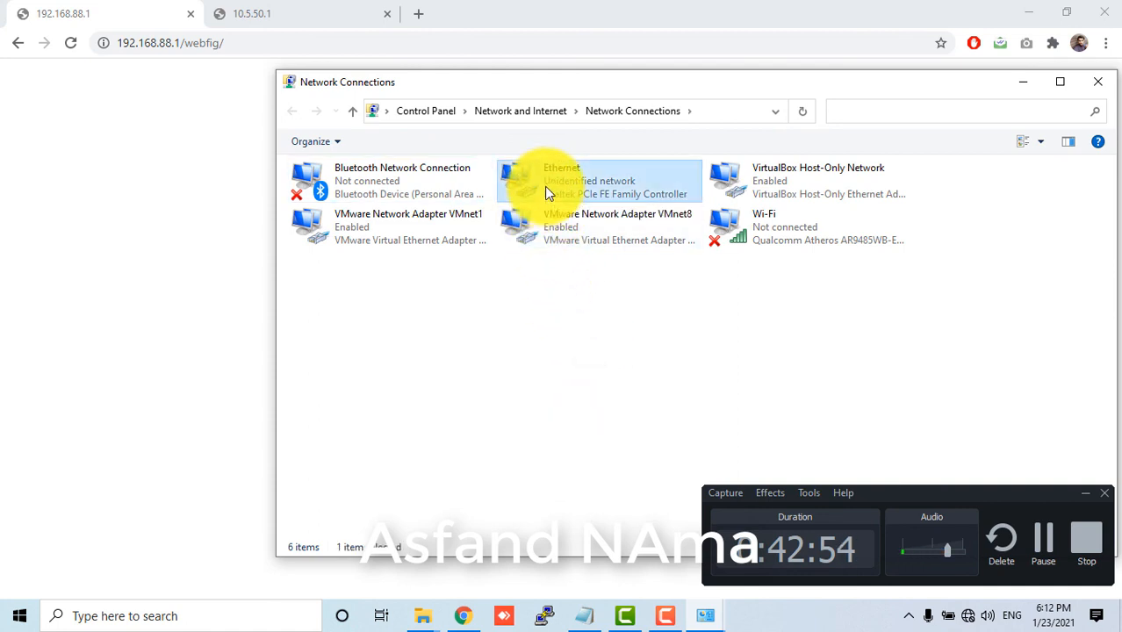
{"action": "left_click", "coordinate": [620, 515]}
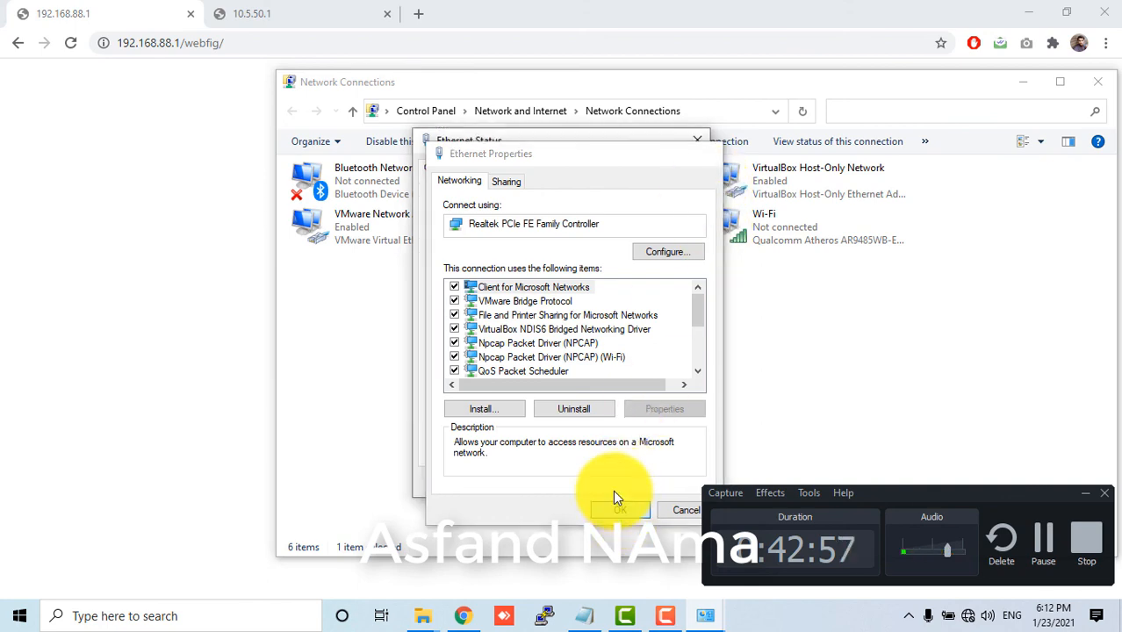
{"action": "left_click", "coordinate": [469, 298]}
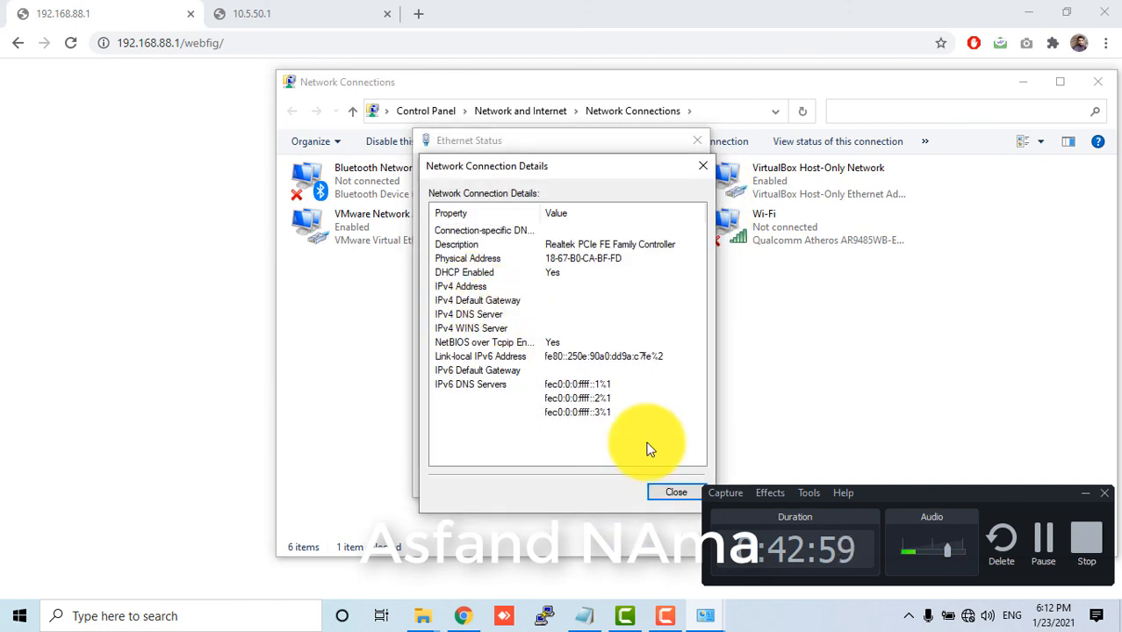
{"action": "left_click", "coordinate": [674, 493]}
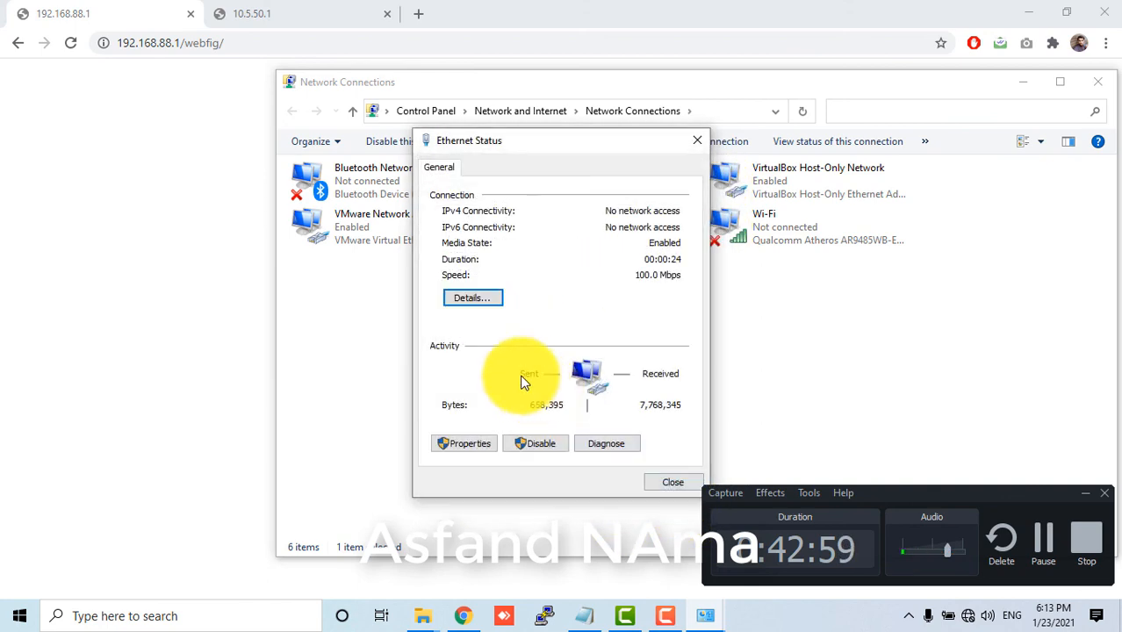
Step: Check the Ethernet adapter's connection details for a DHCP-assigned IPv4 address, and close its status window
{"action": "left_click", "coordinate": [486, 301]}
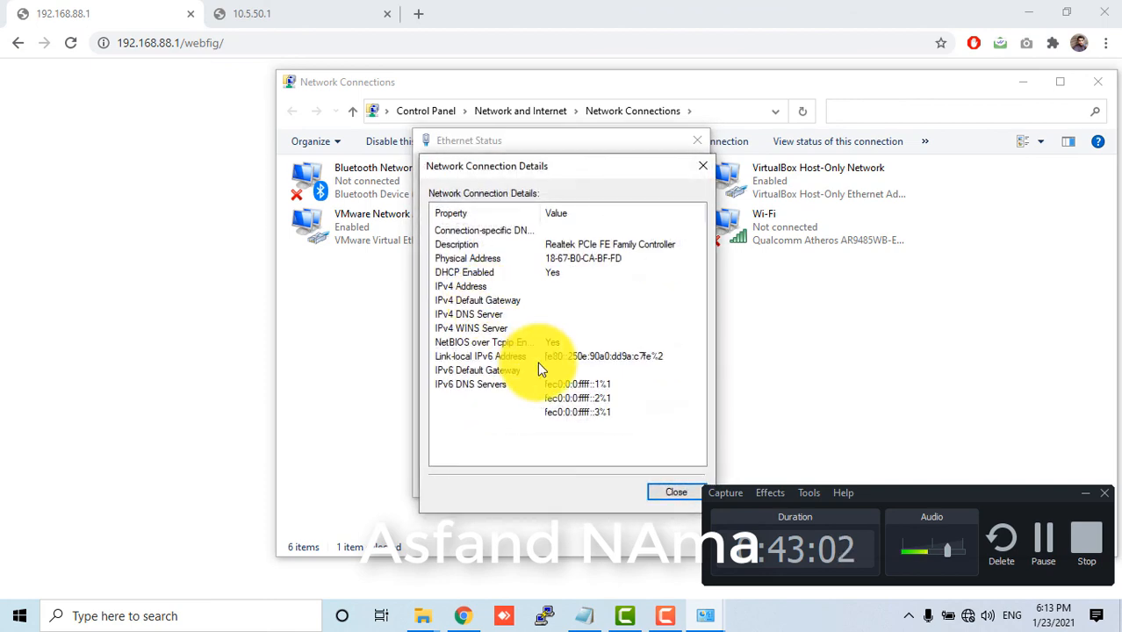
{"action": "left_click", "coordinate": [676, 493]}
{"action": "left_click", "coordinate": [468, 291]}
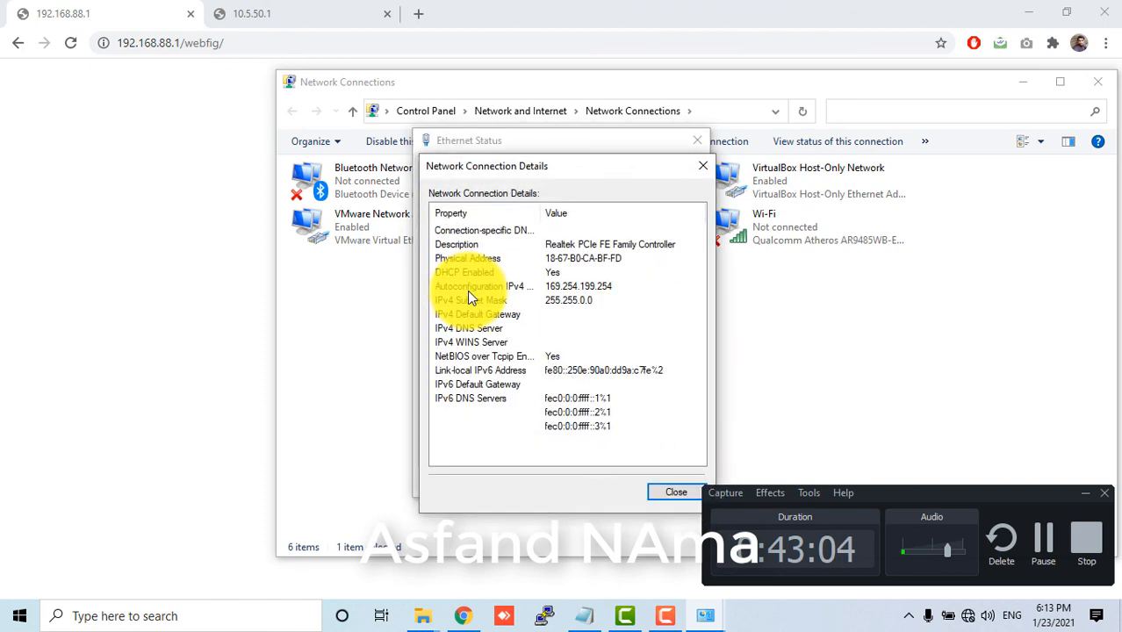
{"action": "left_click", "coordinate": [674, 492]}
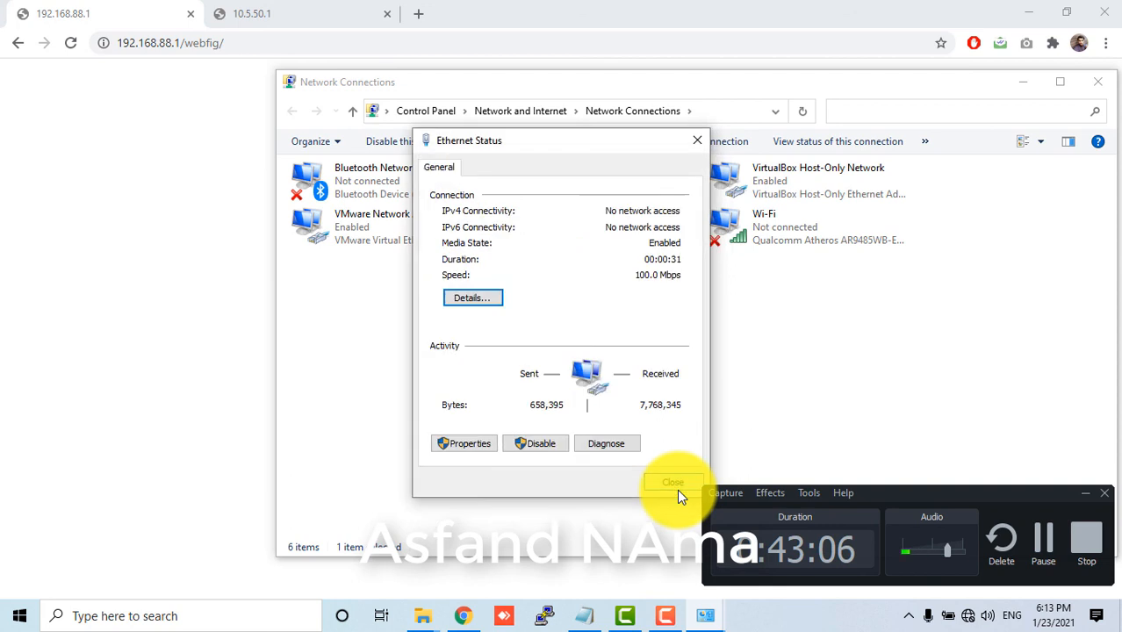
{"action": "left_click", "coordinate": [677, 490]}
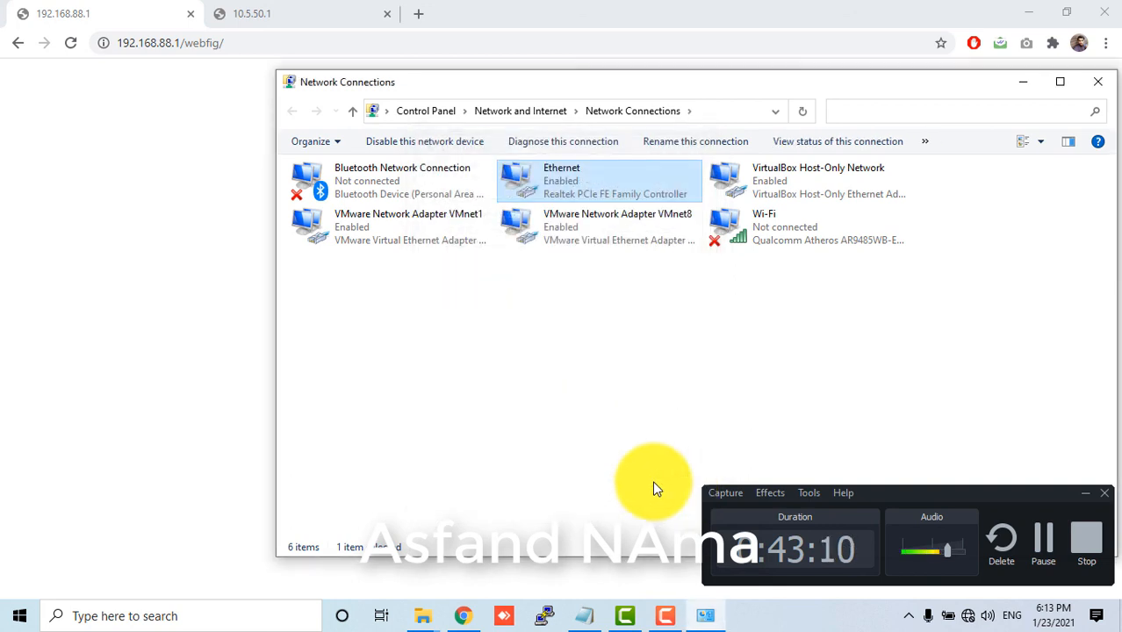
Step: Reopen the Ethernet adapter's status to recheck its IPv4 address and gateway, and reload the 192.168.88.1 WebFig page in Chrome
{"action": "double_click", "coordinate": [556, 183]}
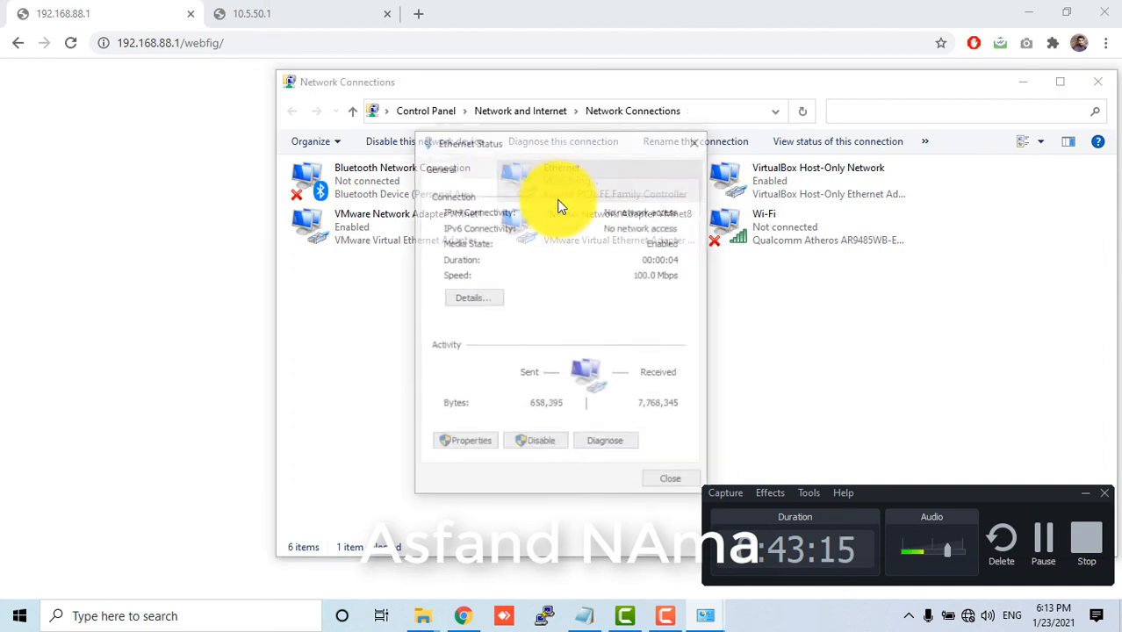
{"action": "left_click", "coordinate": [463, 444]}
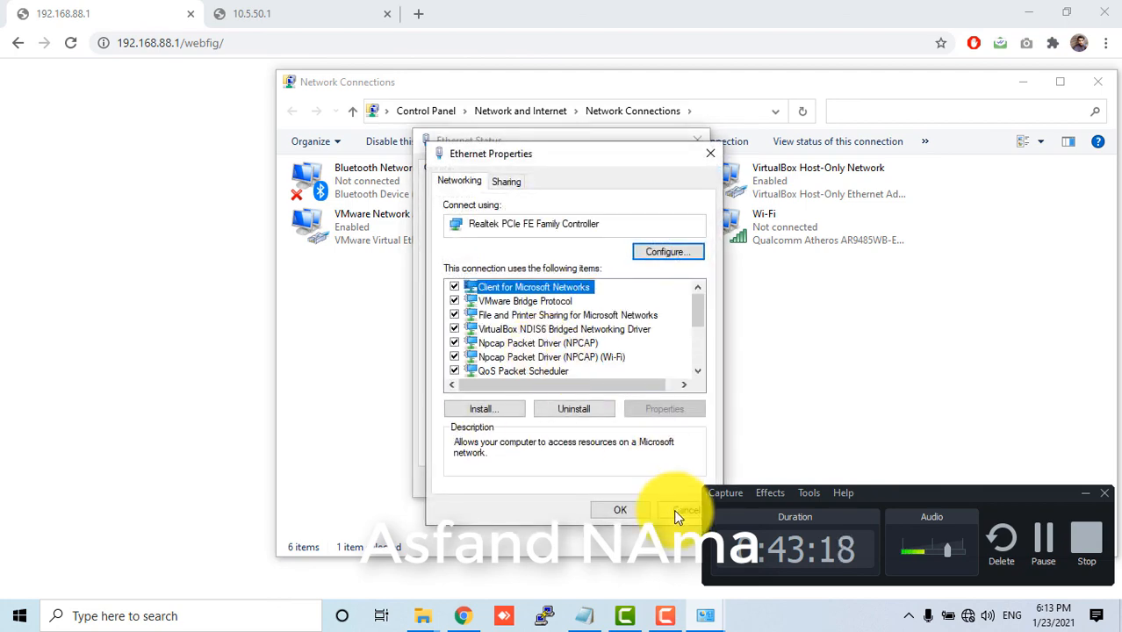
{"action": "left_click", "coordinate": [673, 510]}
{"action": "left_click", "coordinate": [488, 300]}
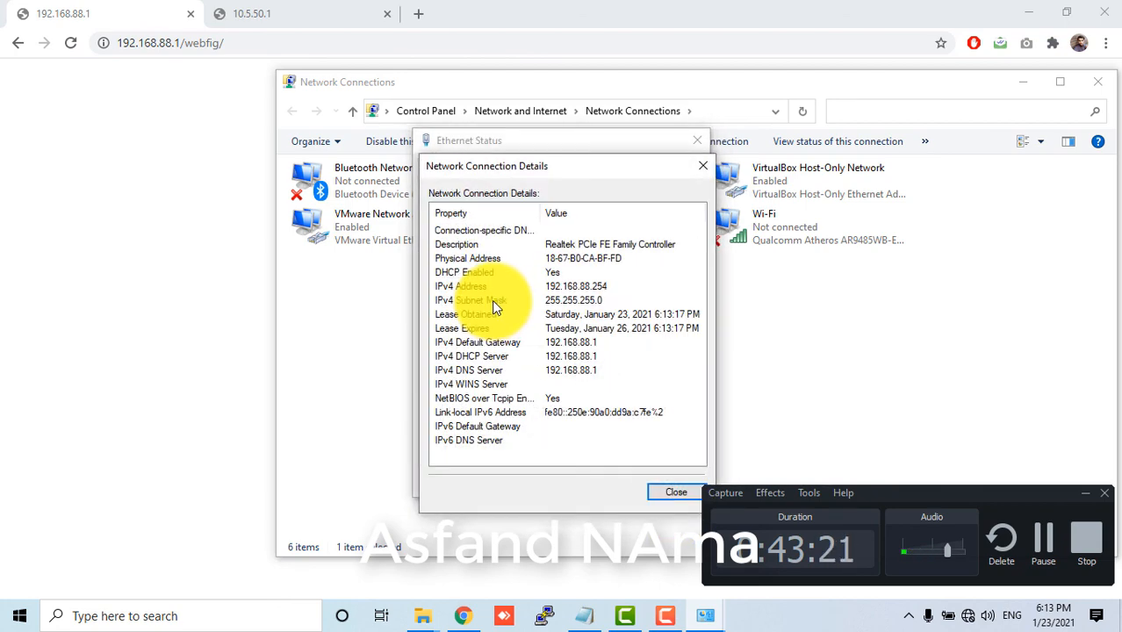
{"action": "left_click", "coordinate": [660, 493]}
{"action": "left_click", "coordinate": [71, 42]}
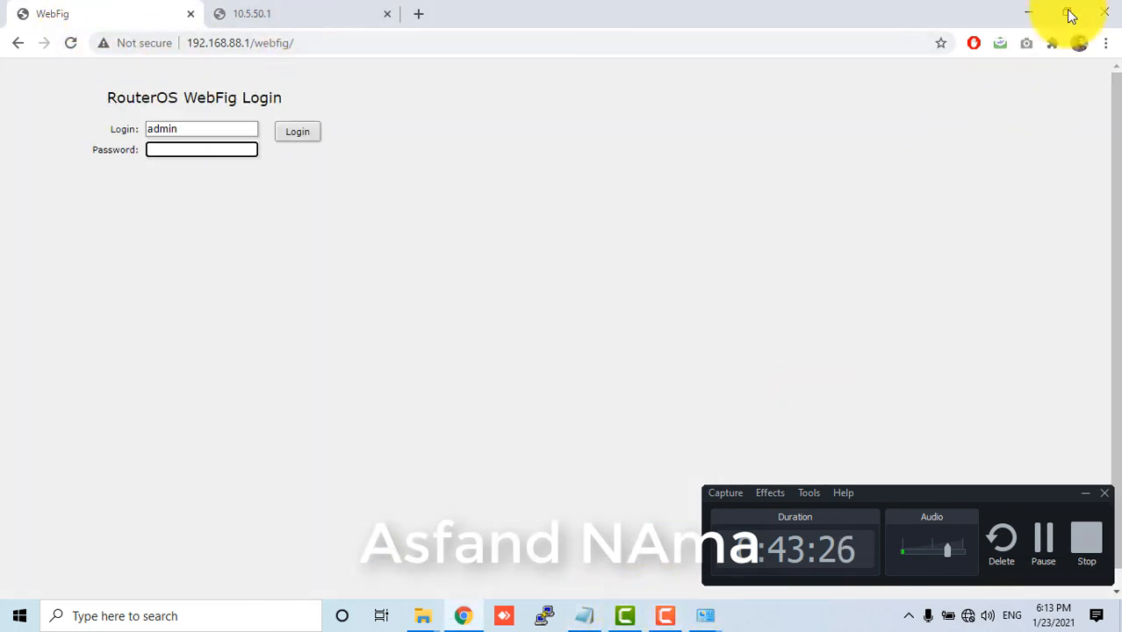
Step: Launch WinBox from the desktop, connect to 192.168.88.1 as admin, and maximize the session window
{"action": "left_click", "coordinate": [1034, 9]}
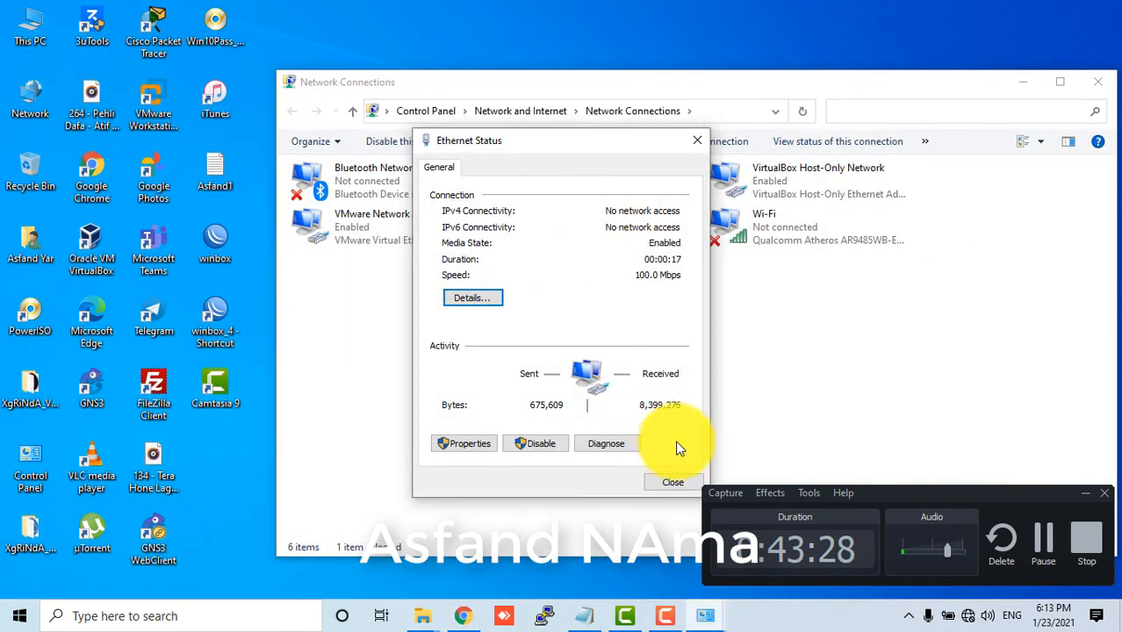
{"action": "left_click", "coordinate": [680, 481]}
{"action": "double_click", "coordinate": [200, 320]}
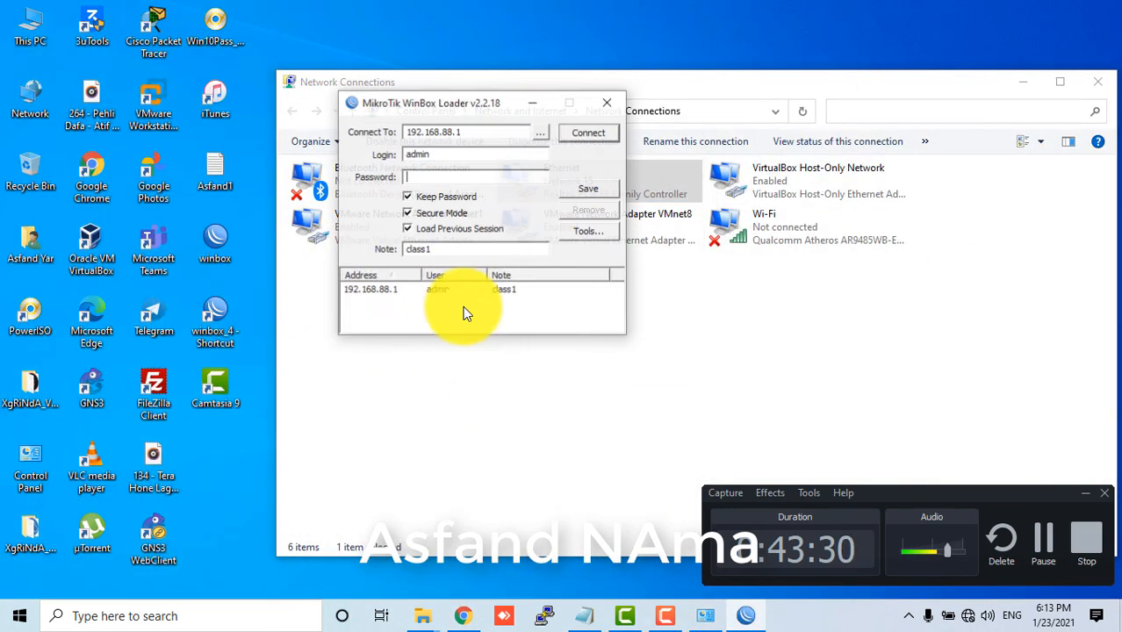
{"action": "left_click", "coordinate": [568, 133]}
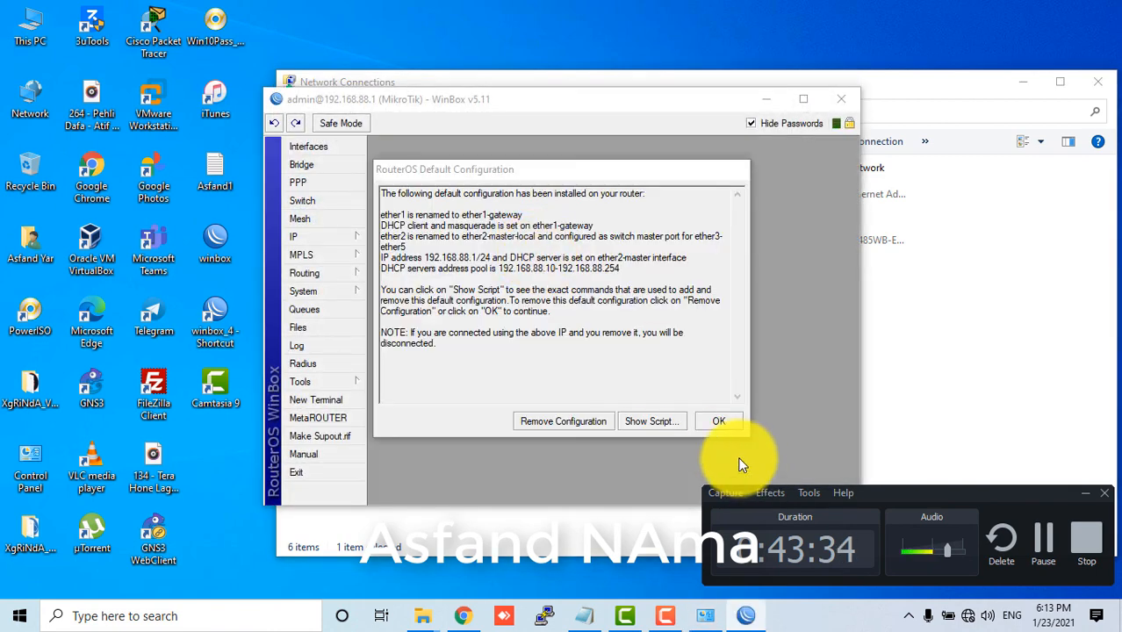
{"action": "left_click", "coordinate": [720, 421]}
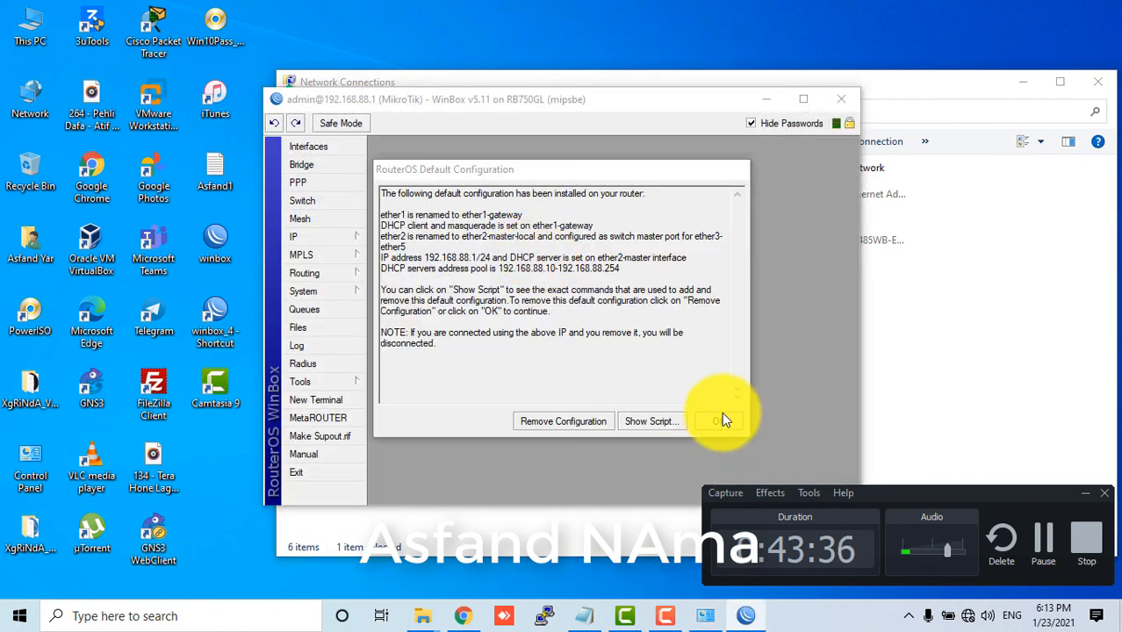
{"action": "left_click", "coordinate": [804, 98]}
{"action": "left_click_drag", "start_coordinate": [552, 182], "coordinate": [700, 208]}
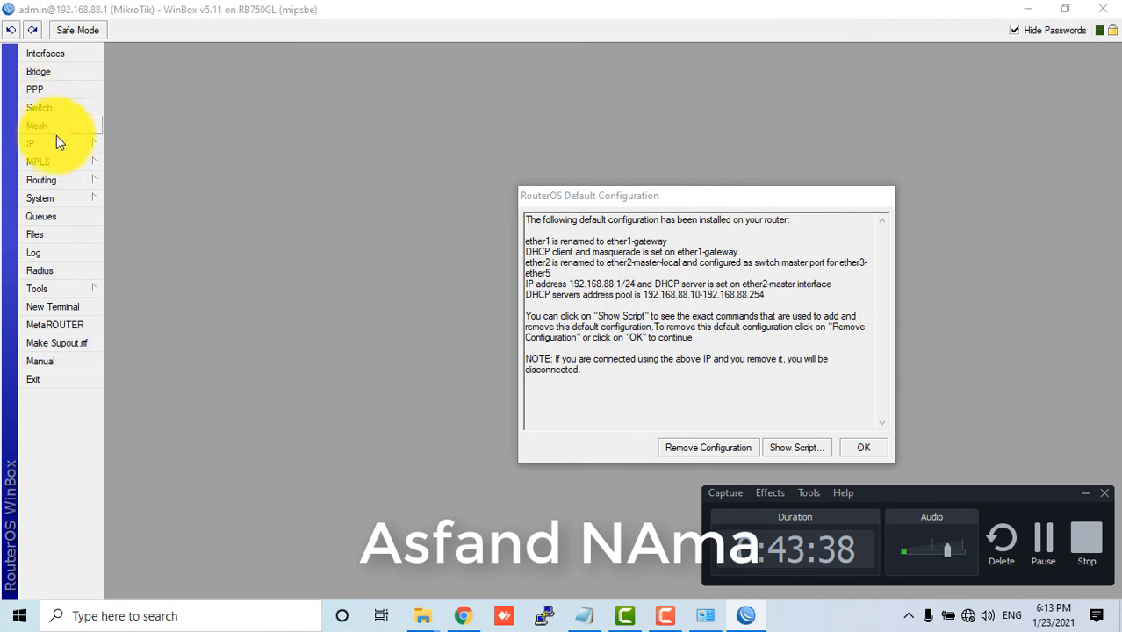
Step: Open the router's DHCP Server settings, shift the default configuration notice aside, and view the current leases
{"action": "left_click", "coordinate": [57, 145]}
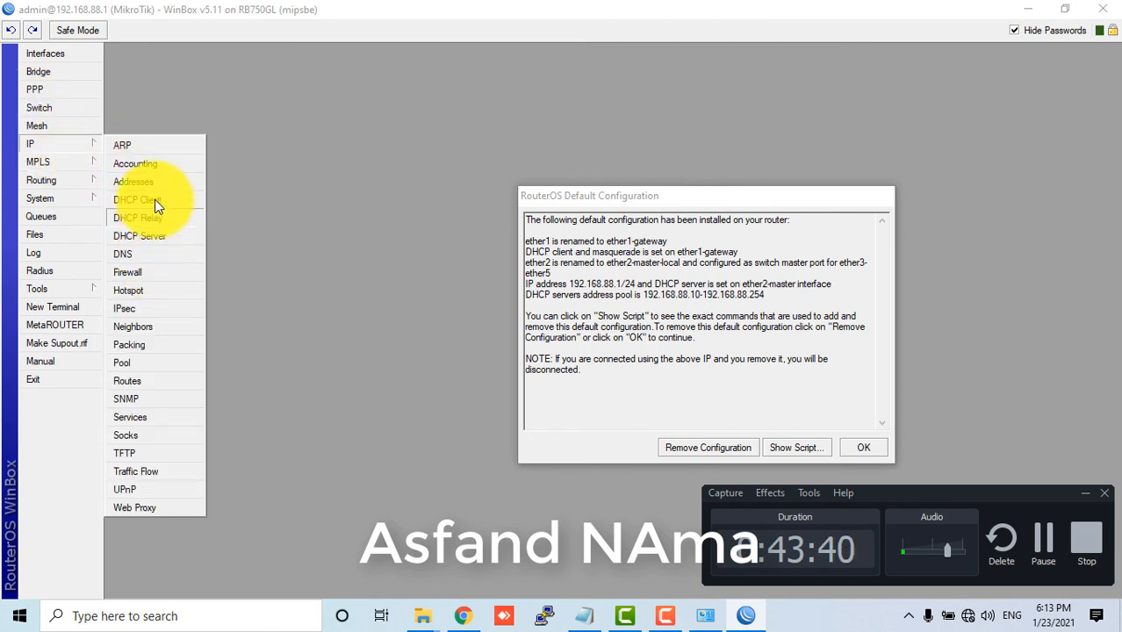
{"action": "left_click", "coordinate": [164, 243]}
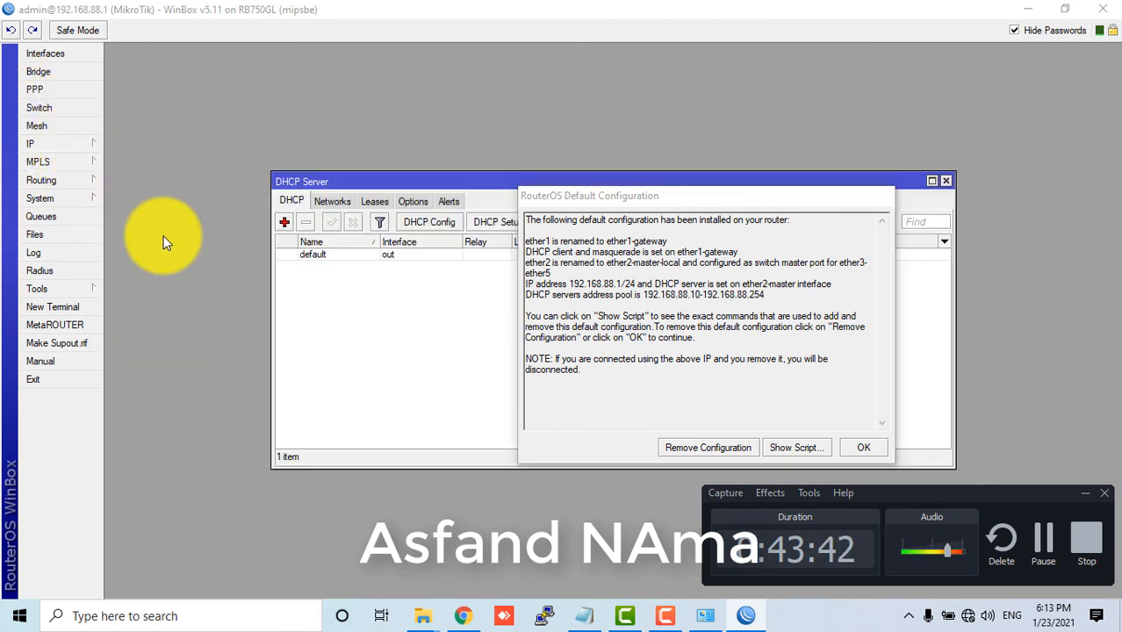
{"action": "left_click_drag", "start_coordinate": [667, 205], "coordinate": [1057, 266]}
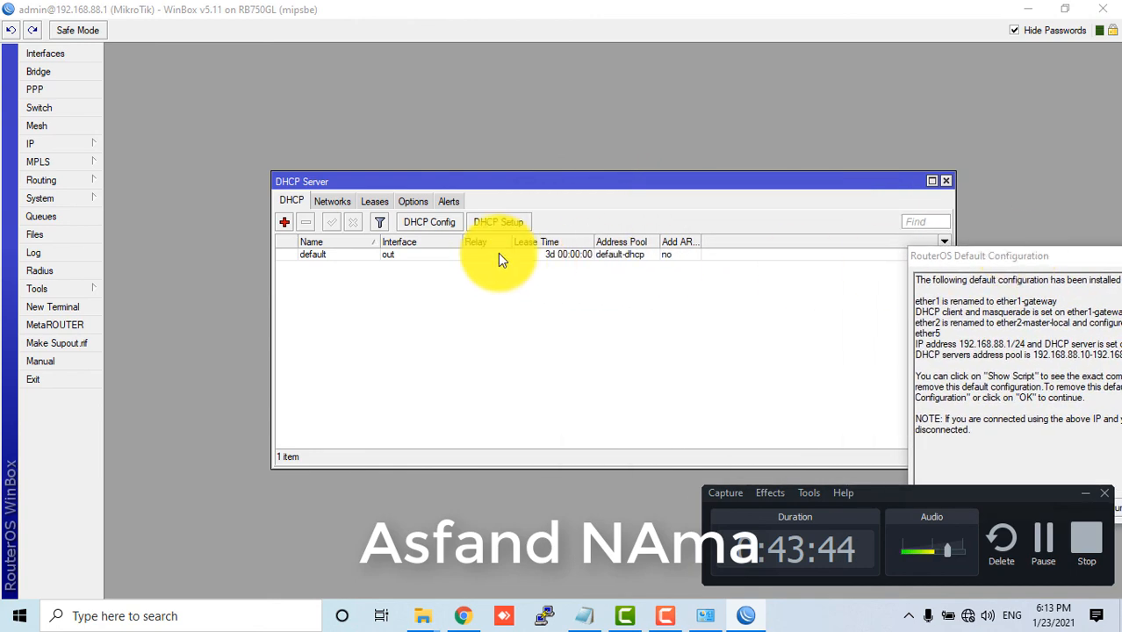
{"action": "left_click", "coordinate": [383, 203]}
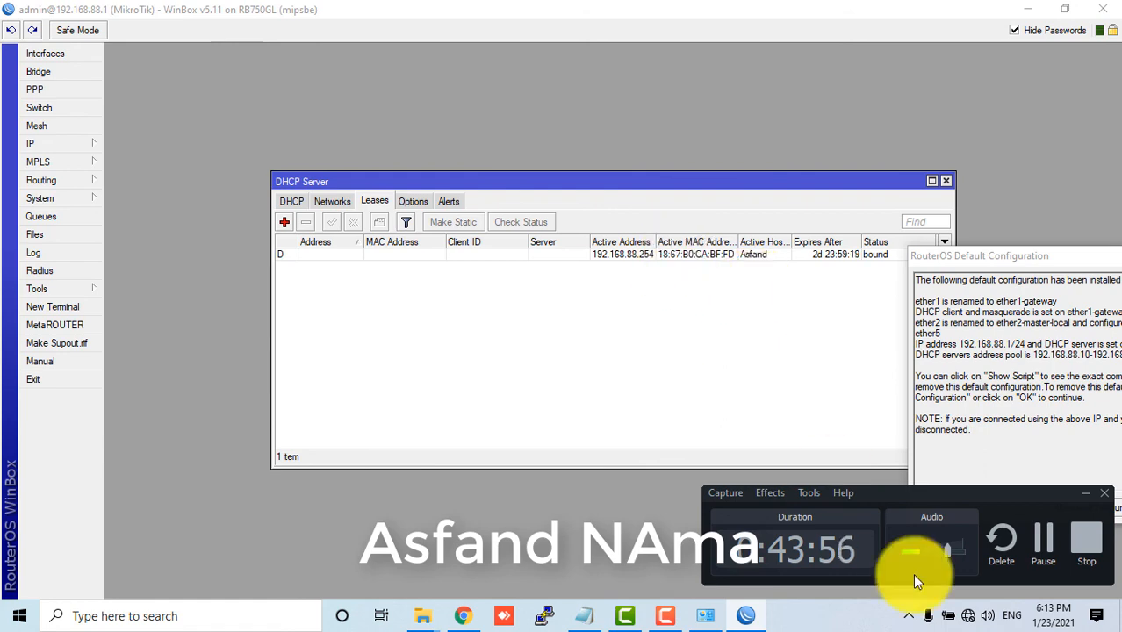
Step: Compare the Ethernet adapter's IPv4 connection details in Network Connections with the PC's DHCP lease entry in WinBox
{"action": "left_click", "coordinate": [706, 616]}
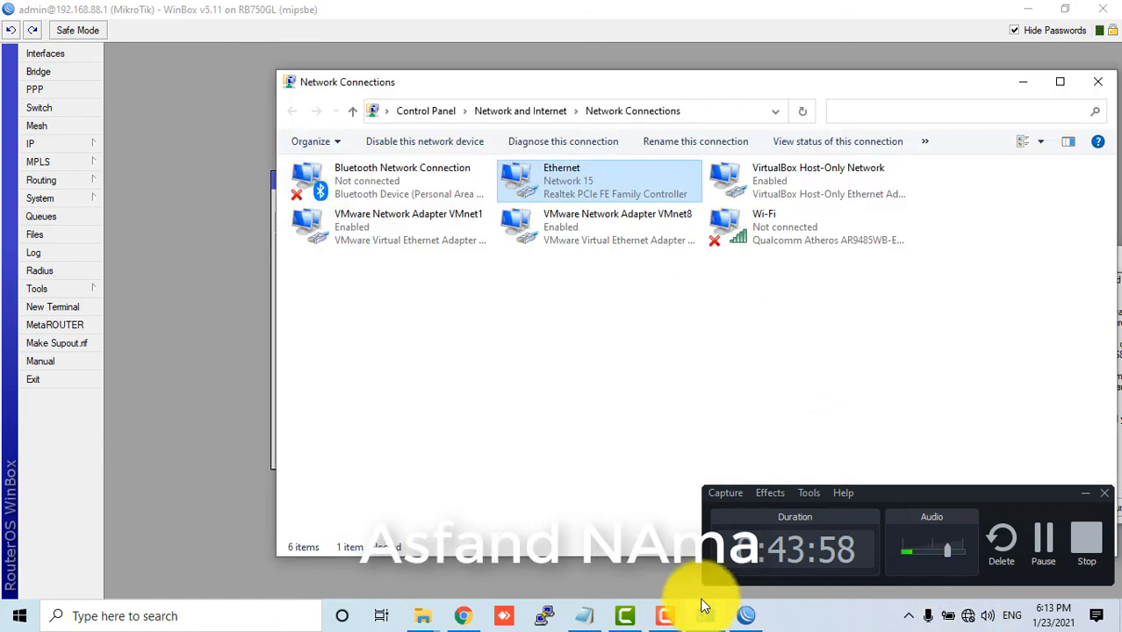
{"action": "double_click", "coordinate": [588, 194]}
{"action": "left_click", "coordinate": [471, 303]}
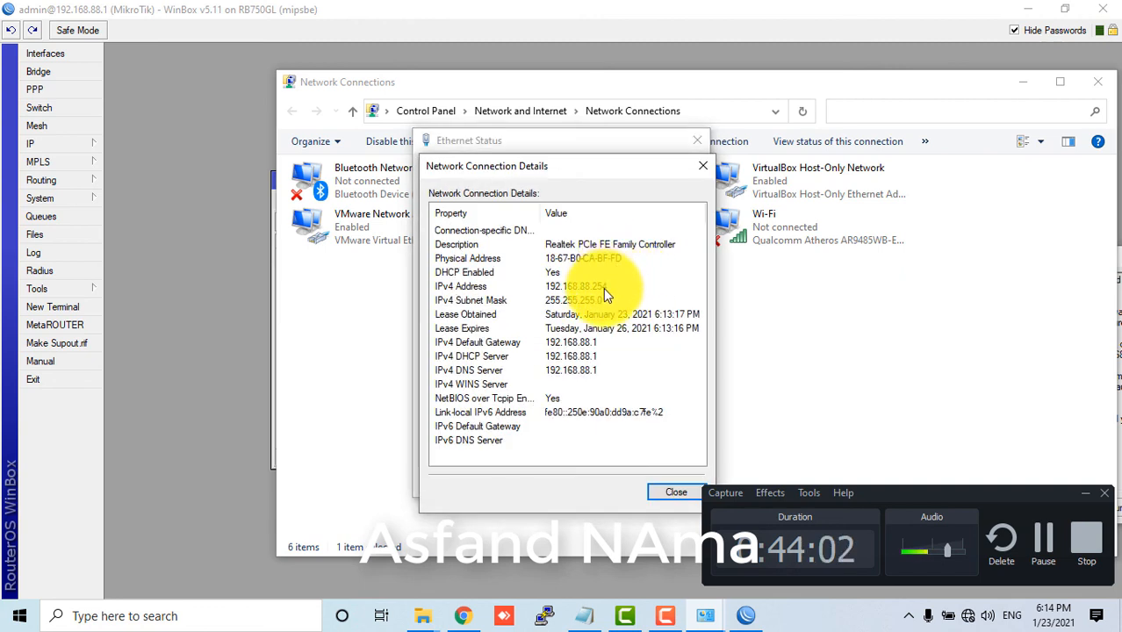
{"action": "left_click", "coordinate": [207, 301]}
{"action": "double_click", "coordinate": [734, 254]}
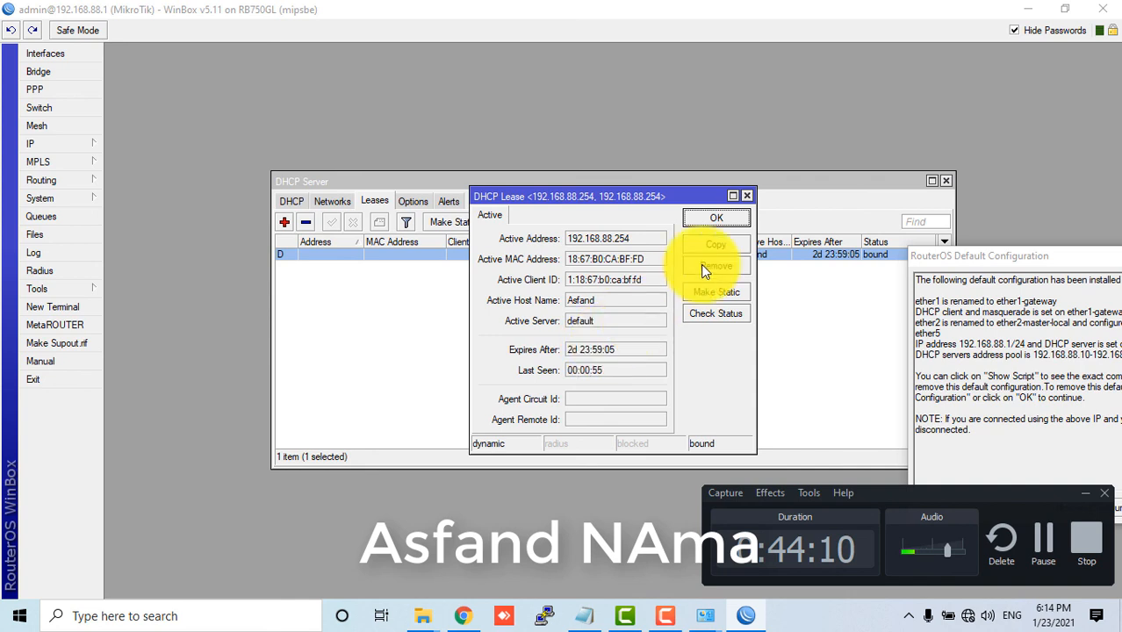
{"action": "left_click", "coordinate": [717, 219]}
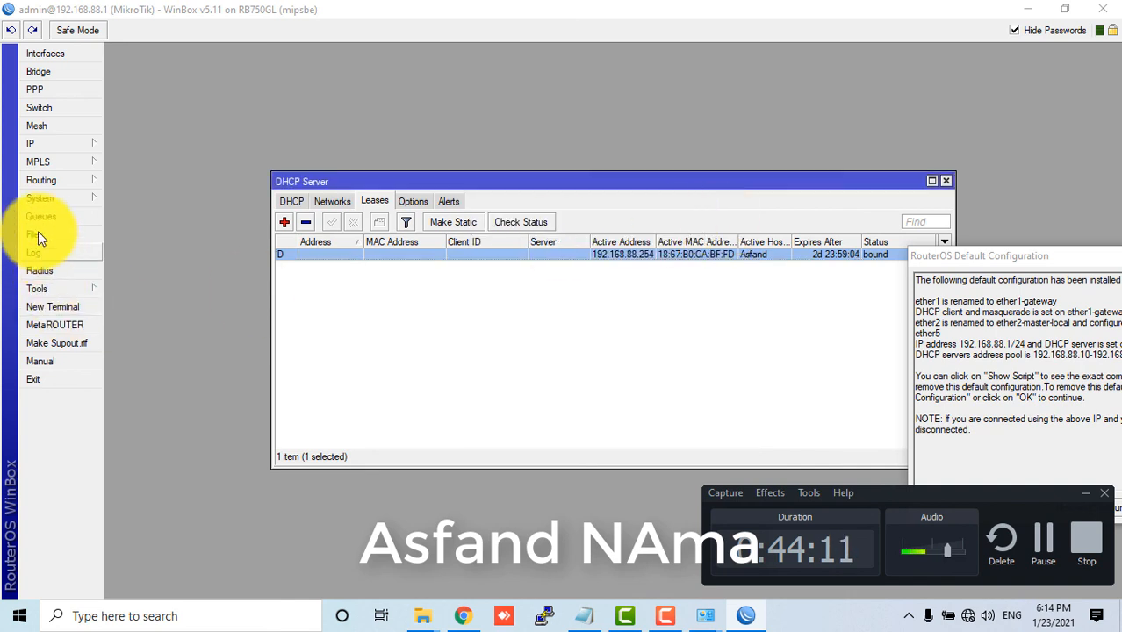
Step: Open the default-dhcp IP pool, enlarge its window, and add a second address range field
{"action": "left_click", "coordinate": [55, 146]}
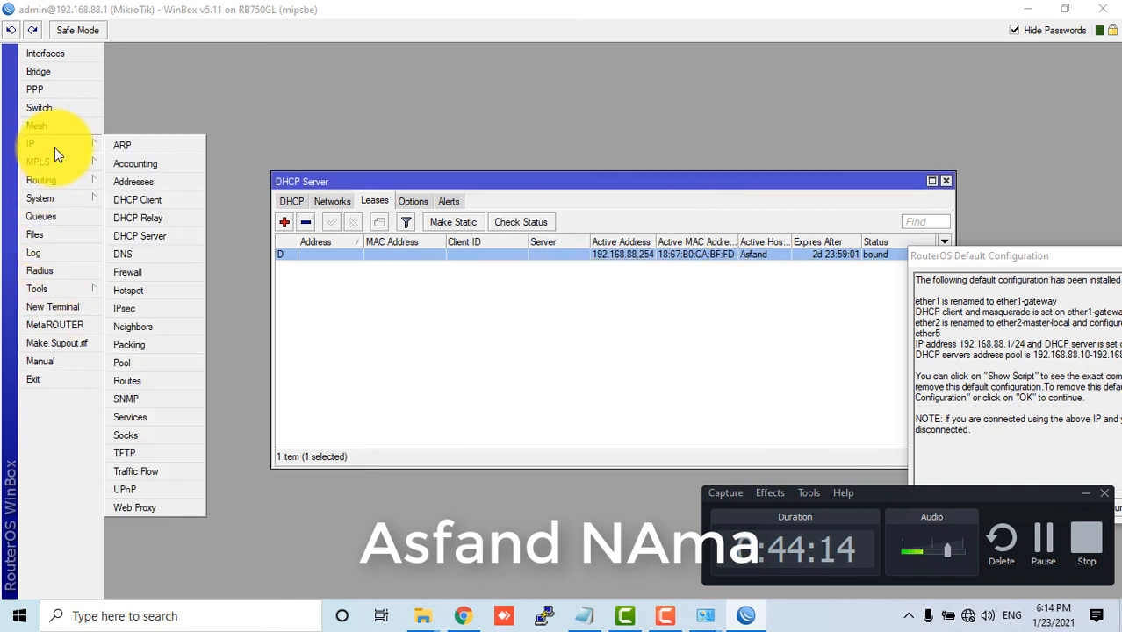
{"action": "left_click", "coordinate": [131, 360]}
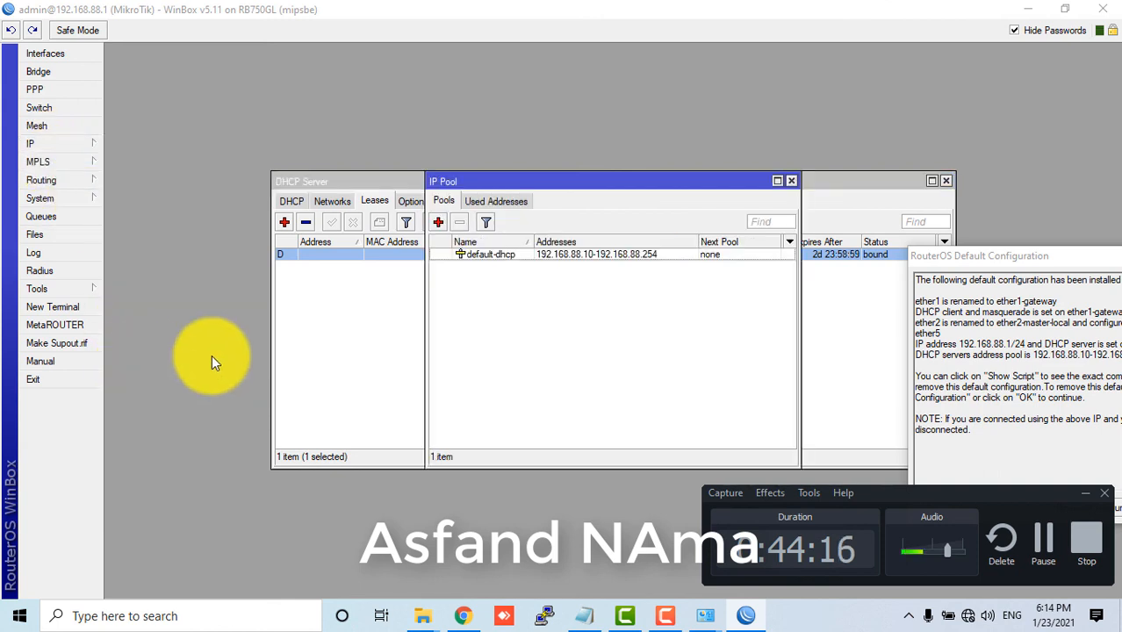
{"action": "left_click", "coordinate": [543, 256]}
{"action": "double_click", "coordinate": [543, 257]}
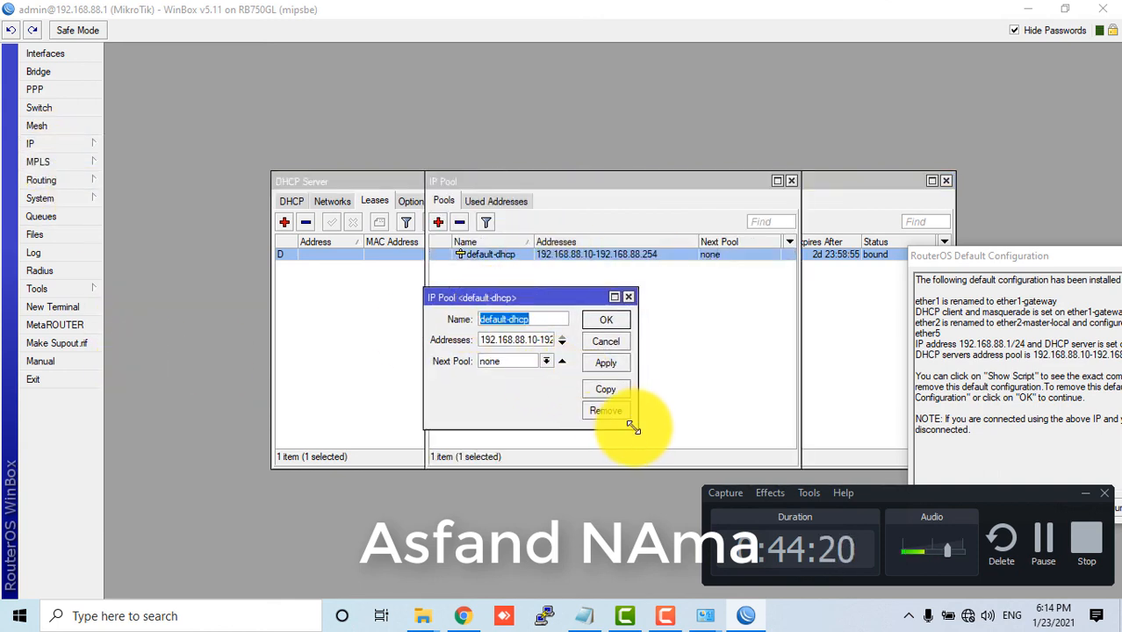
{"action": "left_click_drag", "start_coordinate": [635, 428], "coordinate": [848, 461]}
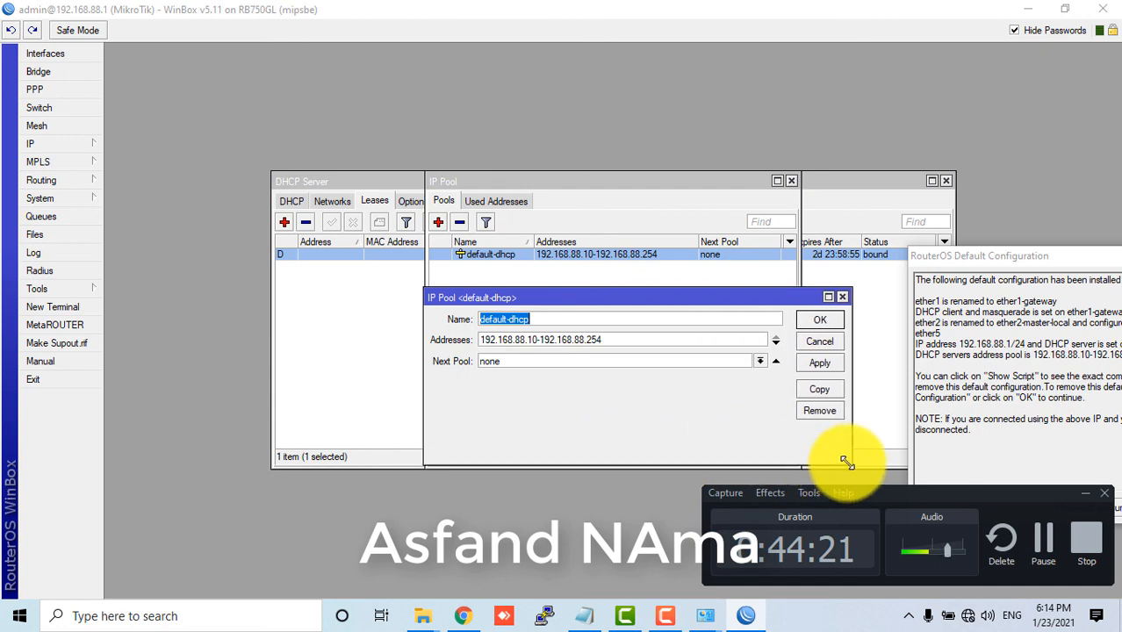
{"action": "left_click", "coordinate": [775, 341]}
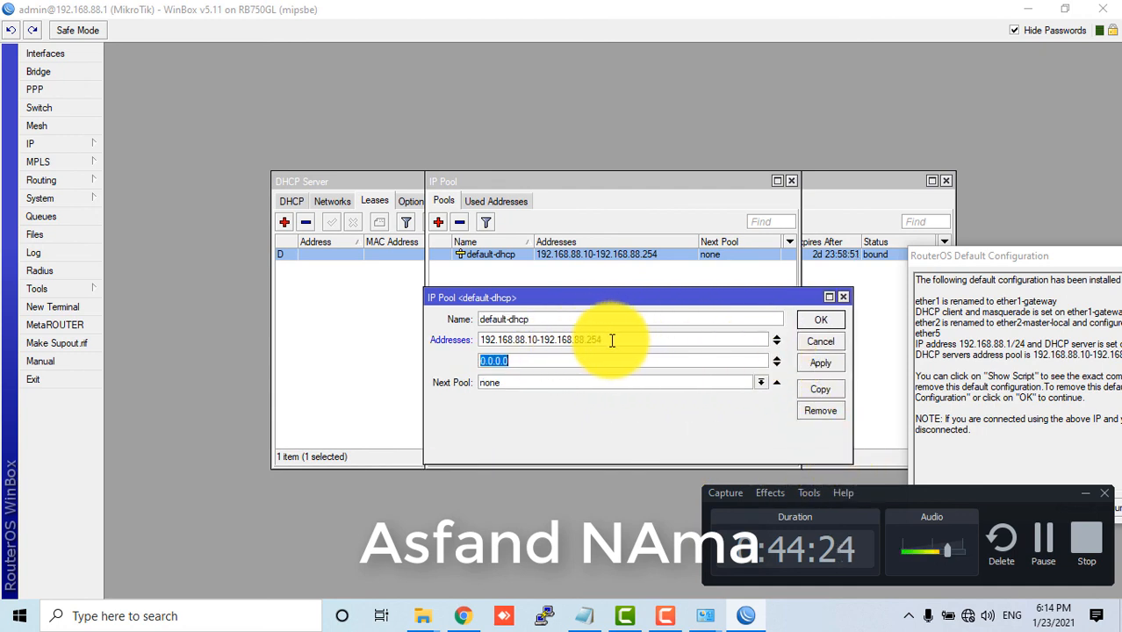